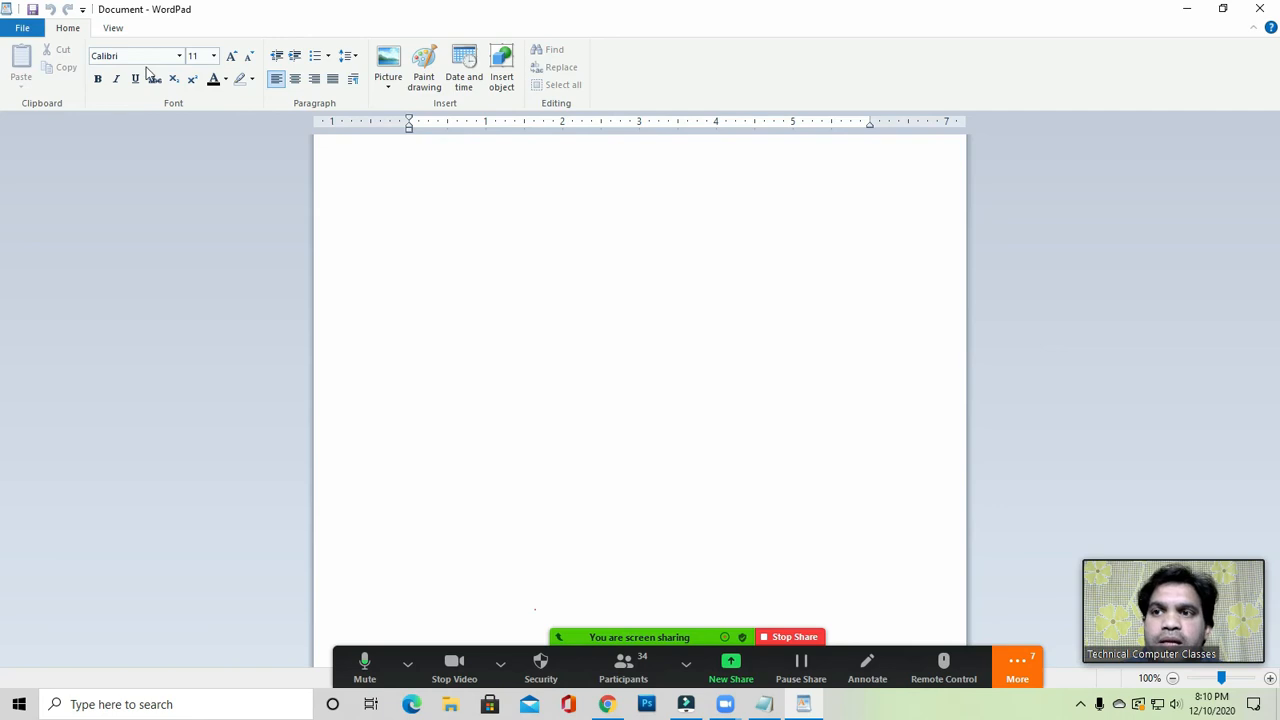
pyautogui.click(82, 9)
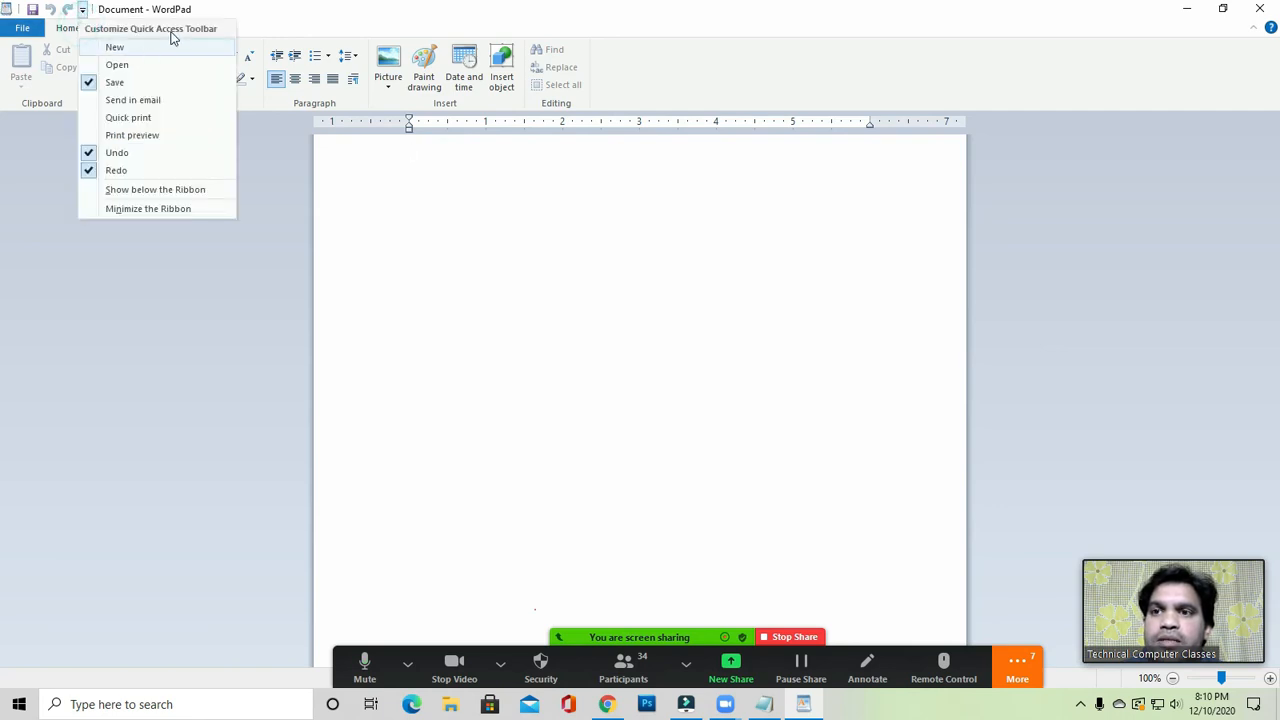
pyautogui.click(242, 8)
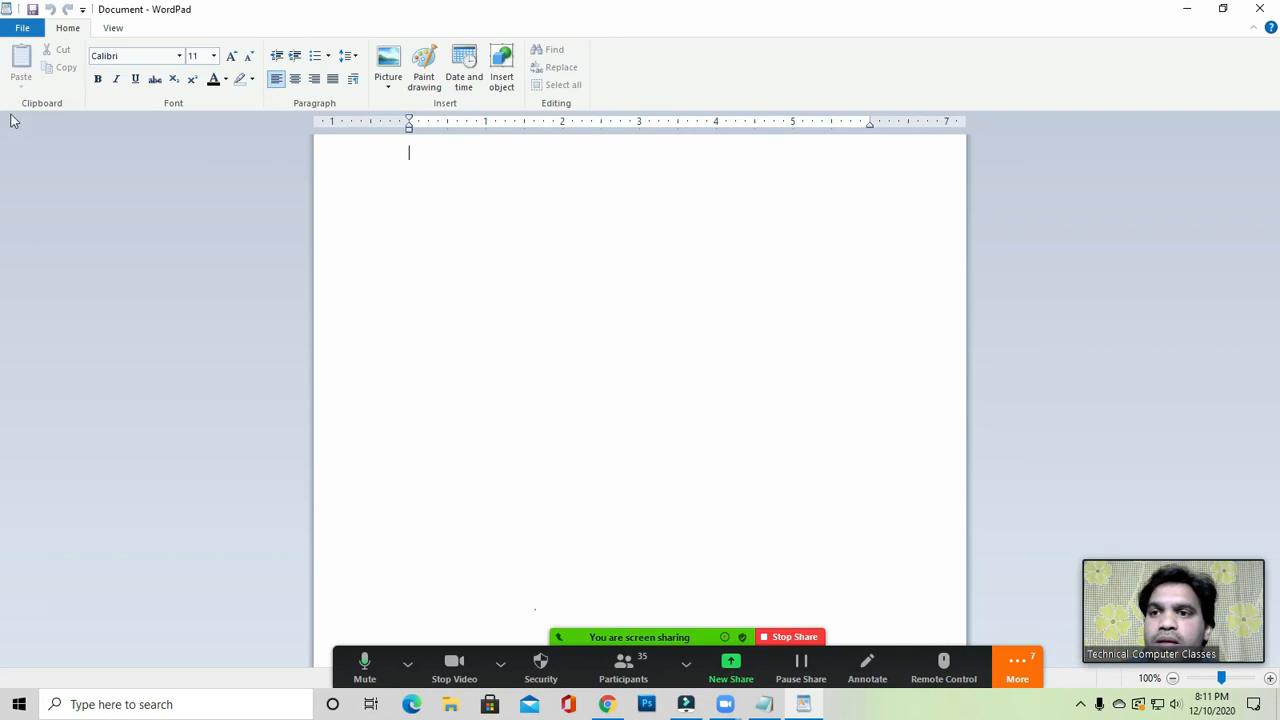
pyautogui.click(547, 108)
pyautogui.click(426, 166)
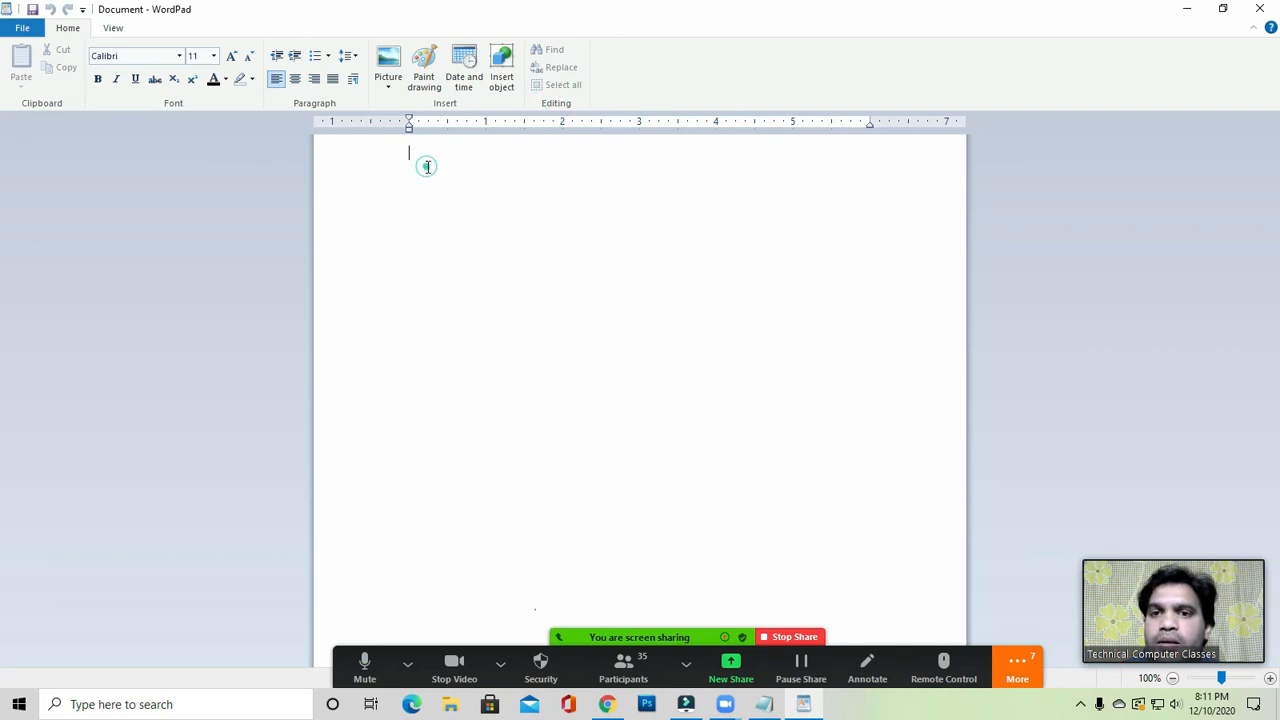
pyautogui.click(430, 157)
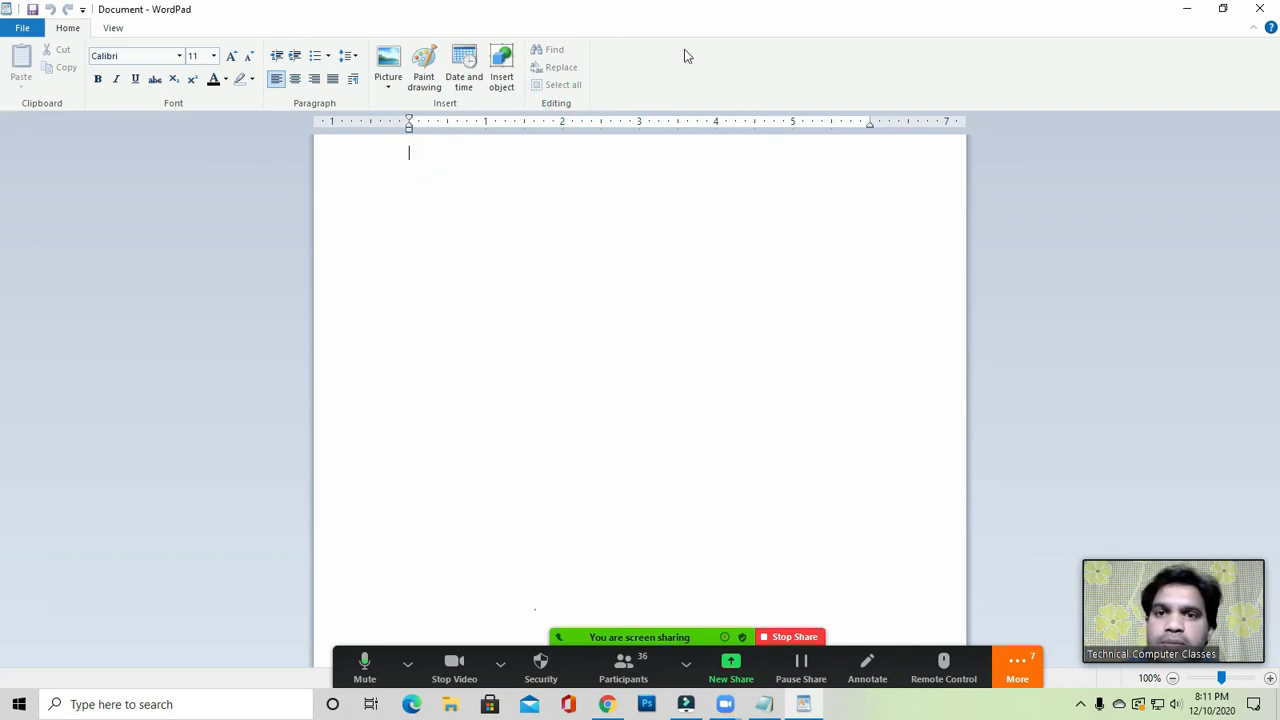
pyautogui.click(440, 154)
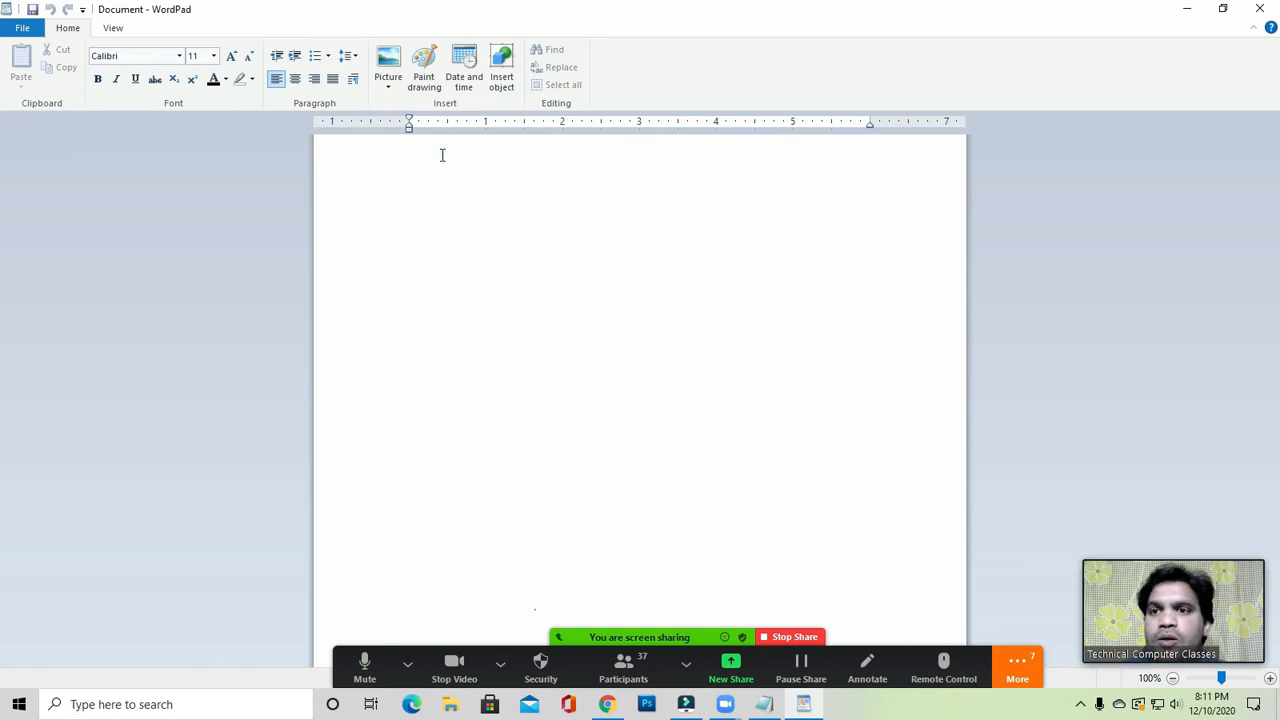
# Set the font size to 28 and enter a first name on the document's first line.
pyautogui.click(213, 56)
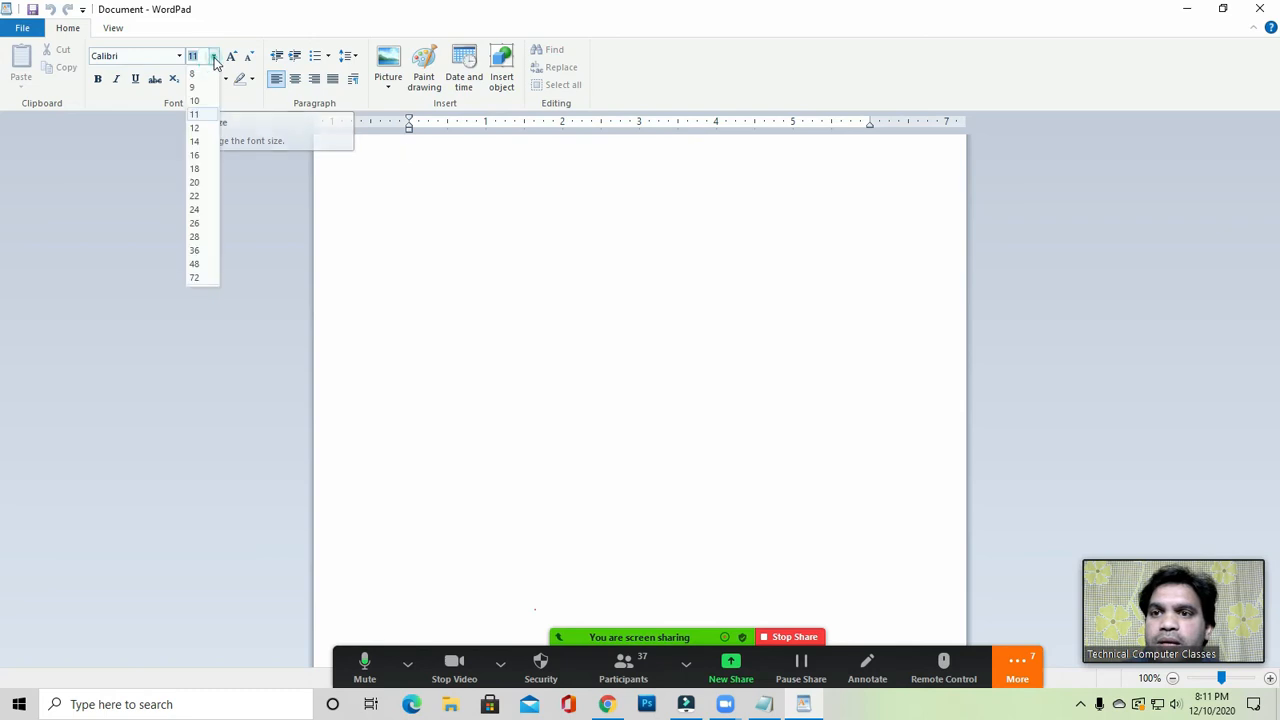
pyautogui.click(204, 240)
pyautogui.click(457, 167)
pyautogui.write('Ra')
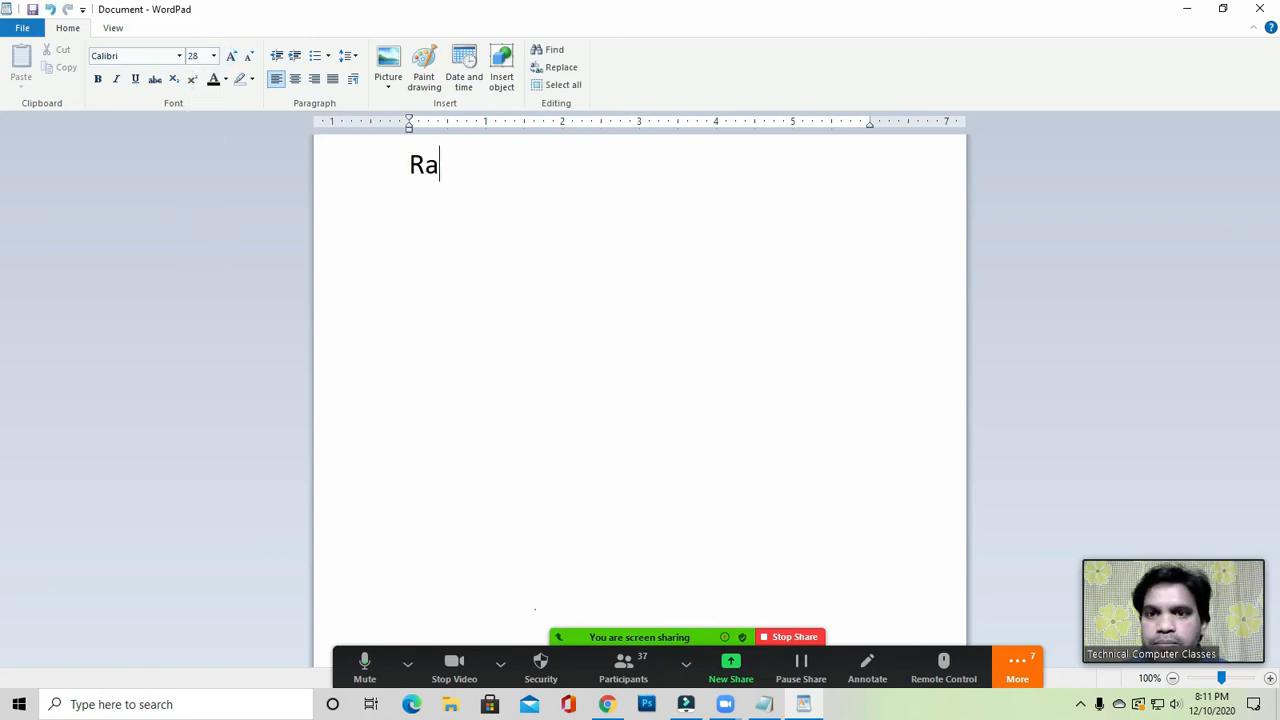
pyautogui.write('kesh')
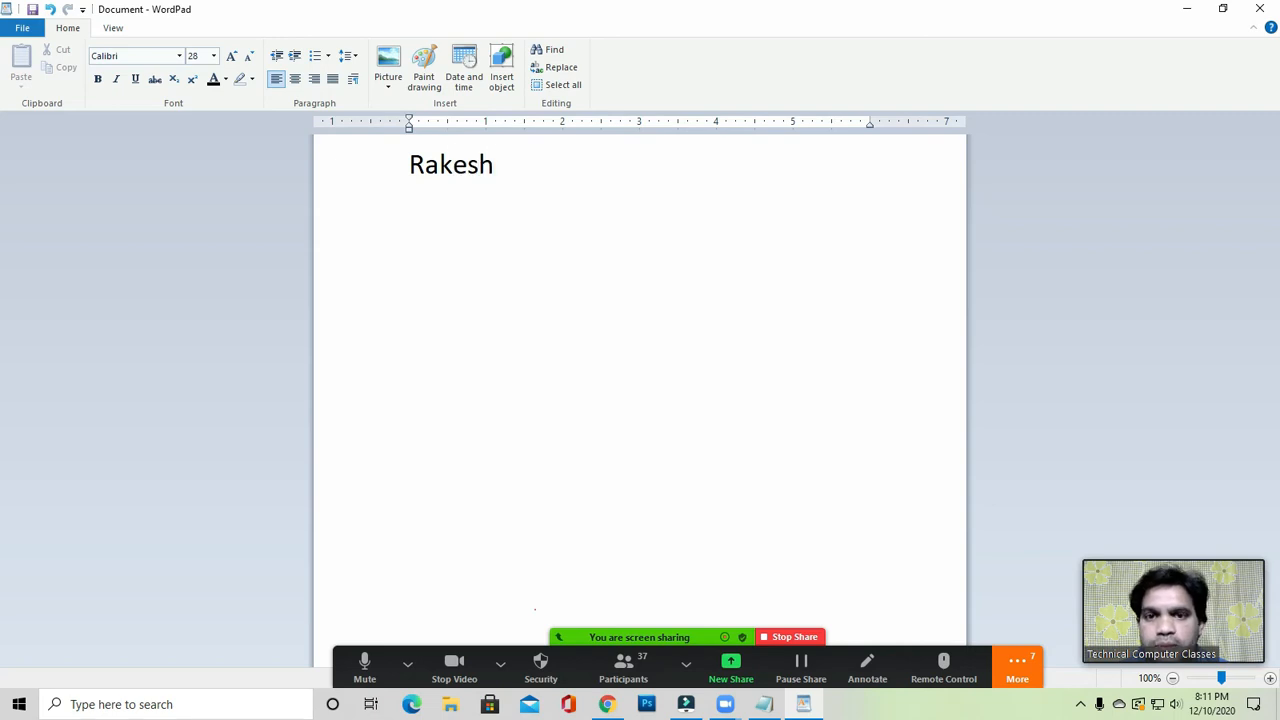
# Add six more first names below the first one, each on its own line.
pyautogui.press('Return')
pyautogui.write('Mohan')
pyautogui.press('Return')
pyautogui.write('Deepak')
pyautogui.press('Return')
pyautogui.write('Suresh')
pyautogui.press('Return')
pyautogui.write('Manish')
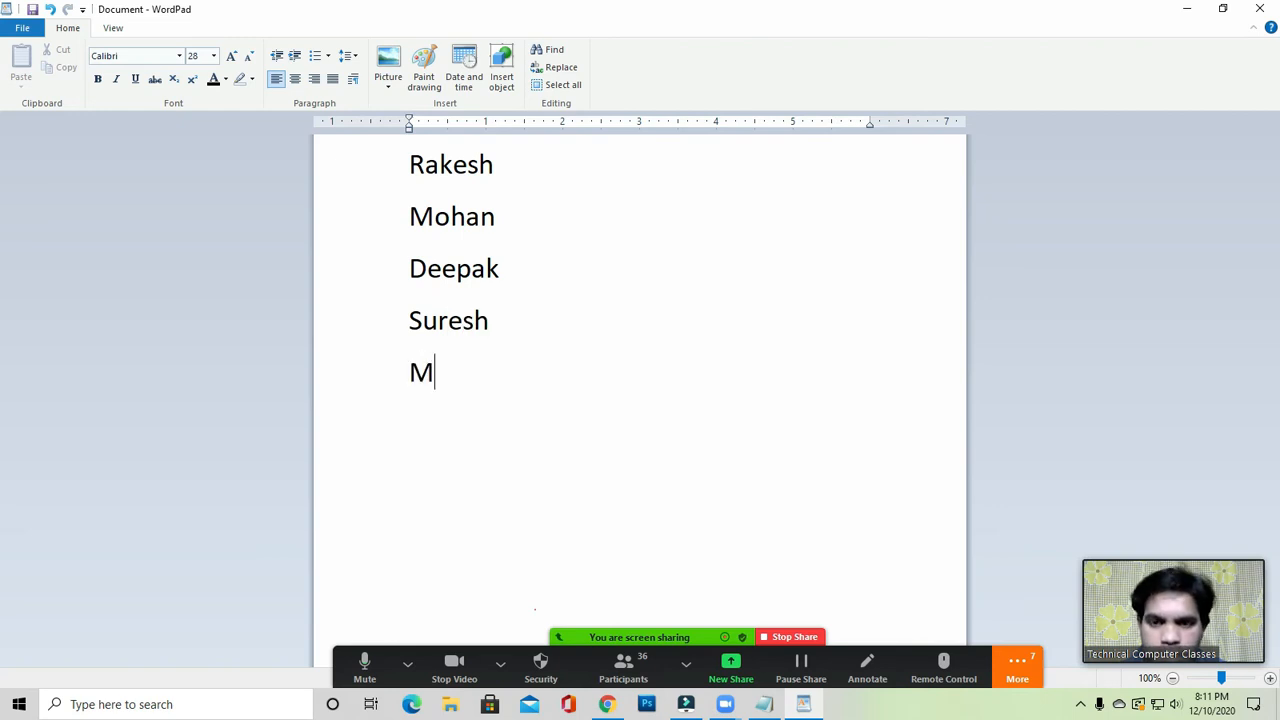
pyautogui.press('Return')
pyautogui.write('Arvind')
pyautogui.press('Return')
pyautogui.write('Prakash')
pyautogui.press('Return')
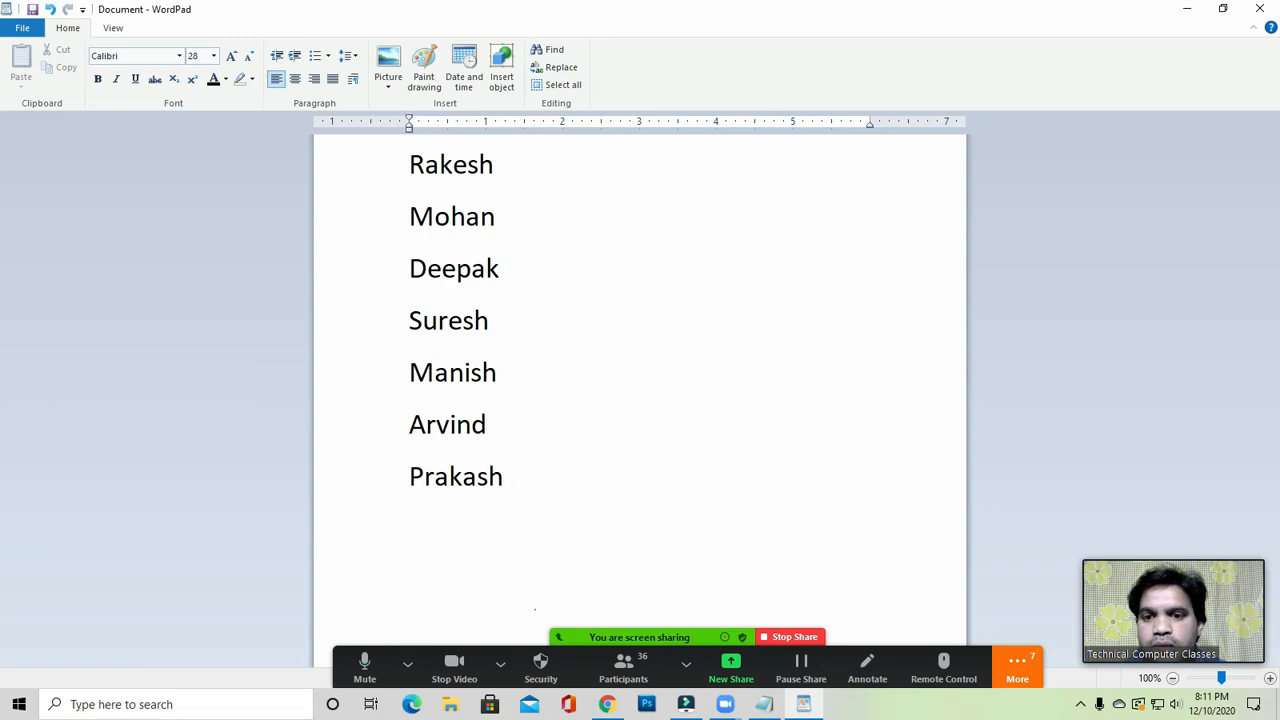
pyautogui.write('M')
pyautogui.press('BackSpace')
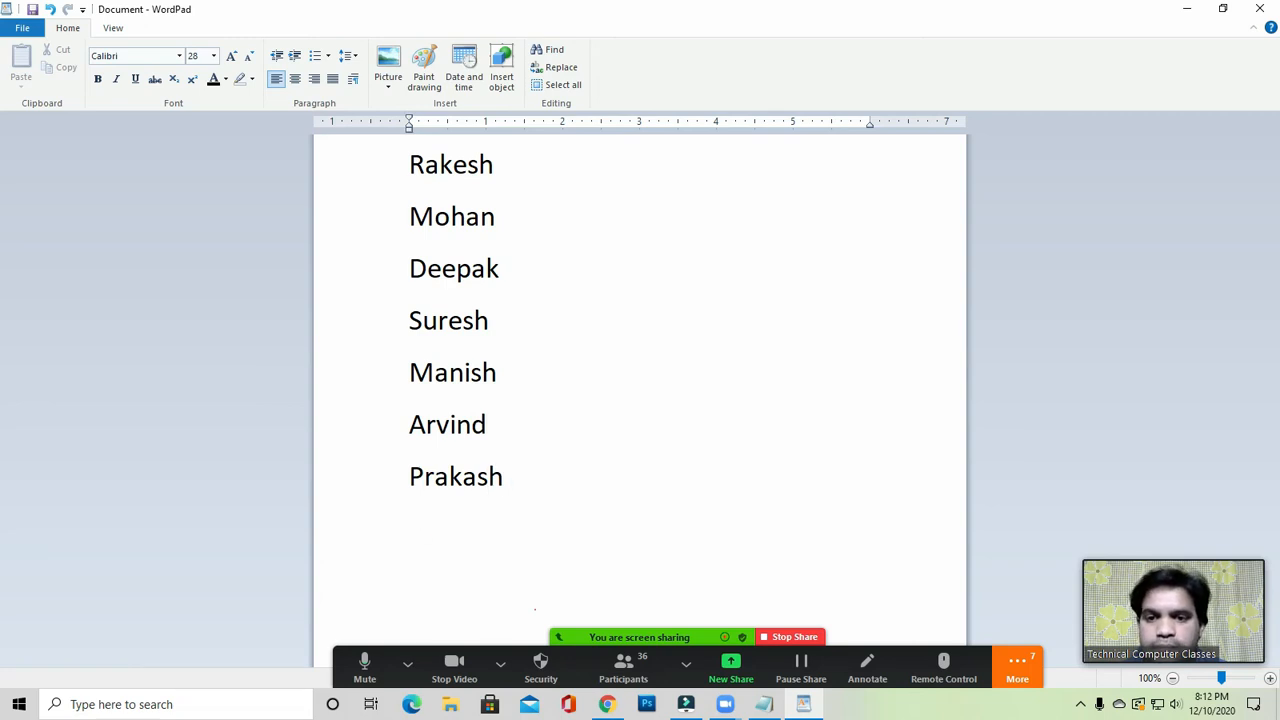
pyautogui.click(505, 182)
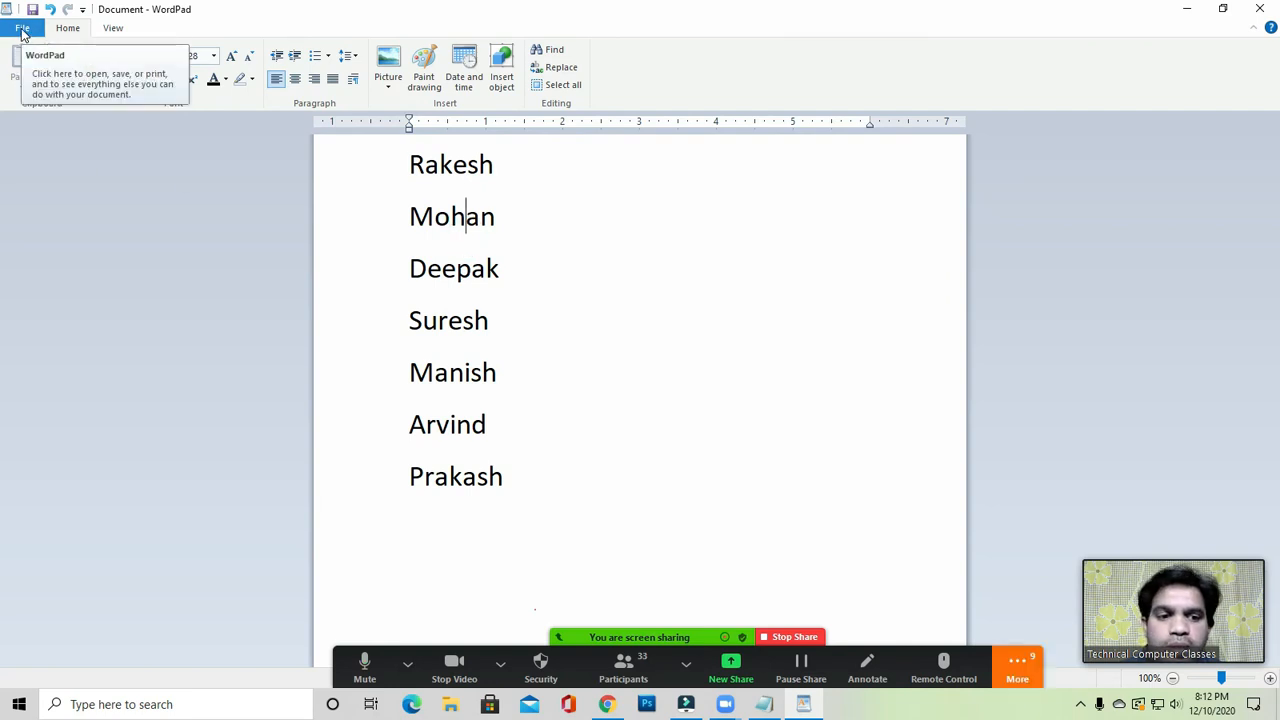
# Open the Zoom meeting chat, read the participants' latest messages, and close it.
pyautogui.click(1017, 666)
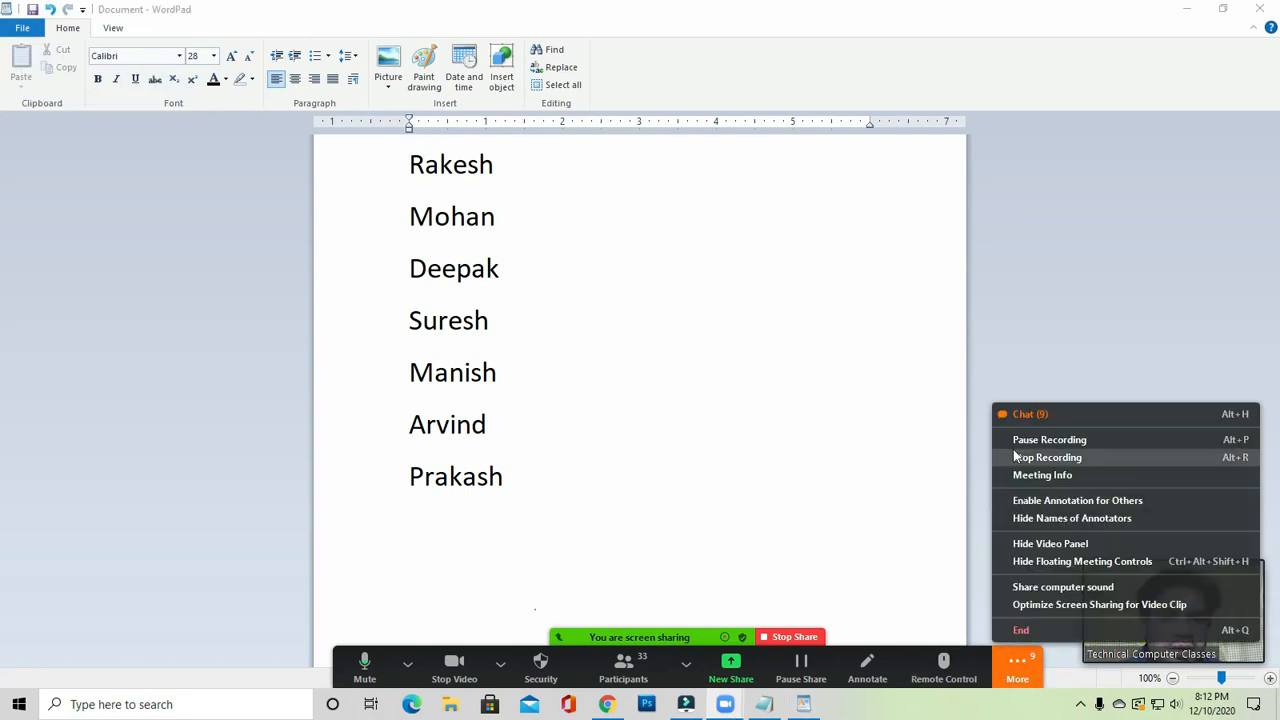
pyautogui.click(1023, 414)
pyautogui.scroll(1, 626, 371)
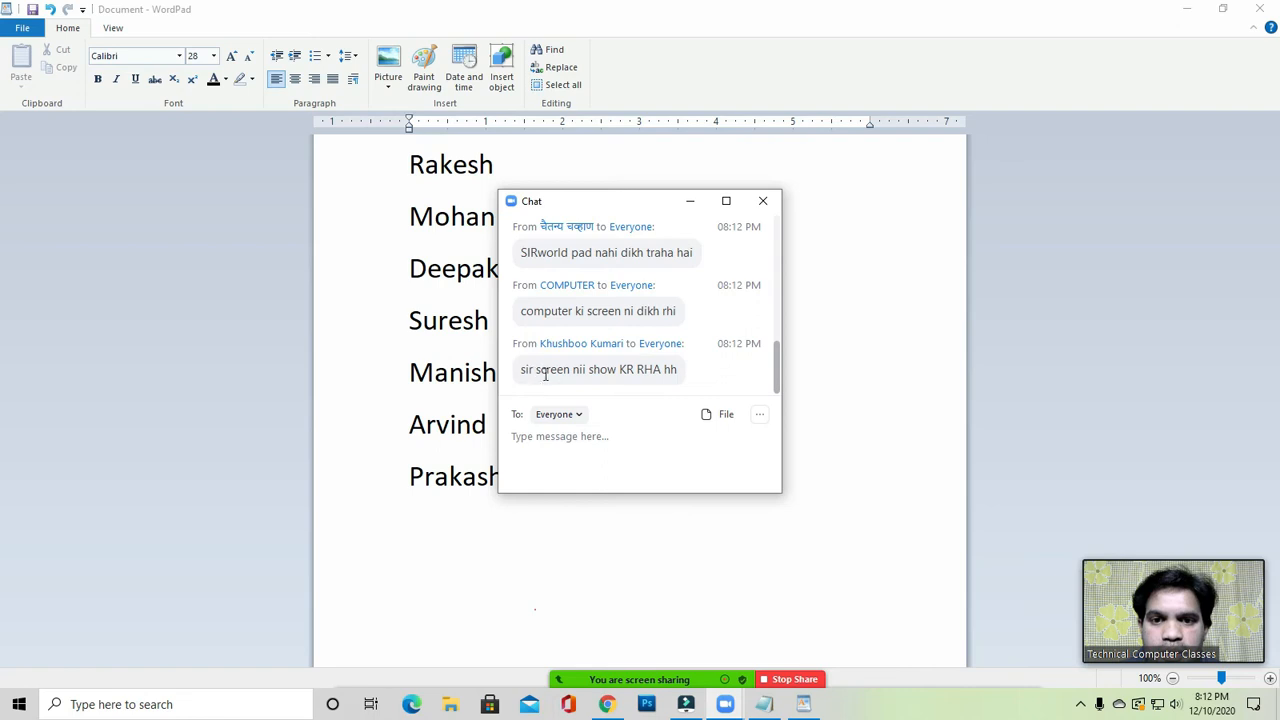
pyautogui.click(687, 376)
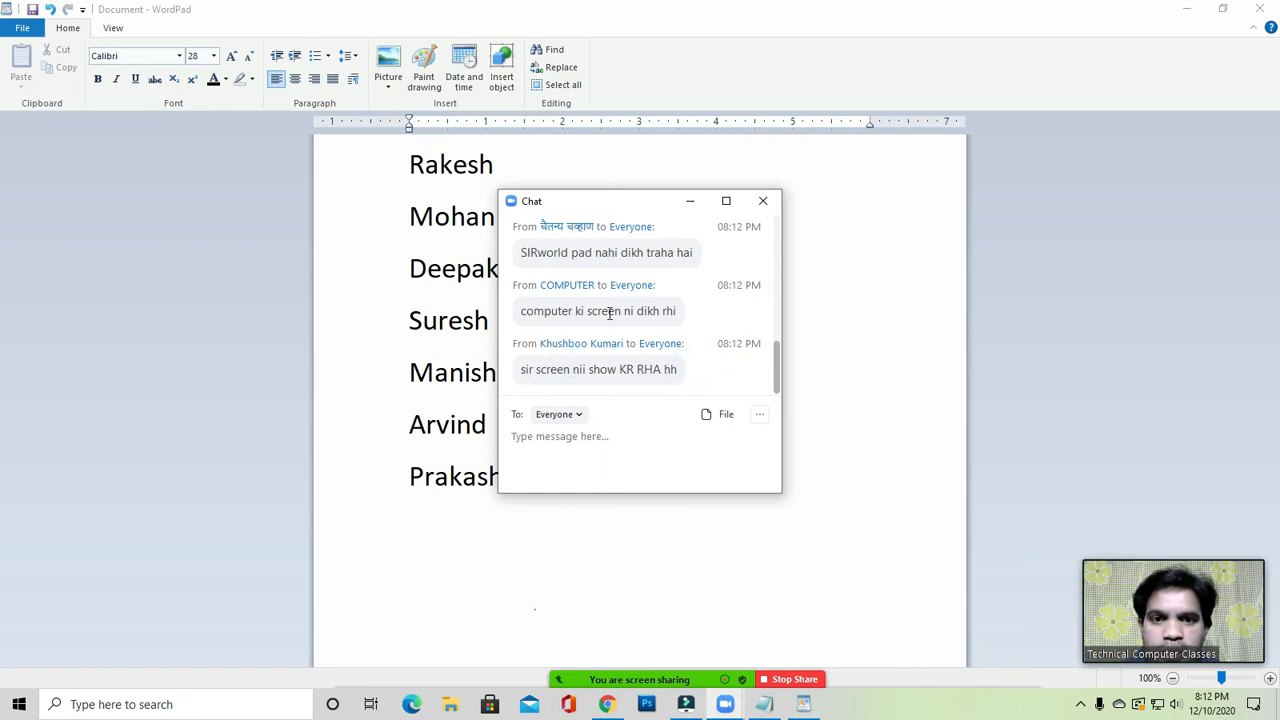
pyautogui.click(705, 316)
pyautogui.click(701, 313)
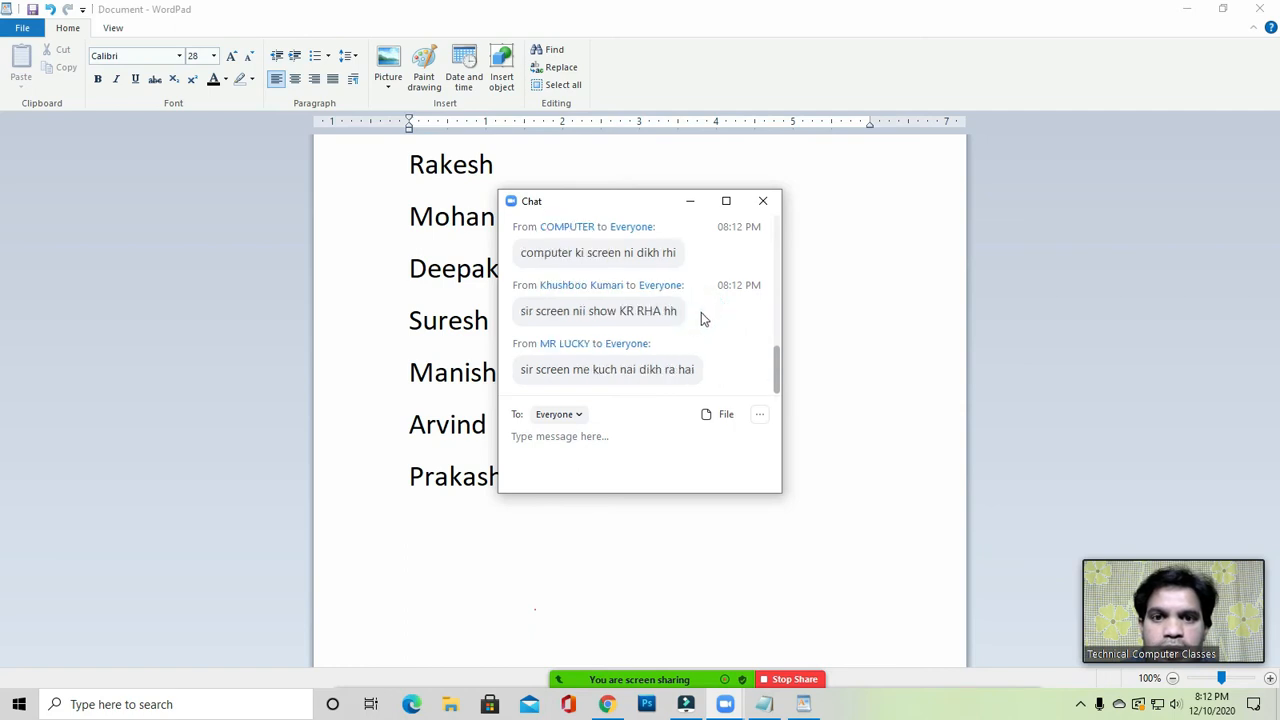
pyautogui.click(762, 200)
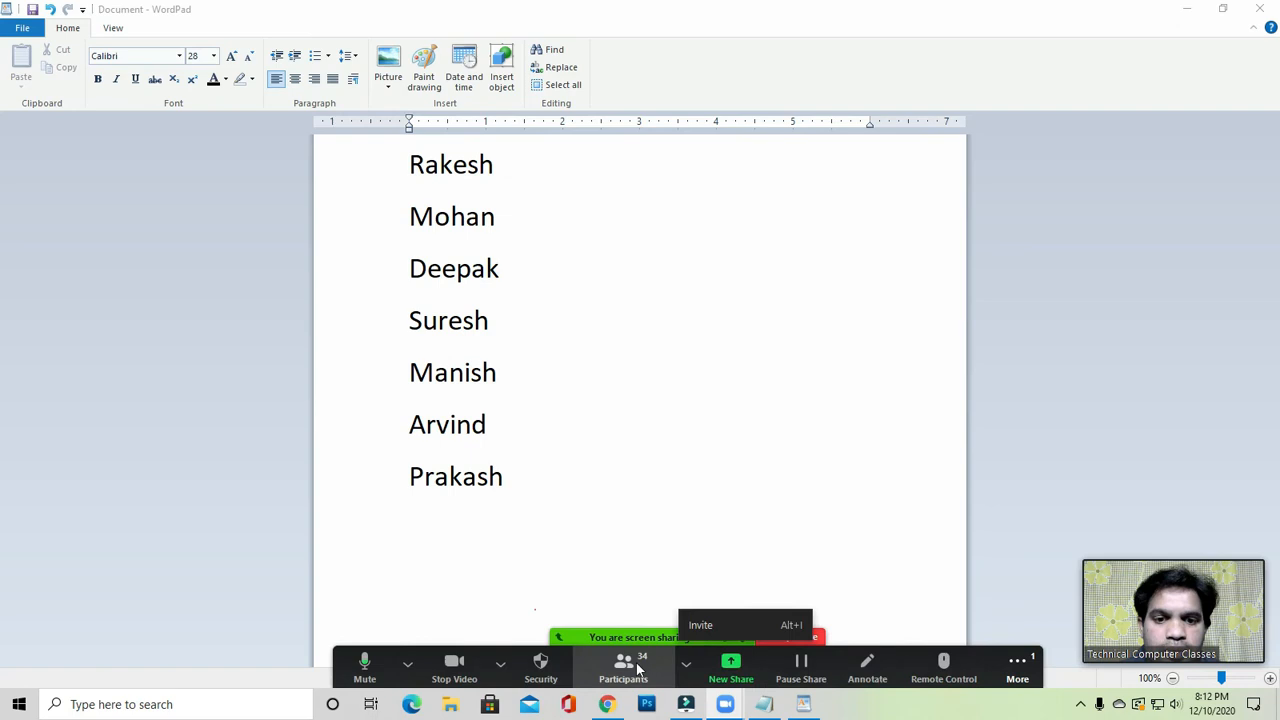
# Open the Zoom participant list and ask all participants to unmute.
pyautogui.click(623, 665)
pyautogui.click(792, 399)
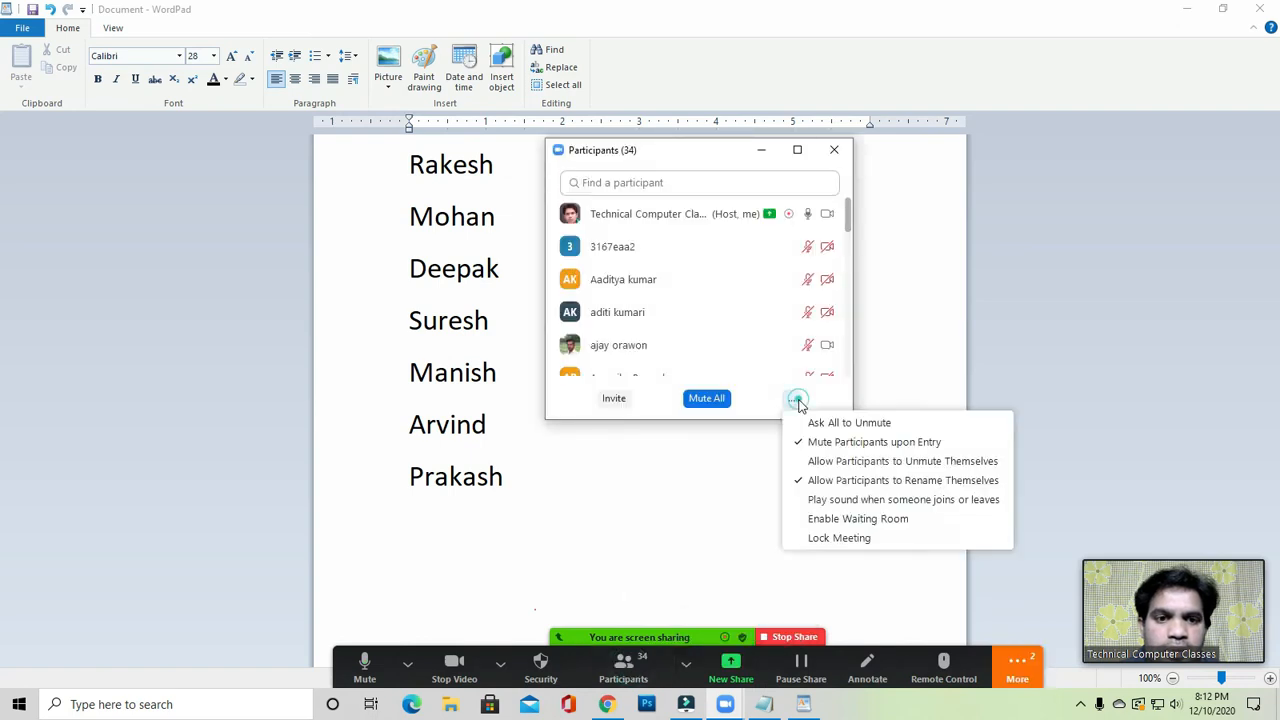
pyautogui.click(849, 423)
pyautogui.moveTo(701, 325)
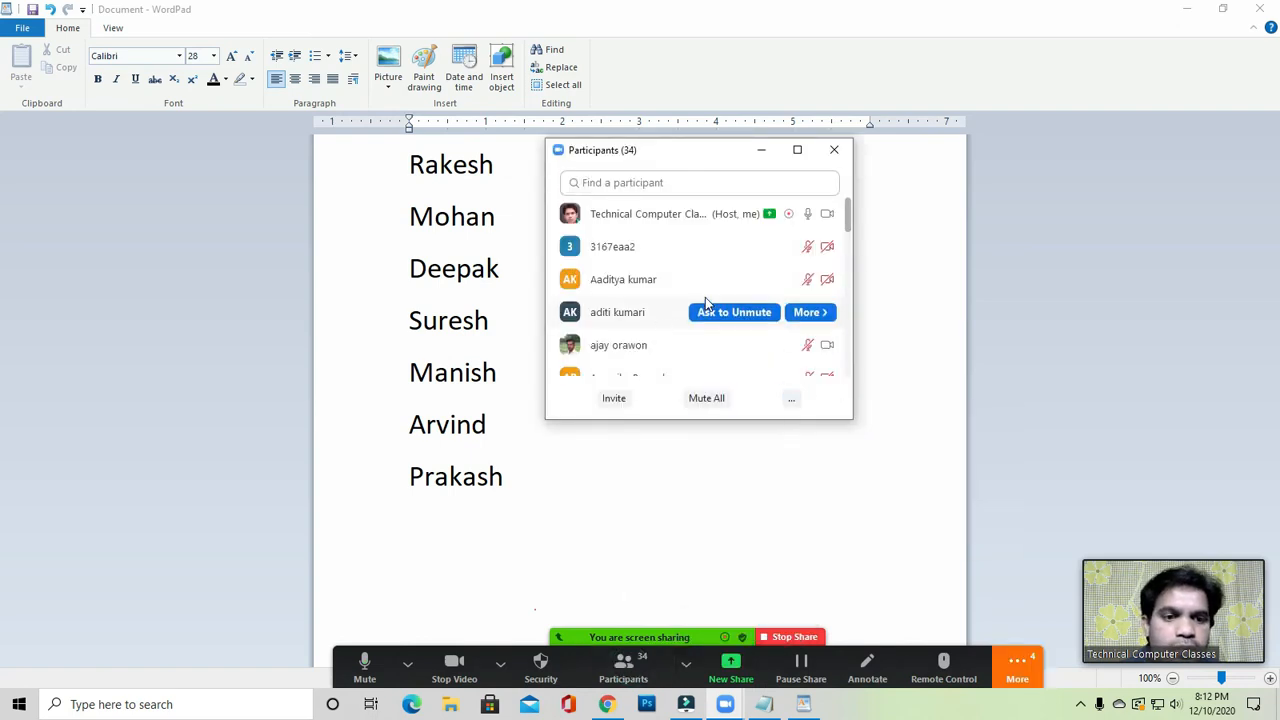
pyautogui.click(703, 398)
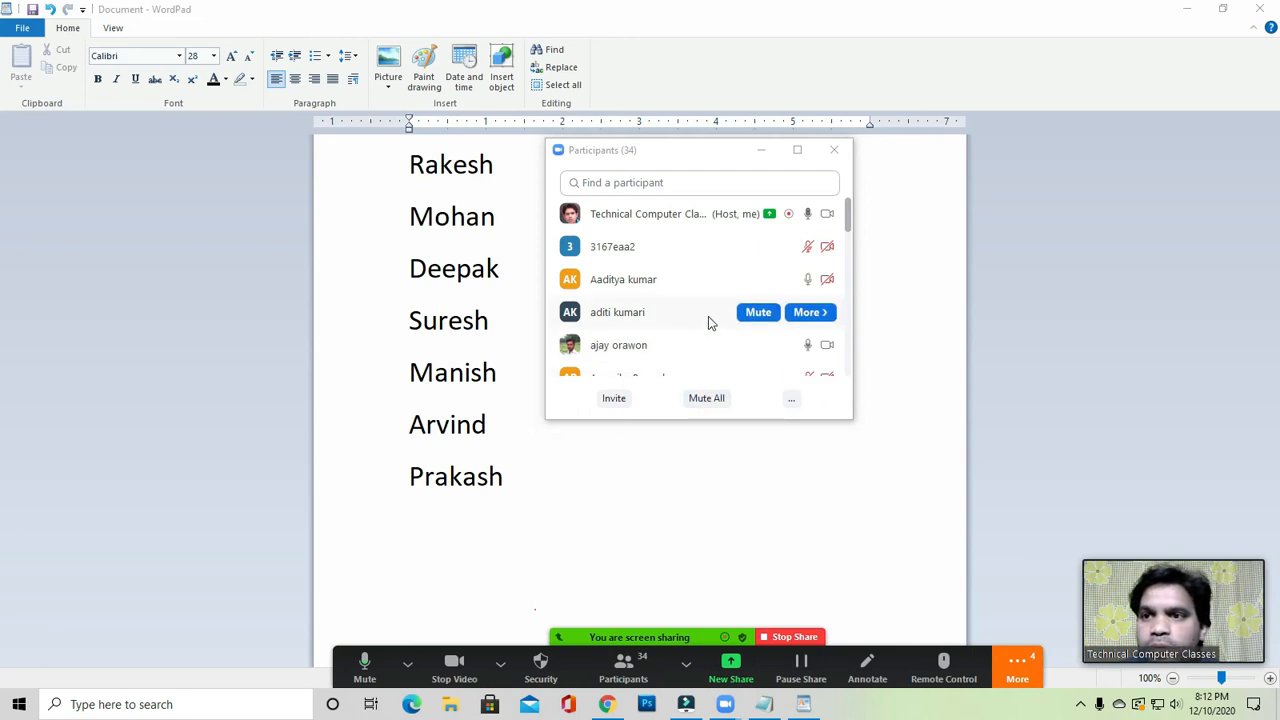
pyautogui.click(478, 345)
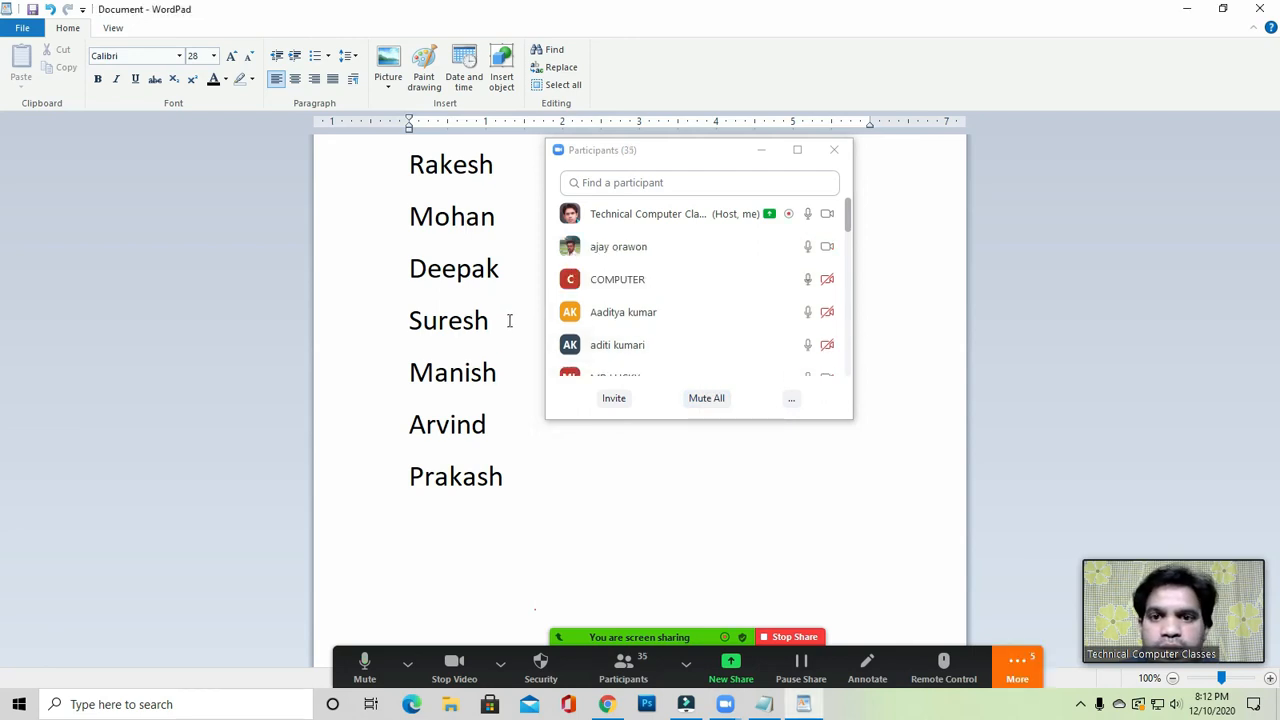
pyautogui.click(449, 230)
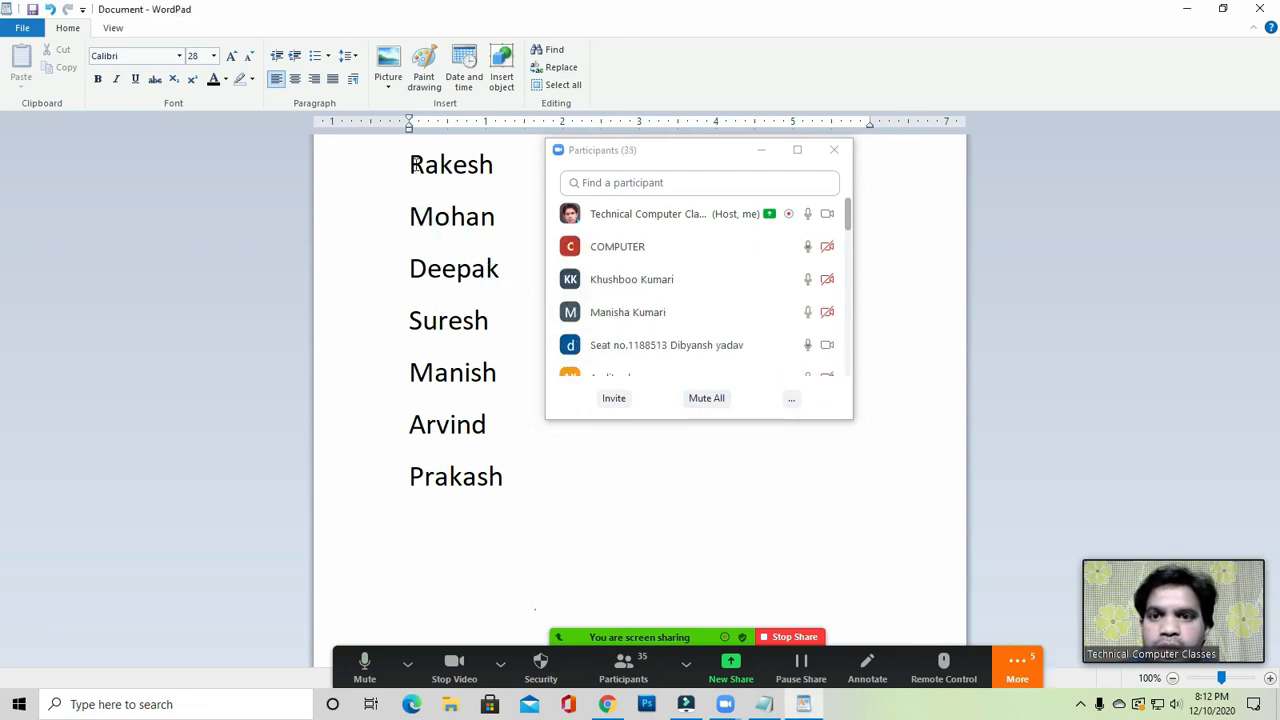
pyautogui.click(498, 270)
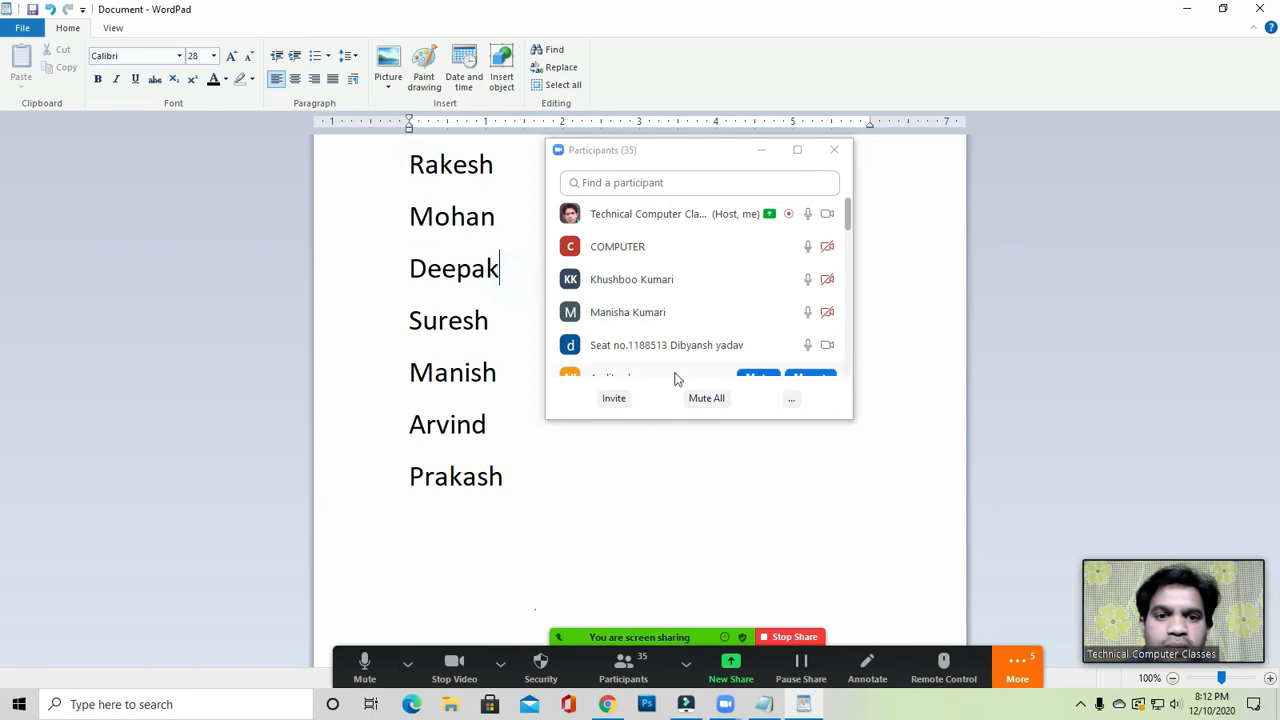
# Start a new Zoom share of the WordPad document window and close the participant list.
pyautogui.click(737, 672)
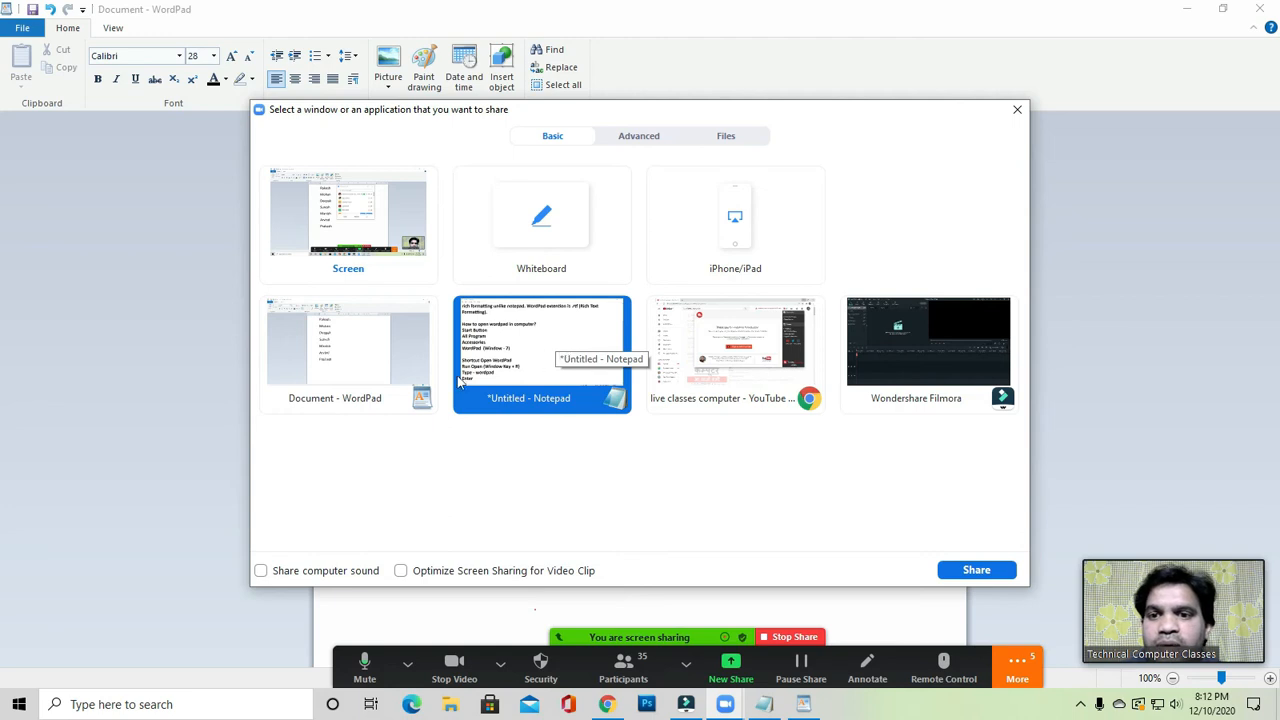
pyautogui.click(435, 375)
pyautogui.click(976, 570)
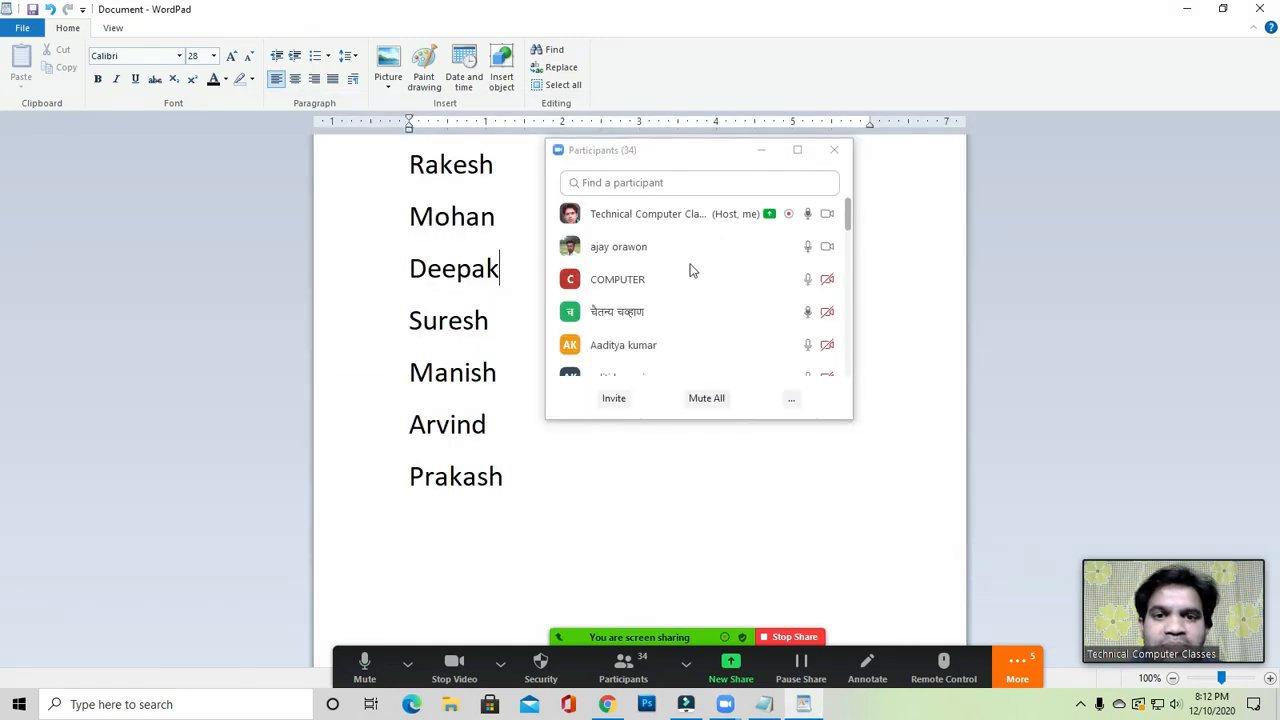
pyautogui.click(692, 477)
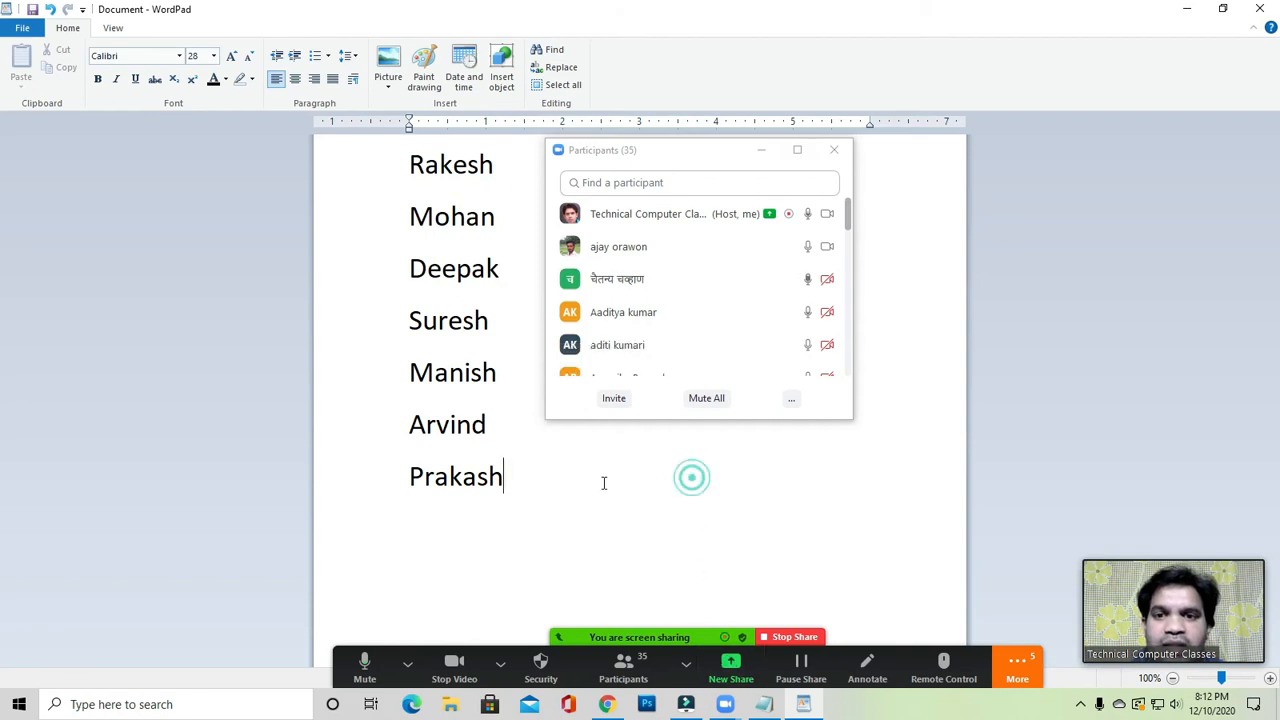
pyautogui.click(833, 149)
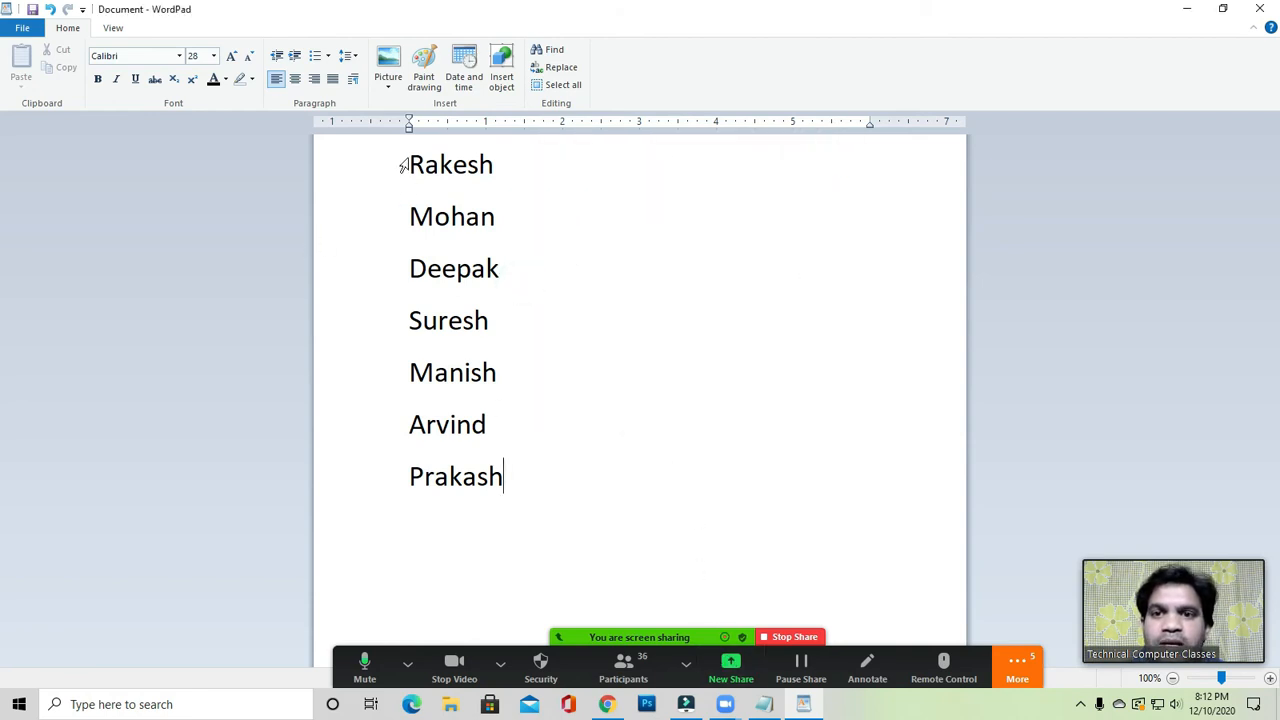
# Select all the names in the document and mute all current and new Zoom participants.
pyautogui.moveTo(404, 165); pyautogui.dragTo(544, 492)
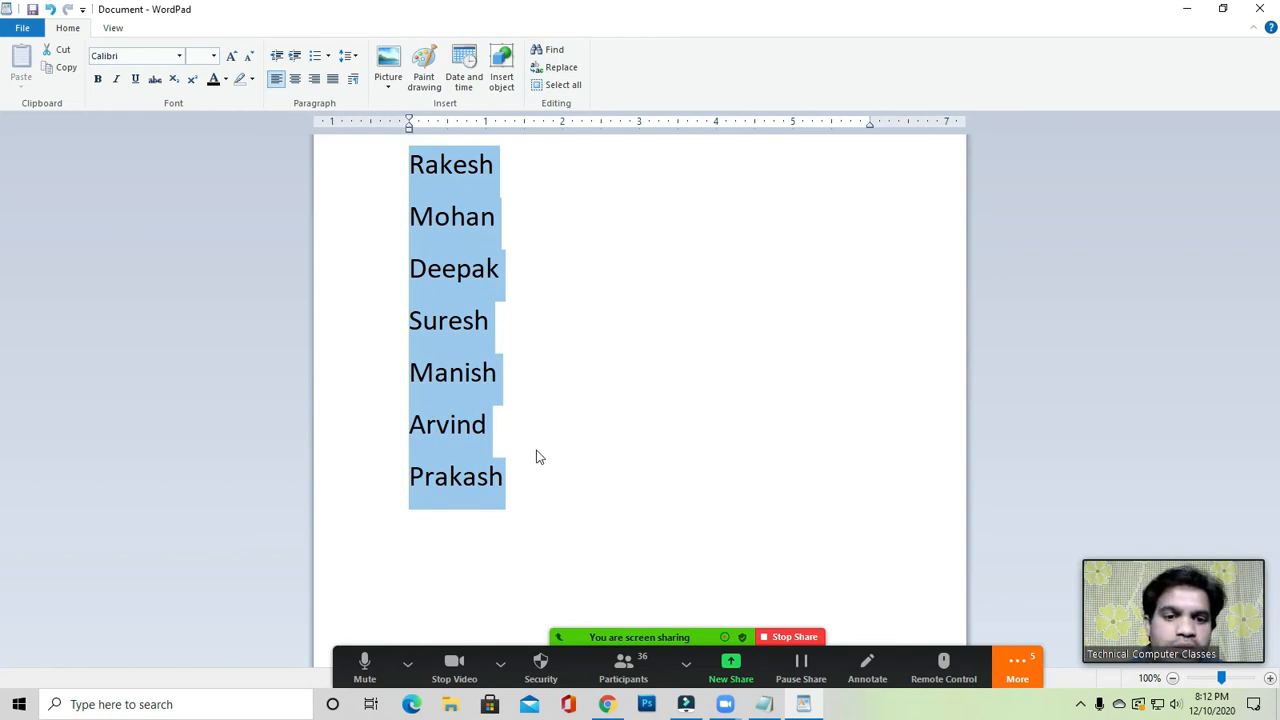
pyautogui.click(628, 670)
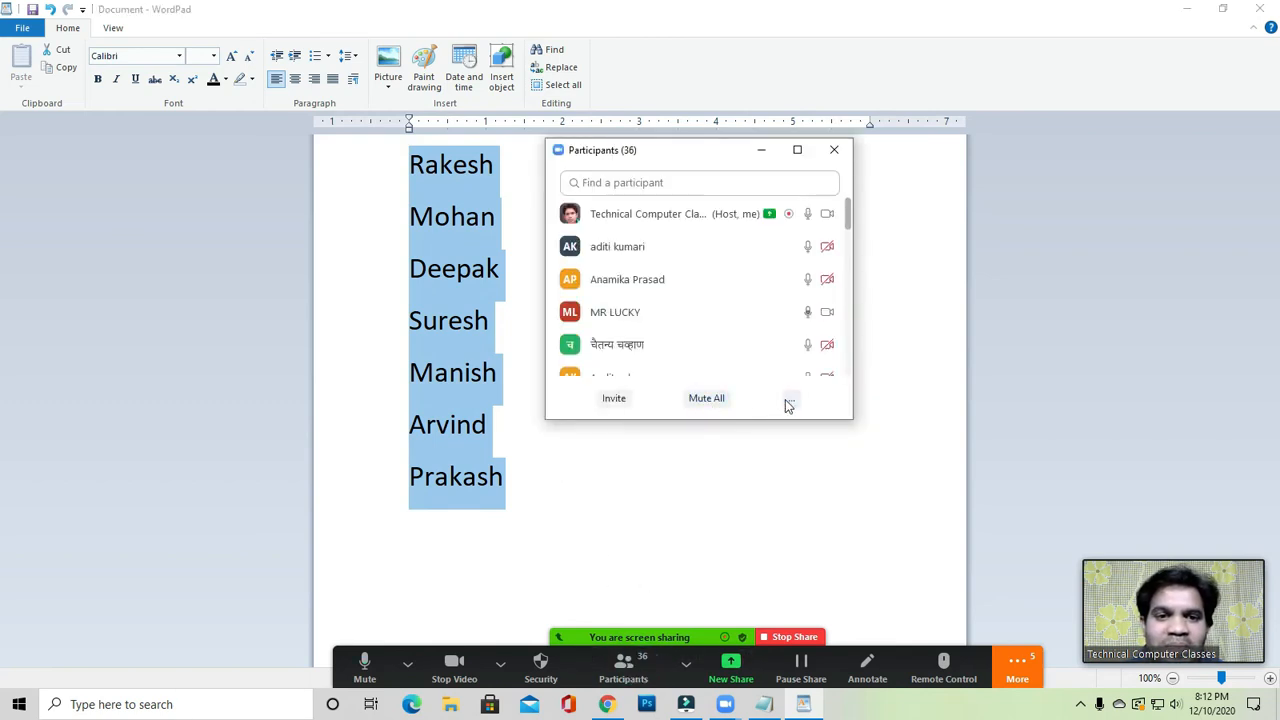
pyautogui.click(789, 401)
pyautogui.click(706, 398)
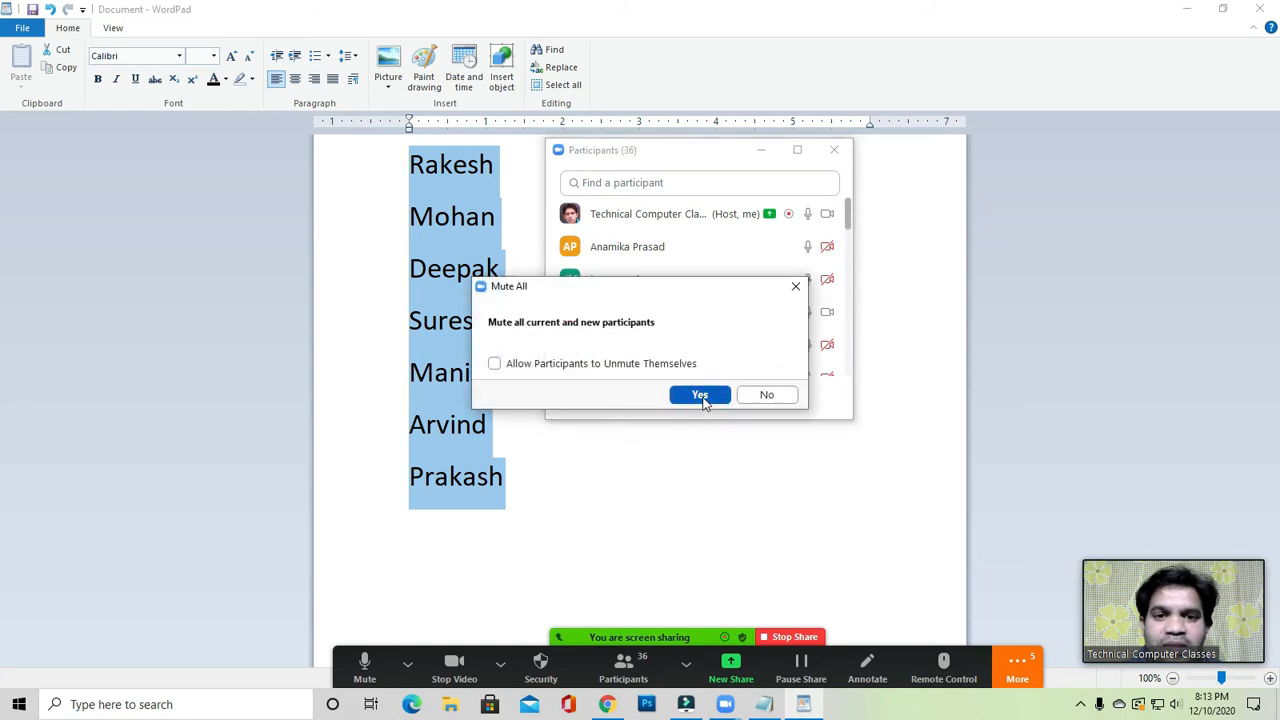
pyautogui.click(700, 395)
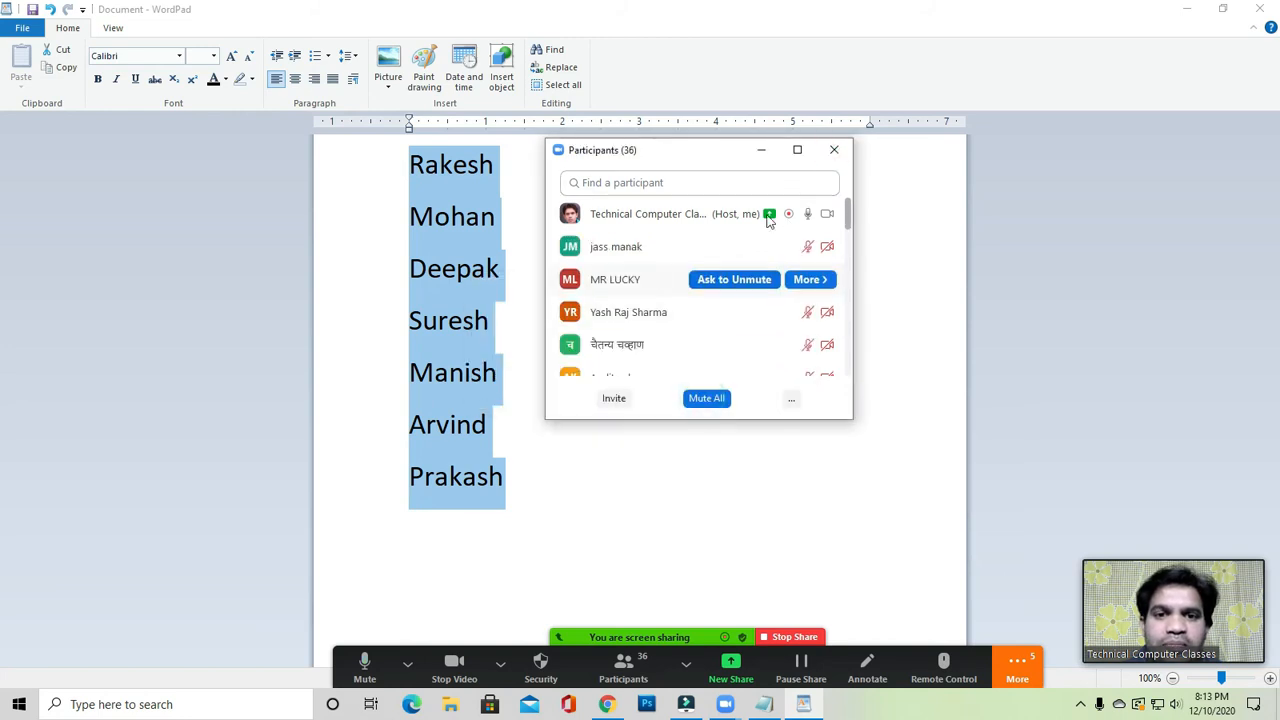
pyautogui.click(834, 149)
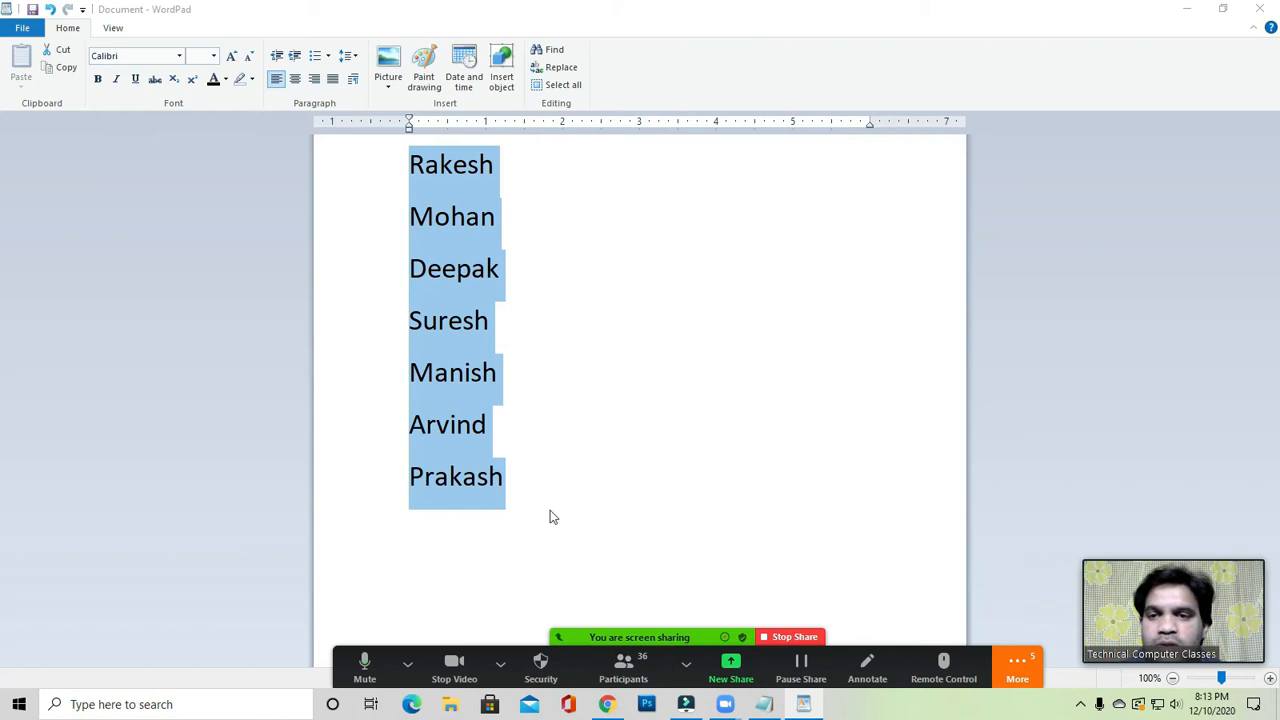
# Cut the whole list of seven names from the document and place the cursor on the empty first line.
pyautogui.click(500, 296)
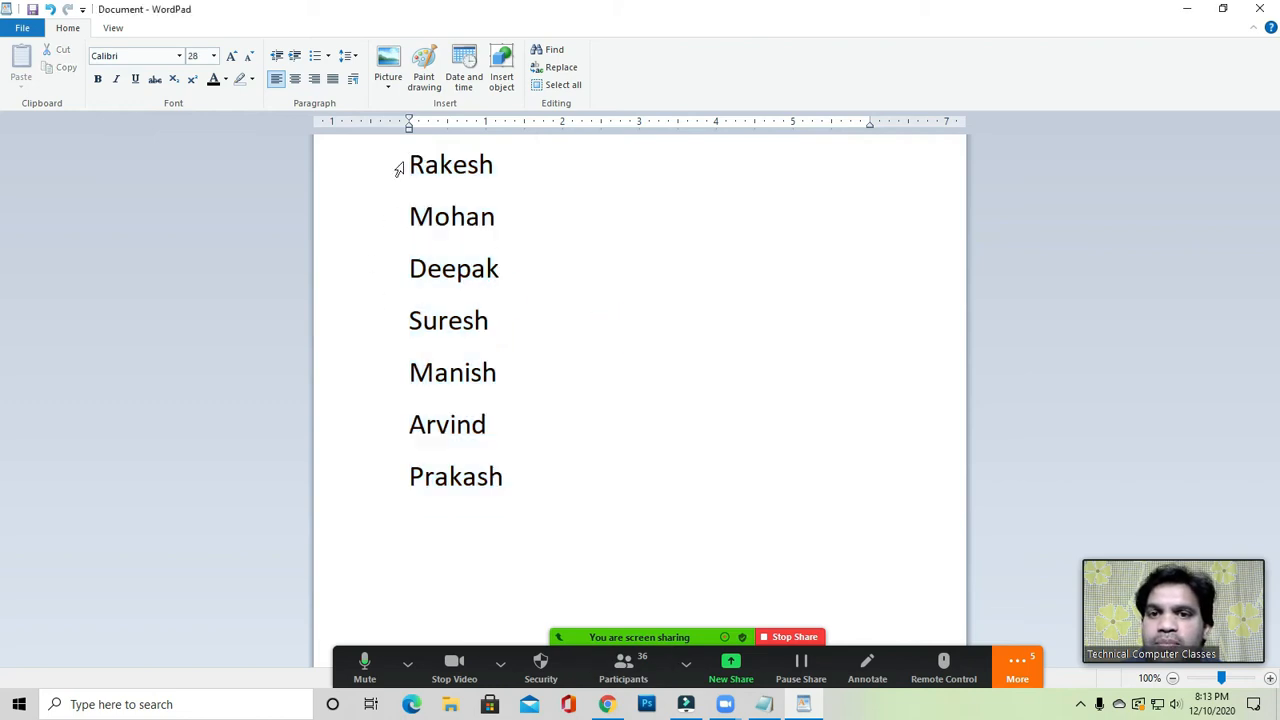
pyautogui.moveTo(398, 170); pyautogui.dragTo(579, 520)
pyautogui.hotkey('ctrl', 'x')
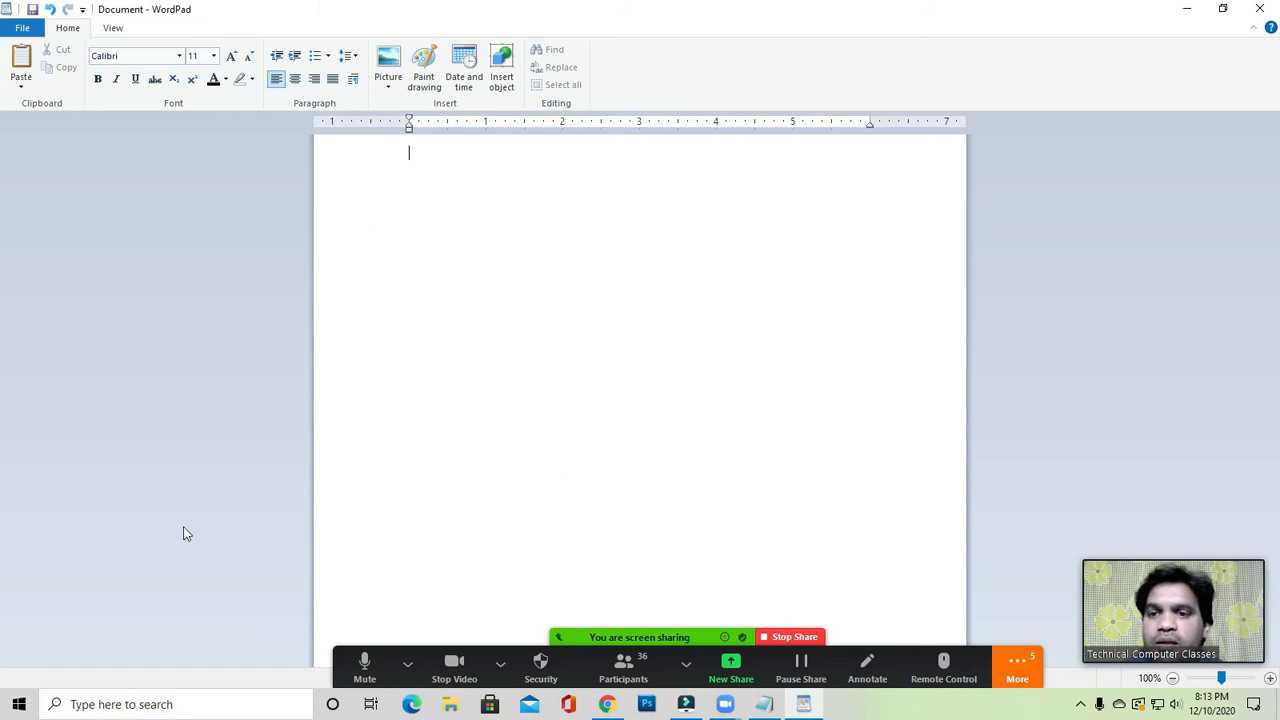
pyautogui.click(440, 166)
pyautogui.click(436, 166)
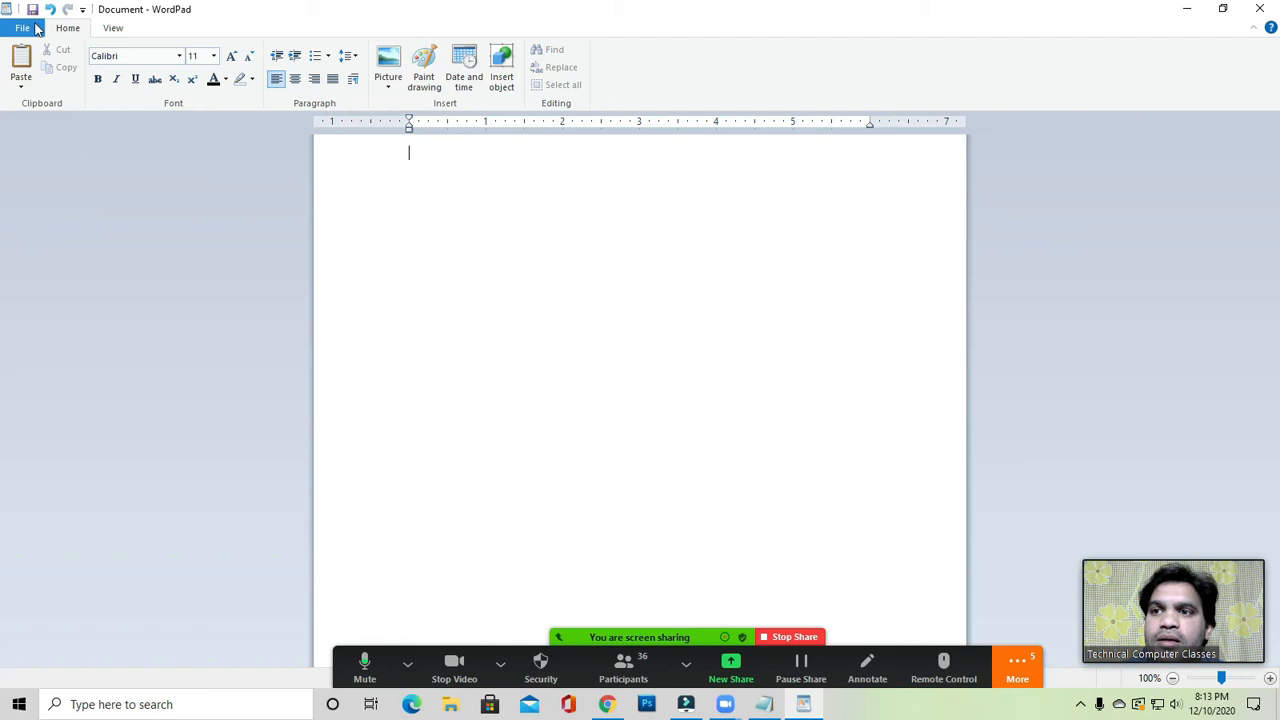
# Look over the Quick Access Toolbar customization options and close them.
pyautogui.click(82, 9)
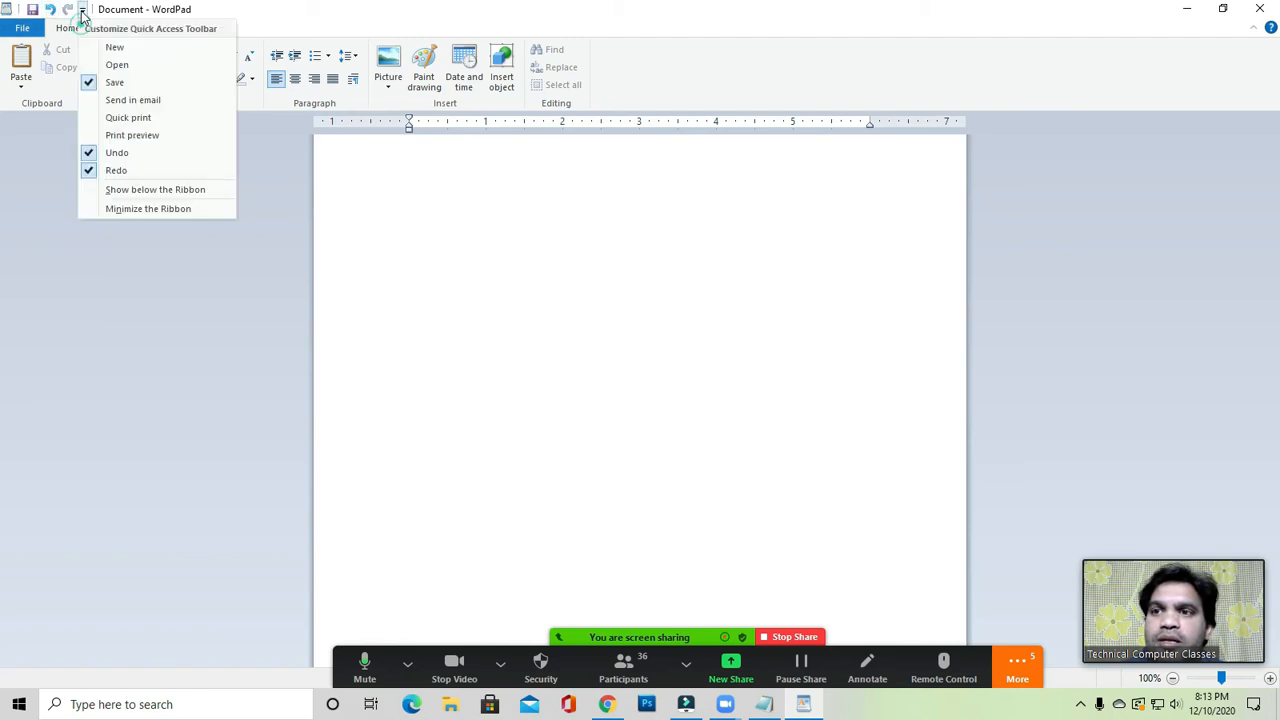
pyautogui.click(259, 18)
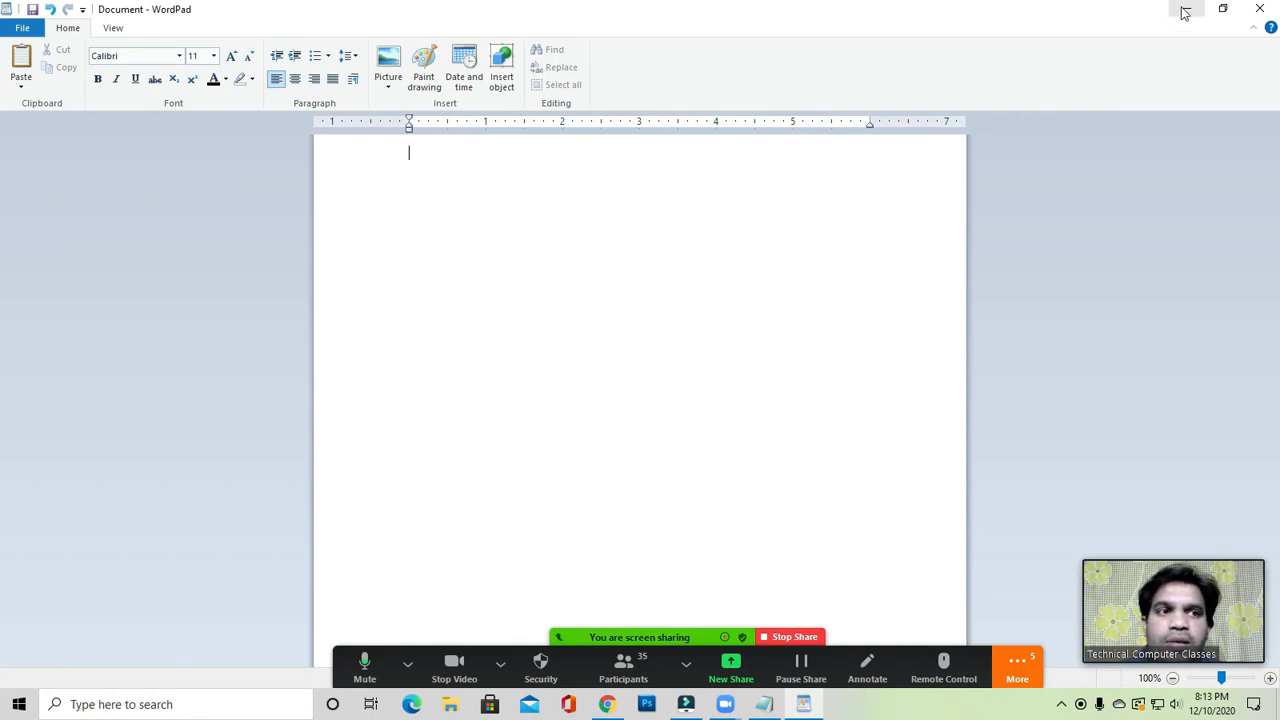
pyautogui.click(821, 21)
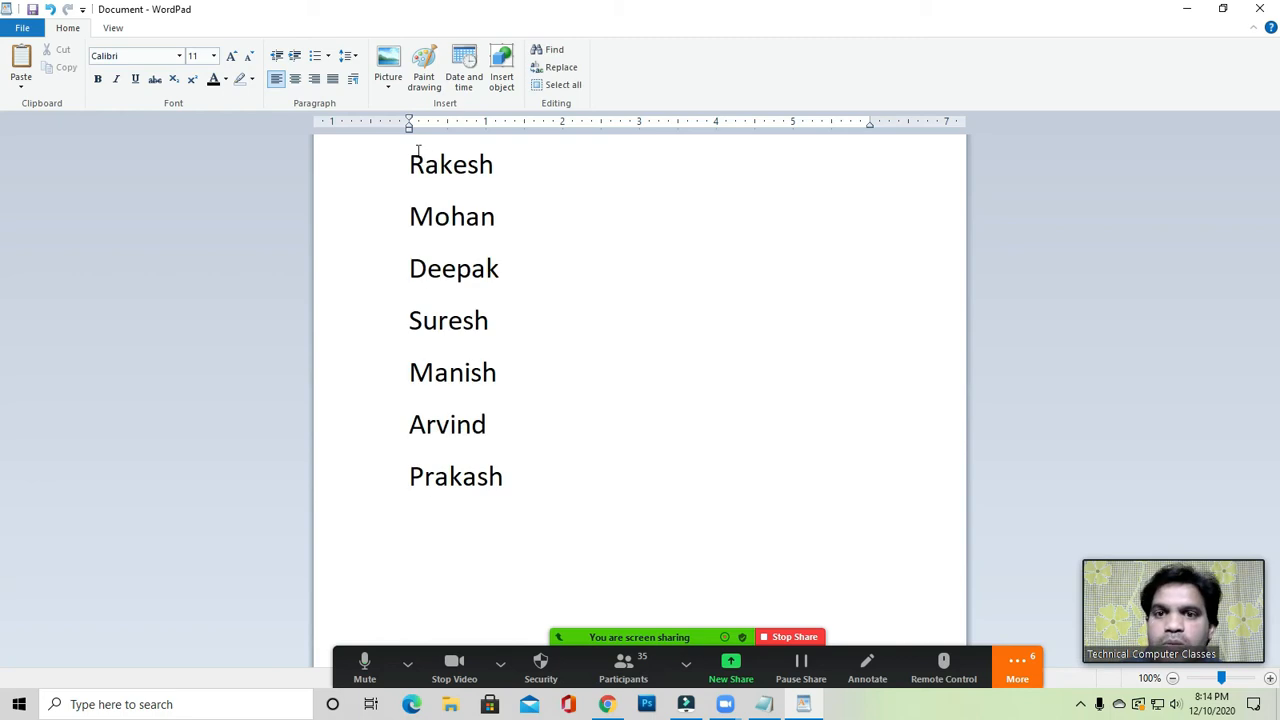
# Demonstrate text selection by highlighting the first six names in the list and clearing the selection.
pyautogui.moveTo(409, 163); pyautogui.dragTo(533, 376)
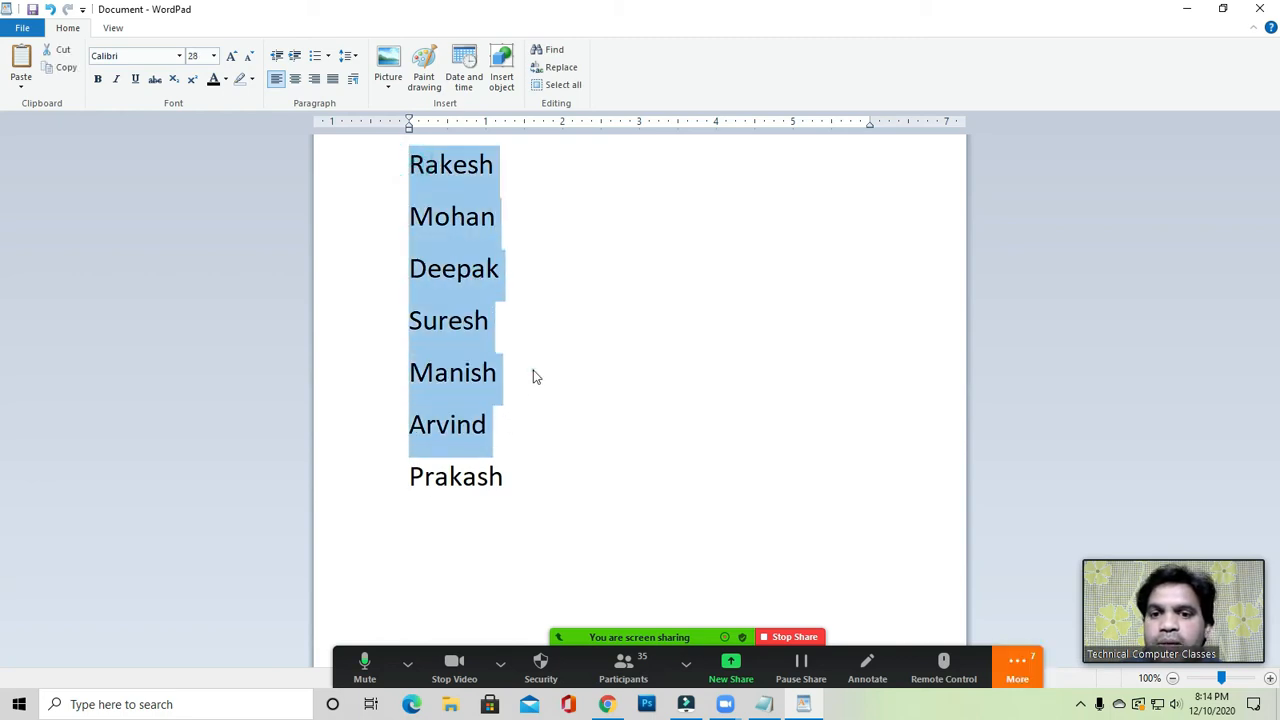
pyautogui.click(533, 376)
pyautogui.click(500, 164)
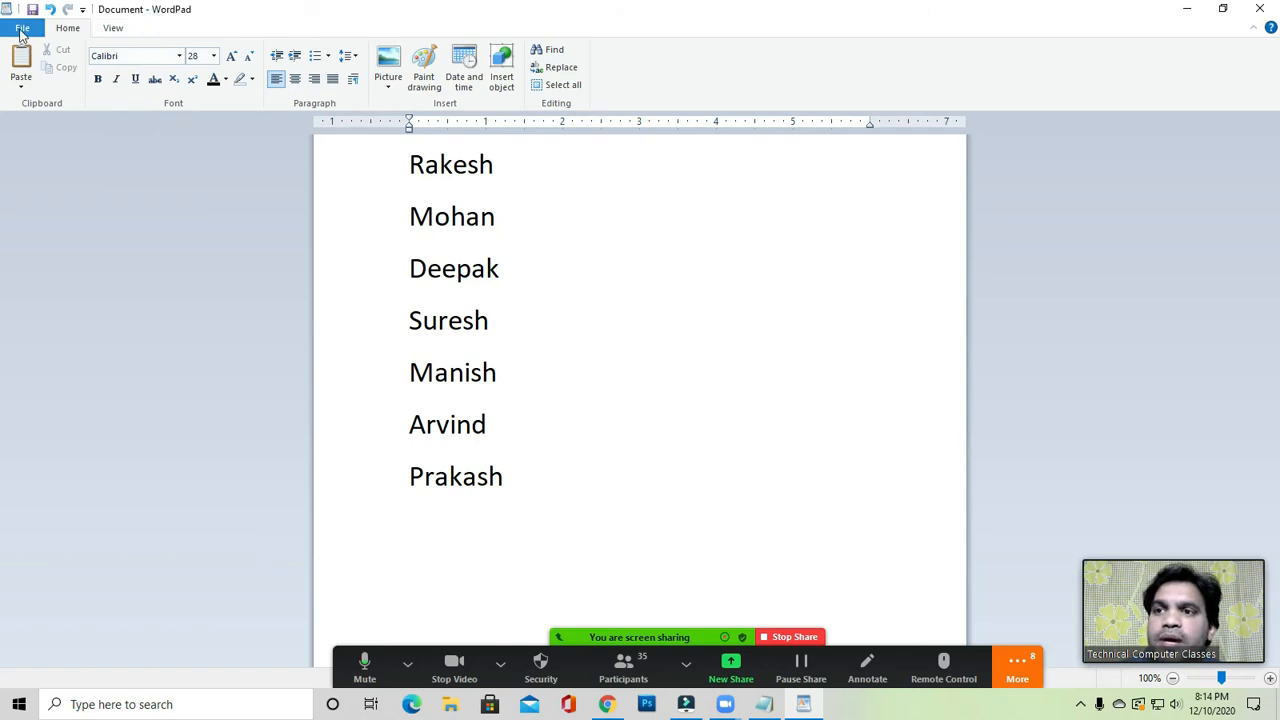
# Review the file commands such as New, Open, Save as and Print, and return to the document.
pyautogui.click(21, 31)
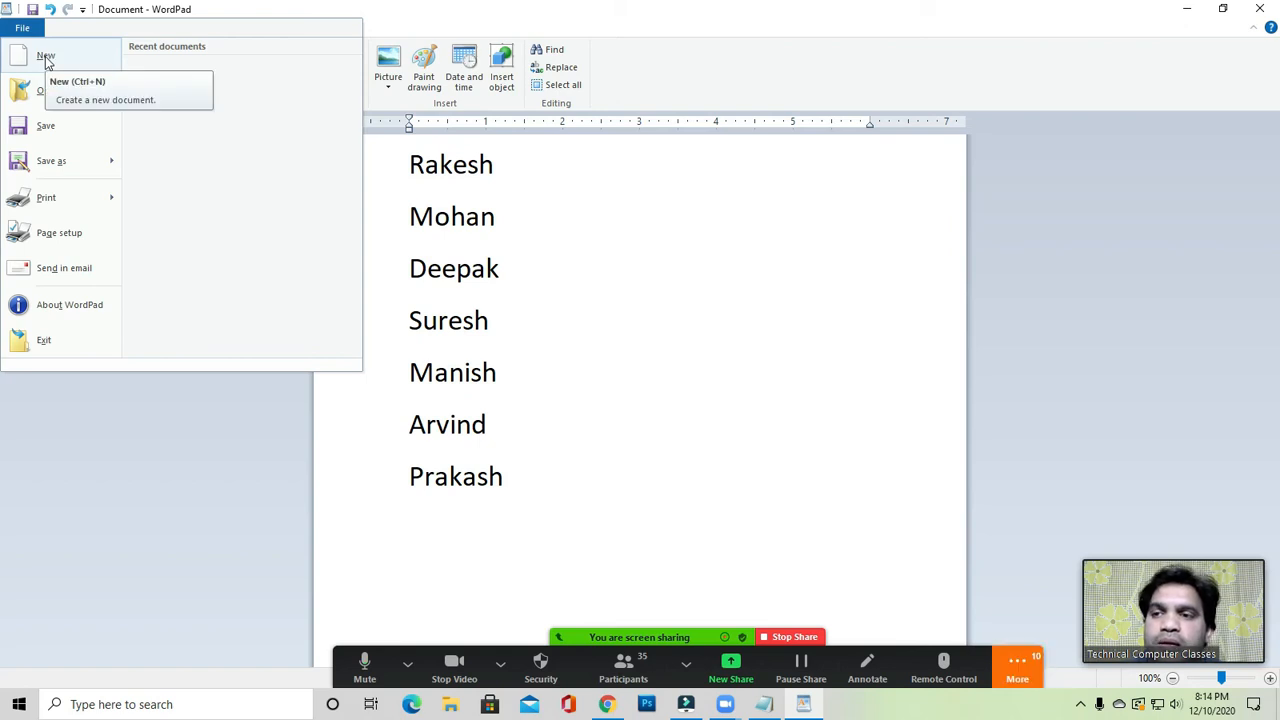
pyautogui.moveTo(45, 163)
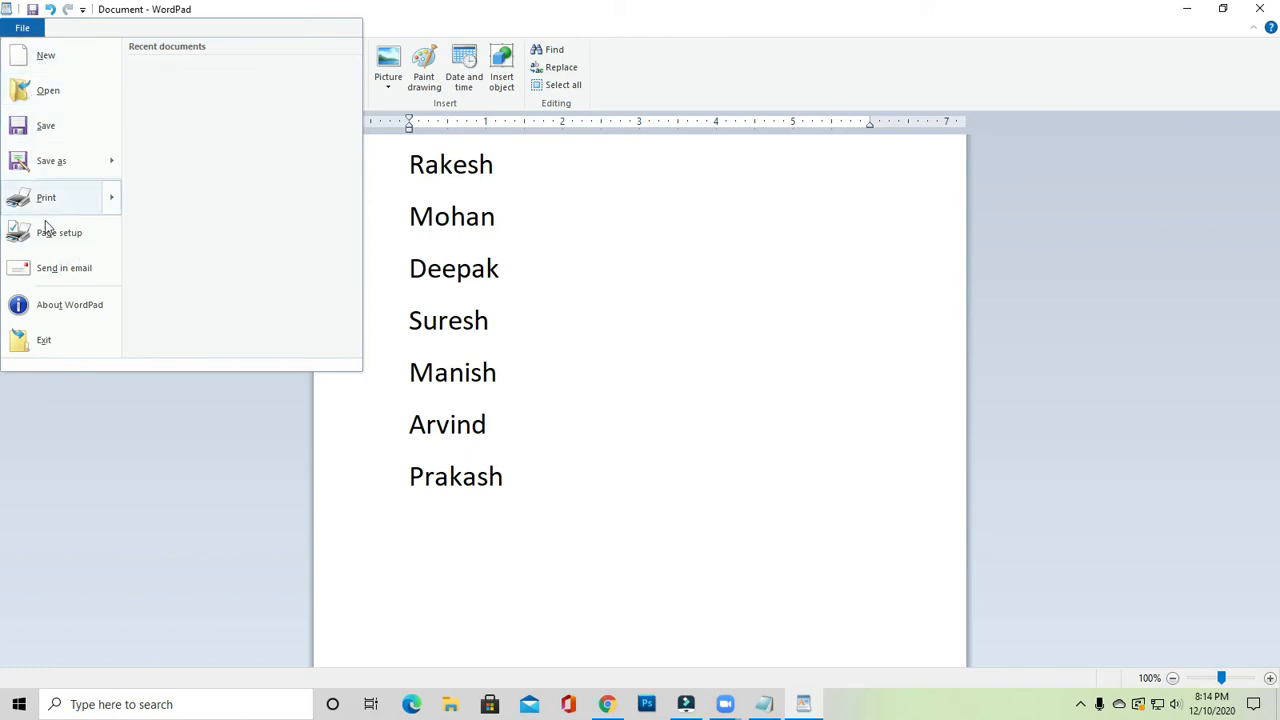
pyautogui.click(446, 268)
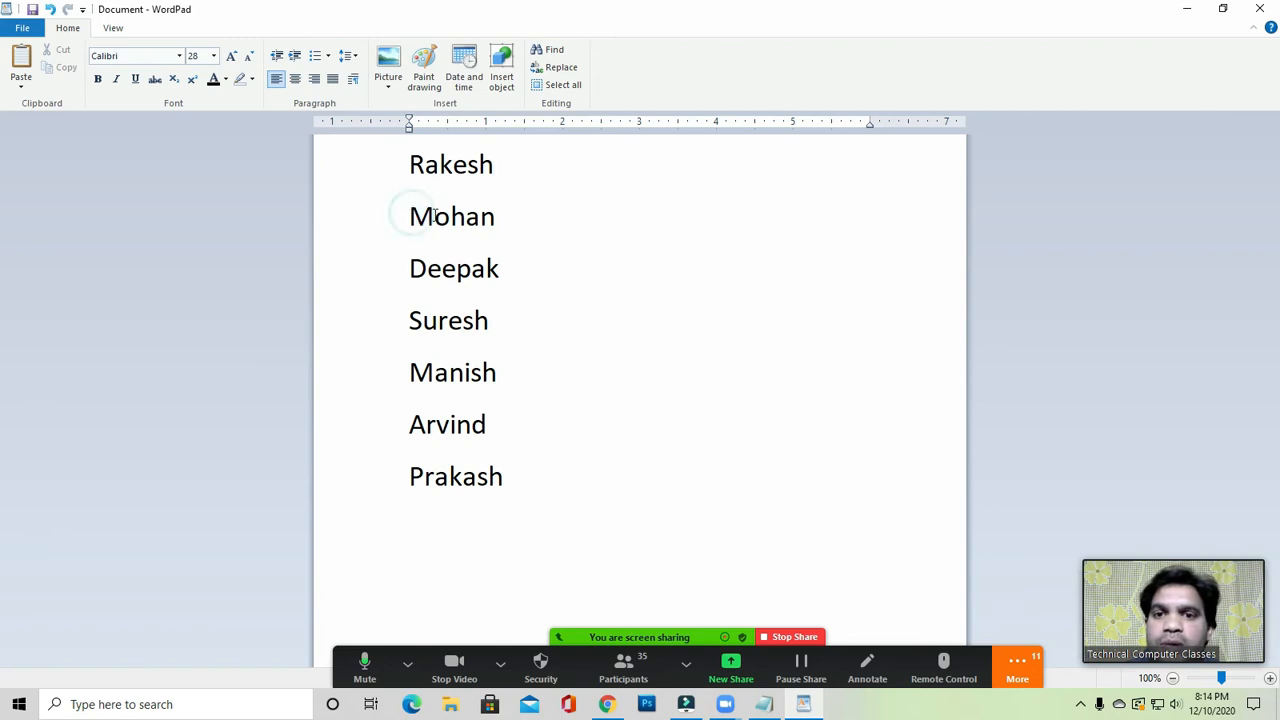
# Demonstrate selecting only the second name in the list and clear the selection.
pyautogui.moveTo(409, 216); pyautogui.dragTo(493, 216)
pyautogui.click(512, 218)
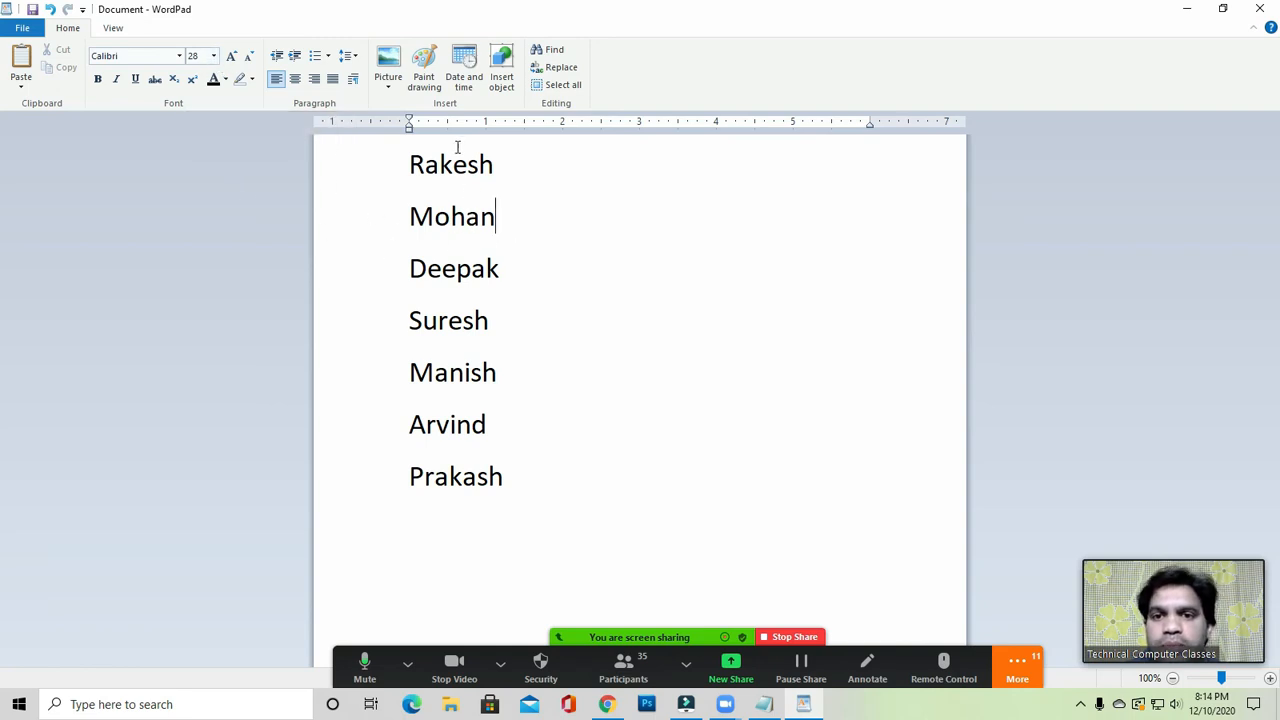
pyautogui.click(484, 376)
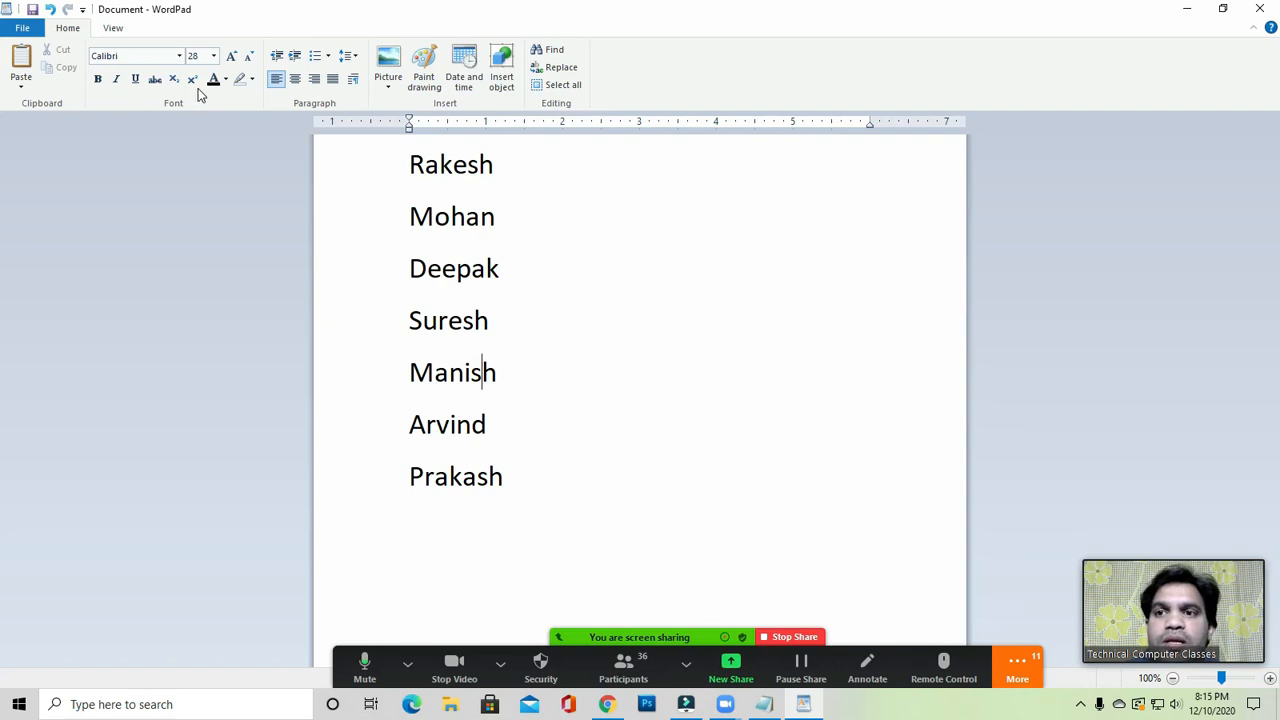
pyautogui.moveTo(410, 217); pyautogui.dragTo(518, 220)
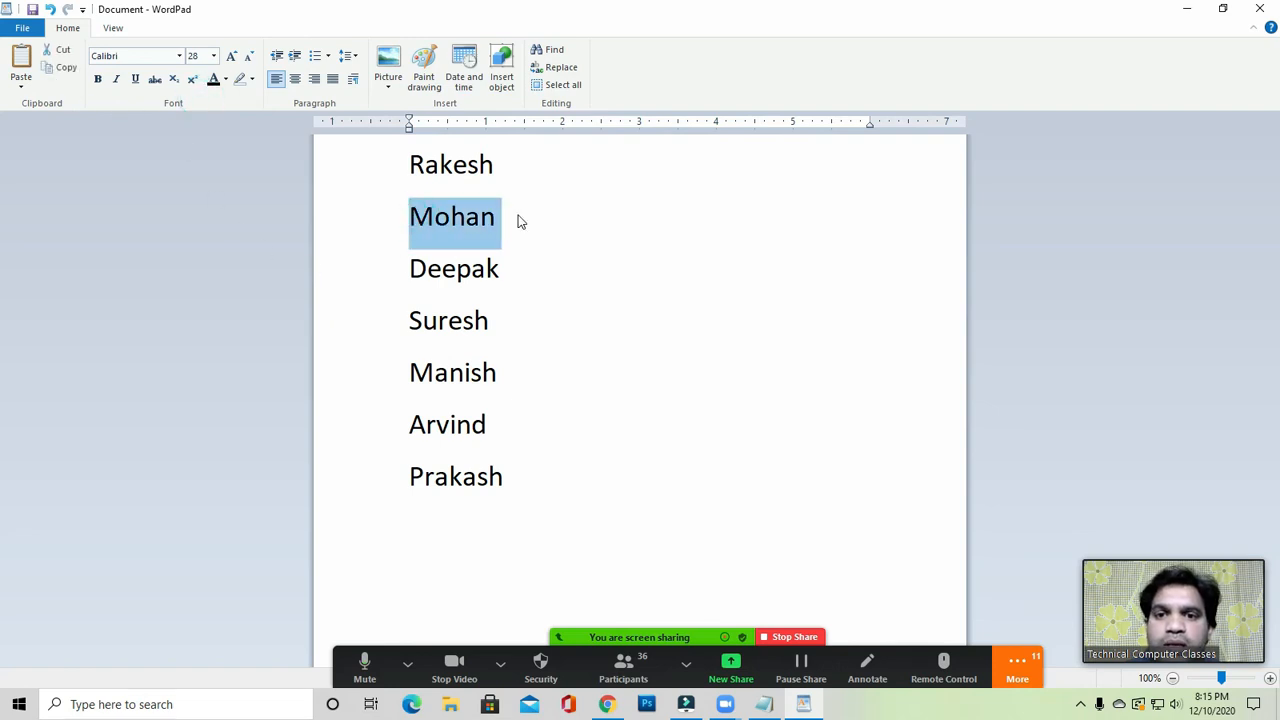
pyautogui.click(518, 220)
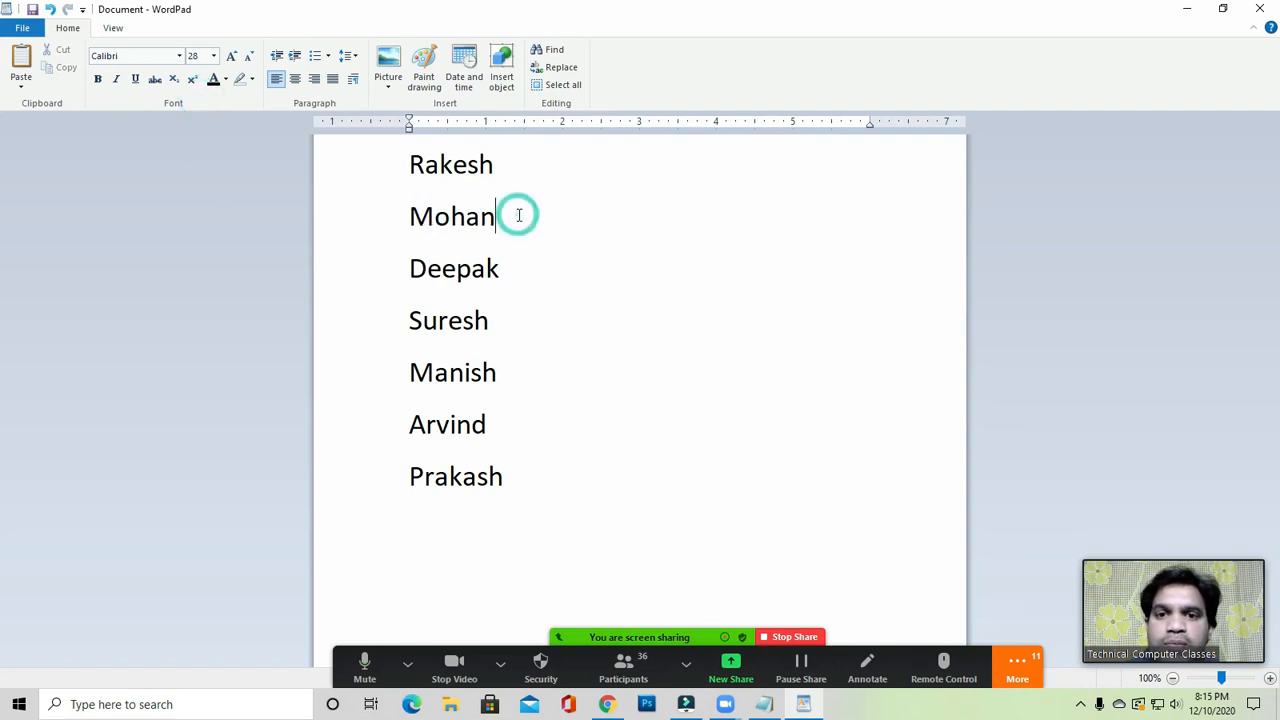
# Try to set the font size to 72 at the second name without selecting any text.
pyautogui.click(213, 55)
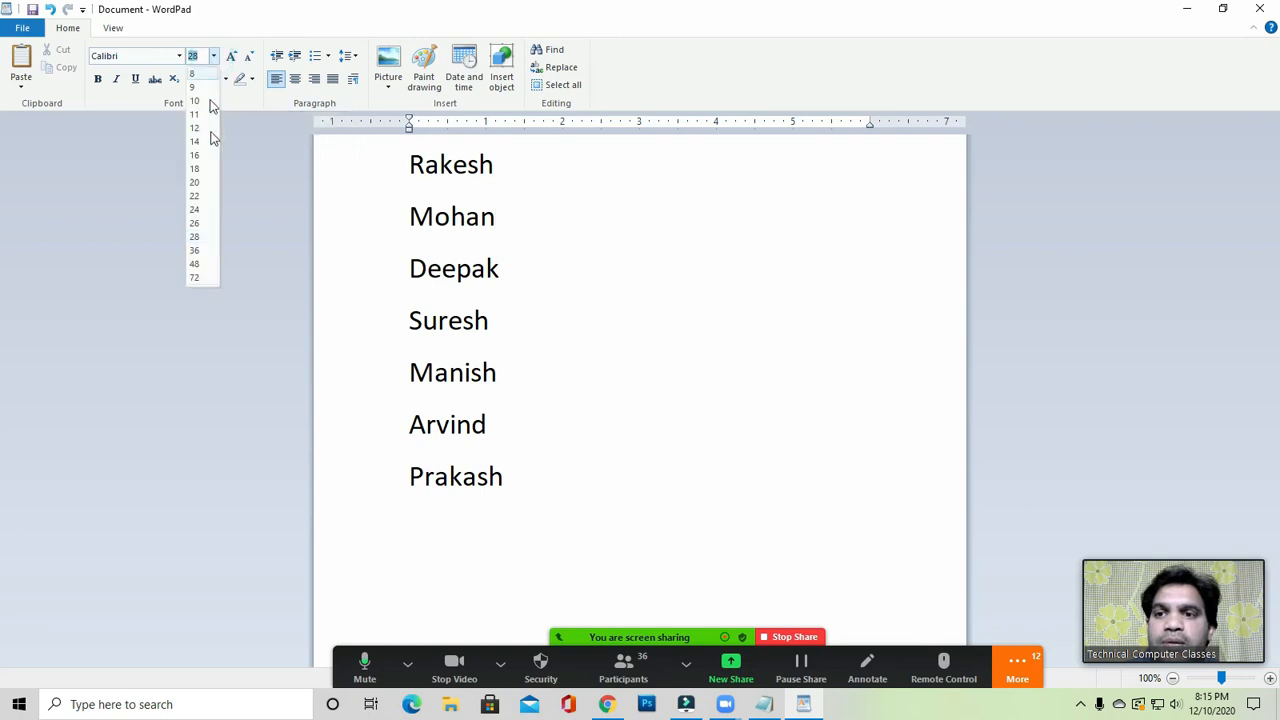
pyautogui.click(200, 278)
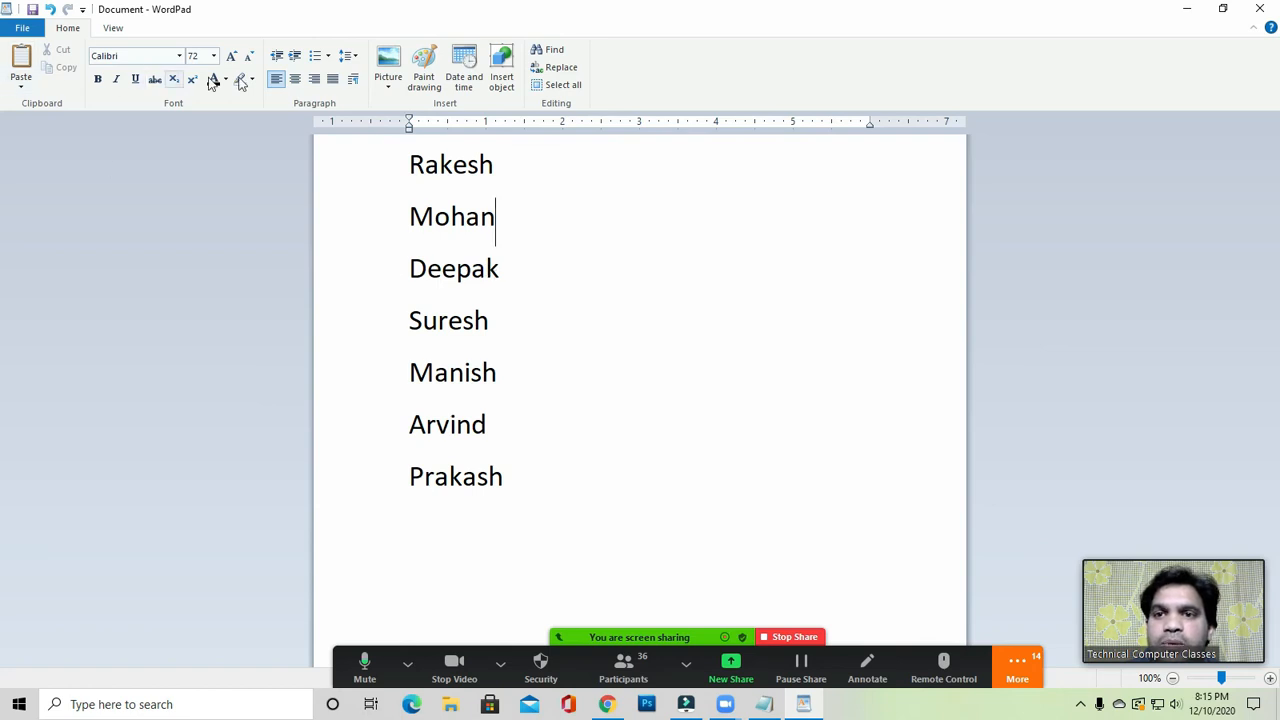
pyautogui.click(420, 215)
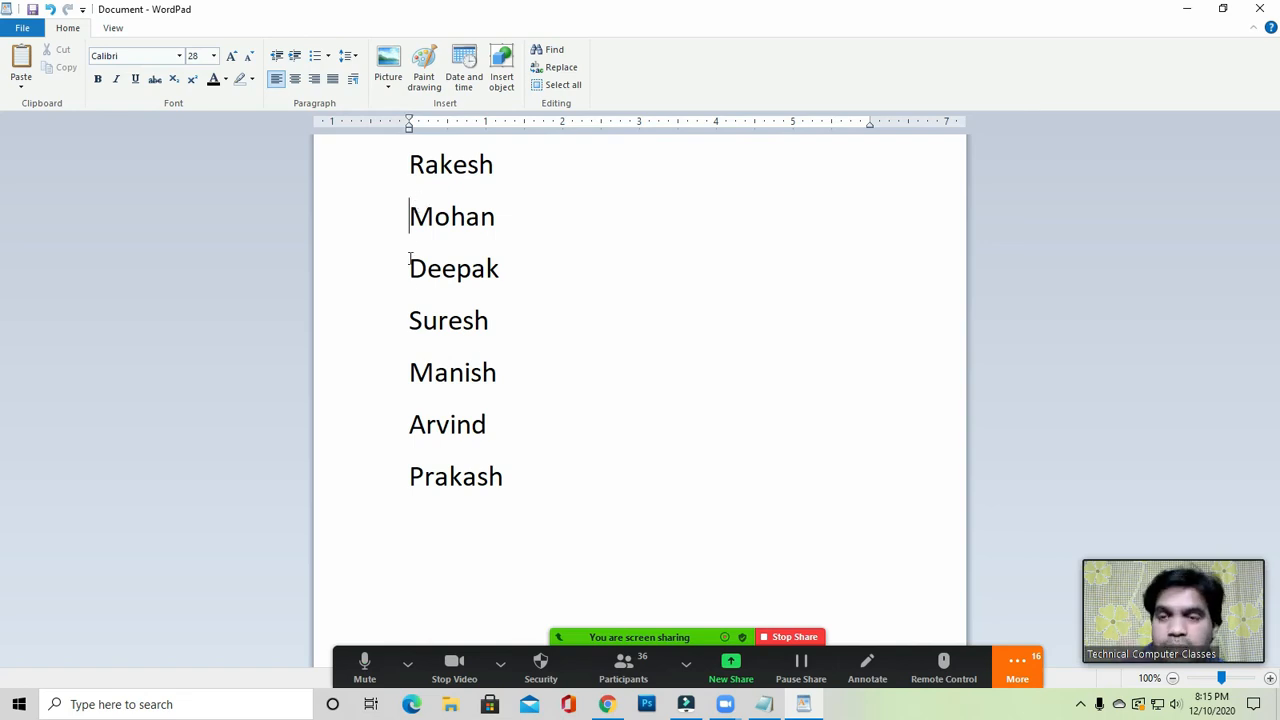
pyautogui.click(437, 184)
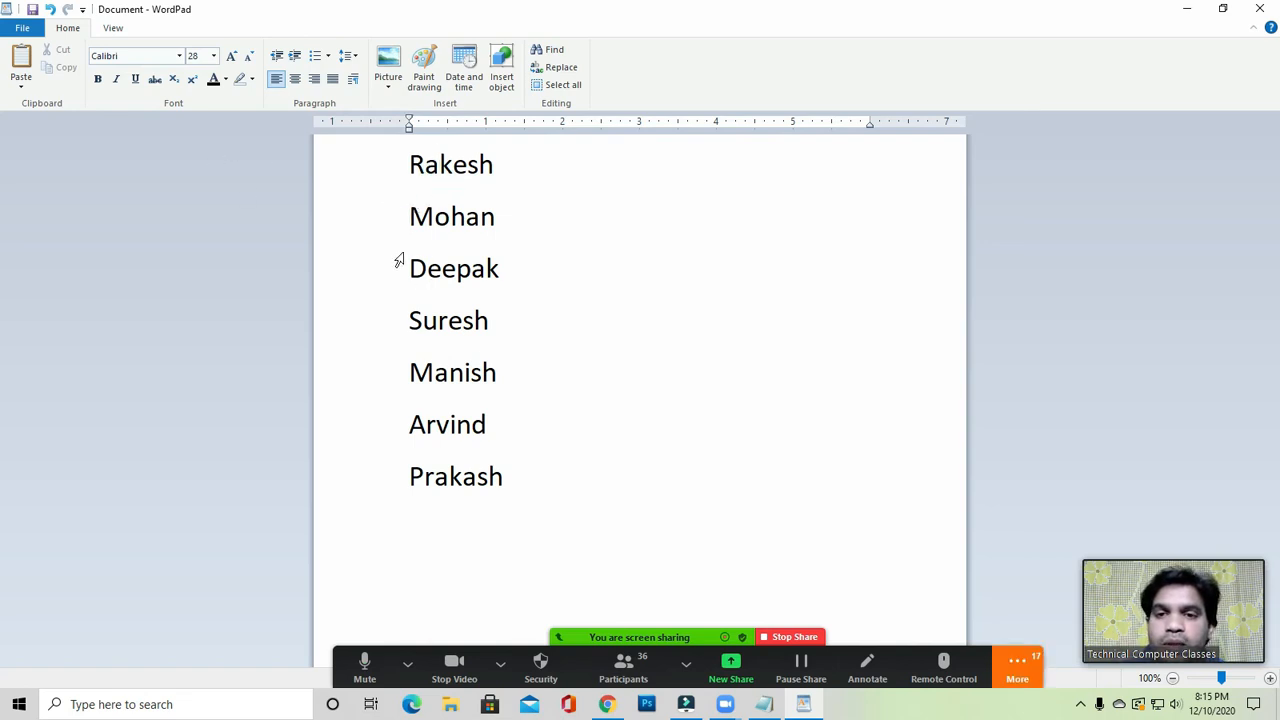
# Select the second name, dismiss the Facebook notification and clear the selection.
pyautogui.click(413, 217)
pyautogui.moveTo(413, 217); pyautogui.dragTo(520, 216)
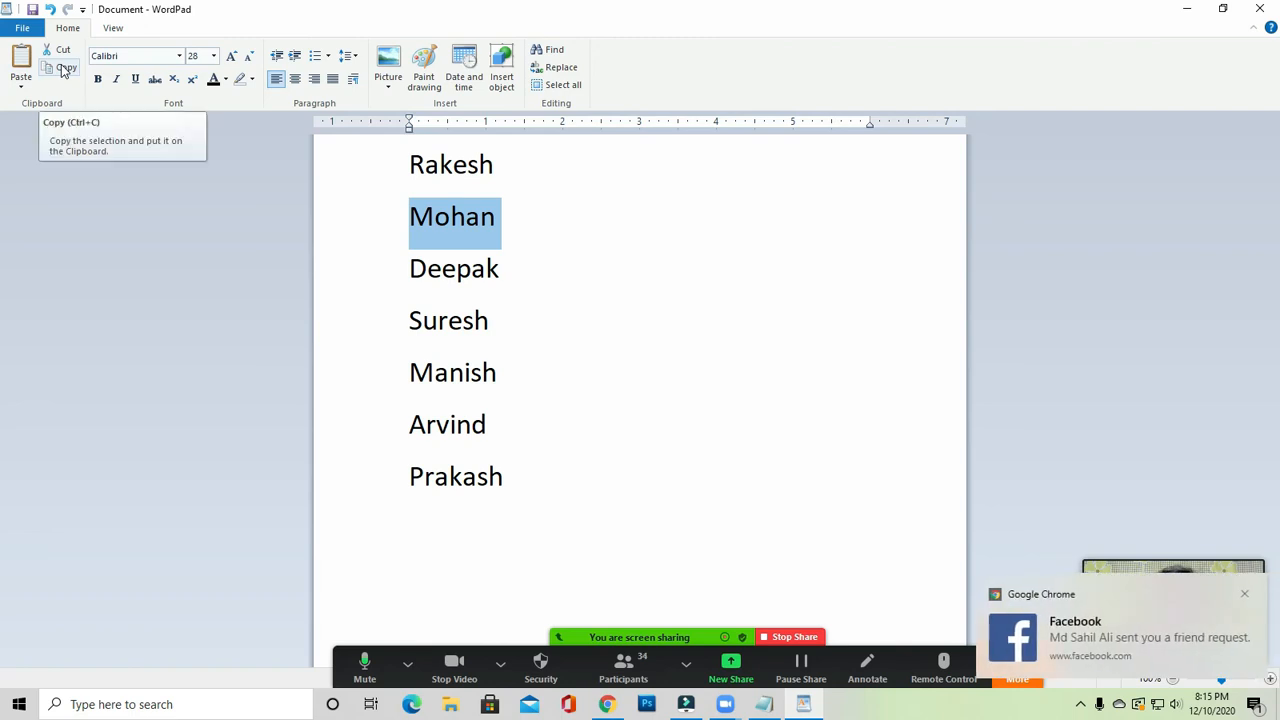
pyautogui.click(59, 92)
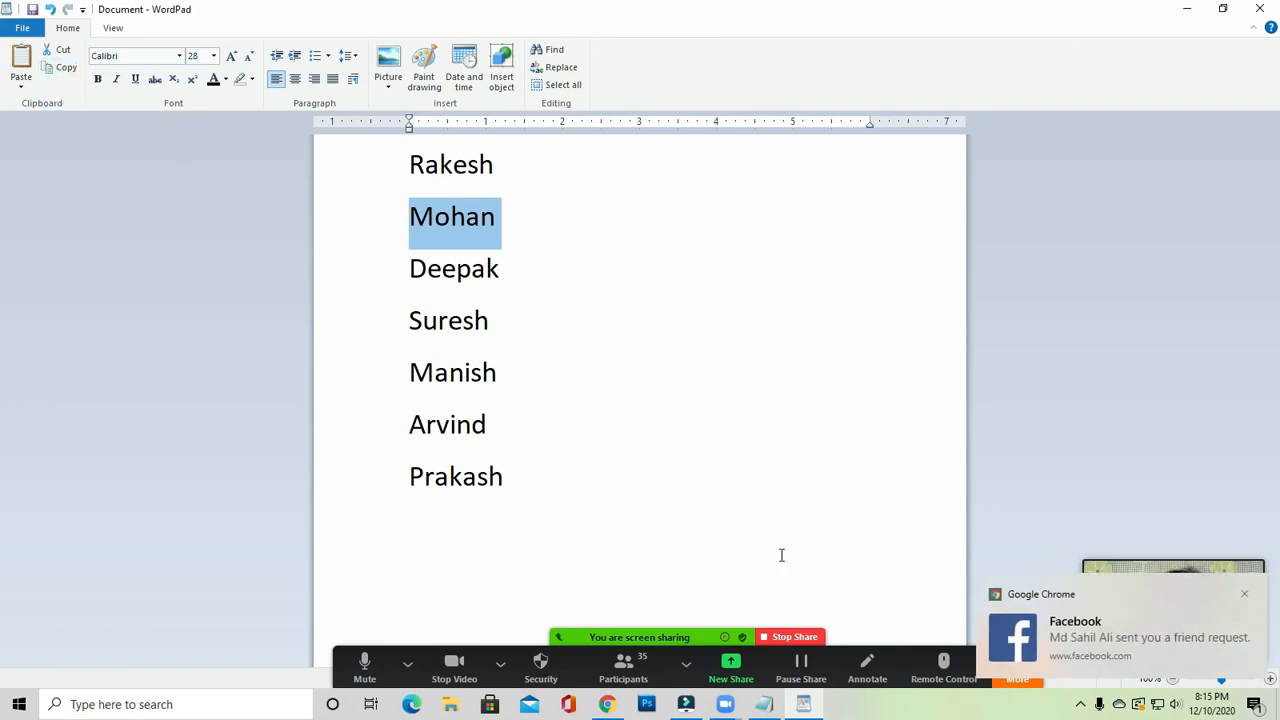
pyautogui.click(1244, 597)
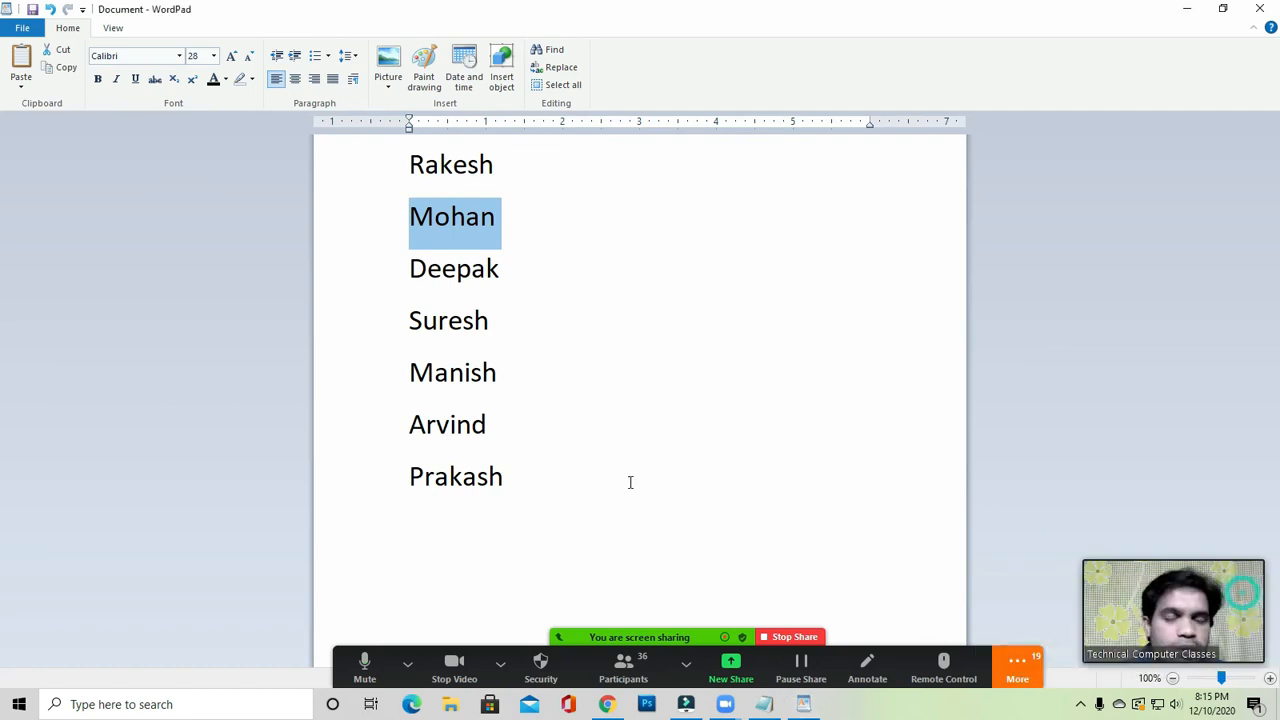
pyautogui.click(460, 316)
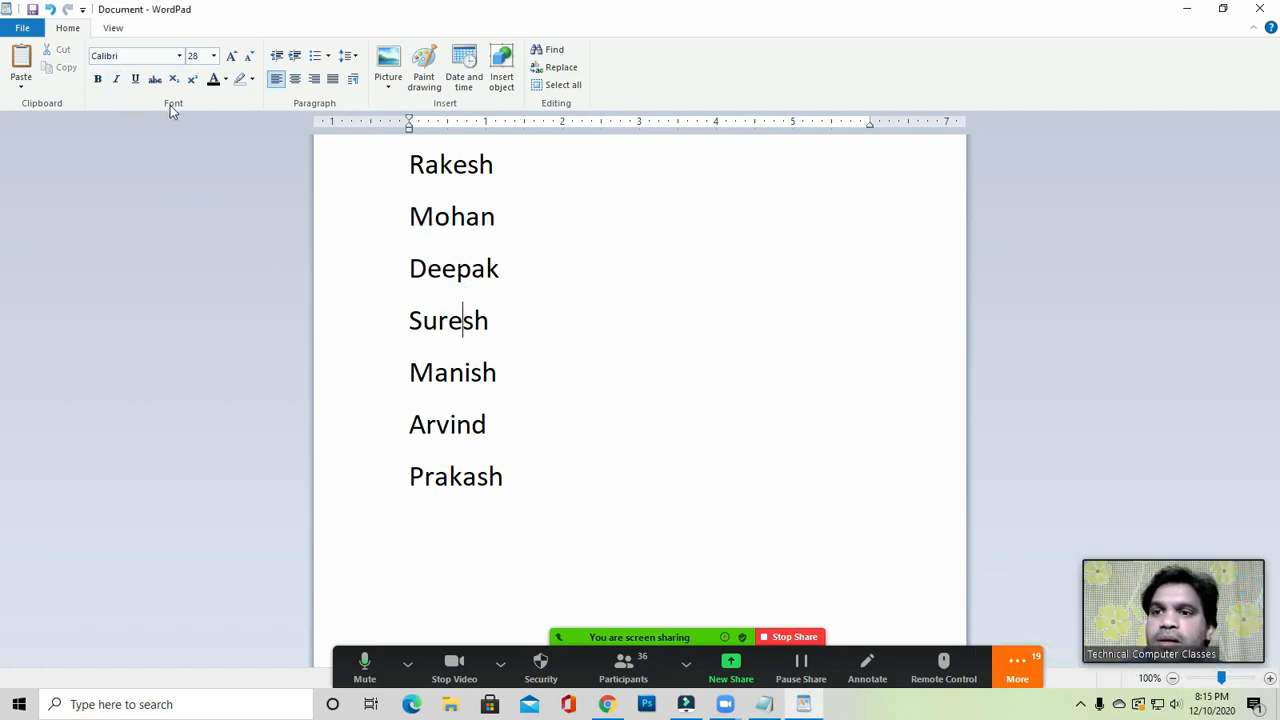
pyautogui.click(497, 178)
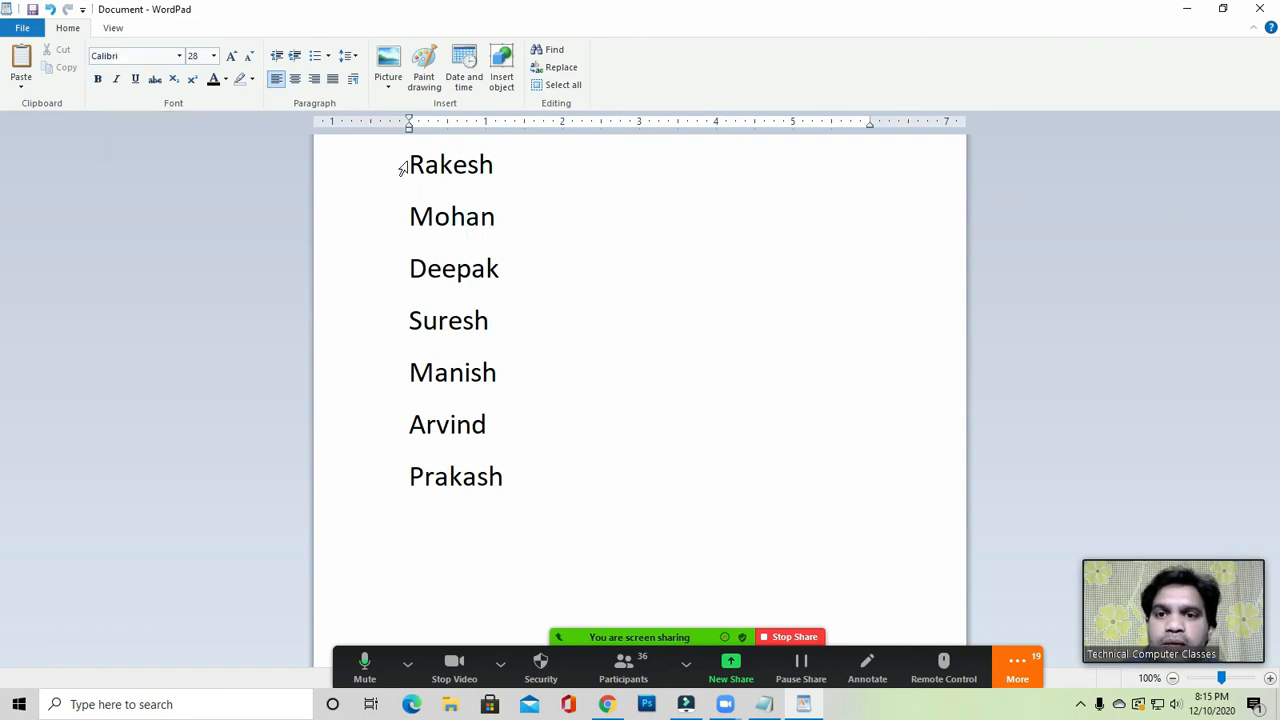
pyautogui.click(359, 183)
pyautogui.click(468, 180)
pyautogui.moveTo(410, 162); pyautogui.dragTo(498, 163)
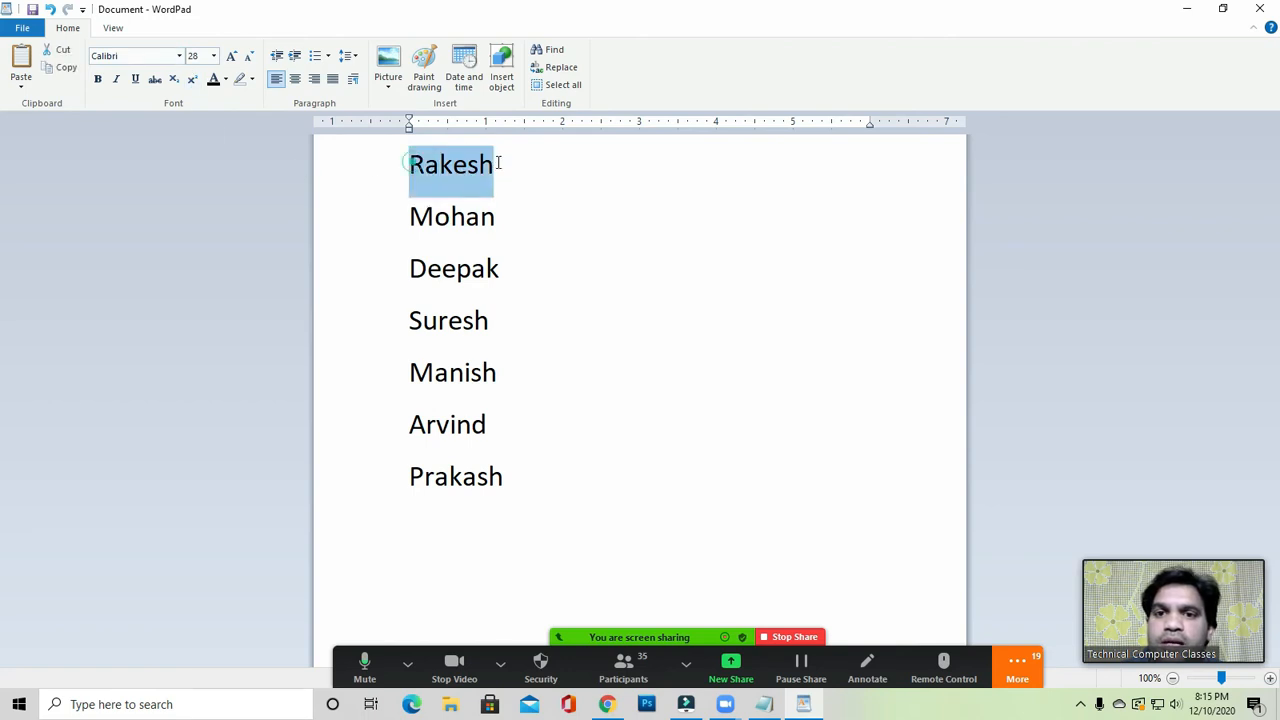
pyautogui.click(180, 58)
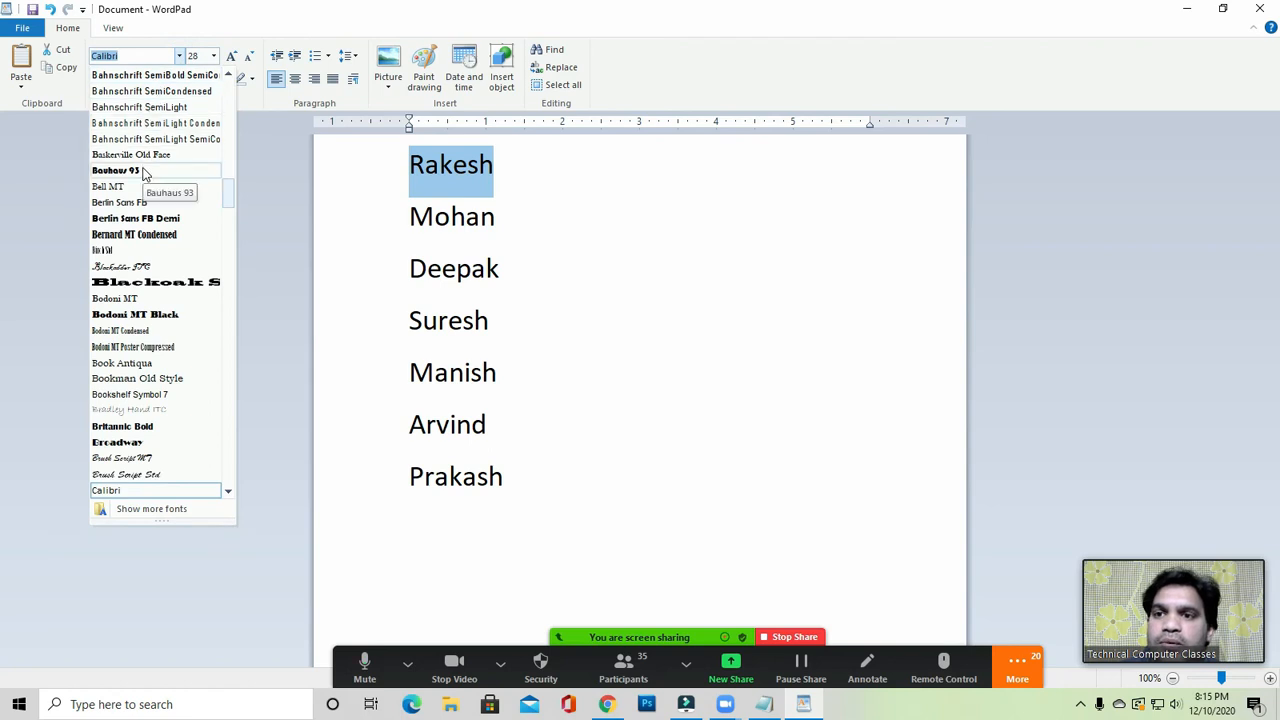
pyautogui.click(124, 54)
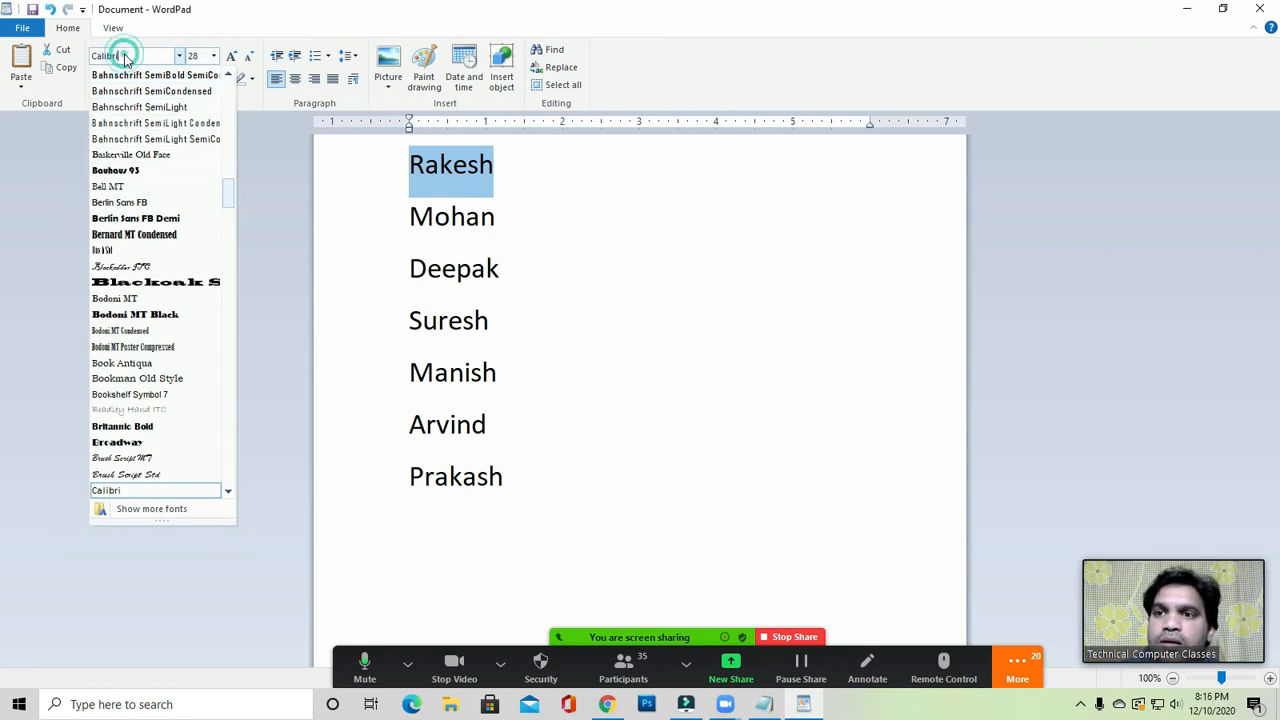
pyautogui.click(351, 214)
# Select the first name in the list and change its font to Century Gothic.
pyautogui.click(432, 196)
pyautogui.click(403, 171)
pyautogui.click(133, 55)
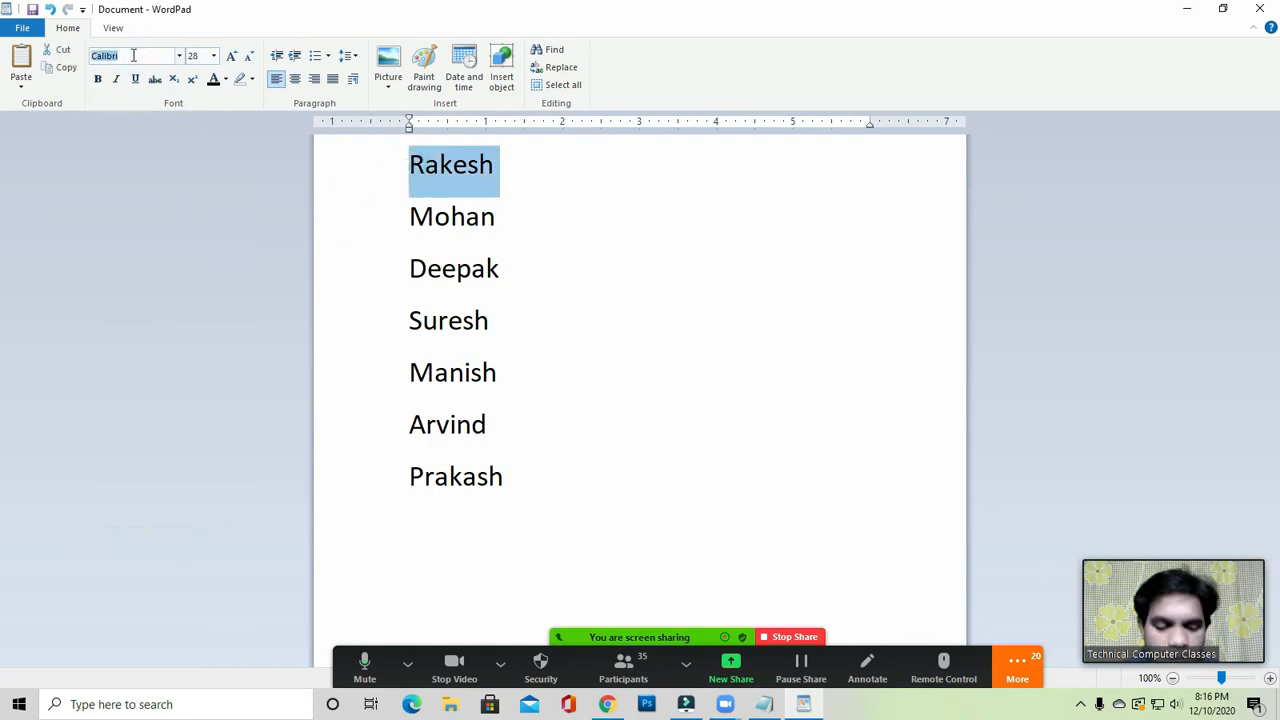
pyautogui.press('Down')
pyautogui.press('Down')
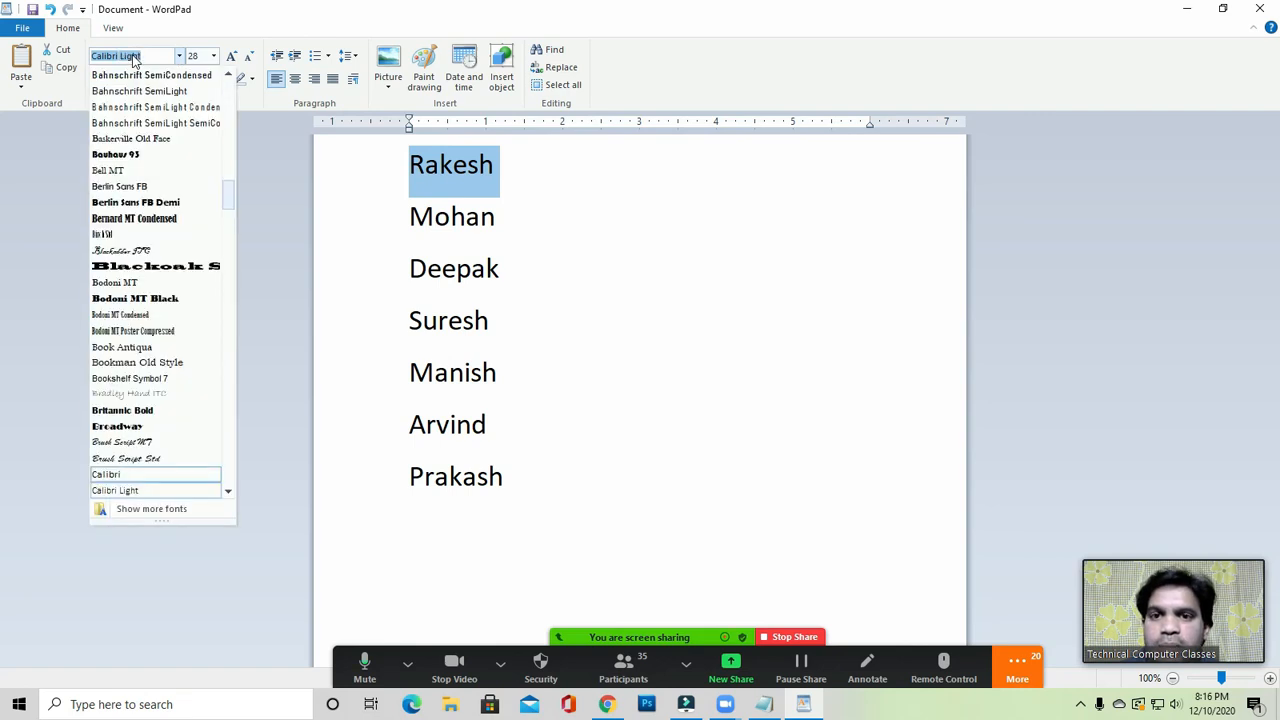
pyautogui.press('Down')
pyautogui.press('Down')
pyautogui.press('Down')
pyautogui.press('Down')
pyautogui.press('Down')
pyautogui.press('Down')
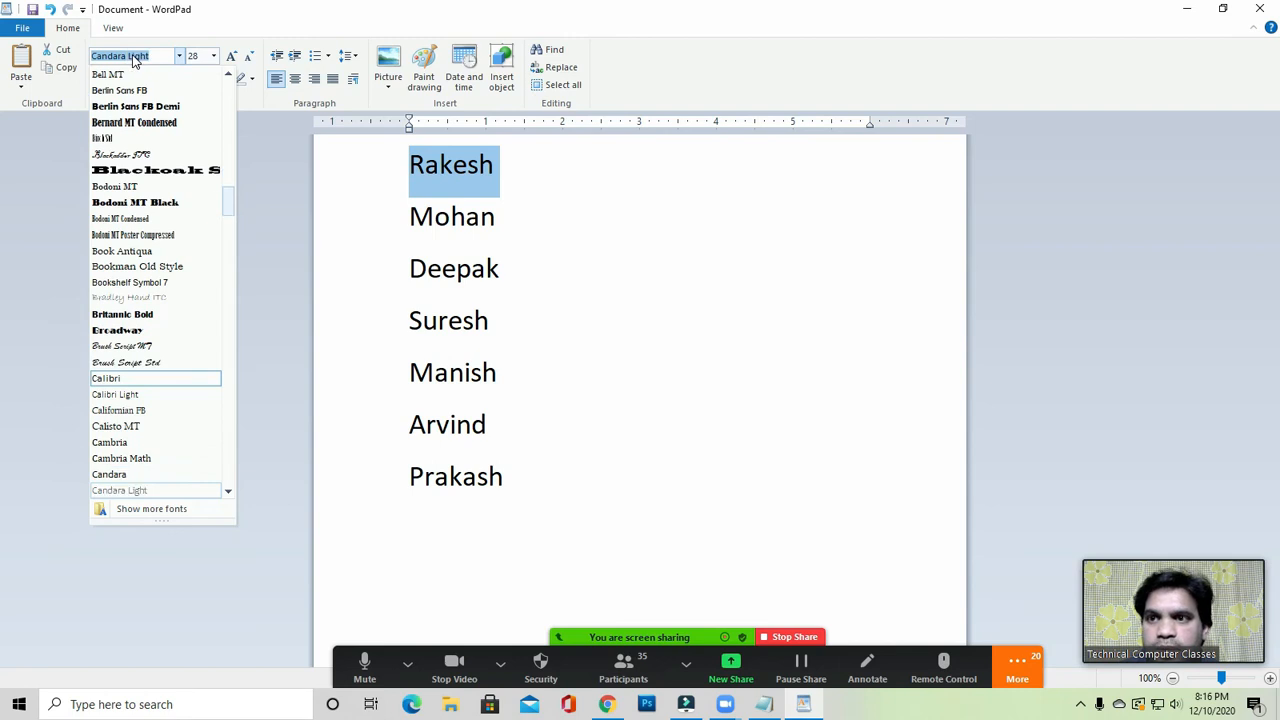
pyautogui.press('Down')
pyautogui.press('Down')
pyautogui.press('Down')
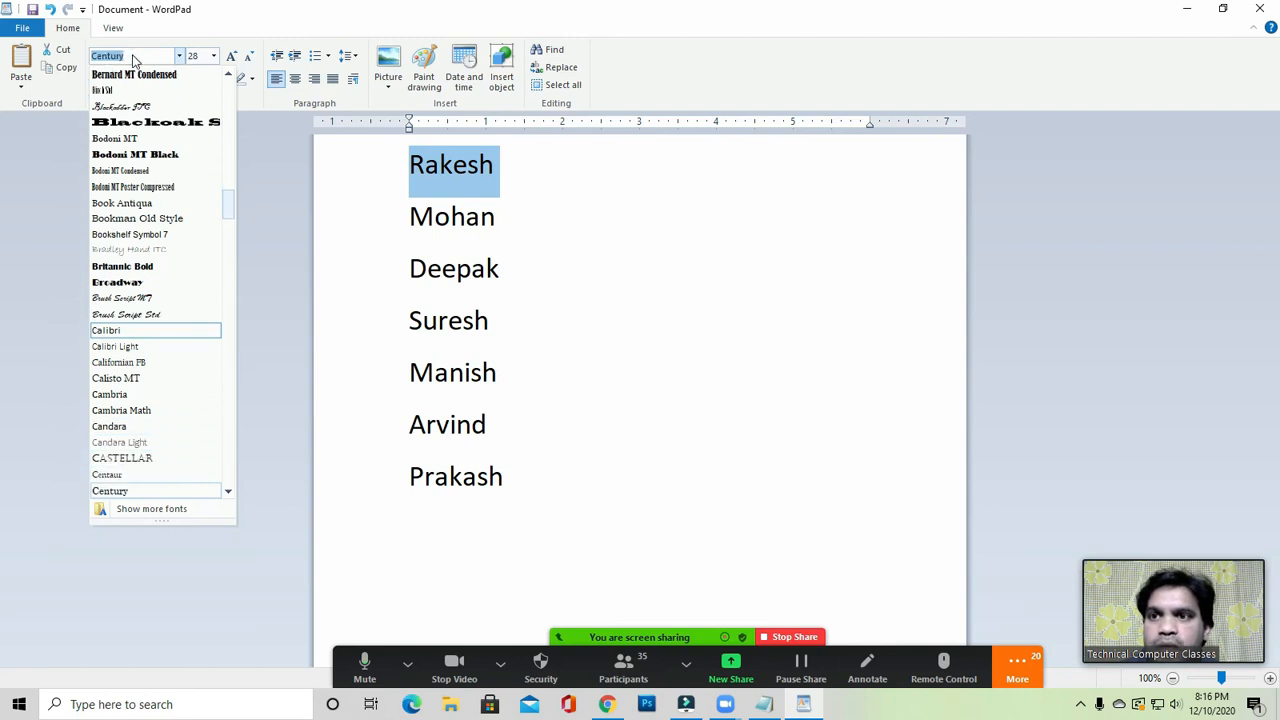
pyautogui.press('Down')
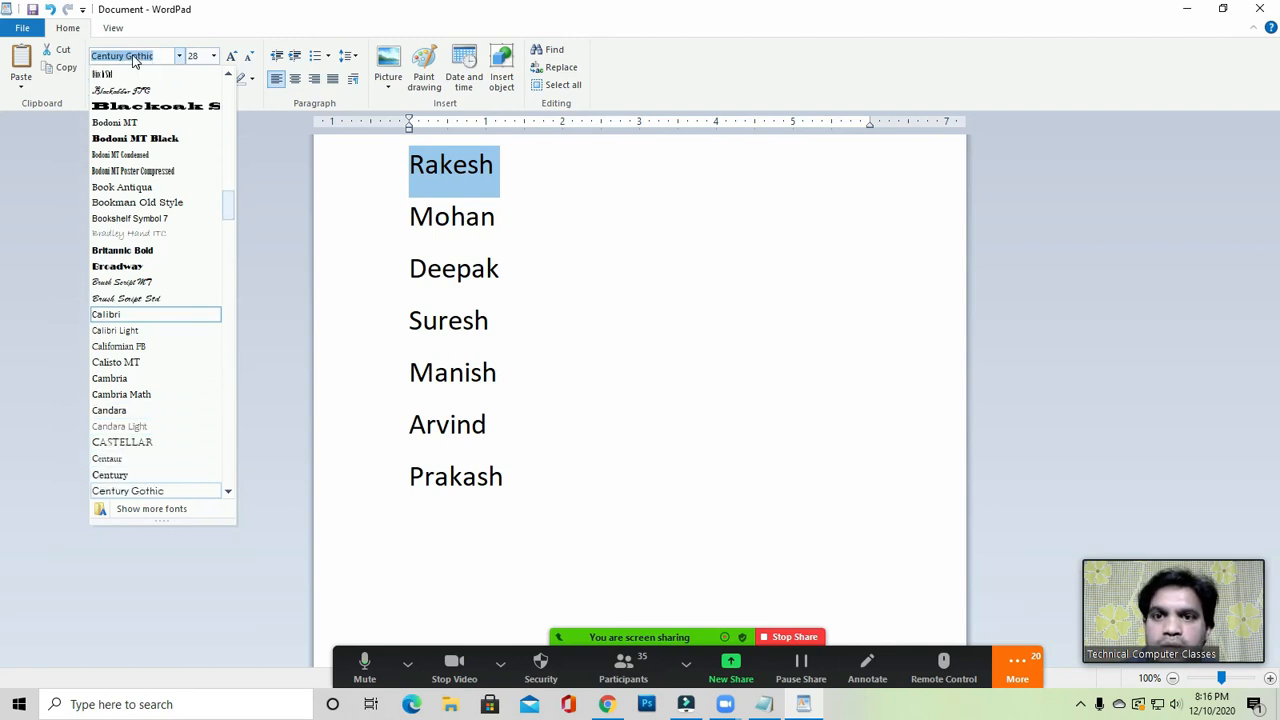
pyautogui.press('Return')
# Select the first name in the list, change its font to Blackoak Std and clear the selection.
pyautogui.click(434, 191)
pyautogui.moveTo(401, 171); pyautogui.dragTo(513, 182)
pyautogui.click(440, 190)
pyautogui.moveTo(405, 168); pyautogui.dragTo(517, 186)
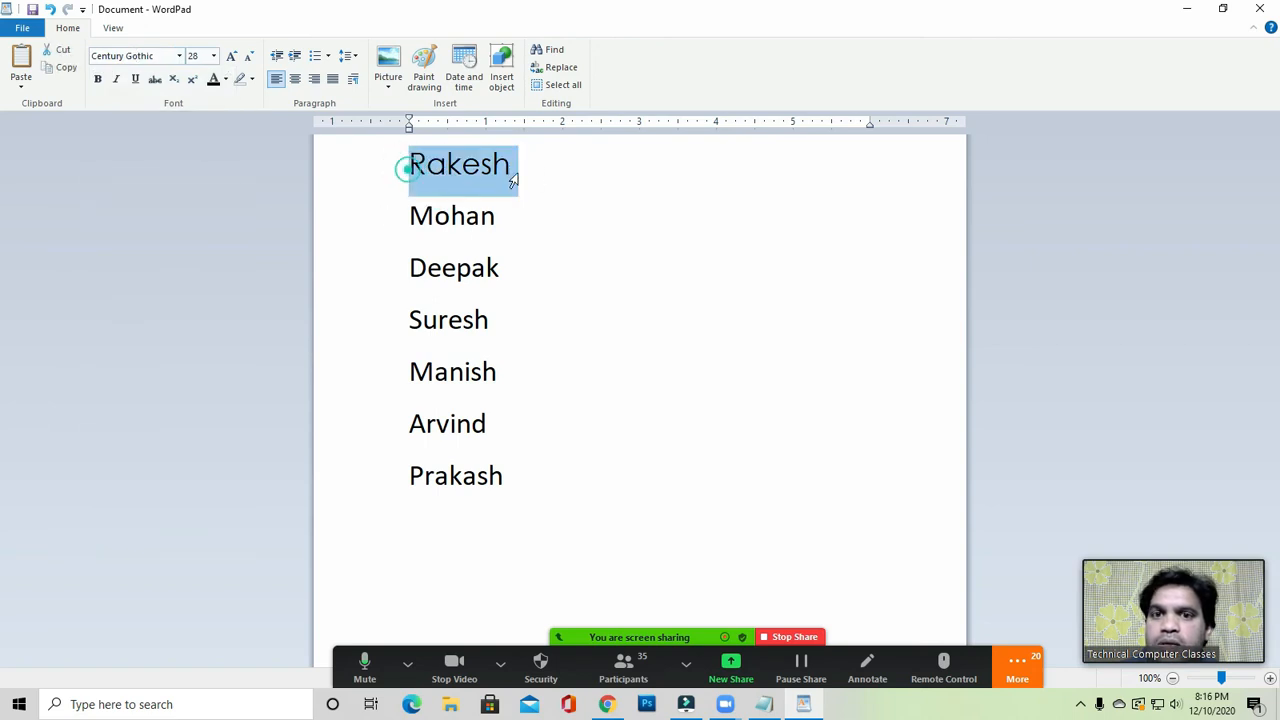
pyautogui.click(181, 57)
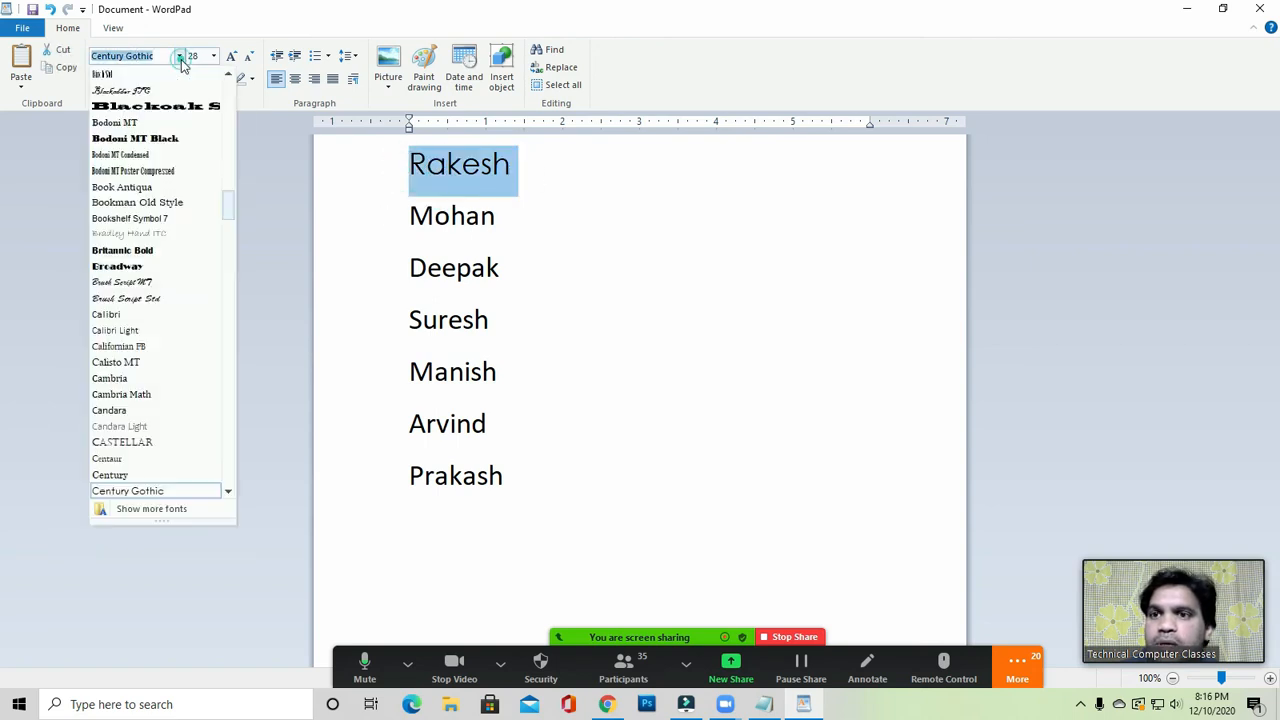
pyautogui.click(155, 107)
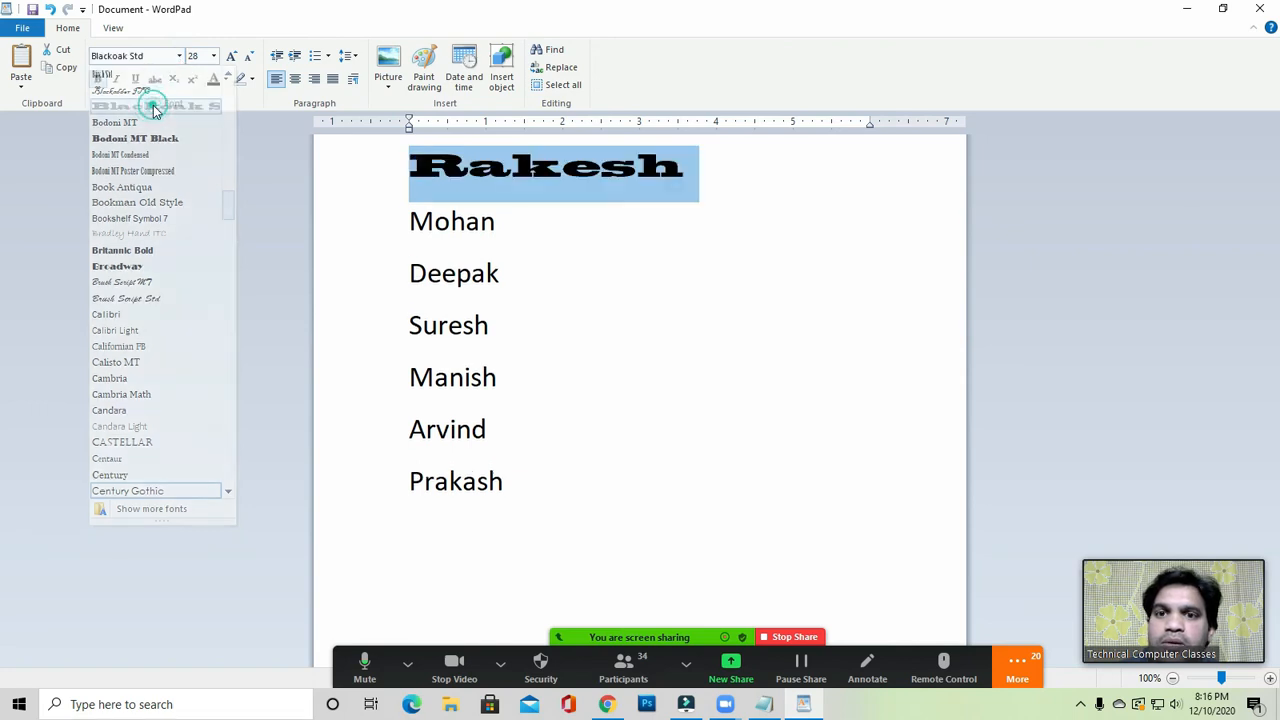
pyautogui.click(502, 194)
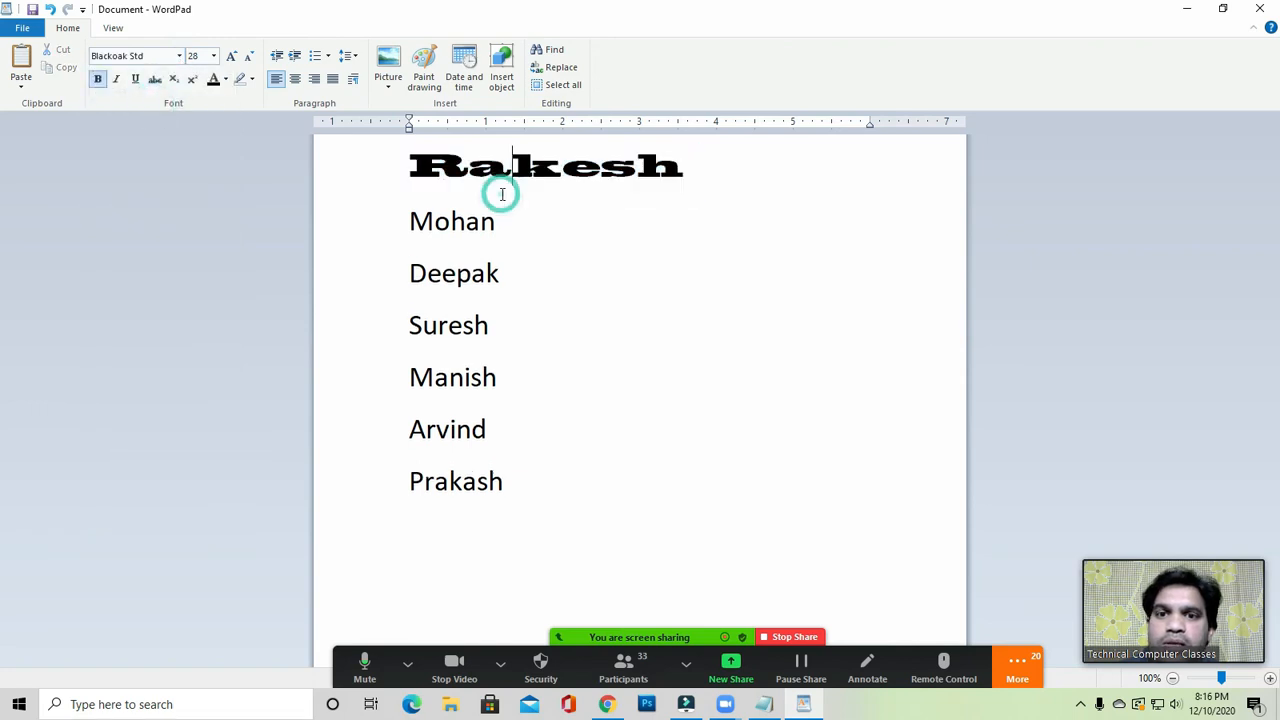
# Select the second name in the list, set its font size to 36 and clear the selection.
pyautogui.doubleClick(445, 228)
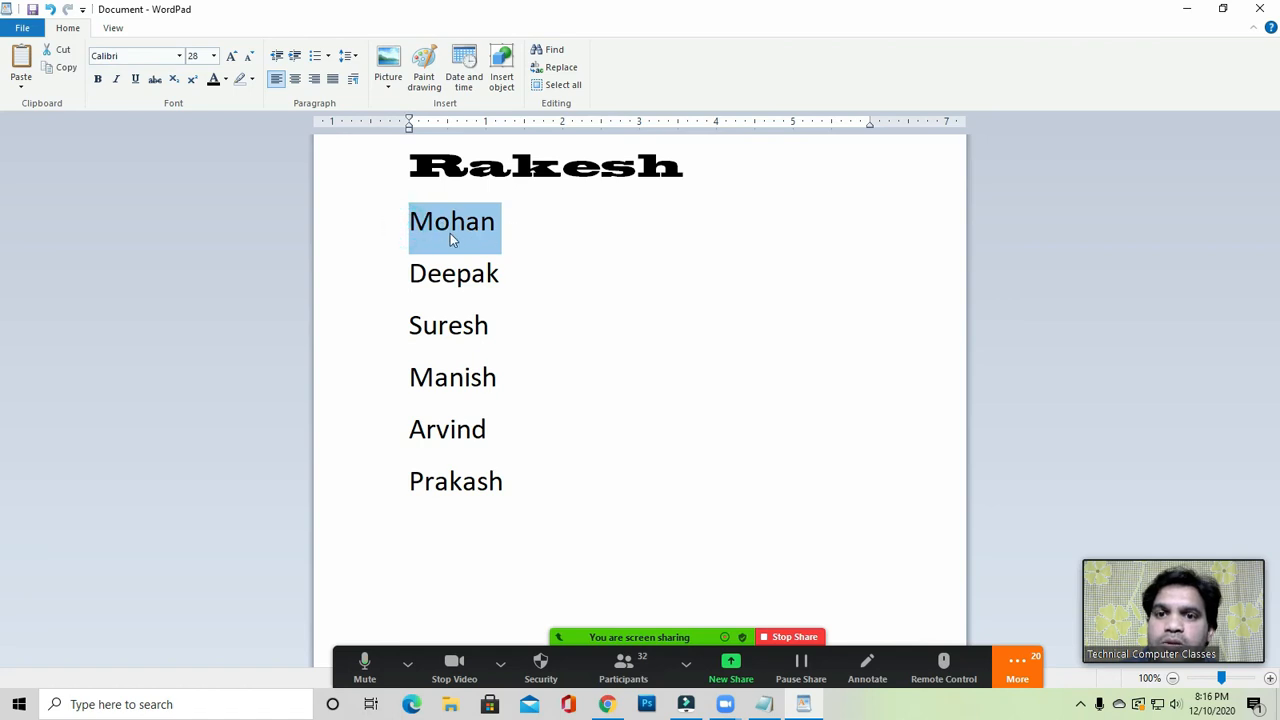
pyautogui.click(213, 56)
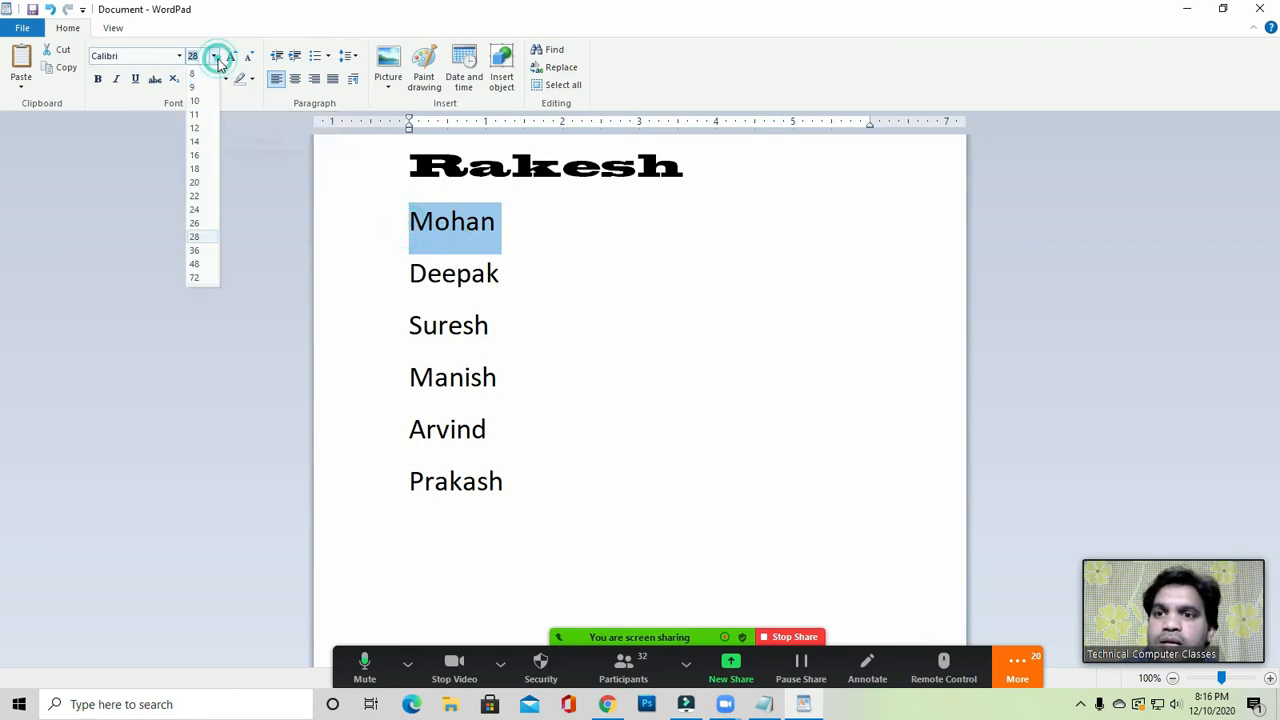
pyautogui.click(196, 251)
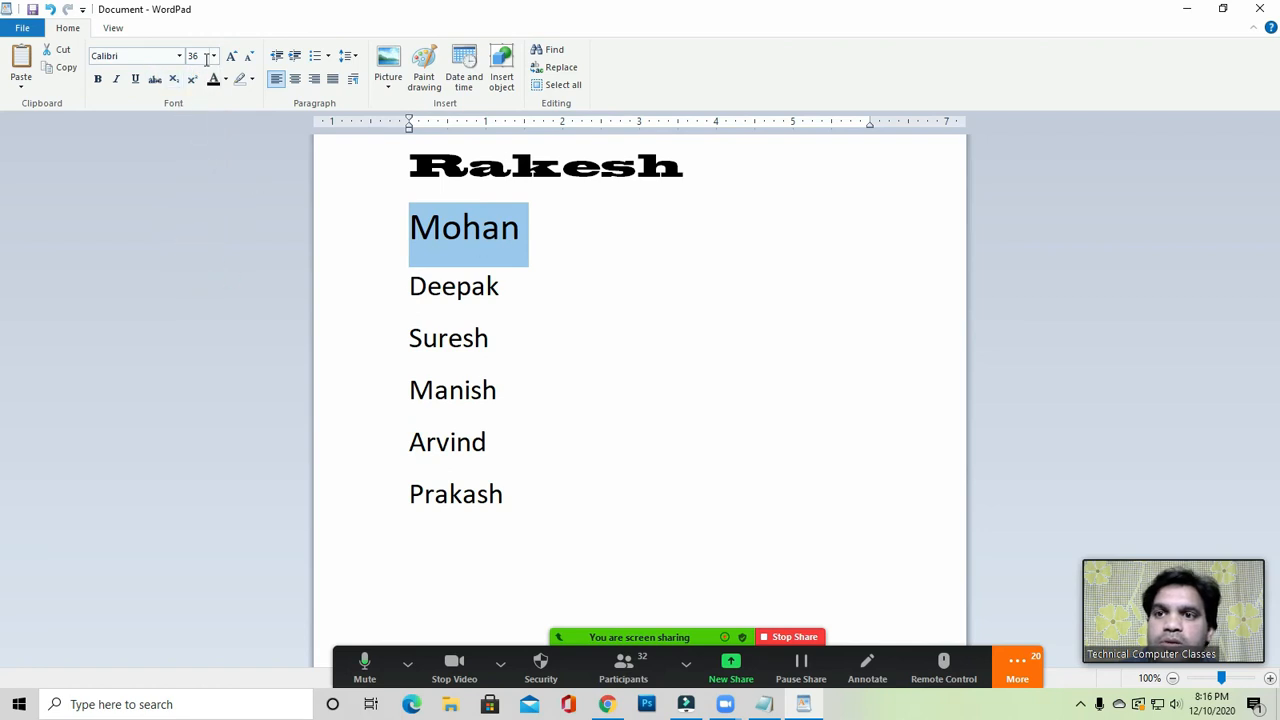
pyautogui.click(426, 276)
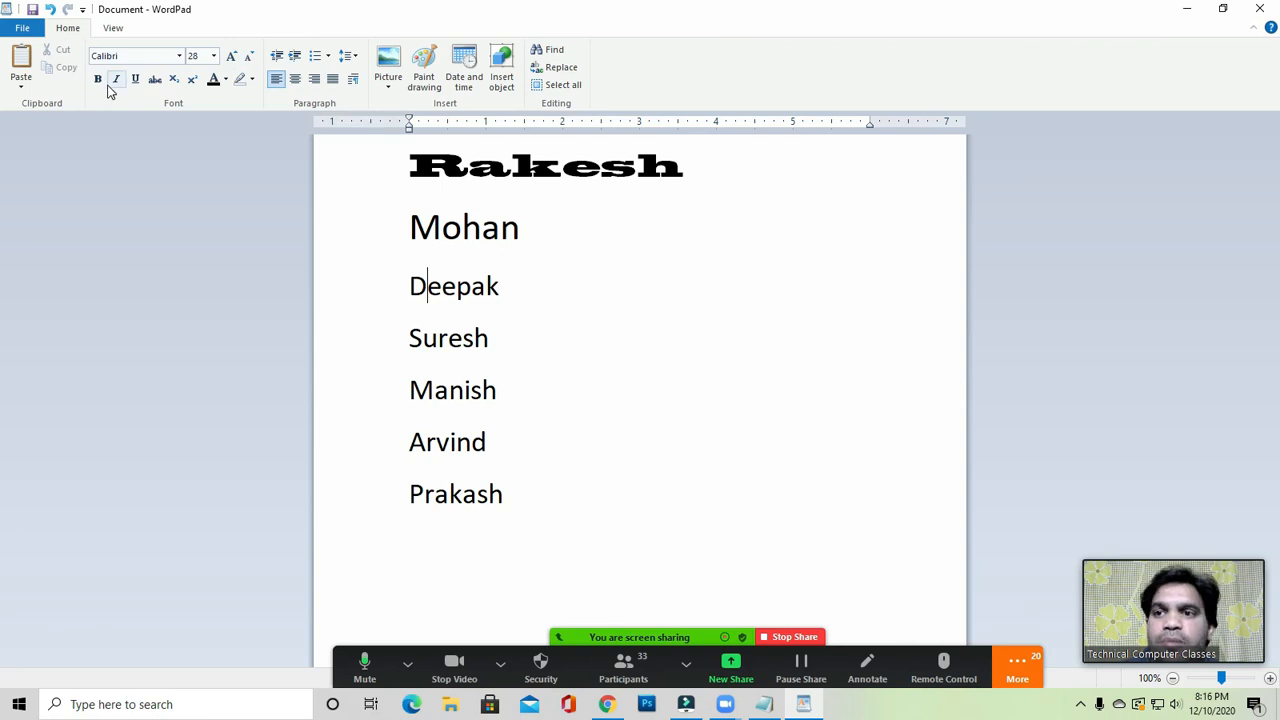
pyautogui.click(500, 286)
# Select the second name again and grow its font step by step to size 100.
pyautogui.moveTo(404, 227); pyautogui.dragTo(524, 228)
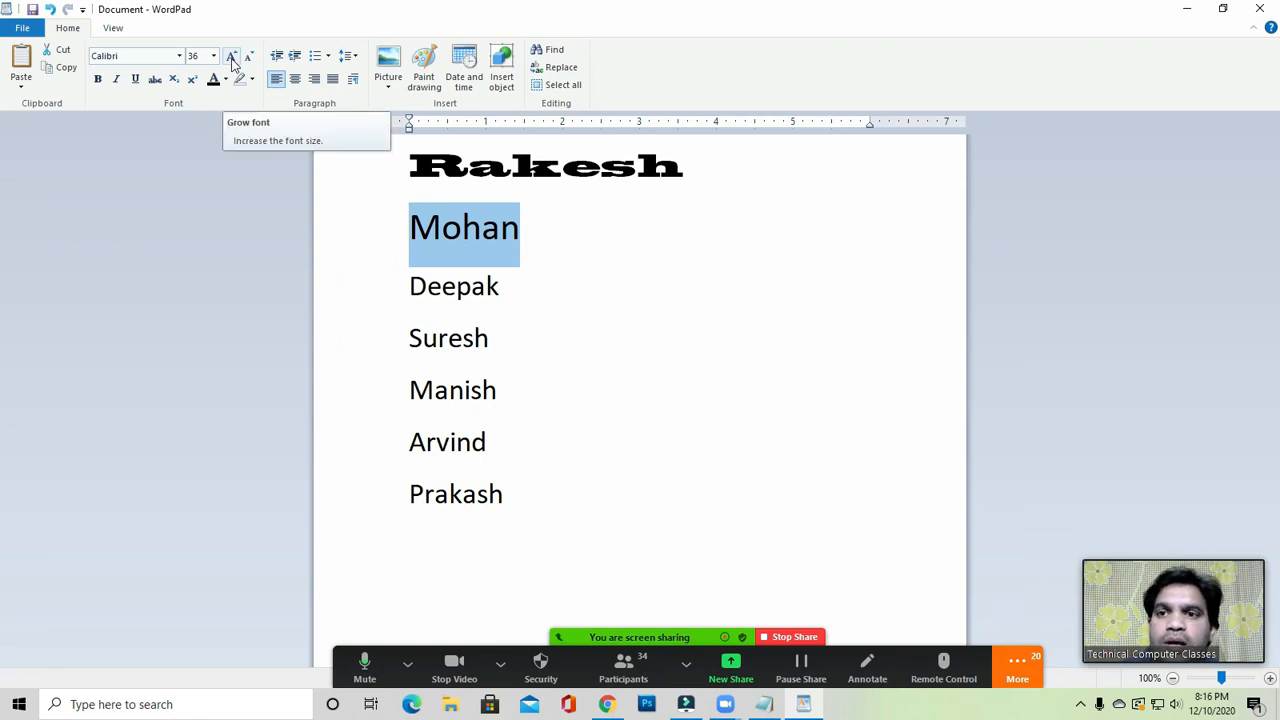
pyautogui.click(505, 240)
pyautogui.doubleClick(490, 250)
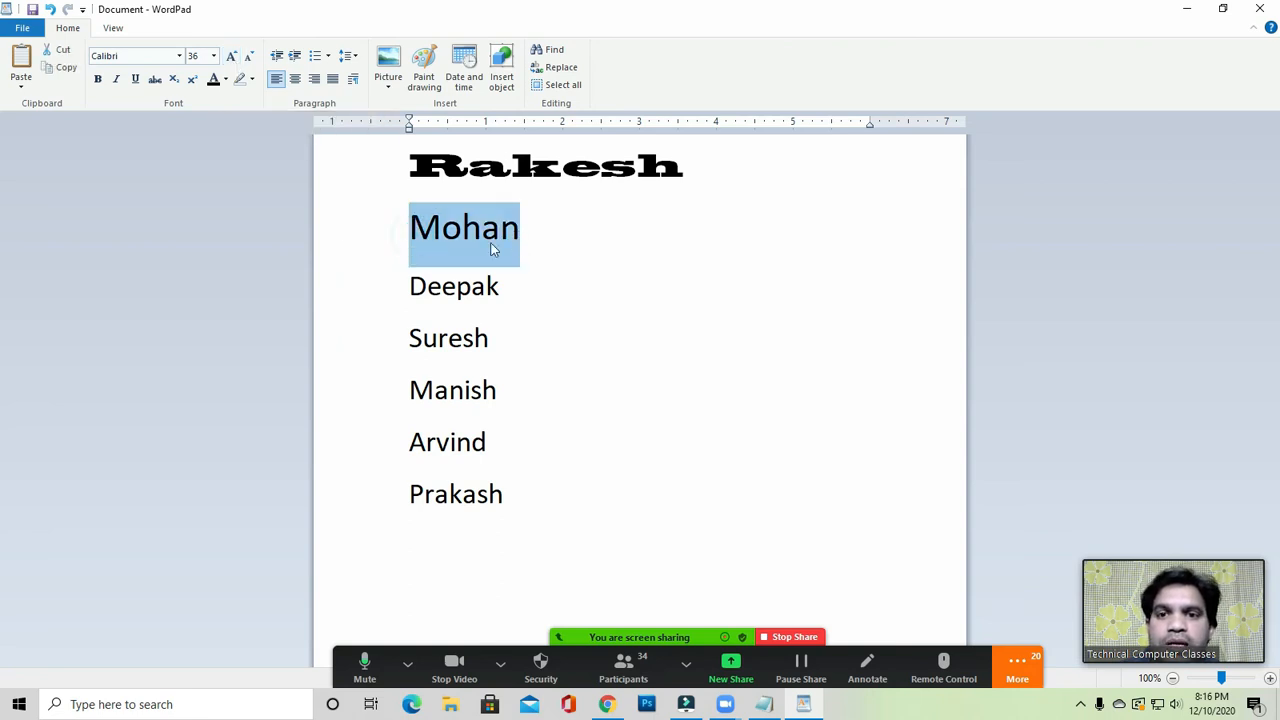
pyautogui.click(231, 57)
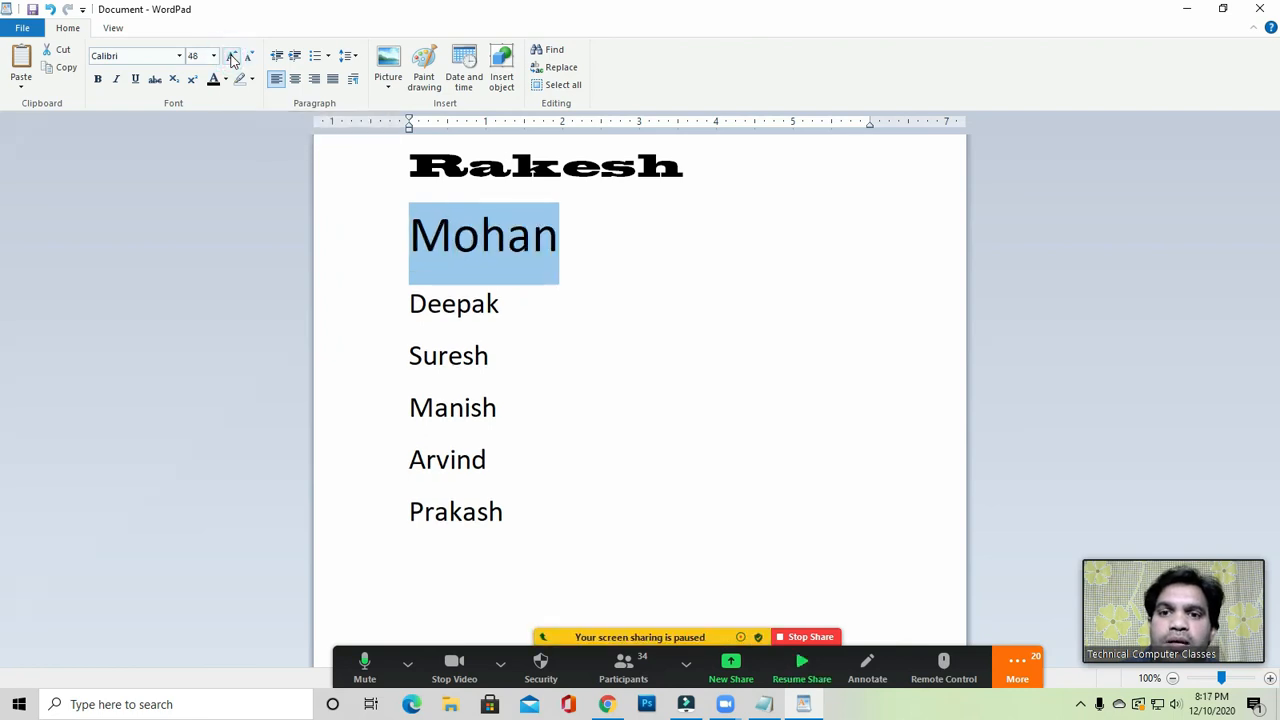
pyautogui.click(231, 57)
pyautogui.click(231, 57)
pyautogui.click(231, 57)
pyautogui.click(231, 57)
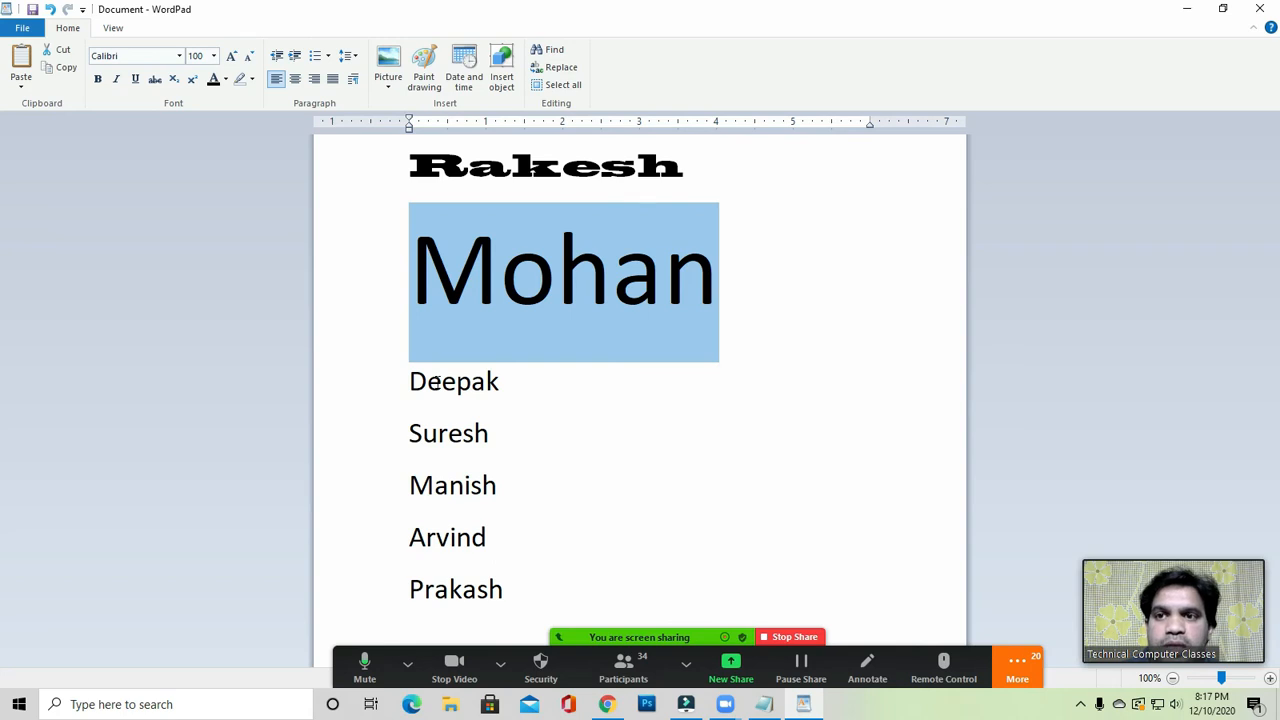
# Shrink the second name's font step by step to size 28.
pyautogui.click(250, 57)
pyautogui.click(250, 57)
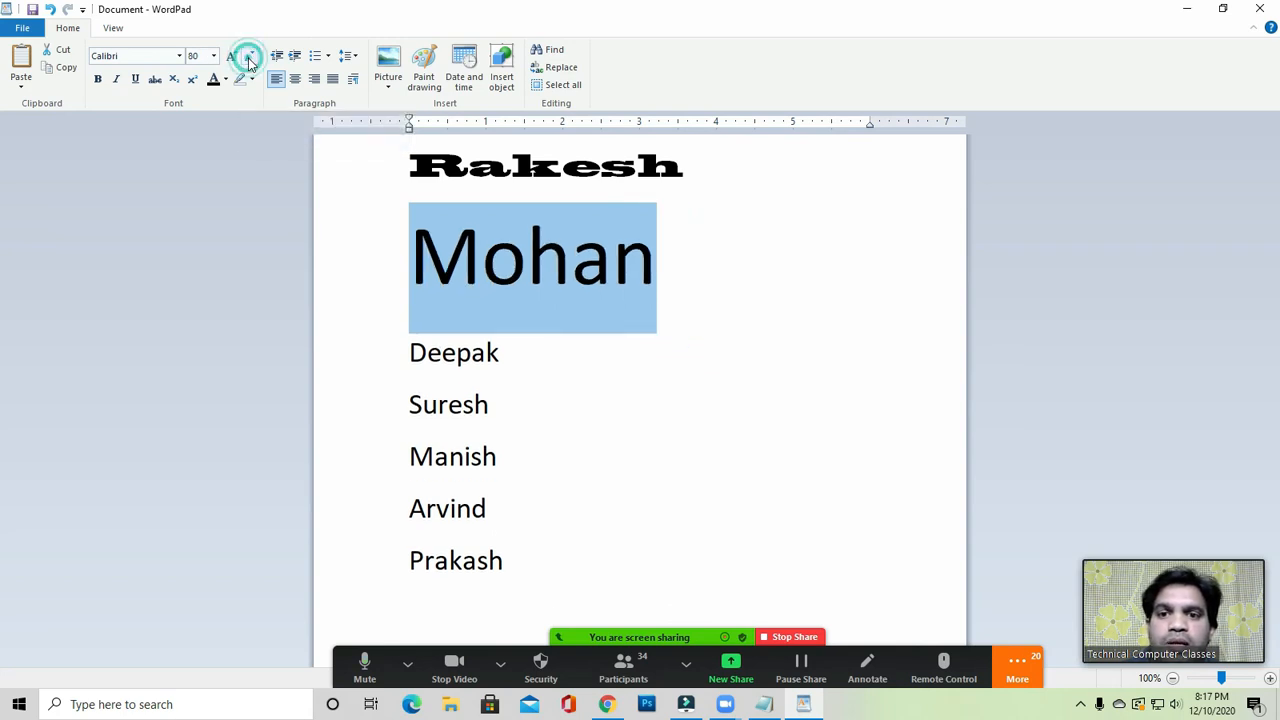
pyautogui.click(250, 57)
pyautogui.click(250, 57)
pyautogui.click(250, 57)
pyautogui.click(250, 57)
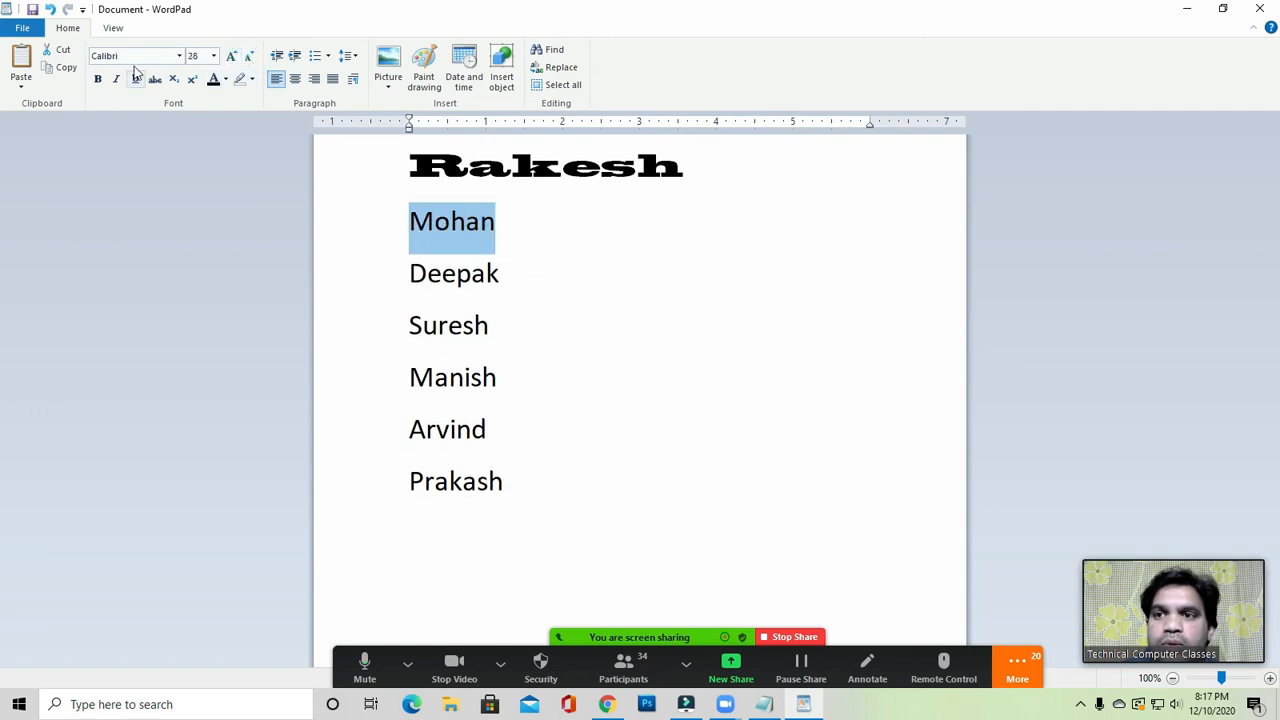
# Select only the third name in the list and make it bold.
pyautogui.click(416, 248)
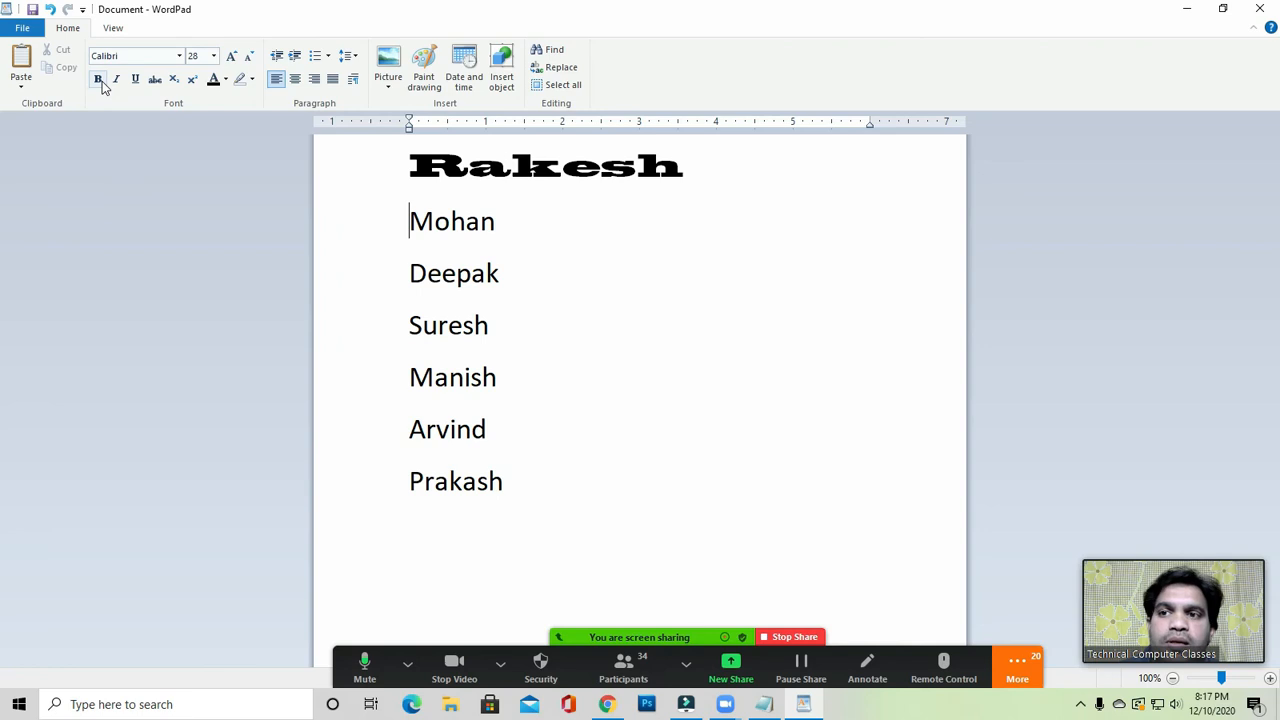
pyautogui.click(463, 325)
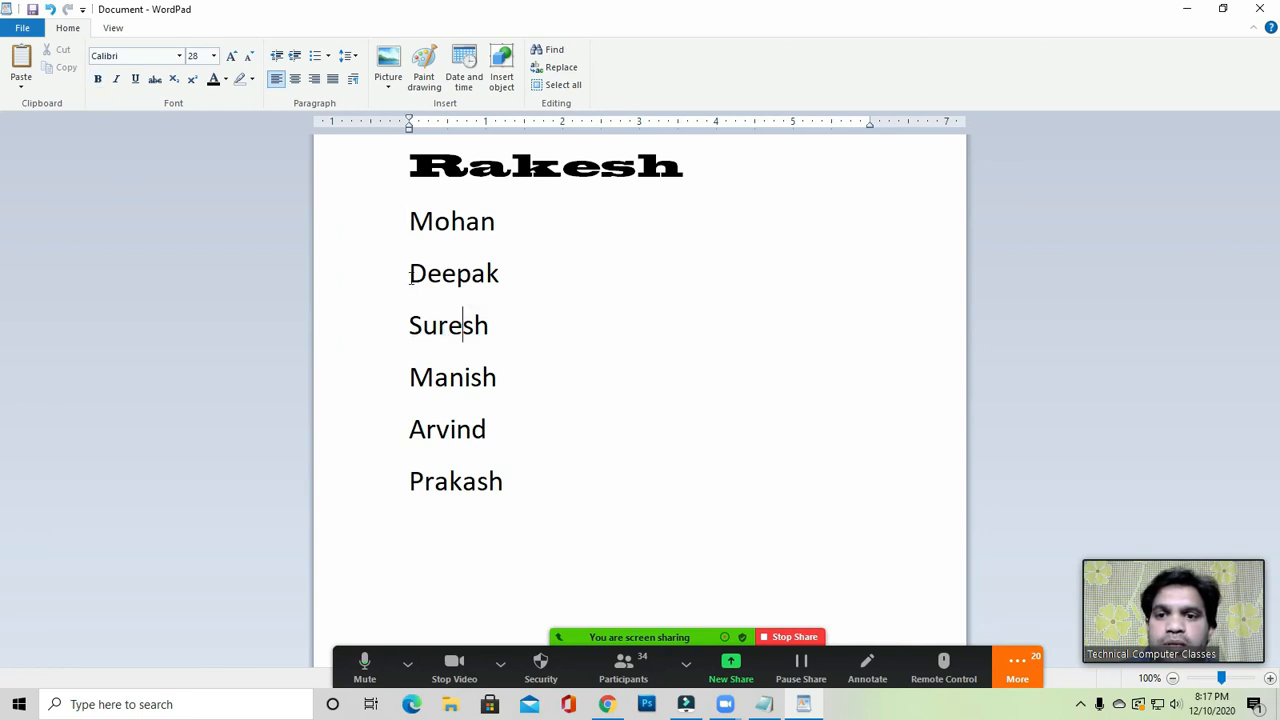
pyautogui.moveTo(410, 278); pyautogui.dragTo(502, 276)
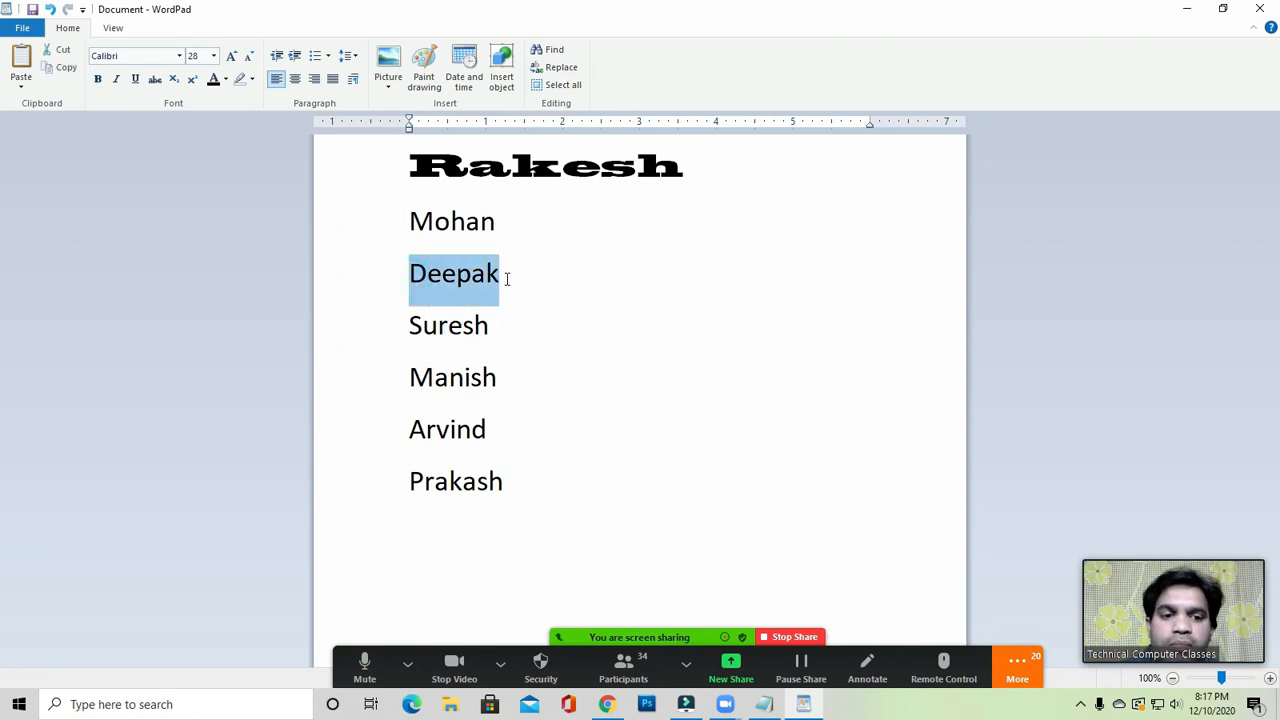
# Switch to the Zoom chat, read the latest student messages and close the chat window.
pyautogui.click(1017, 665)
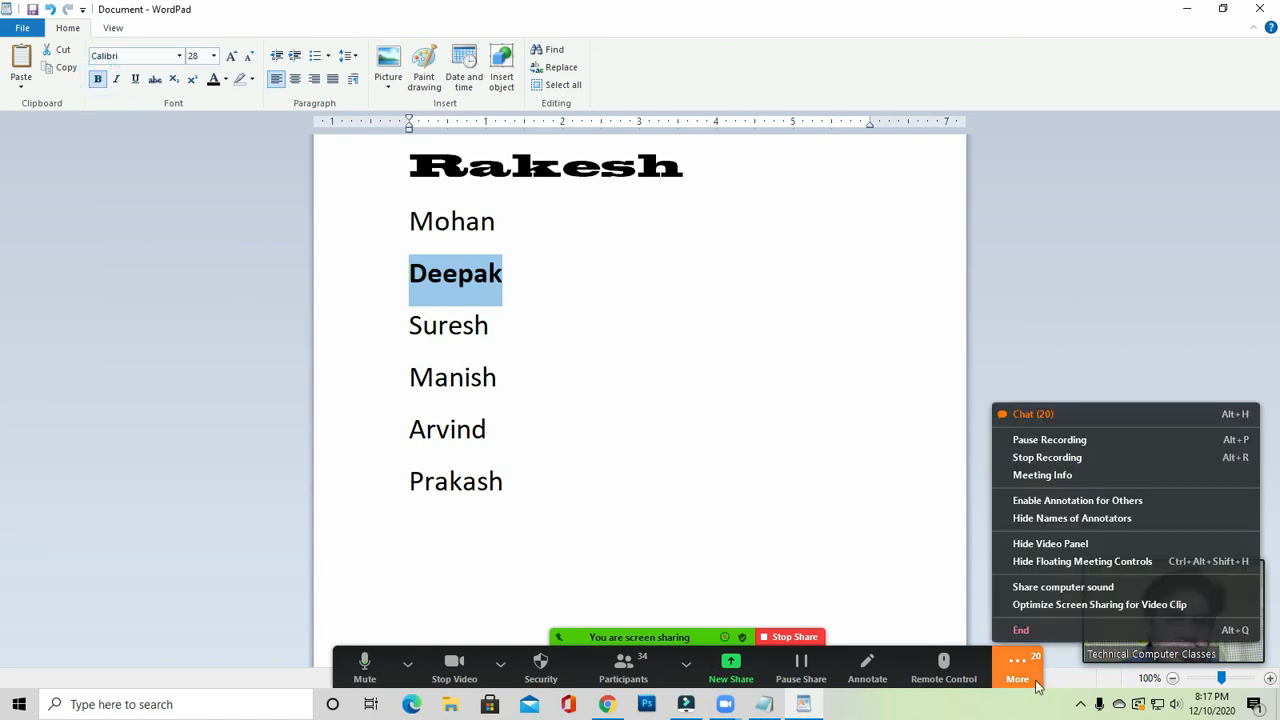
pyautogui.click(1033, 414)
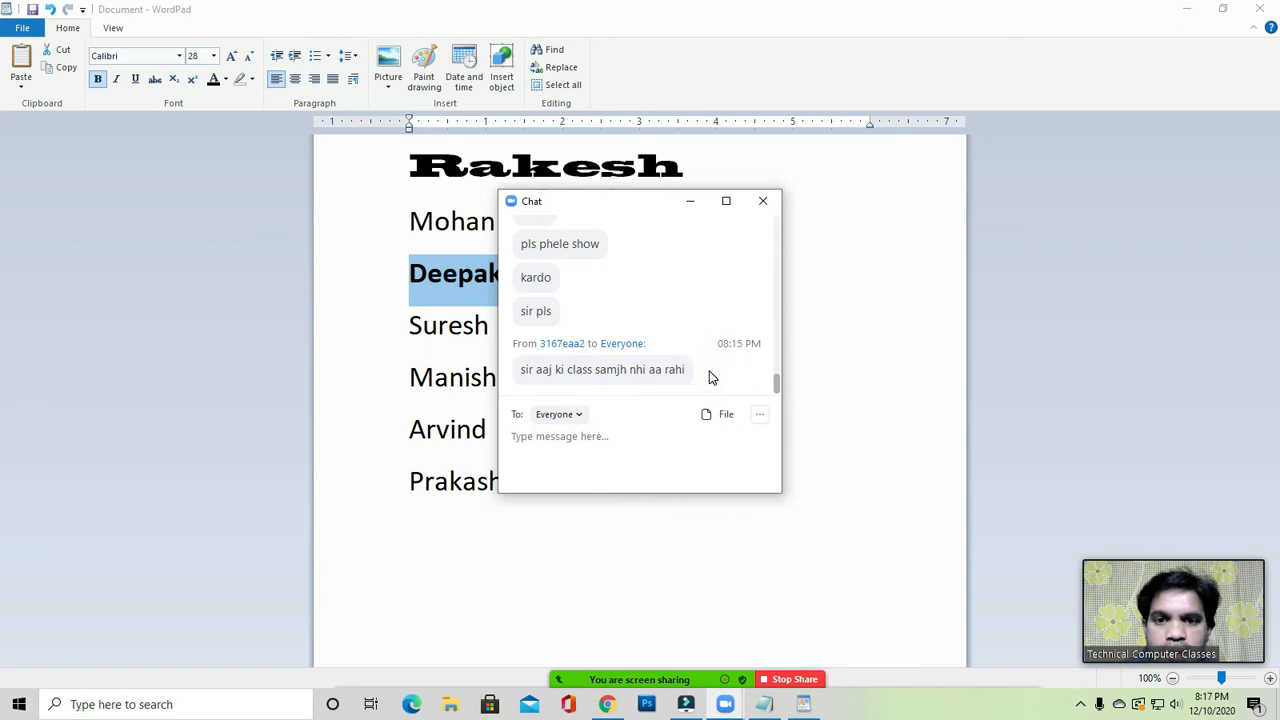
pyautogui.click(763, 201)
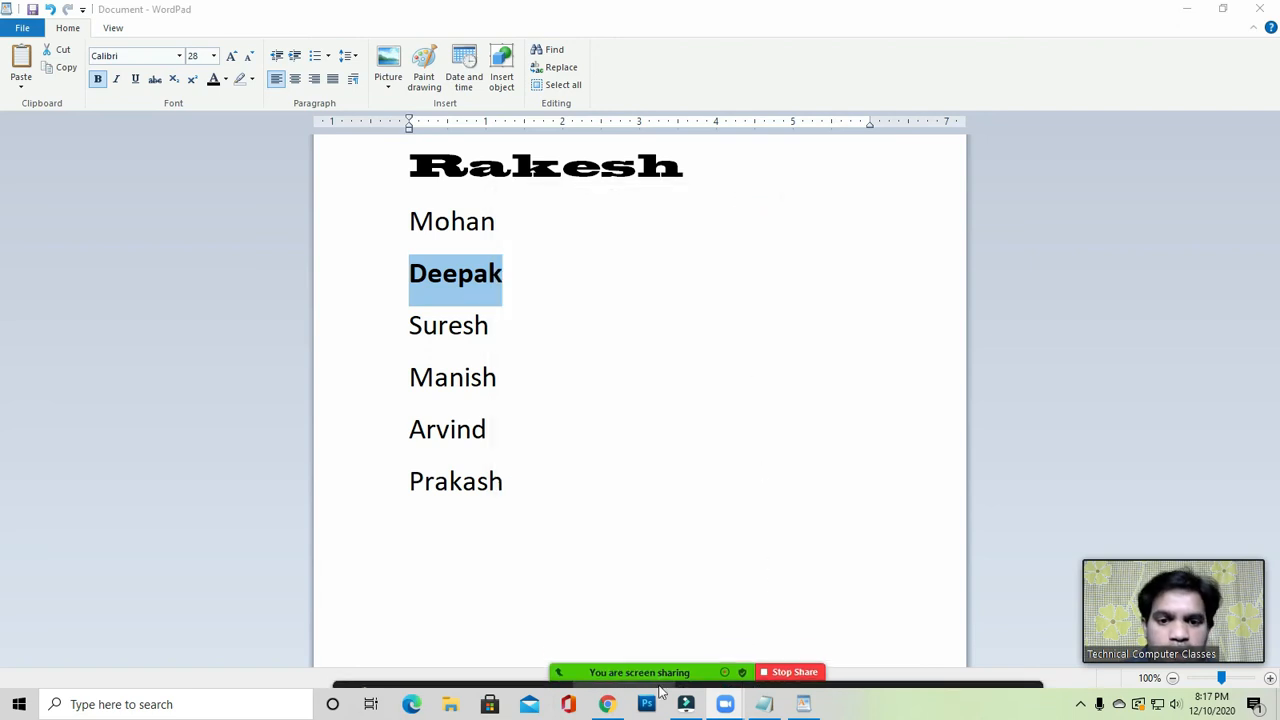
# Ask all Zoom meeting participants to unmute and close the participants window.
pyautogui.moveTo(660, 688)
pyautogui.click(686, 661)
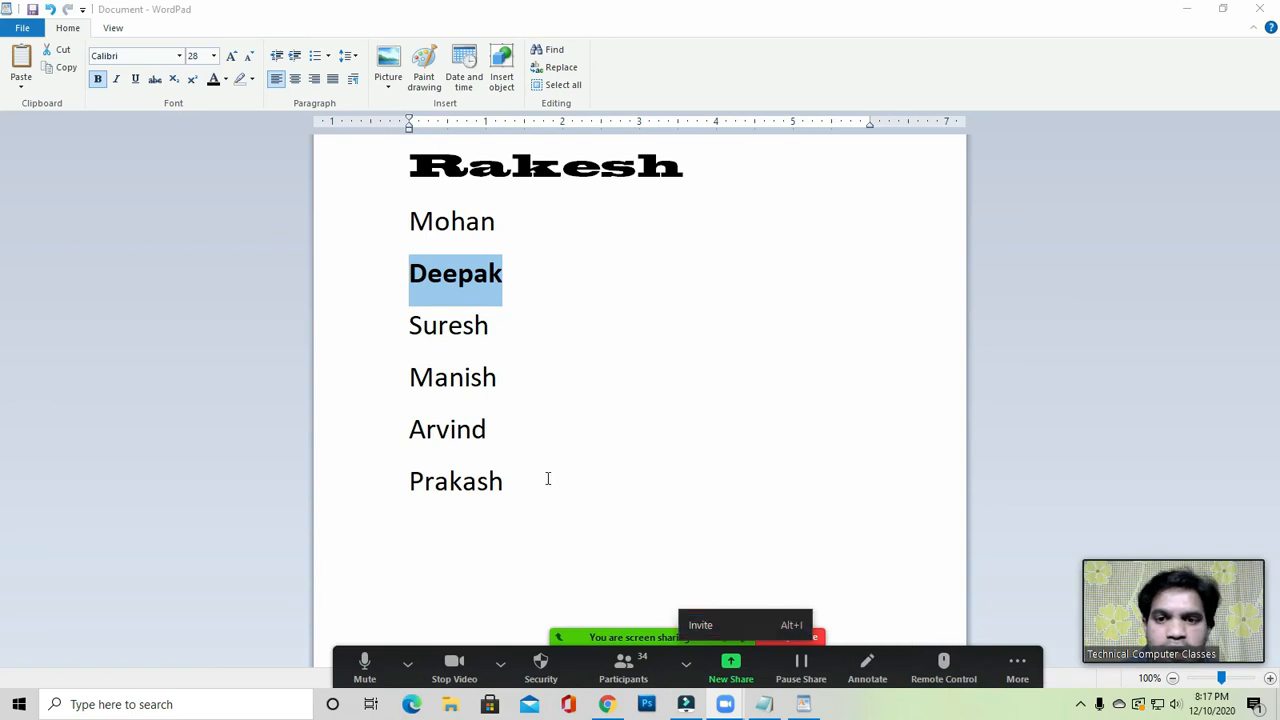
pyautogui.click(623, 665)
pyautogui.click(790, 400)
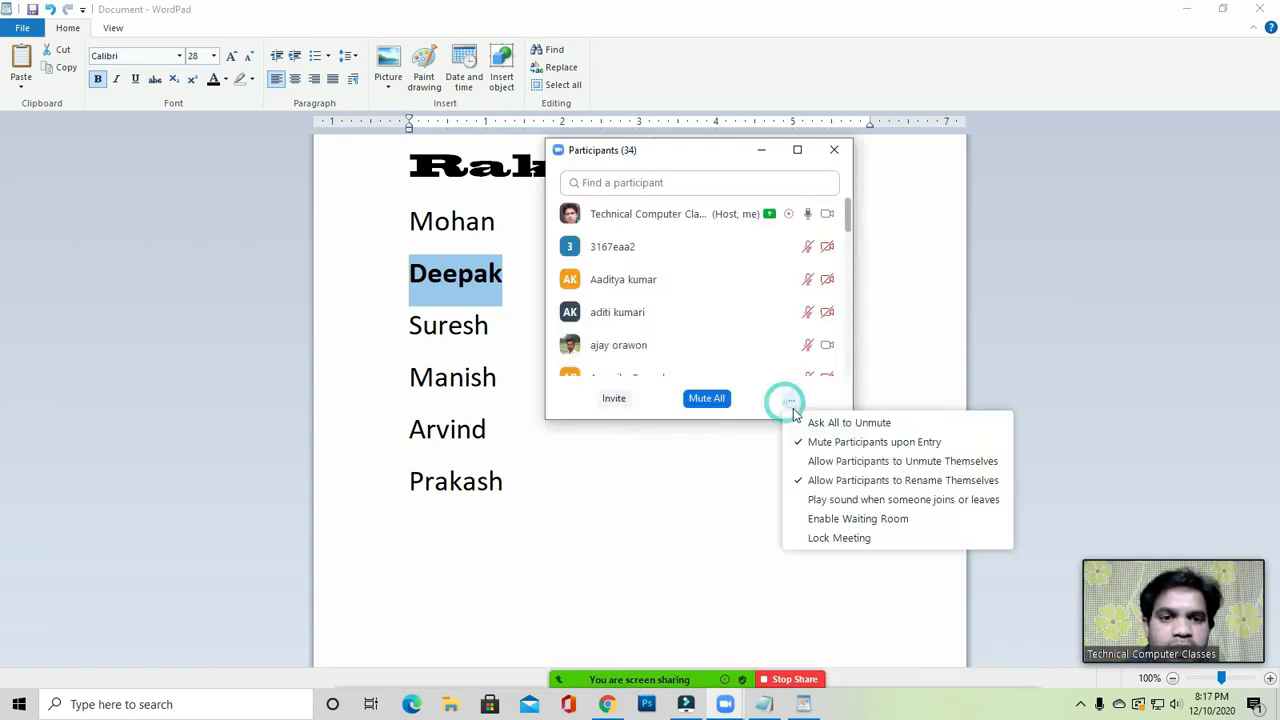
pyautogui.click(800, 422)
pyautogui.click(833, 150)
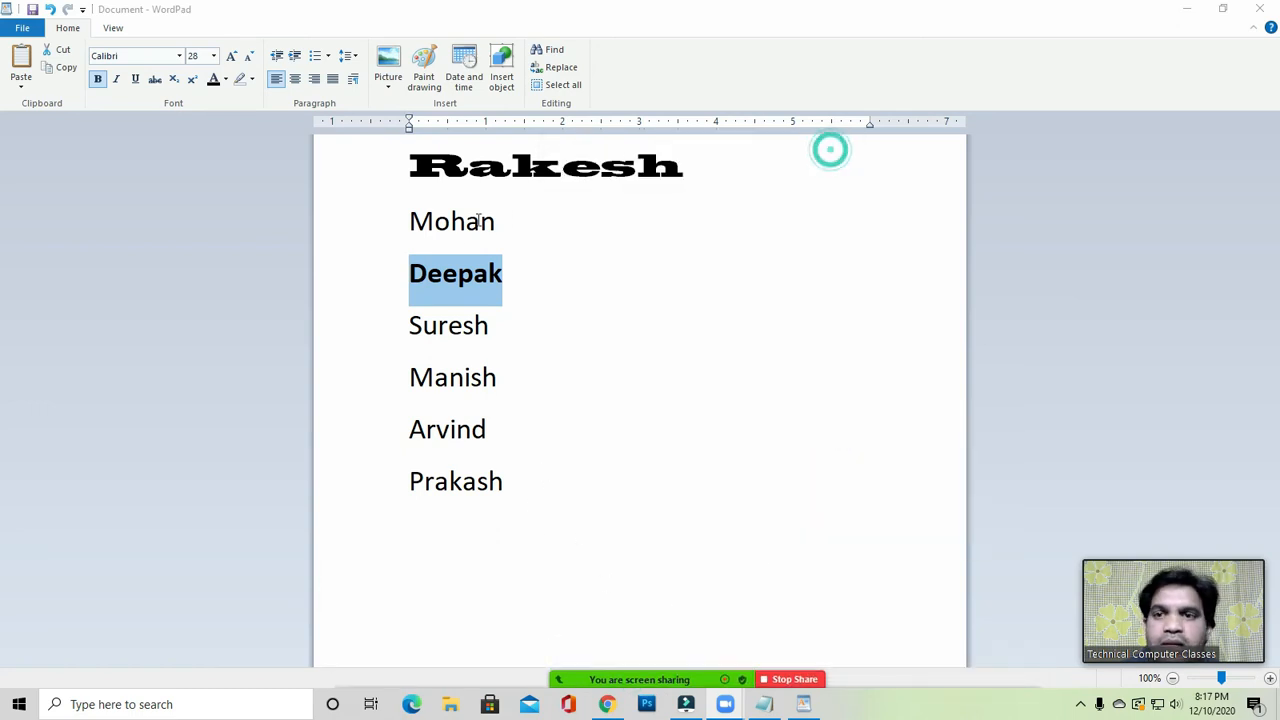
# Select the fourth name in the list and grow its font step by step to size 80.
pyautogui.click(434, 221)
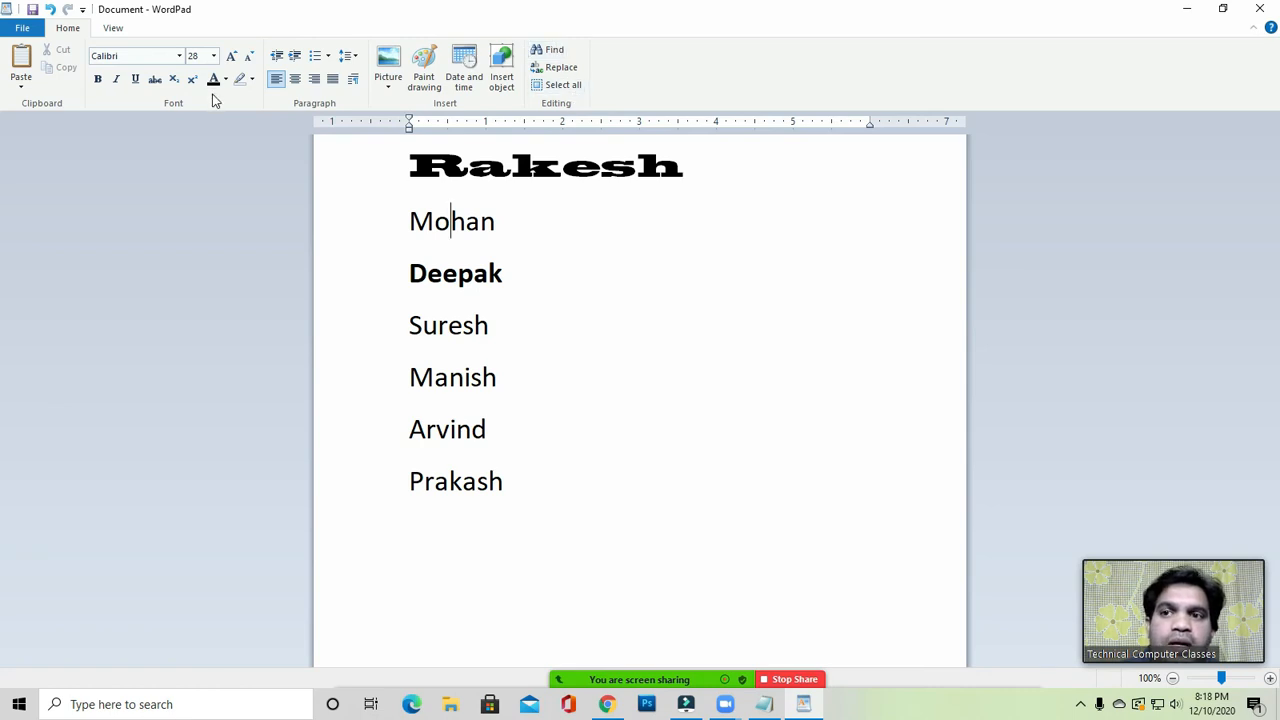
pyautogui.click(434, 291)
pyautogui.moveTo(405, 326); pyautogui.dragTo(492, 326)
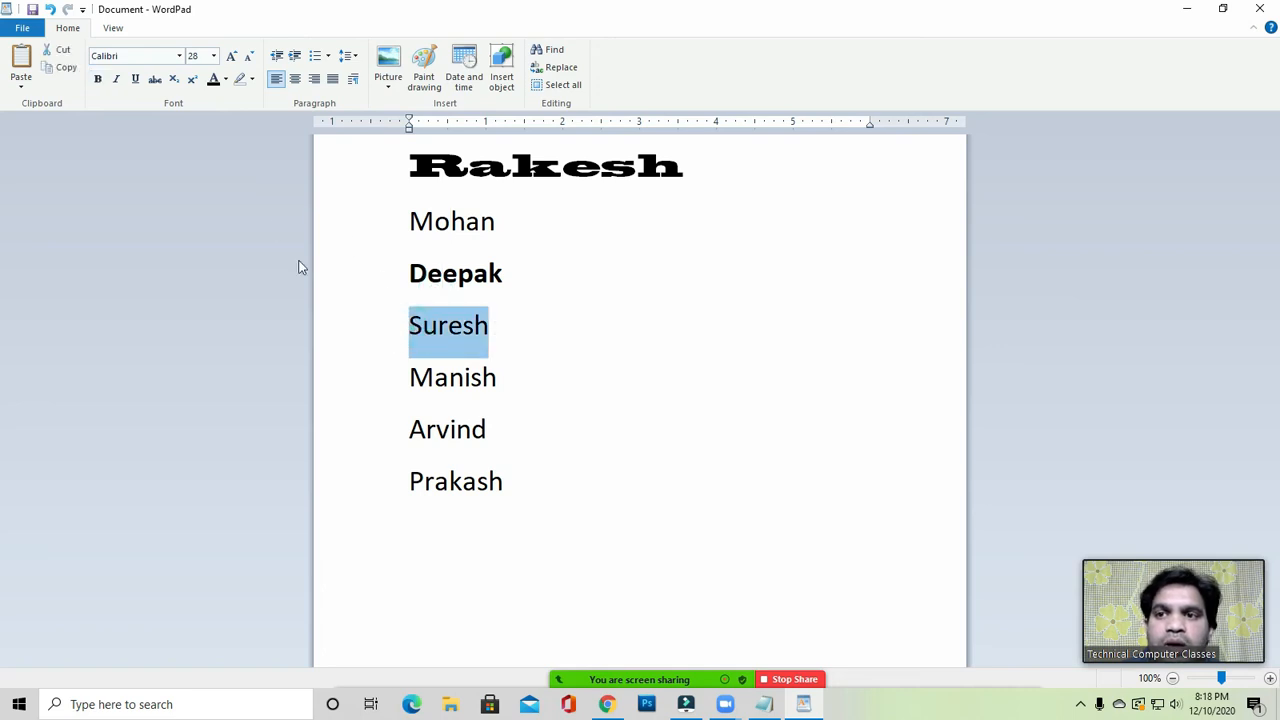
pyautogui.click(231, 57)
pyautogui.click(231, 57)
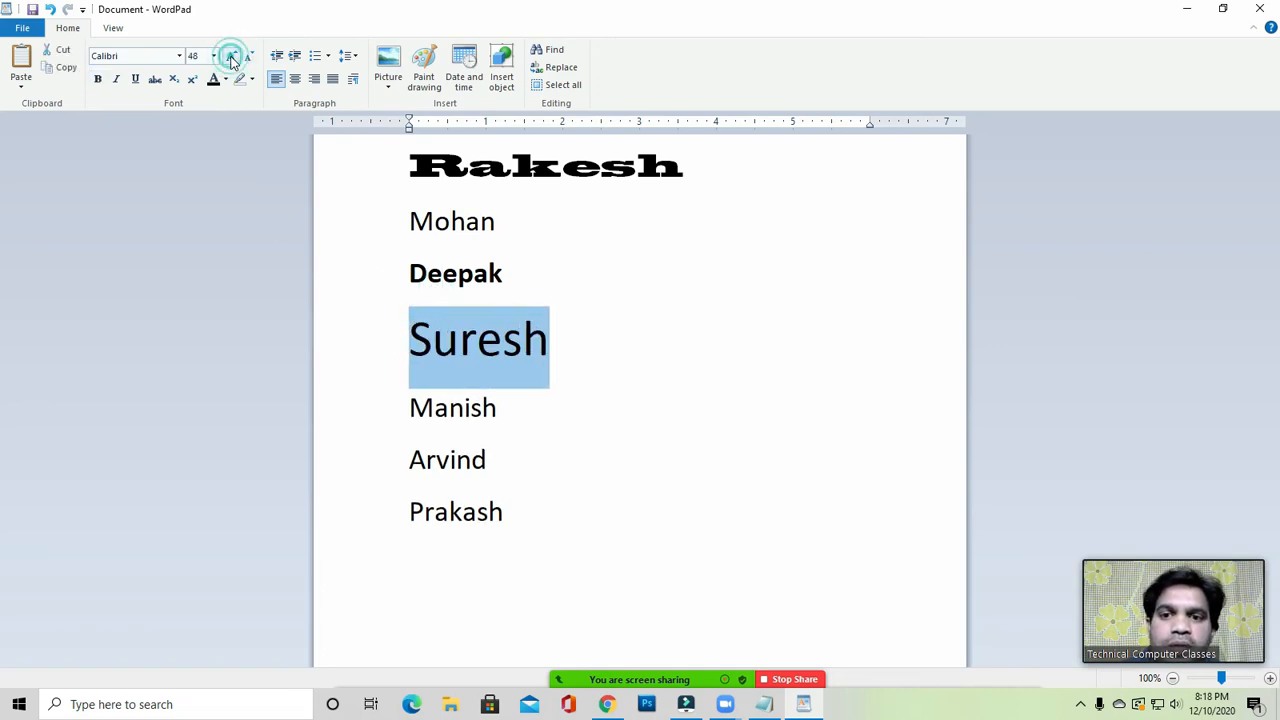
pyautogui.click(231, 57)
pyautogui.click(231, 57)
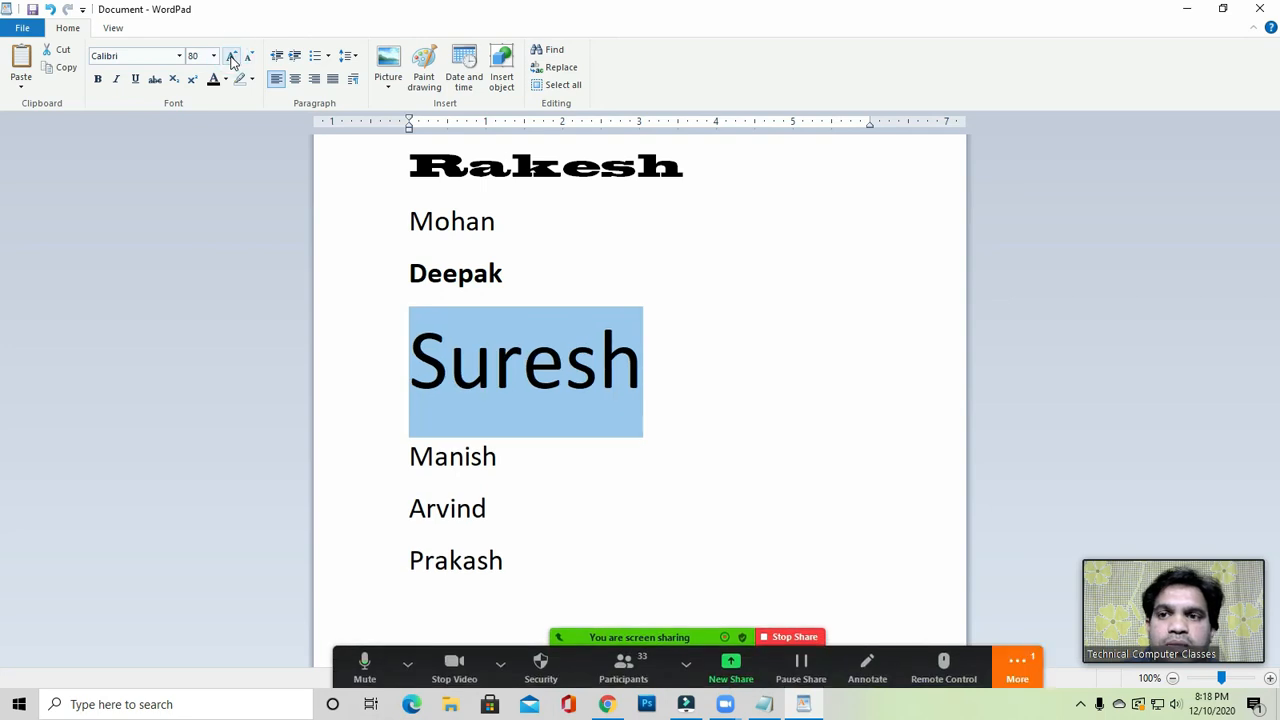
# Shrink the fourth name's font to size 36, demonstrating growing and shrinking once more.
pyautogui.click(250, 58)
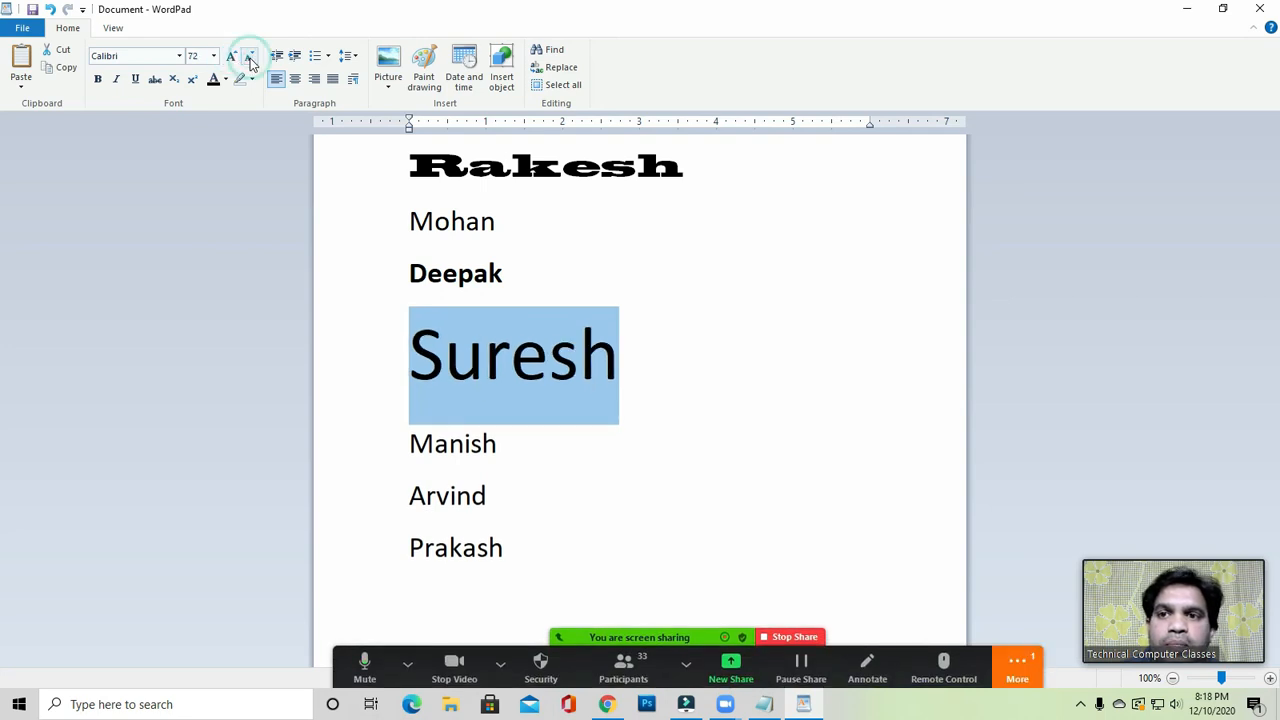
pyautogui.click(250, 58)
pyautogui.click(250, 58)
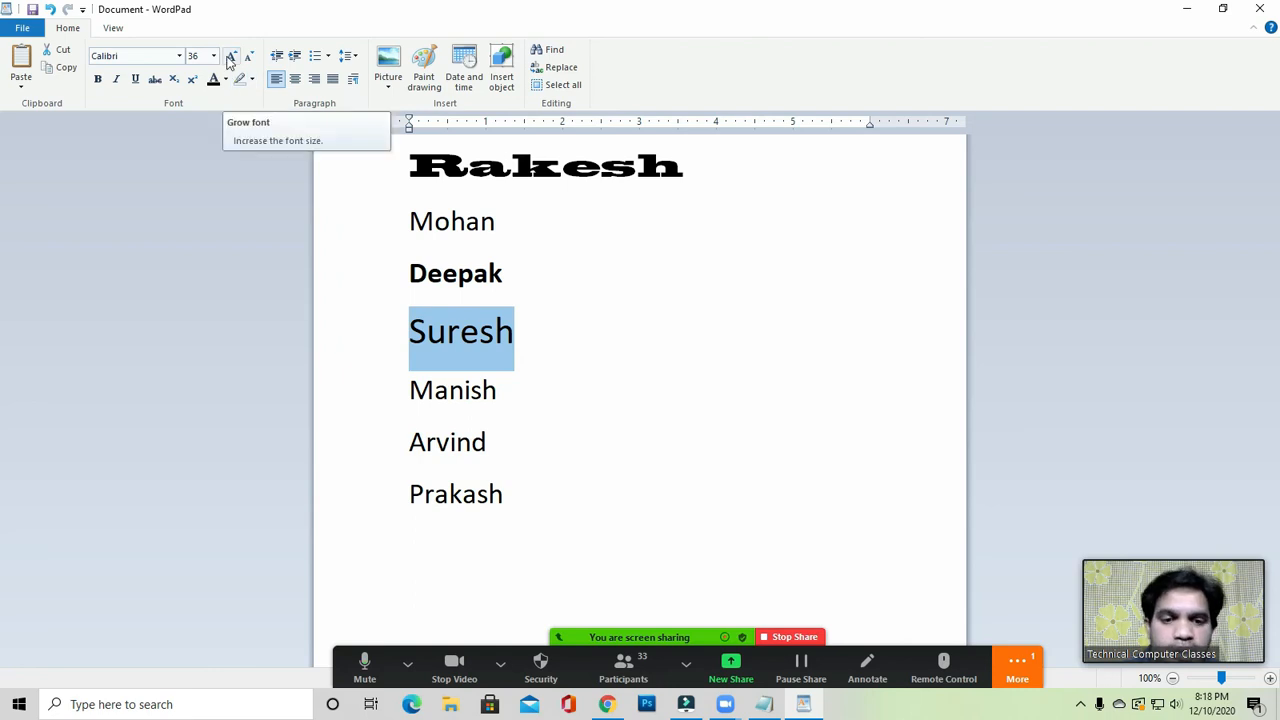
pyautogui.click(230, 57)
pyautogui.click(230, 57)
pyautogui.click(250, 58)
pyautogui.click(250, 58)
pyautogui.click(24, 29)
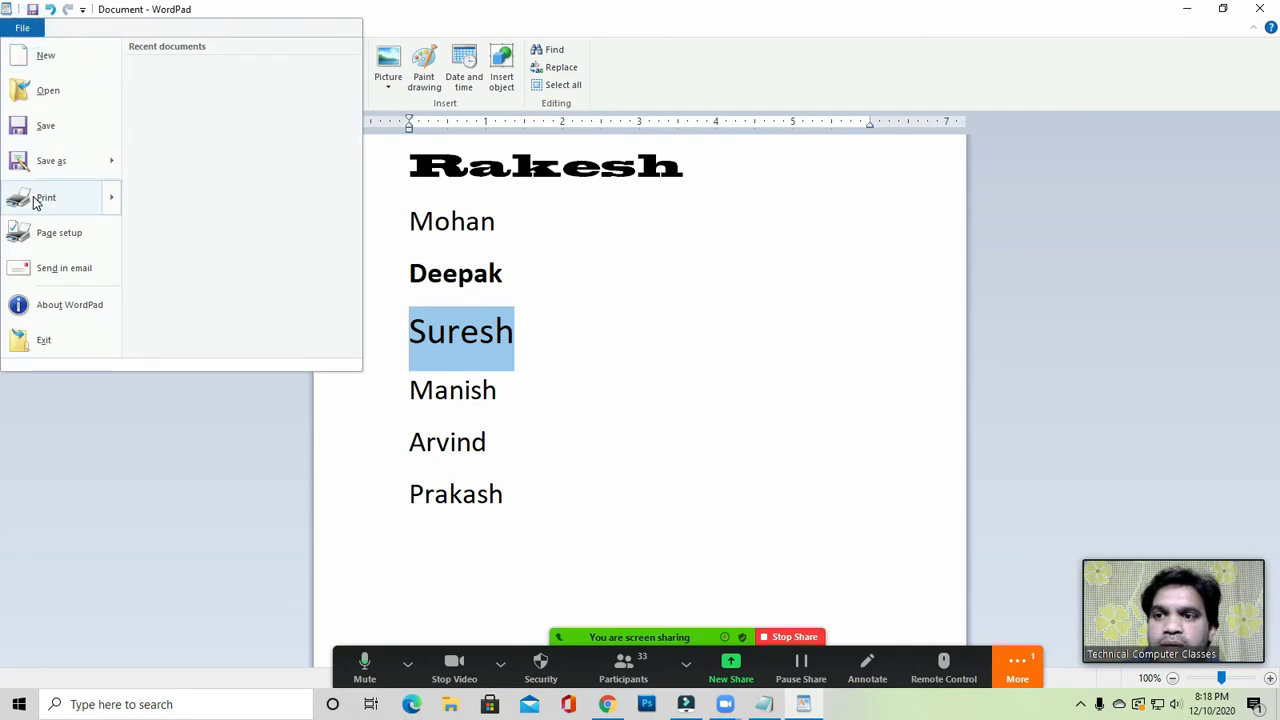
pyautogui.click(511, 318)
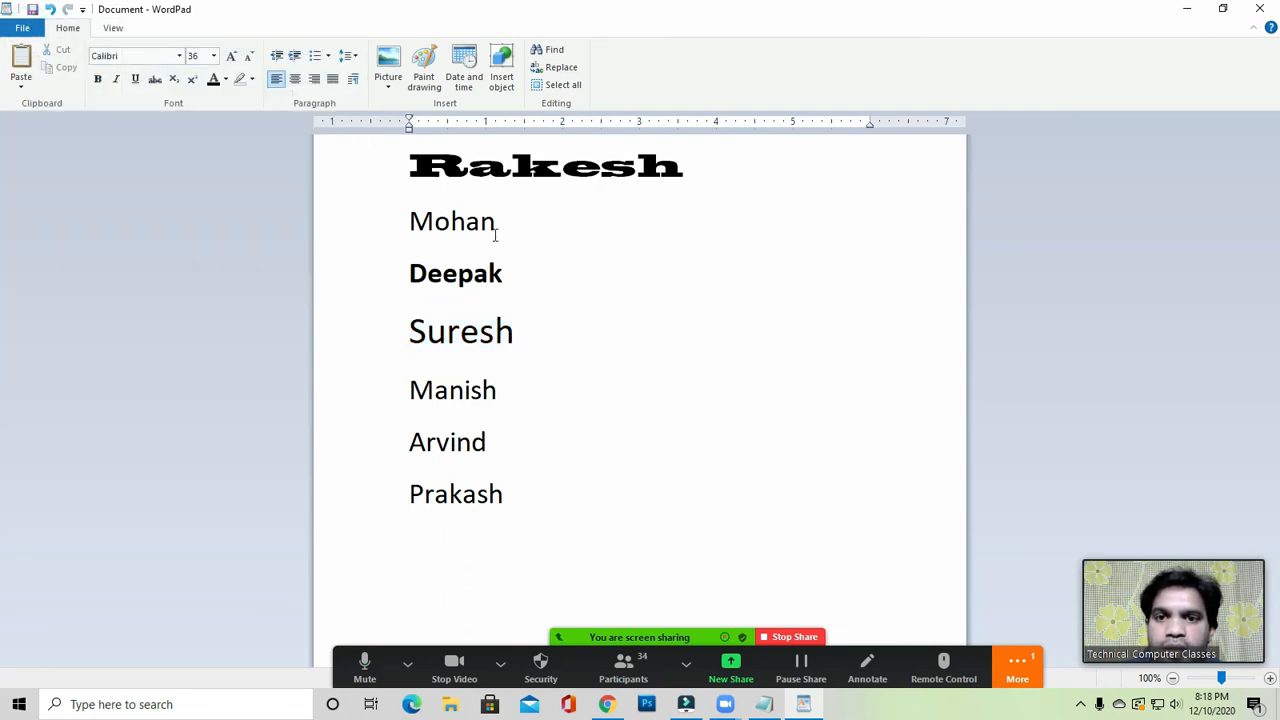
pyautogui.click(451, 220)
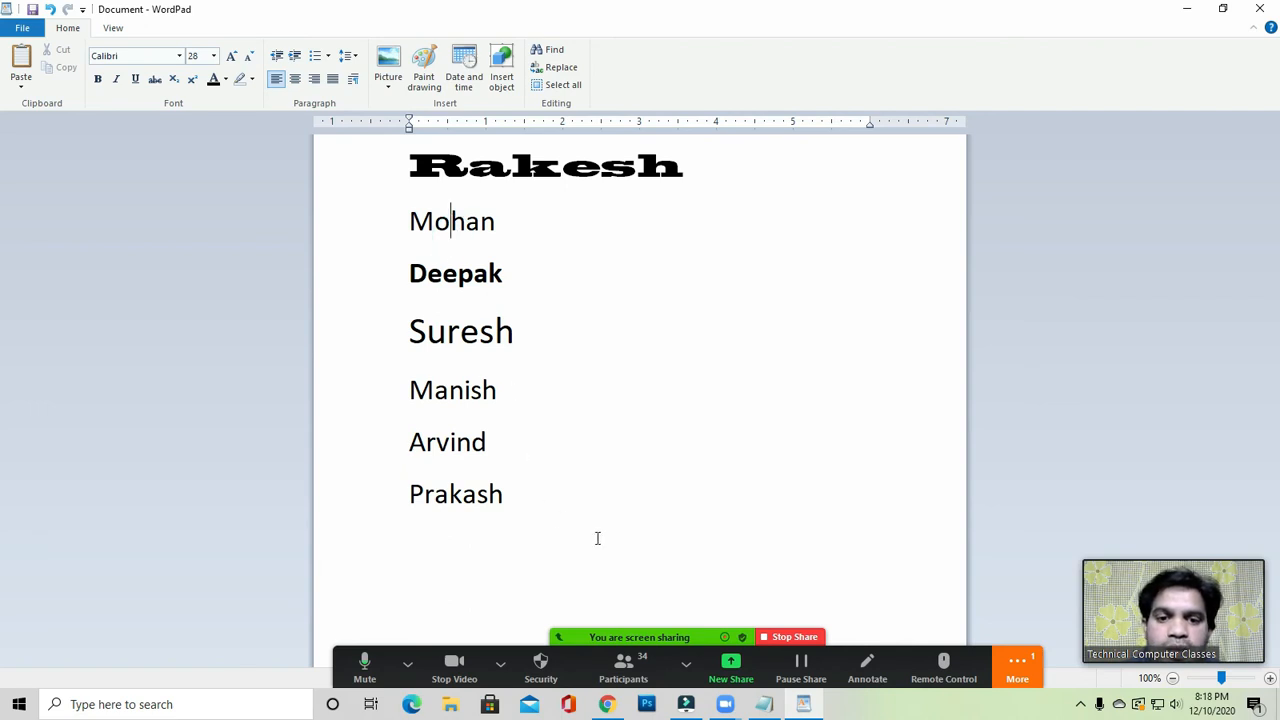
# Mute all current and new Zoom participants without letting them unmute themselves, and close the participants window.
pyautogui.click(623, 668)
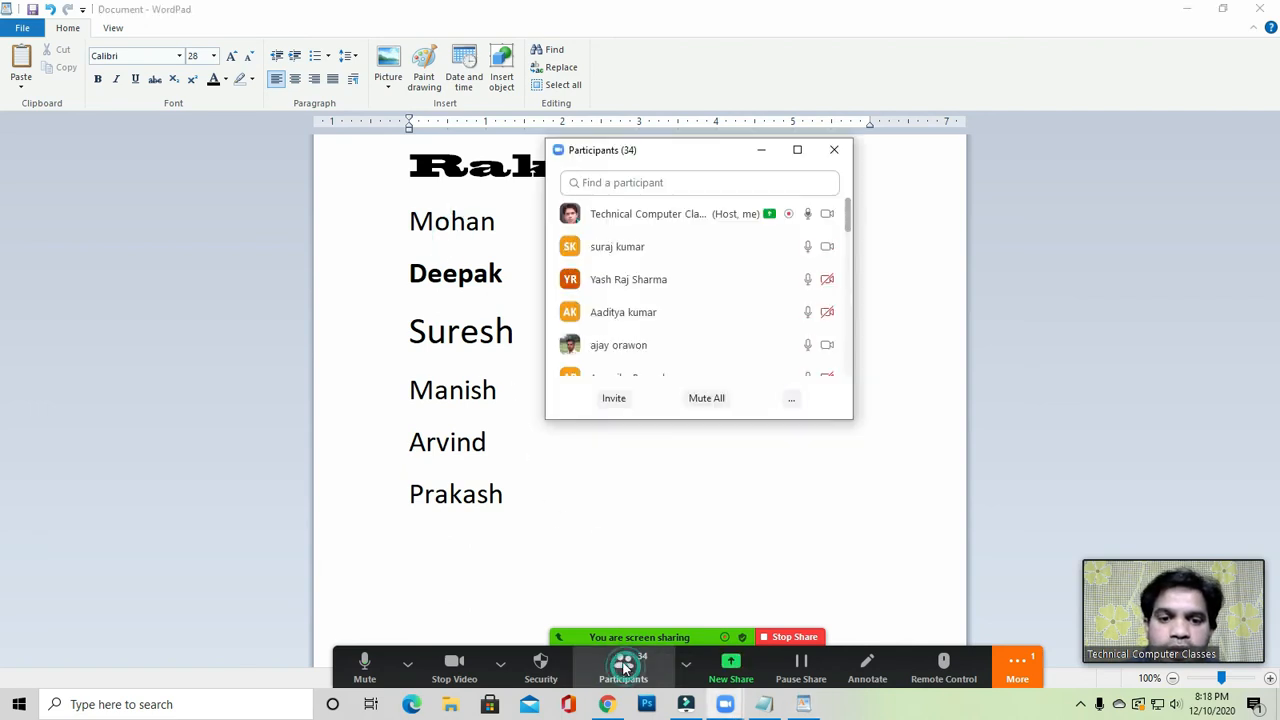
pyautogui.click(706, 398)
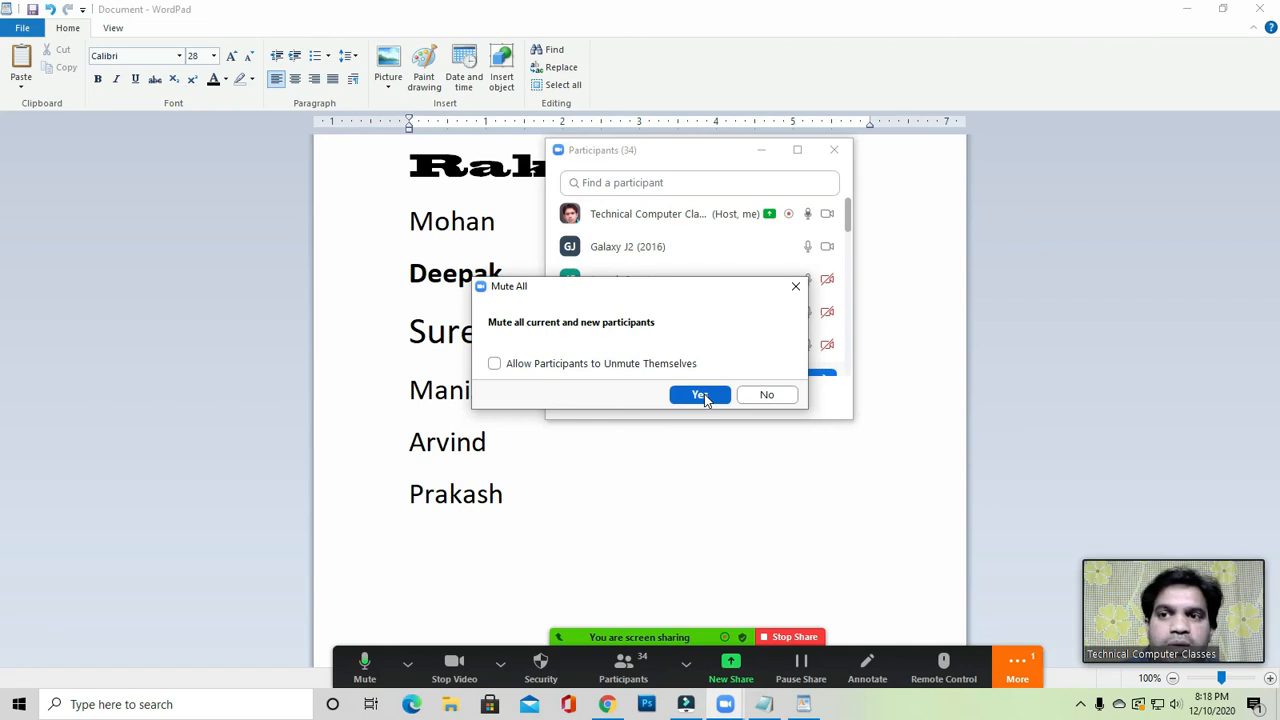
pyautogui.click(703, 397)
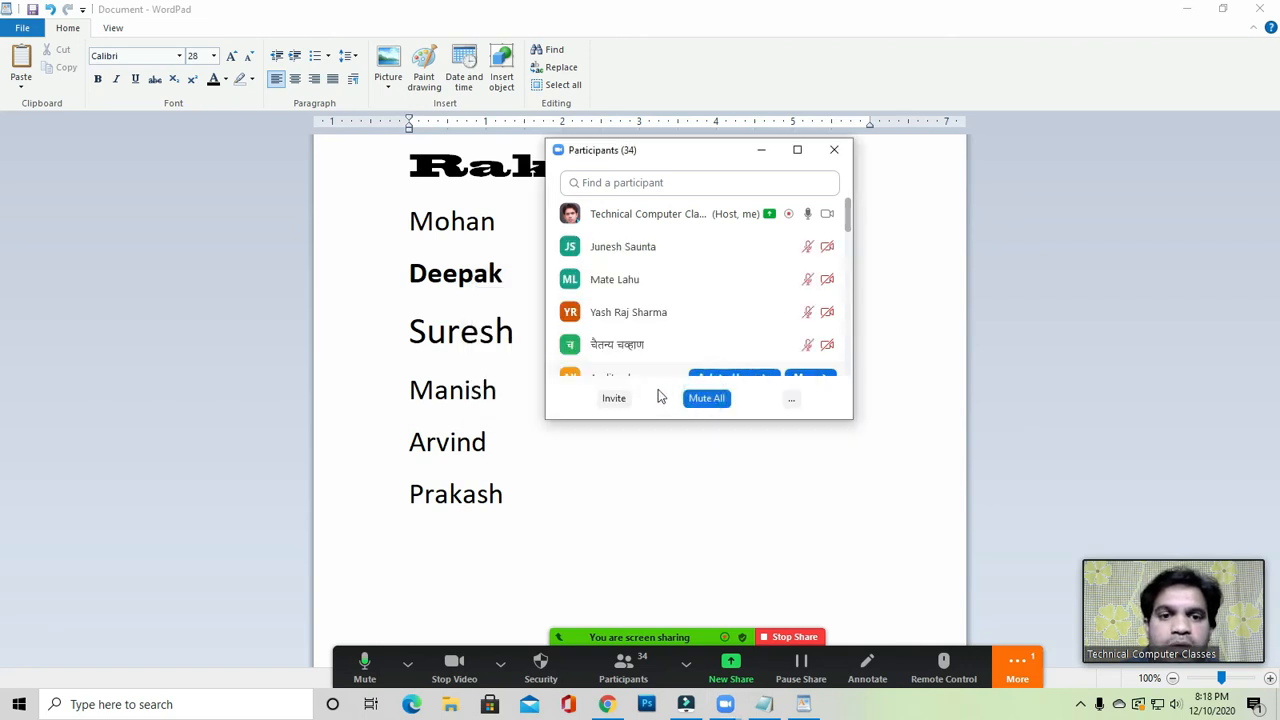
pyautogui.click(834, 149)
pyautogui.click(525, 350)
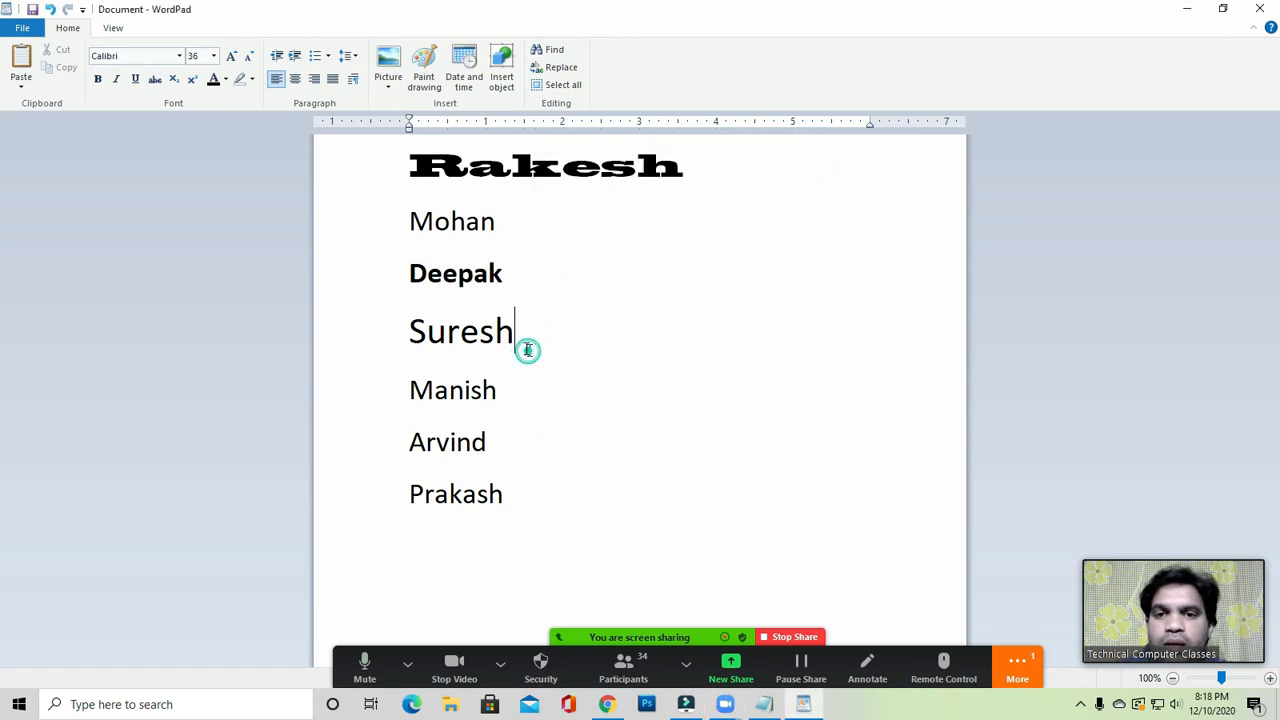
pyautogui.click(466, 219)
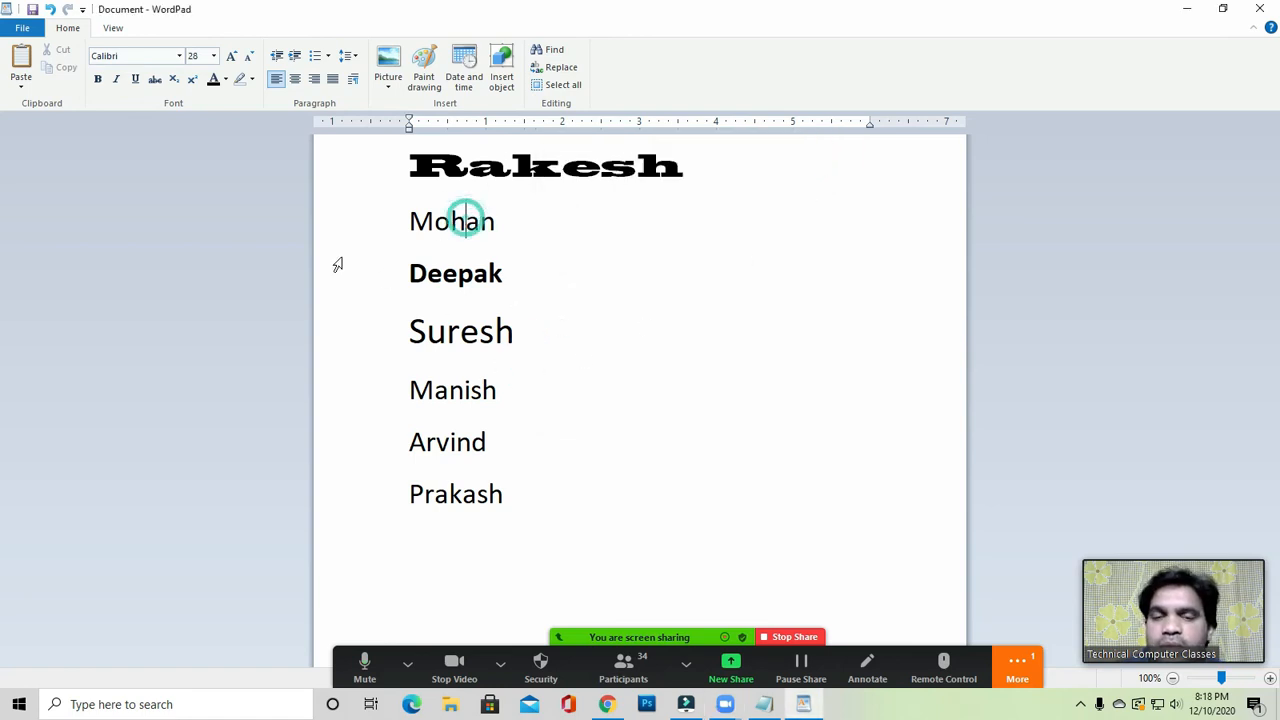
pyautogui.click(482, 268)
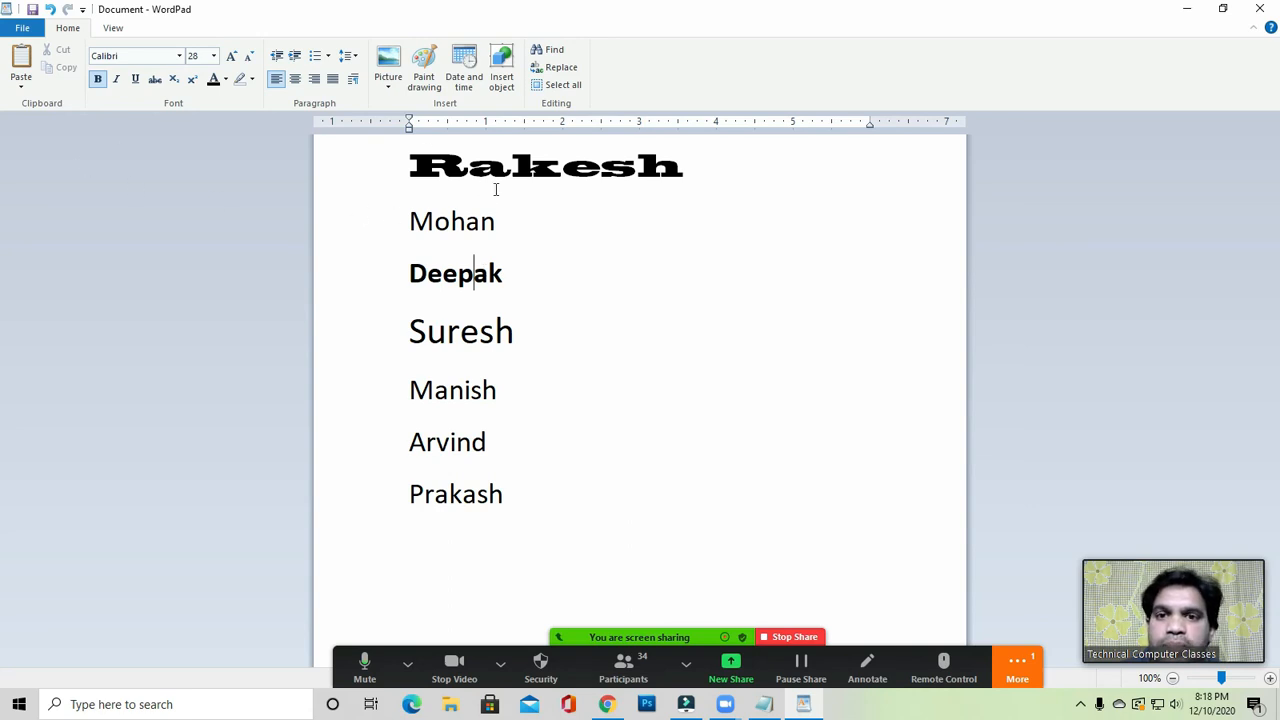
# Preview the document as a printed page, zoom in and out around the fourth name, and close the preview.
pyautogui.click(22, 28)
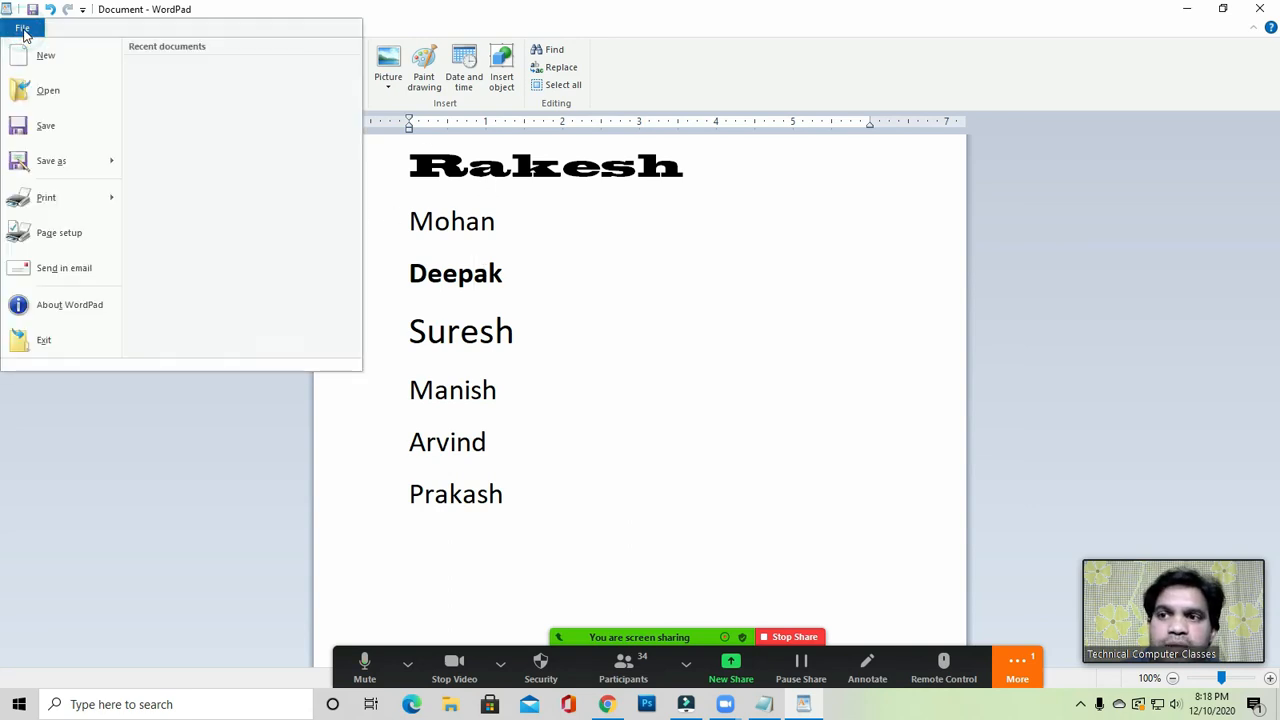
pyautogui.moveTo(40, 197)
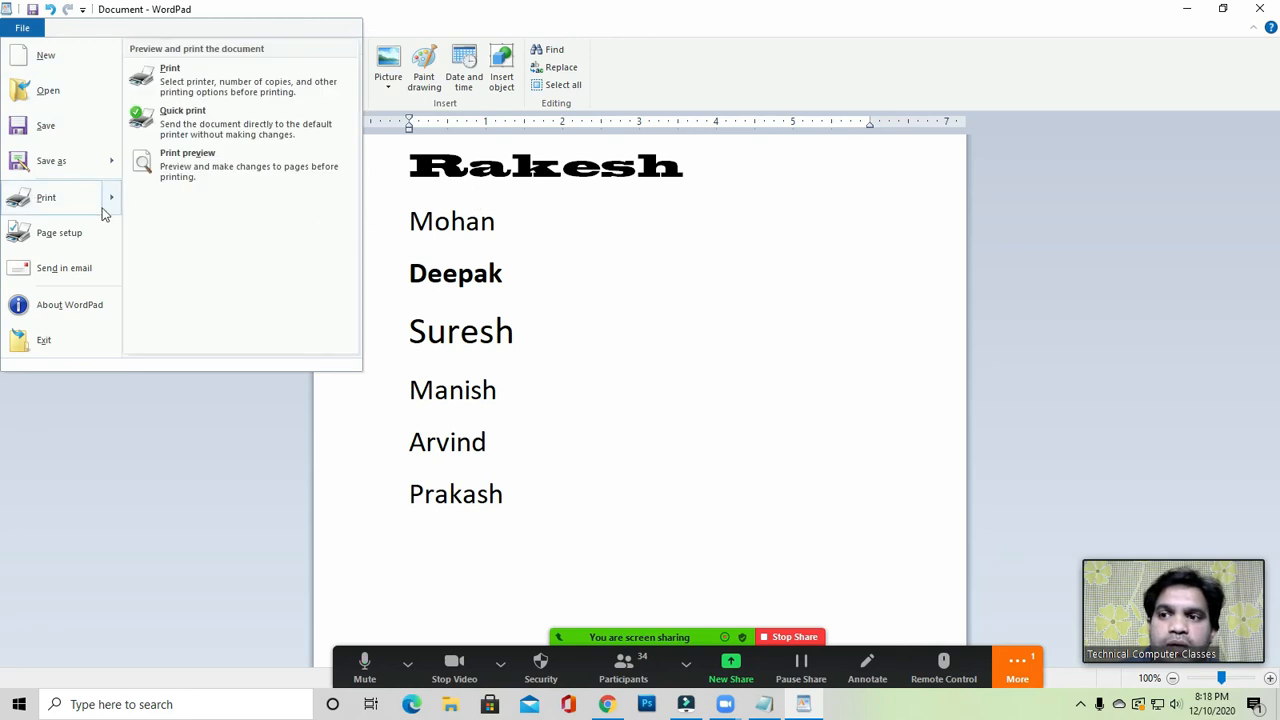
pyautogui.click(188, 166)
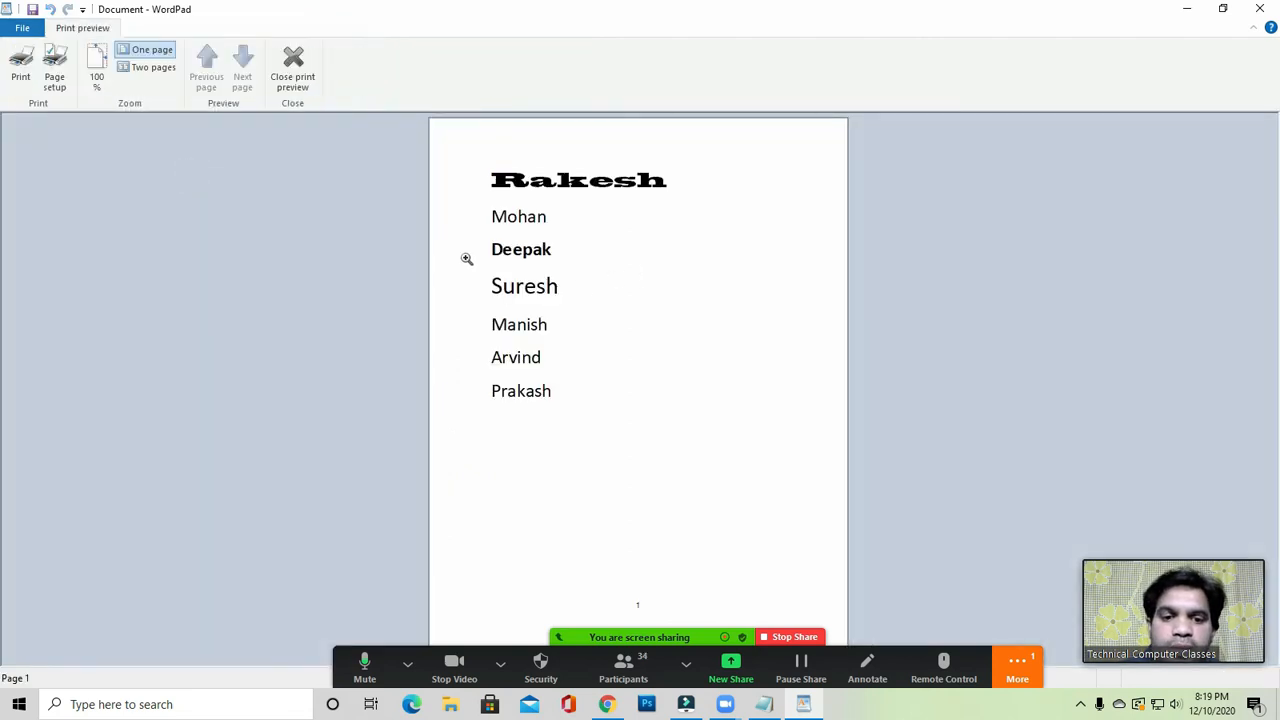
pyautogui.click(542, 291)
pyautogui.click(502, 287)
pyautogui.click(500, 286)
pyautogui.click(498, 287)
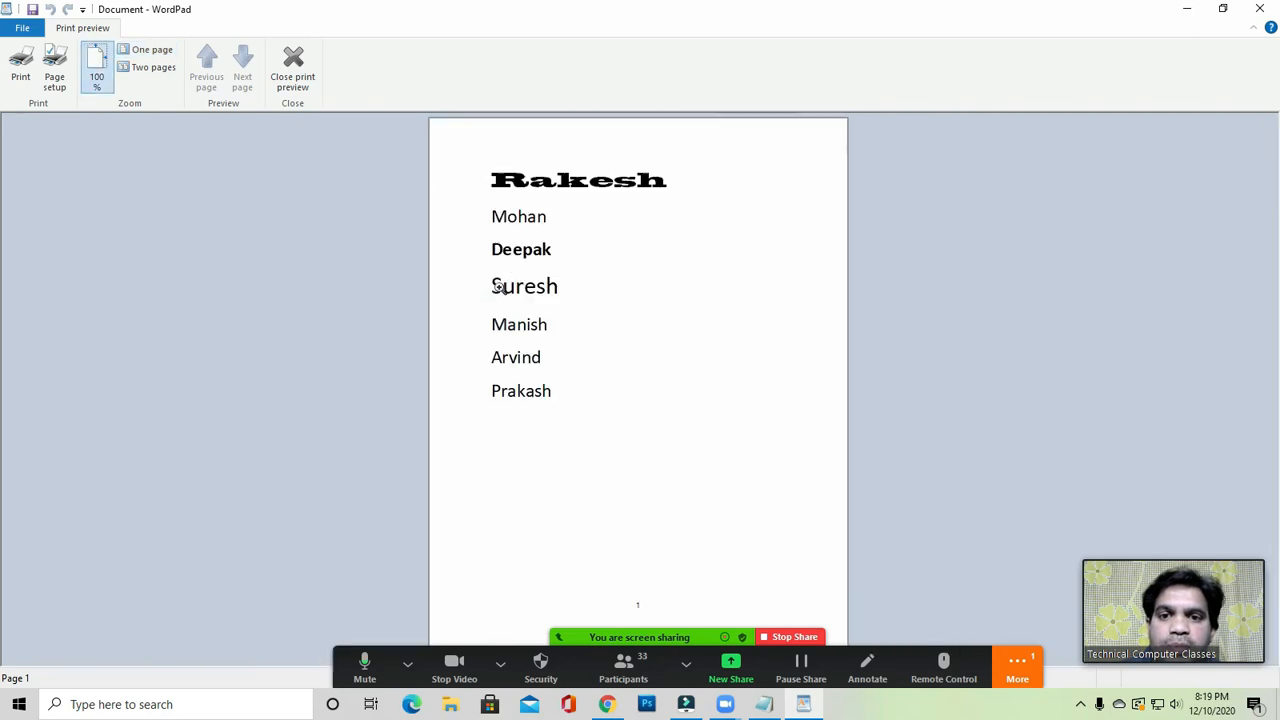
pyautogui.click(500, 286)
pyautogui.click(493, 286)
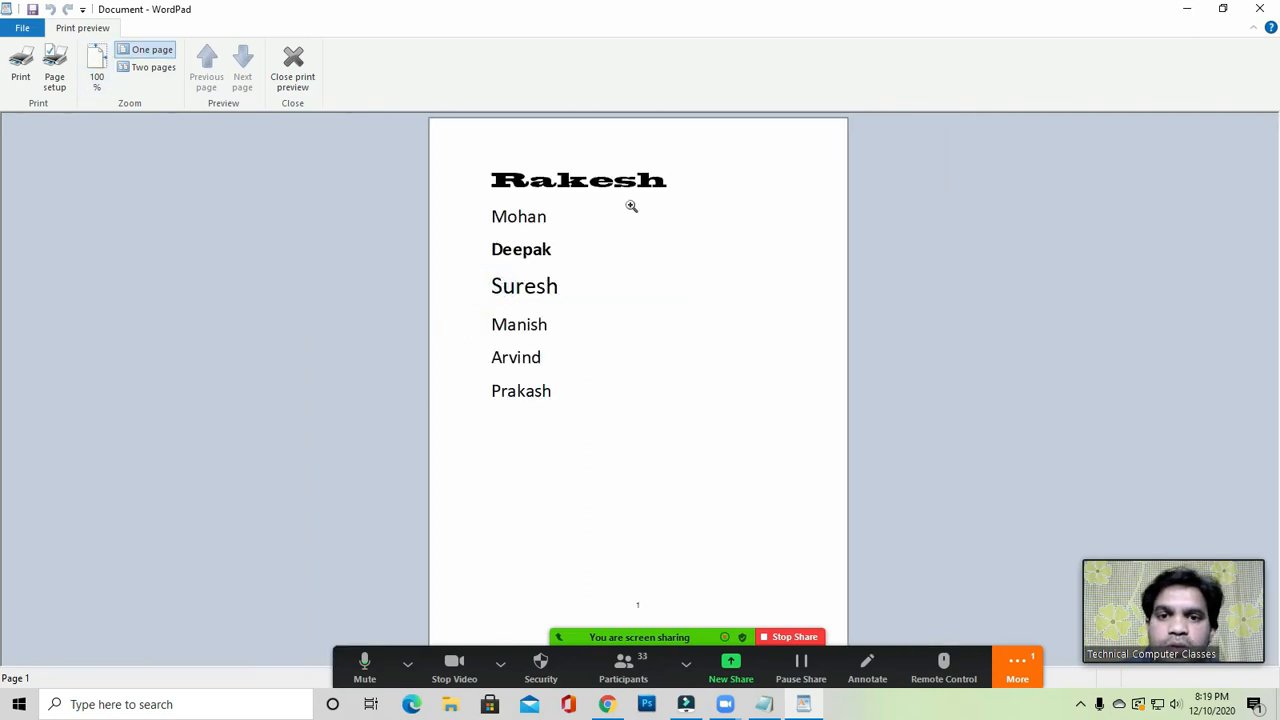
pyautogui.click(286, 80)
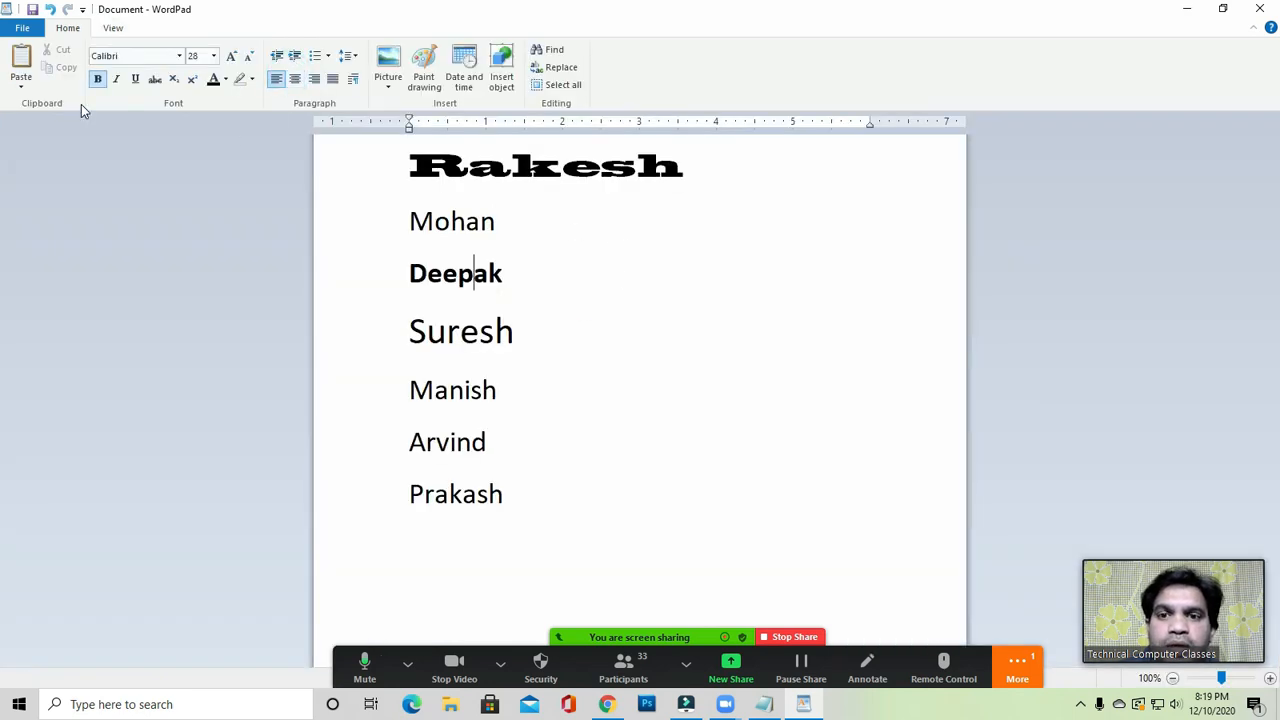
# Set up a print of the document on Microsoft Print to PDF with 3 copies, and cancel without printing.
pyautogui.click(24, 28)
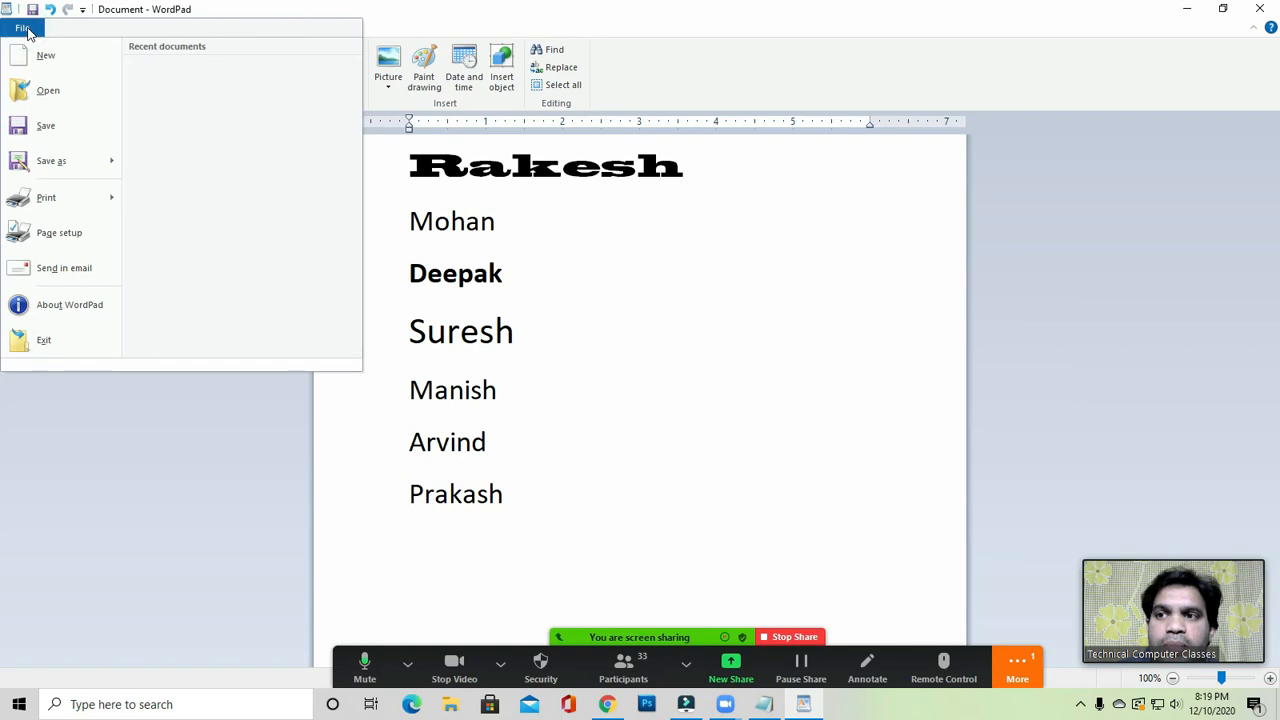
pyautogui.click(45, 199)
pyautogui.moveTo(174, 22); pyautogui.dragTo(799, 162)
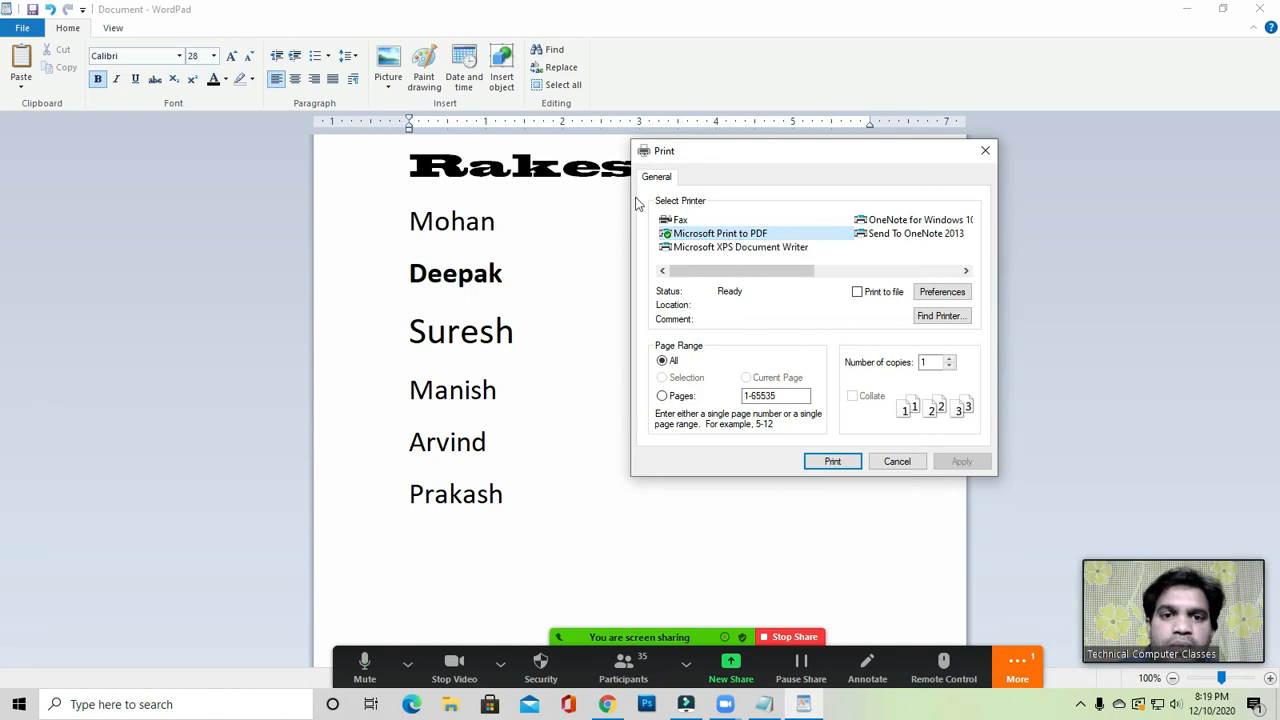
pyautogui.click(741, 233)
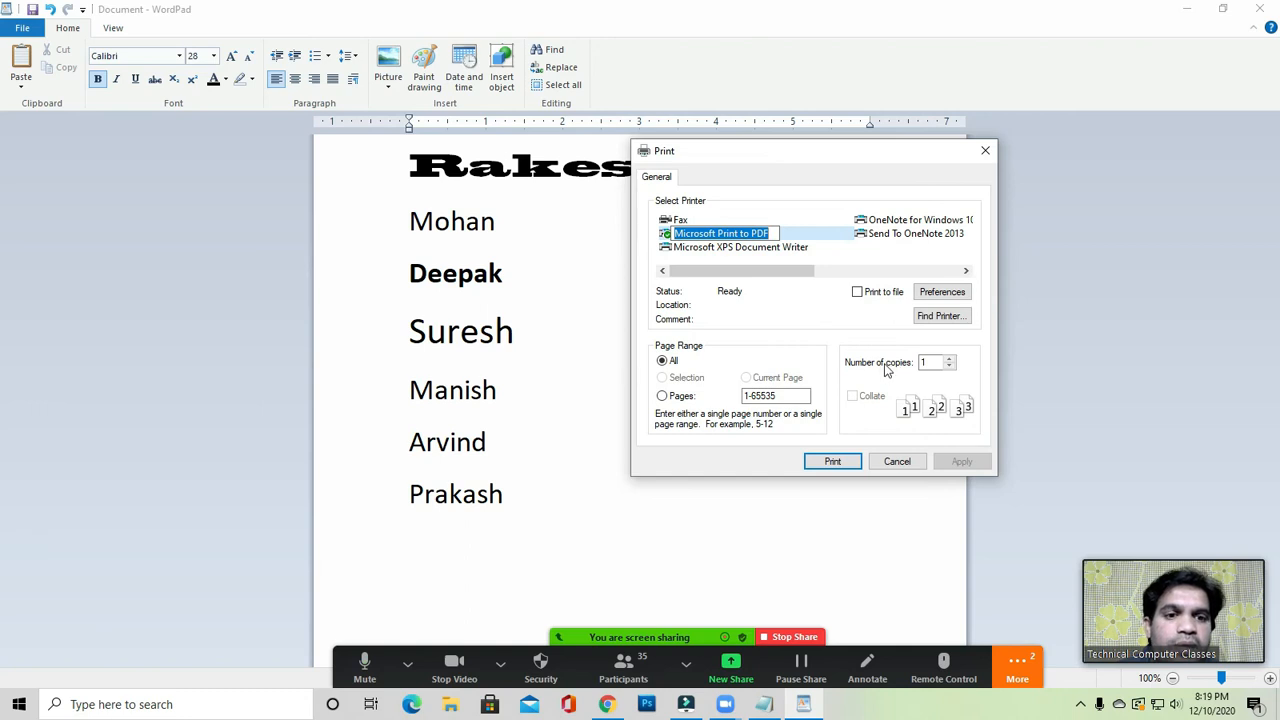
pyautogui.click(930, 362)
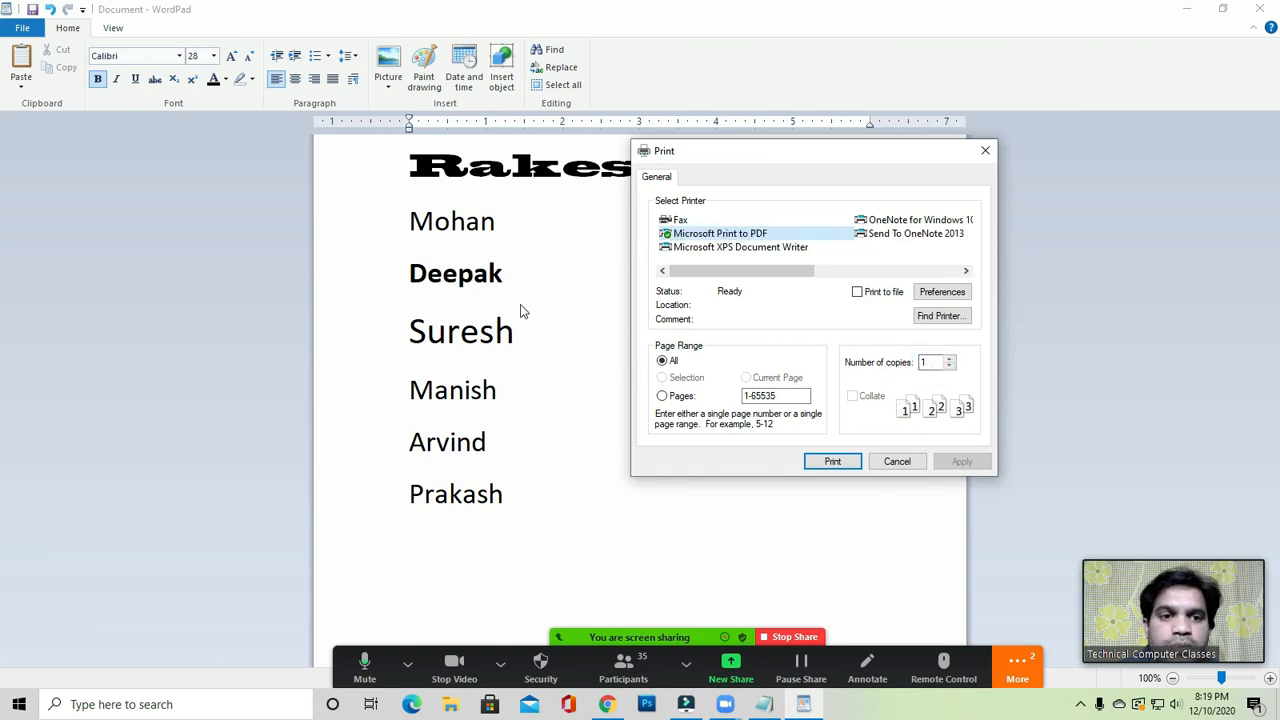
pyautogui.click(930, 362)
pyautogui.press('BackSpace')
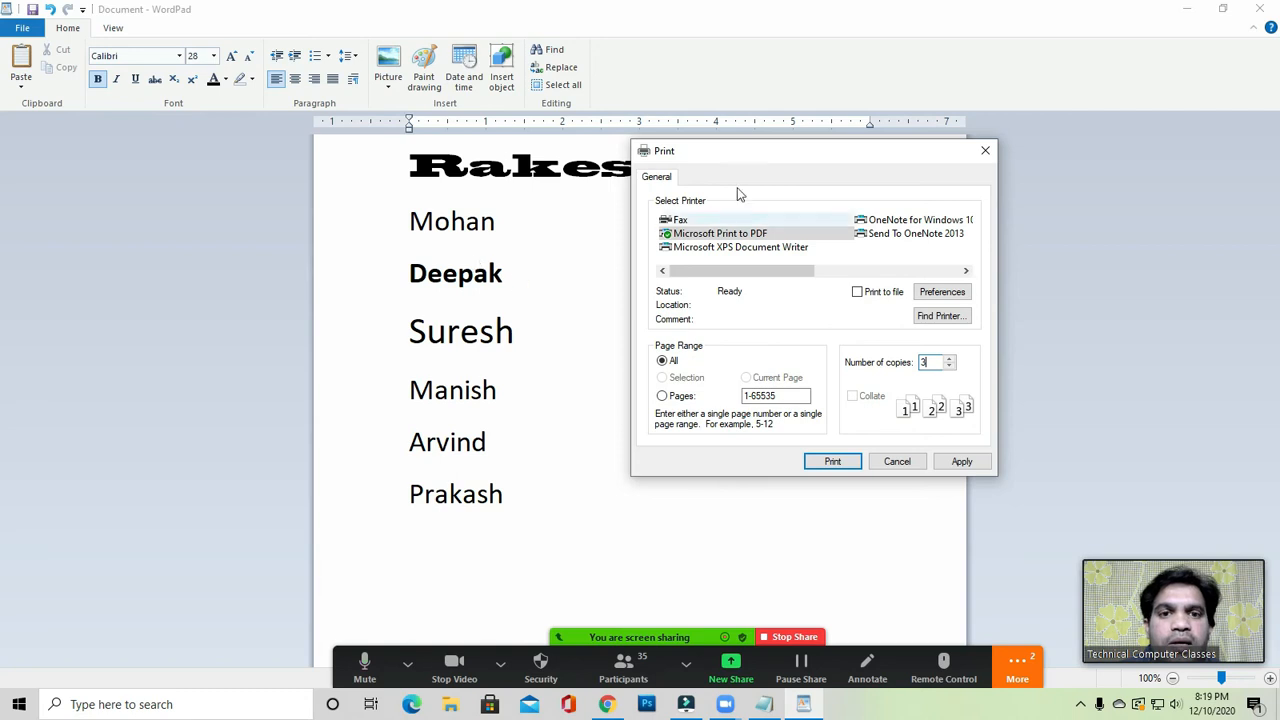
pyautogui.click(895, 461)
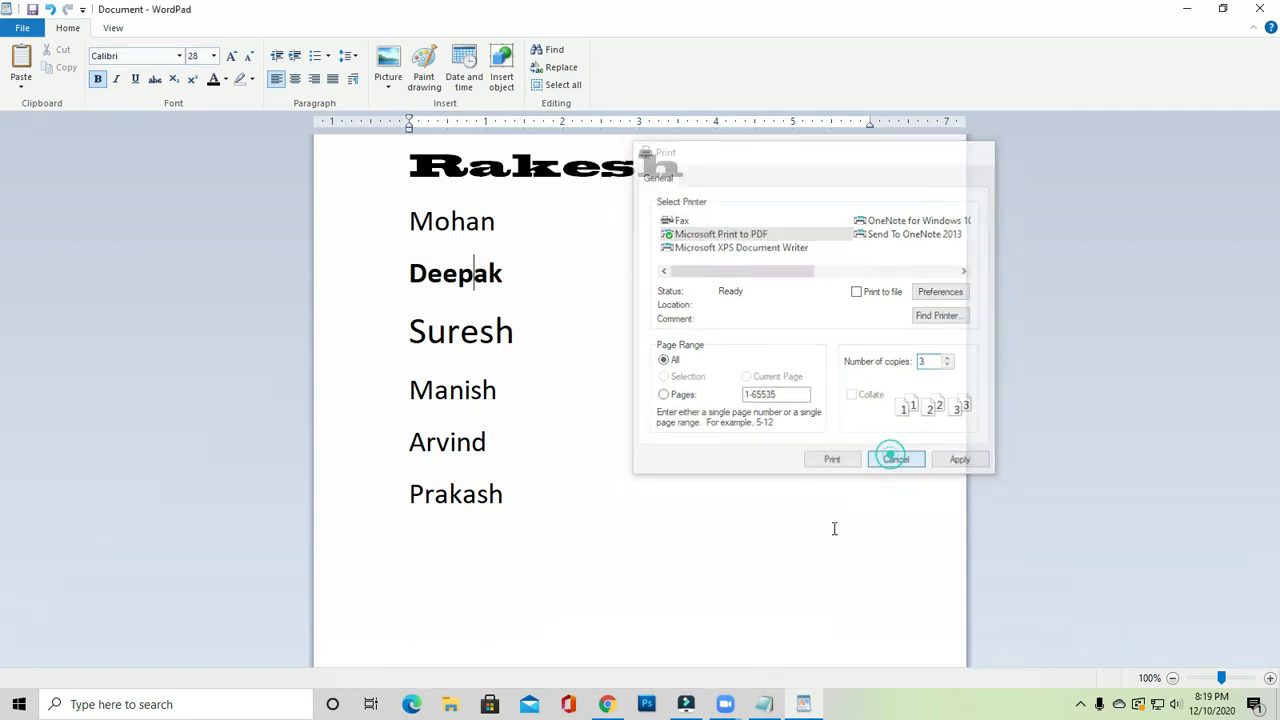
# Make the second name in the list bold.
pyautogui.click(576, 356)
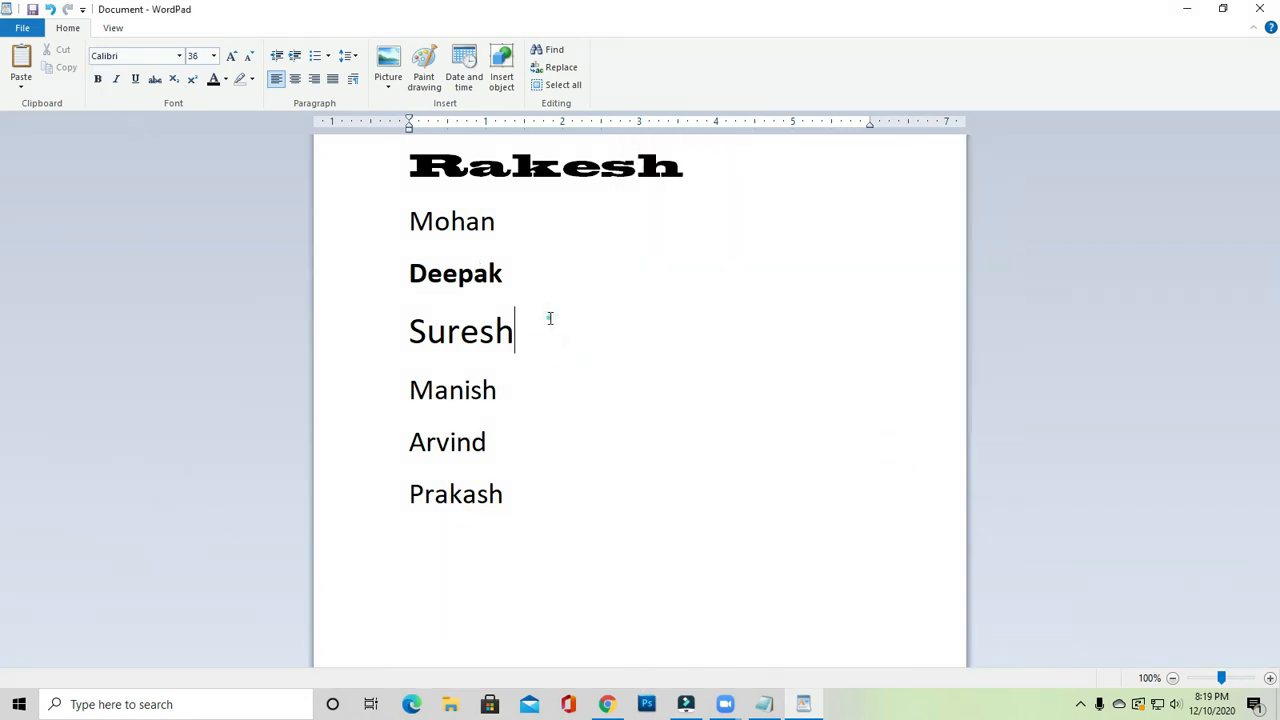
pyautogui.click(463, 212)
pyautogui.click(485, 273)
pyautogui.moveTo(411, 228); pyautogui.dragTo(500, 221)
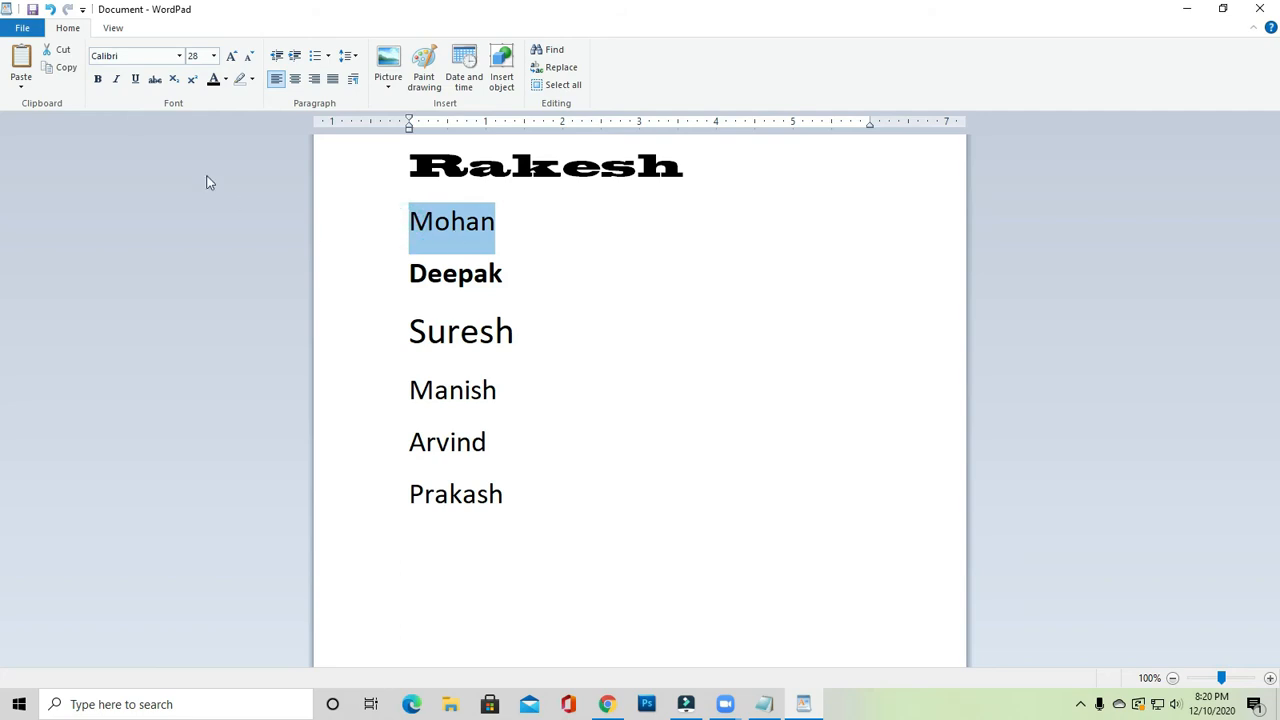
pyautogui.click(99, 80)
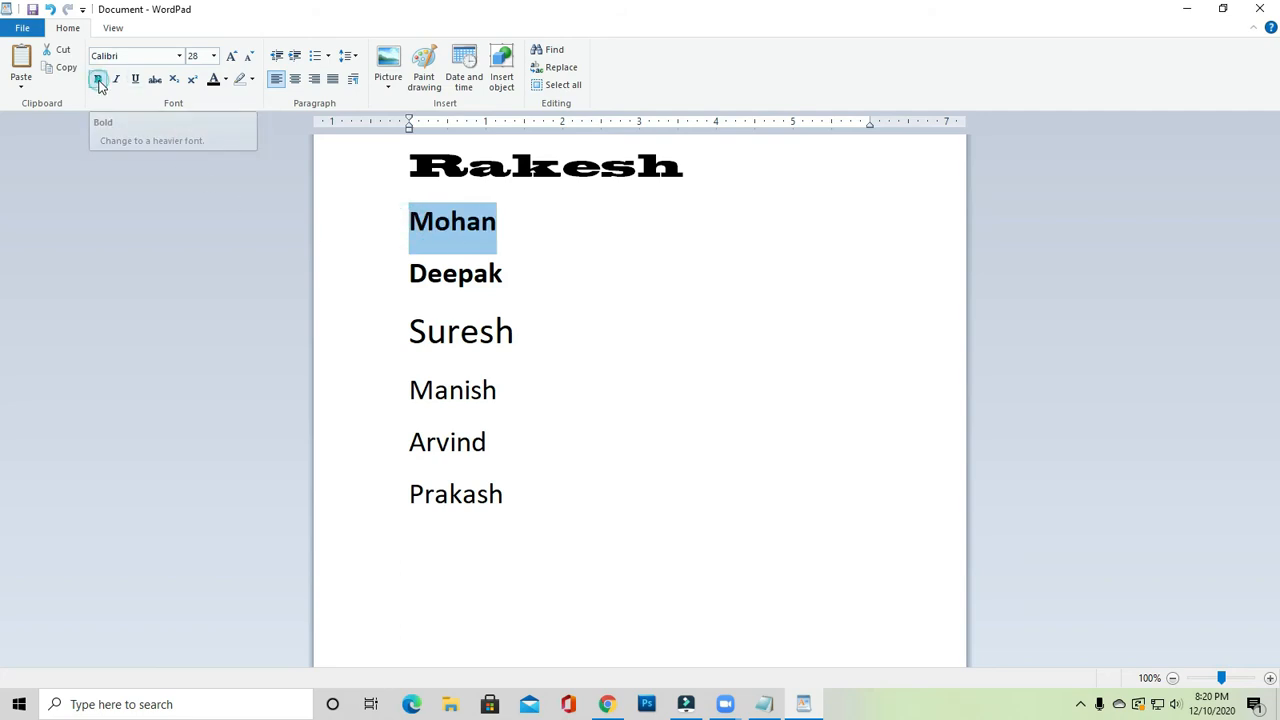
pyautogui.click(437, 251)
# Try italic formatting on the fourth name in the list and turn it off again.
pyautogui.doubleClick(457, 337)
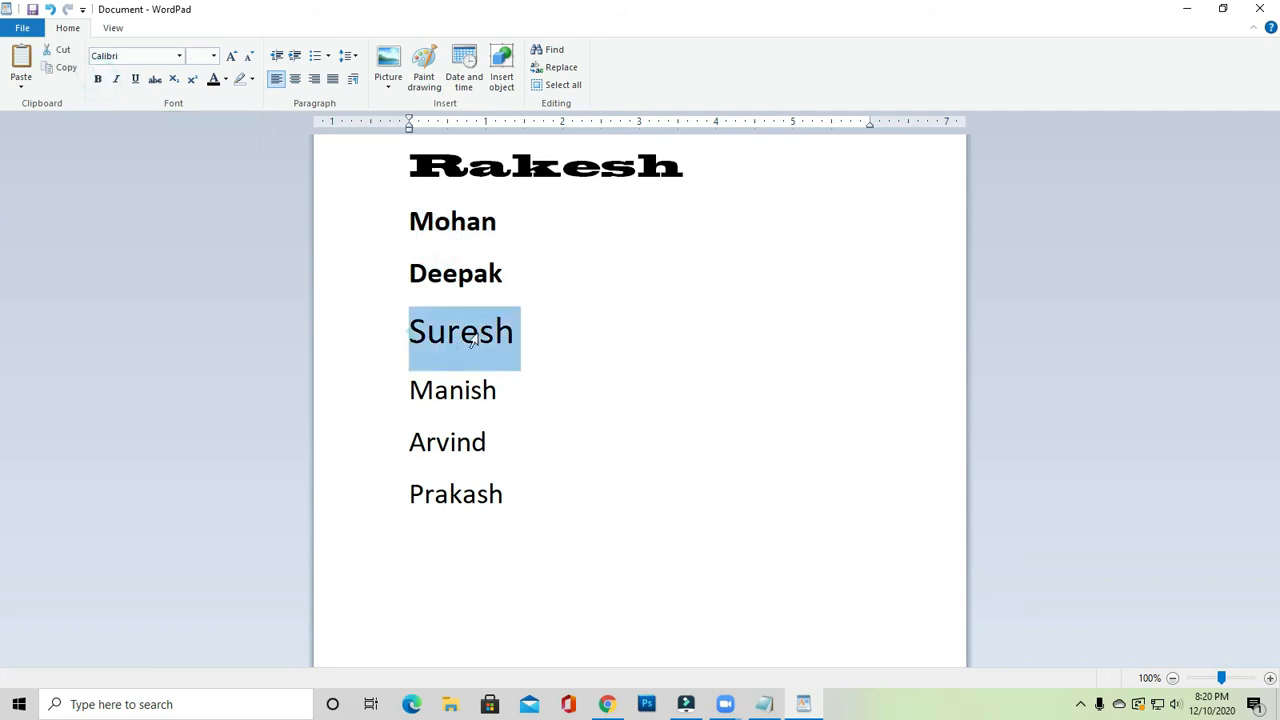
pyautogui.click(117, 80)
pyautogui.click(118, 81)
pyautogui.click(462, 333)
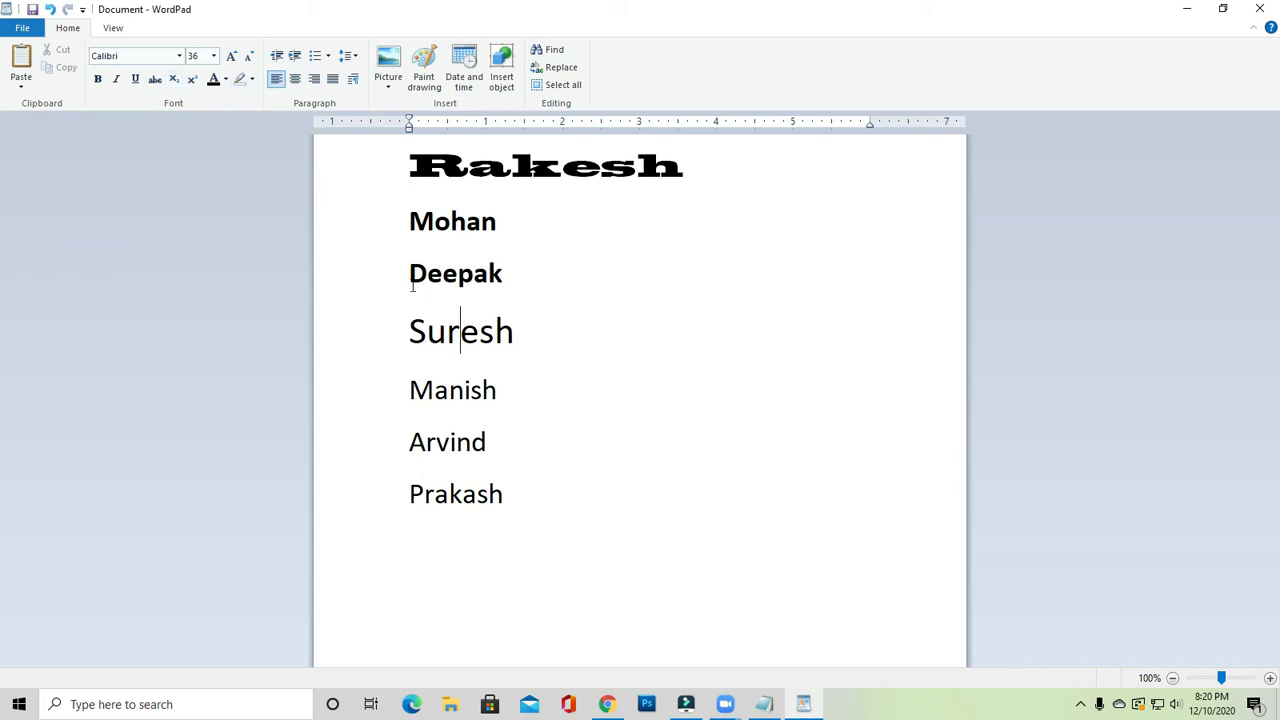
# Remove the bold formatting from the third name in the list.
pyautogui.click(488, 273)
pyautogui.click(403, 274)
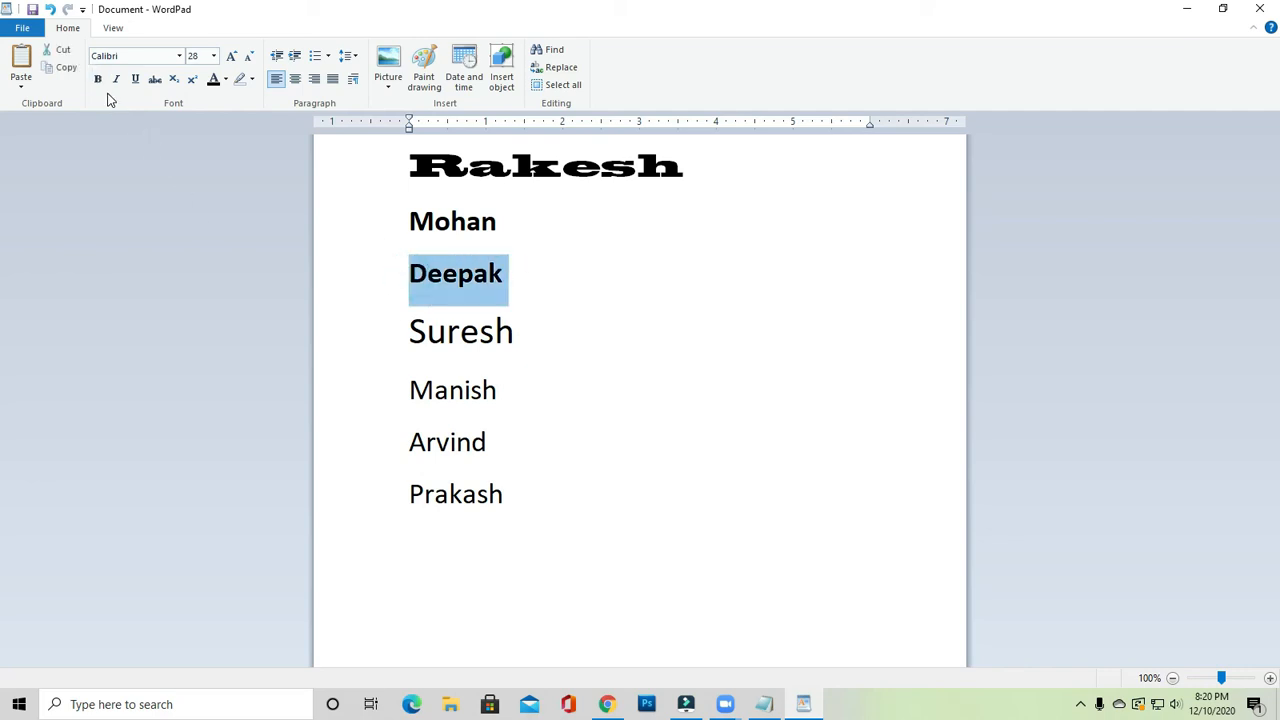
pyautogui.click(419, 345)
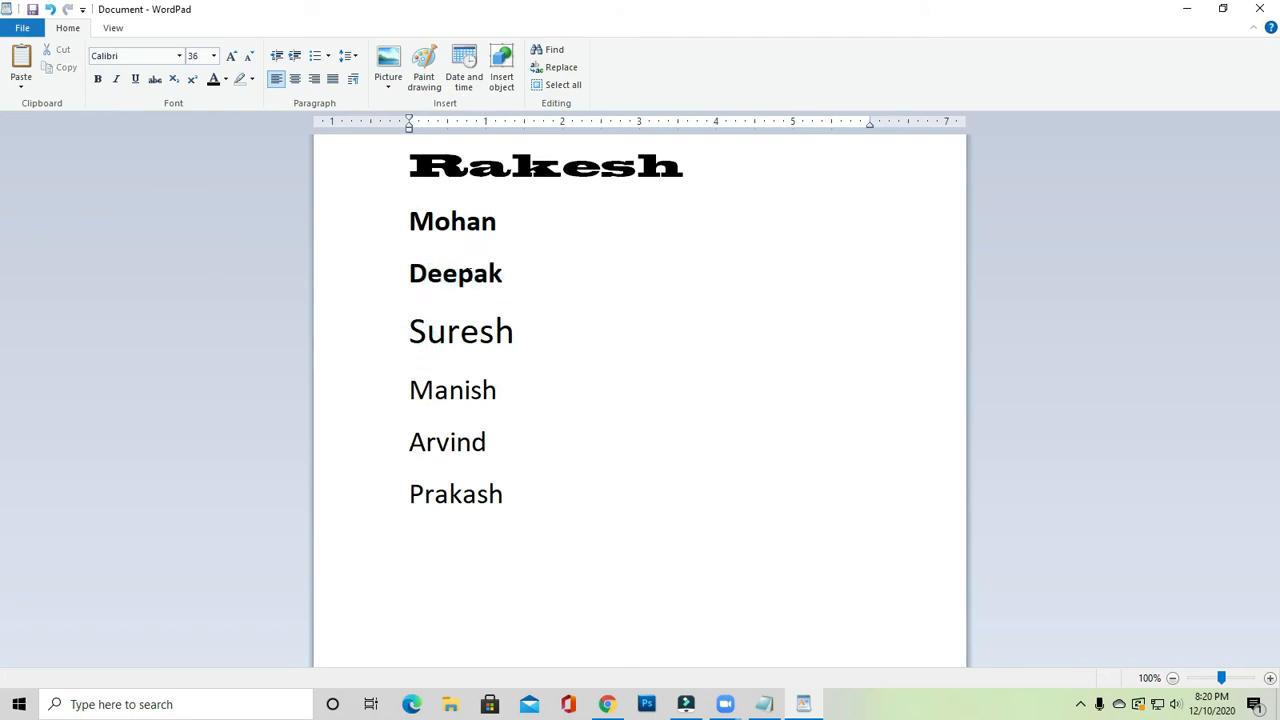
pyautogui.moveTo(410, 273); pyautogui.dragTo(510, 275)
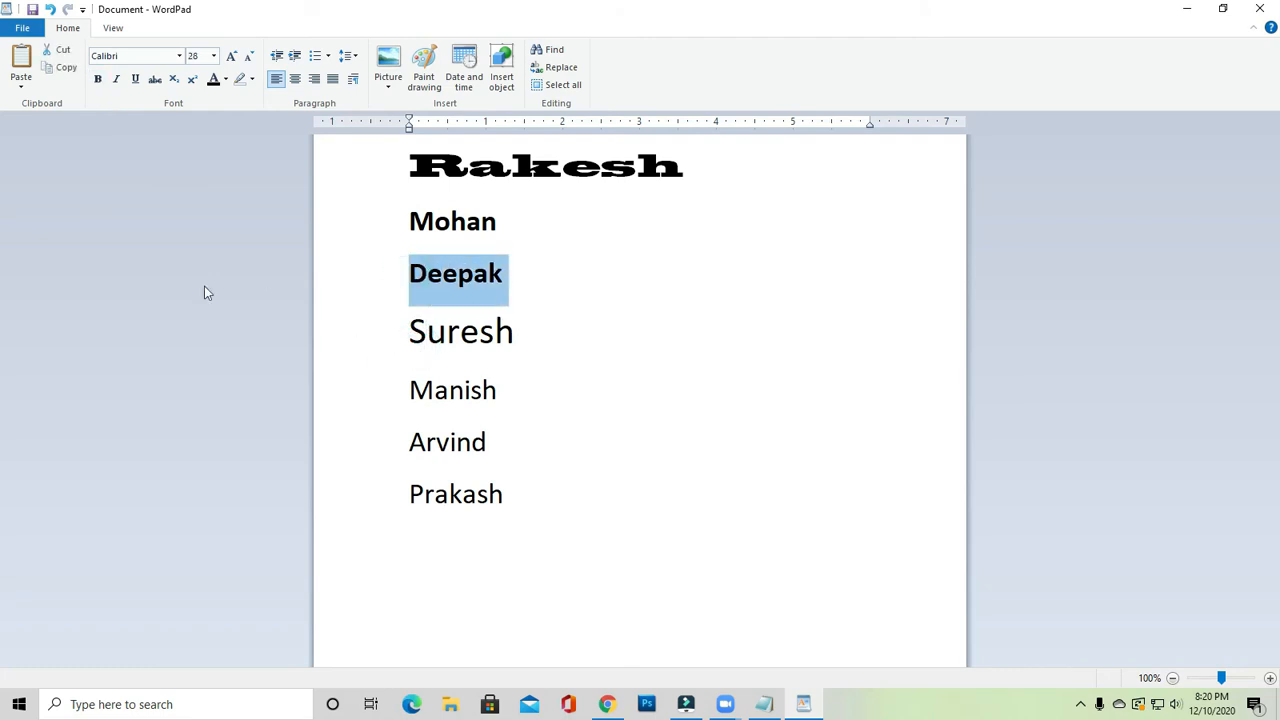
pyautogui.click(98, 80)
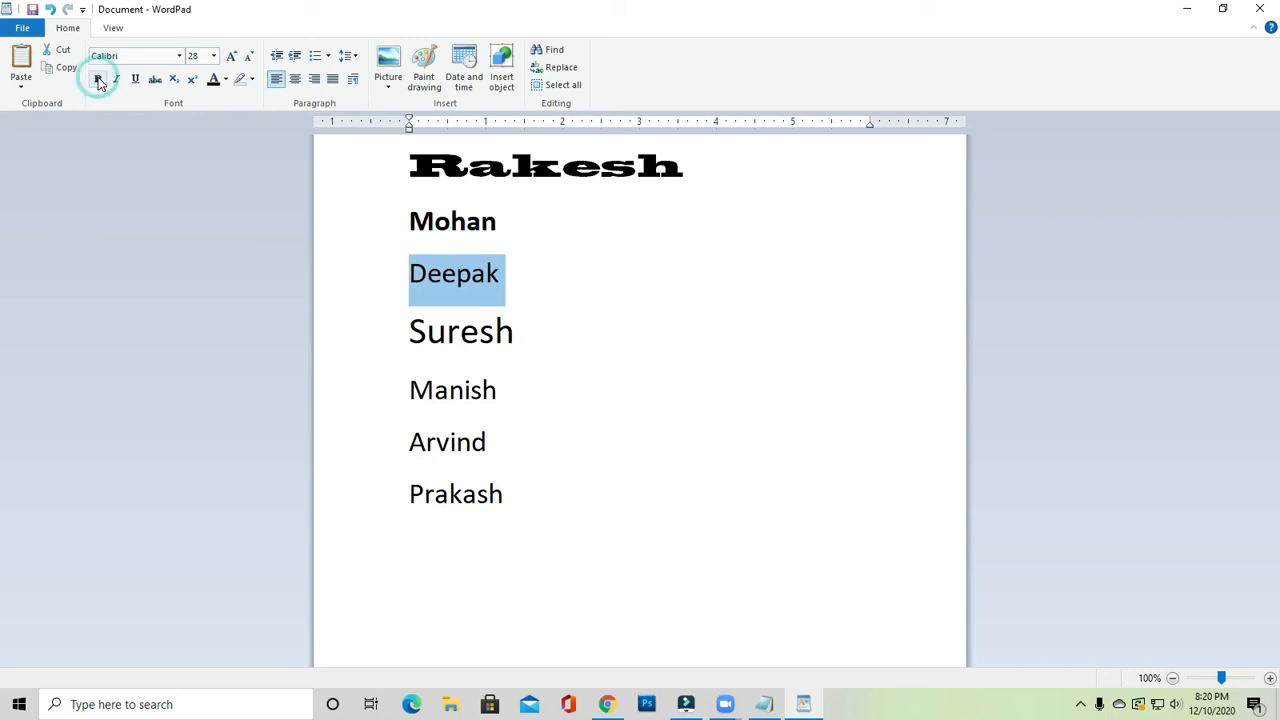
pyautogui.click(441, 303)
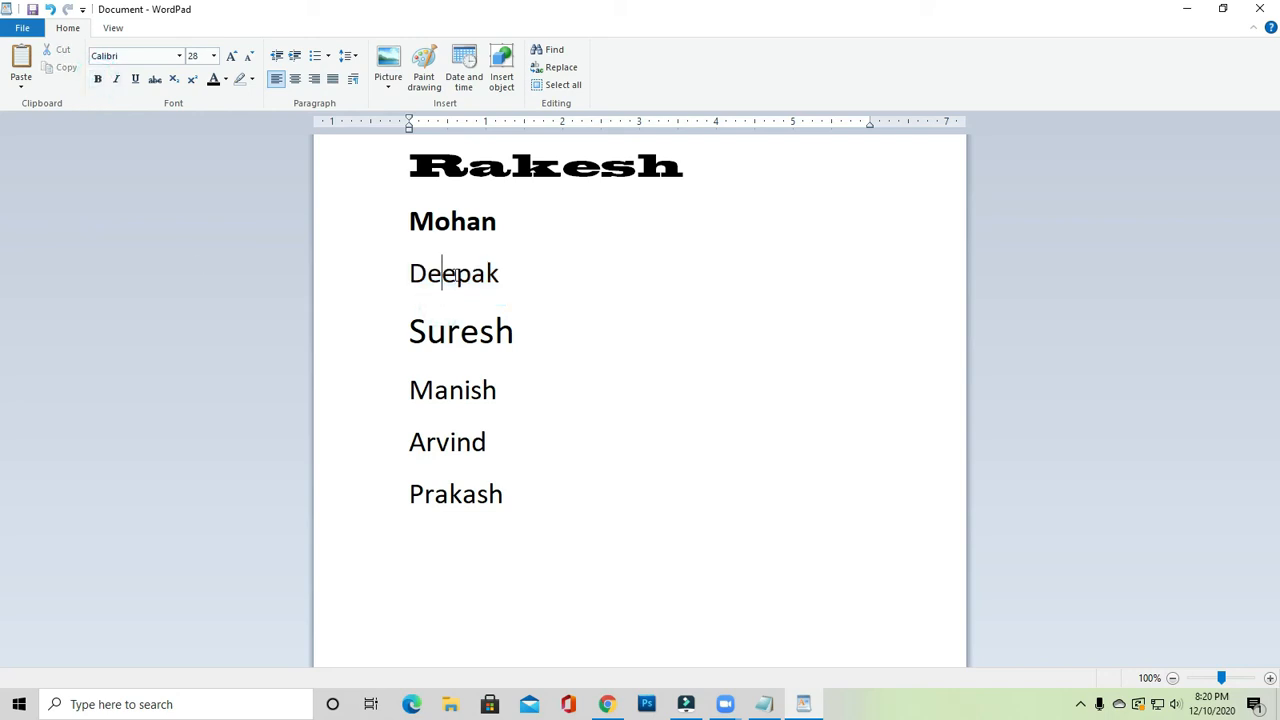
pyautogui.click(458, 273)
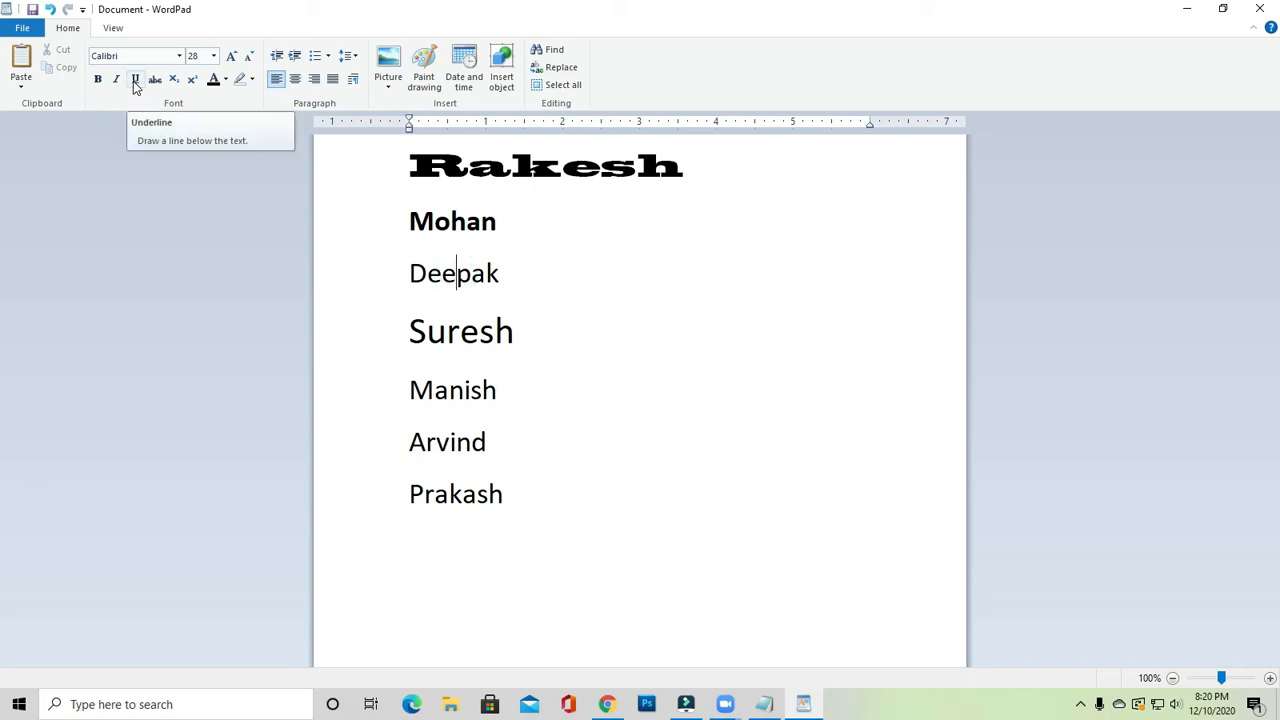
# Change the font of the first name in the list to Arial.
pyautogui.doubleClick(420, 175)
pyautogui.click(179, 56)
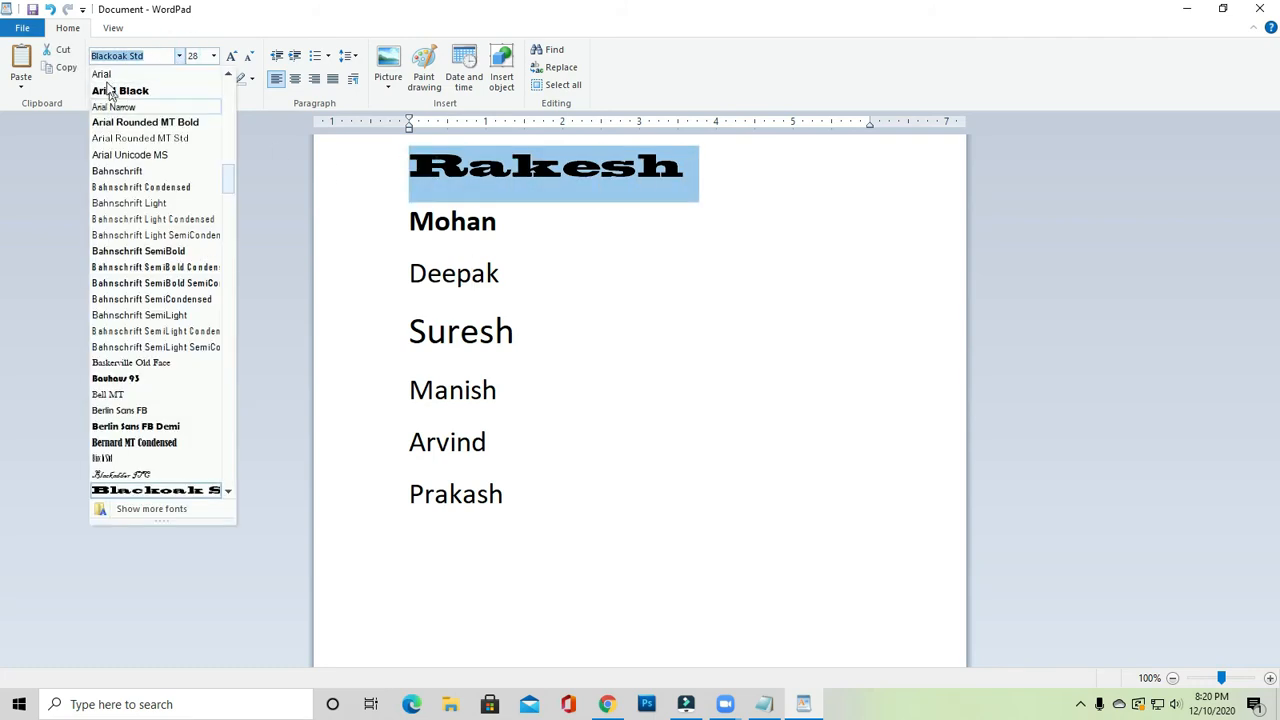
pyautogui.click(103, 78)
pyautogui.click(414, 194)
# Demonstrate center, right and left alignment on the first name's line, finishing with it centered.
pyautogui.click(463, 165)
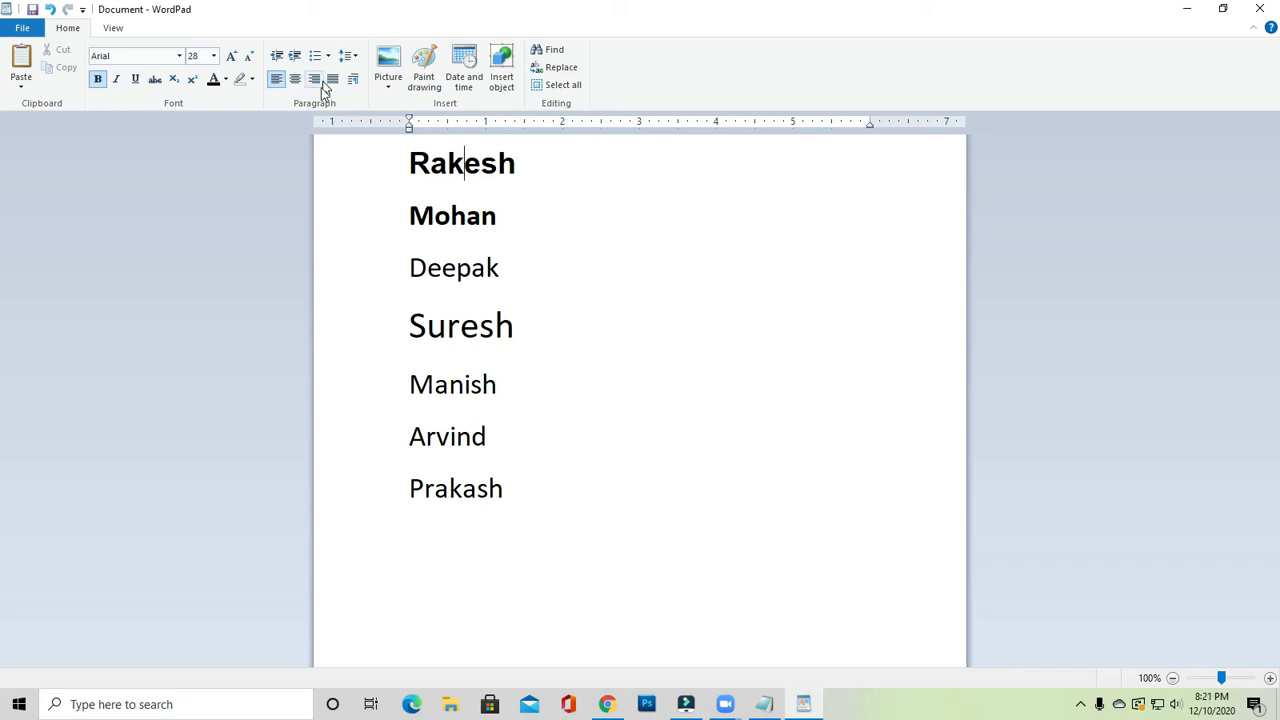
pyautogui.click(295, 80)
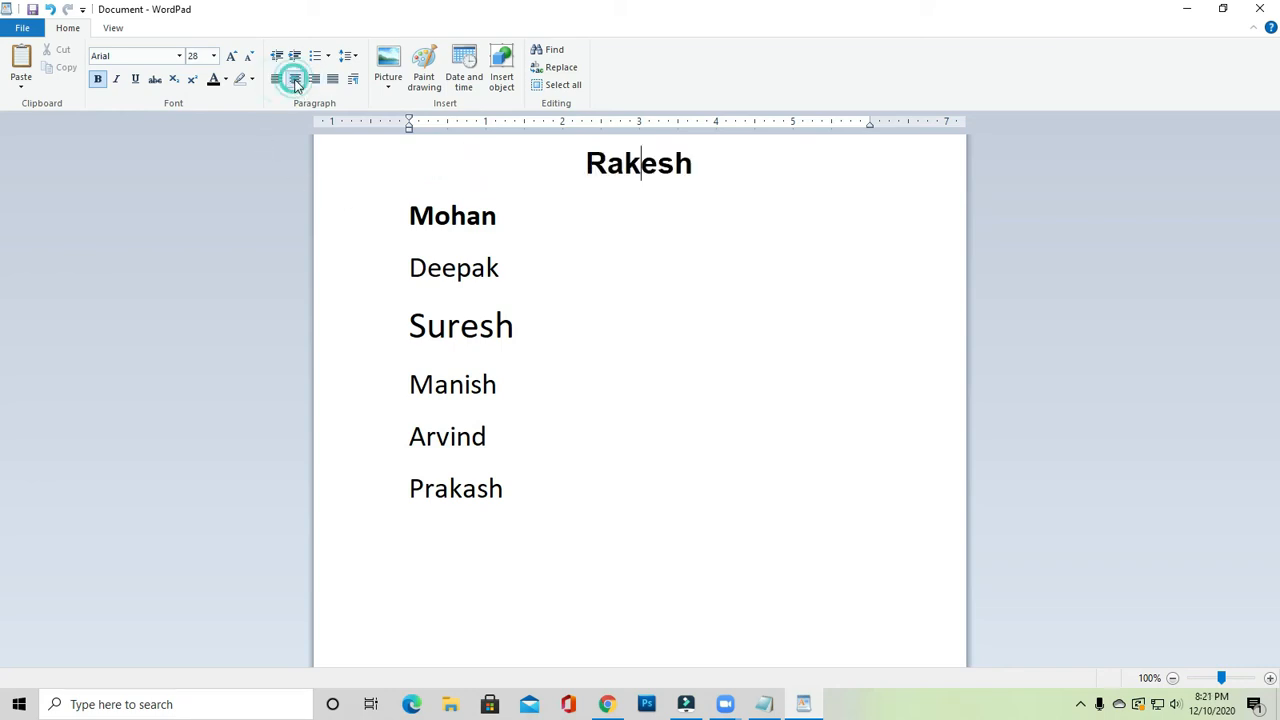
pyautogui.click(314, 80)
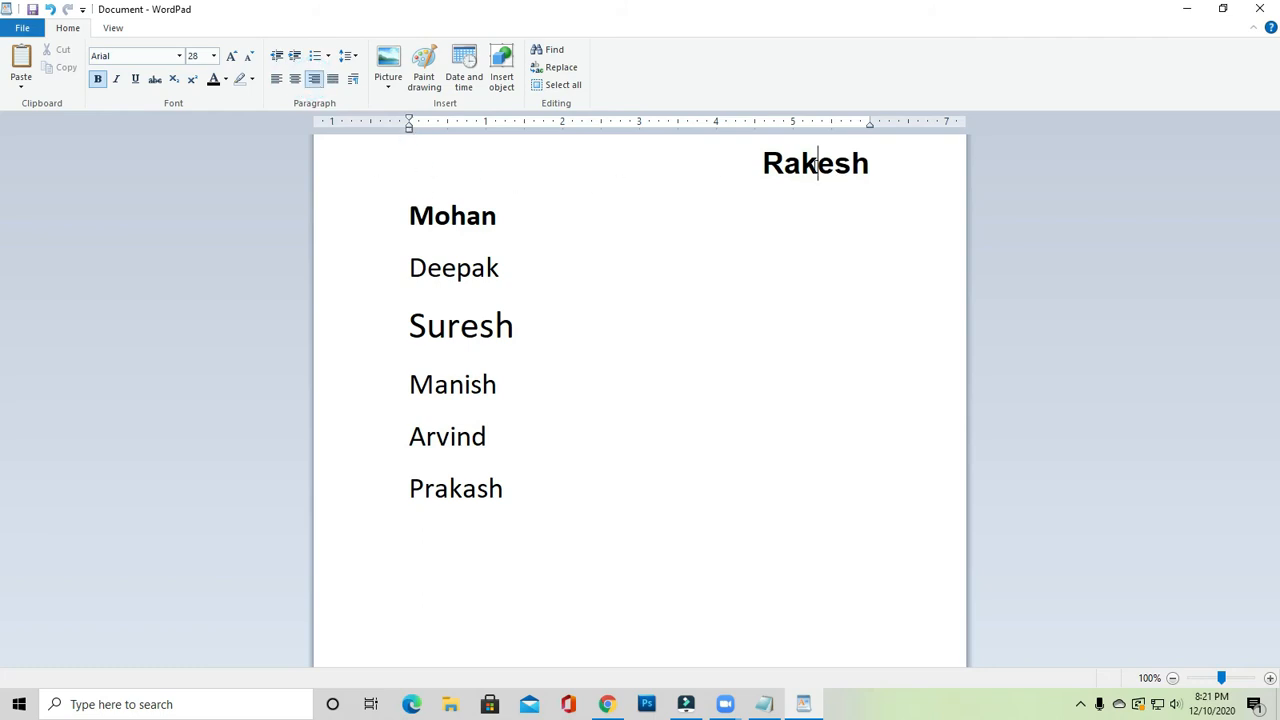
pyautogui.click(295, 80)
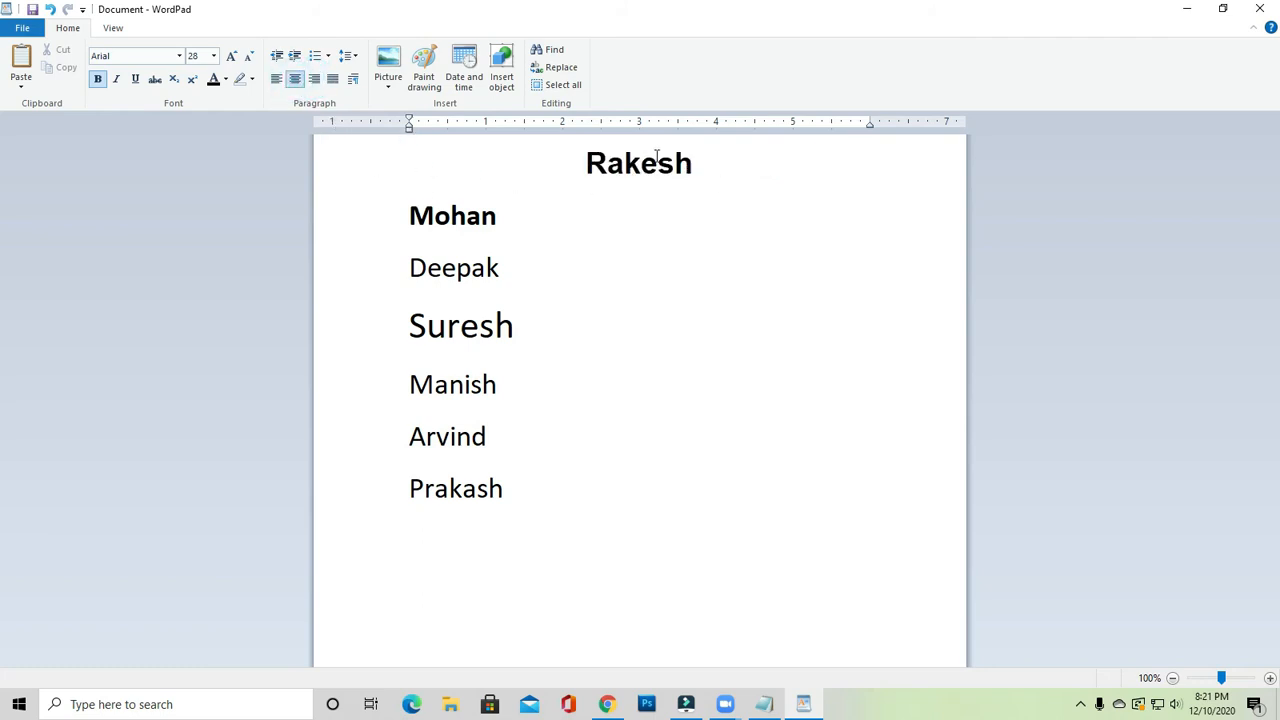
pyautogui.click(277, 80)
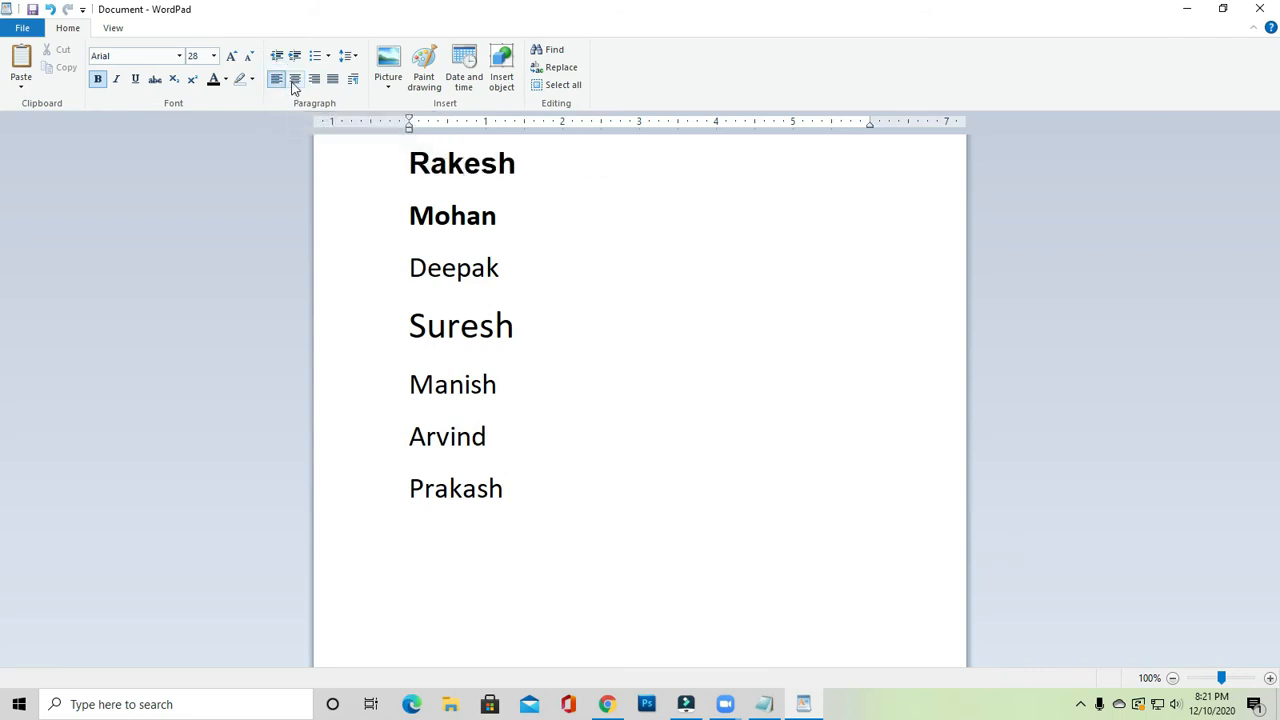
pyautogui.click(294, 80)
# Underline the centered first name and clear the selection.
pyautogui.moveTo(588, 190); pyautogui.dragTo(693, 170)
pyautogui.click(629, 214)
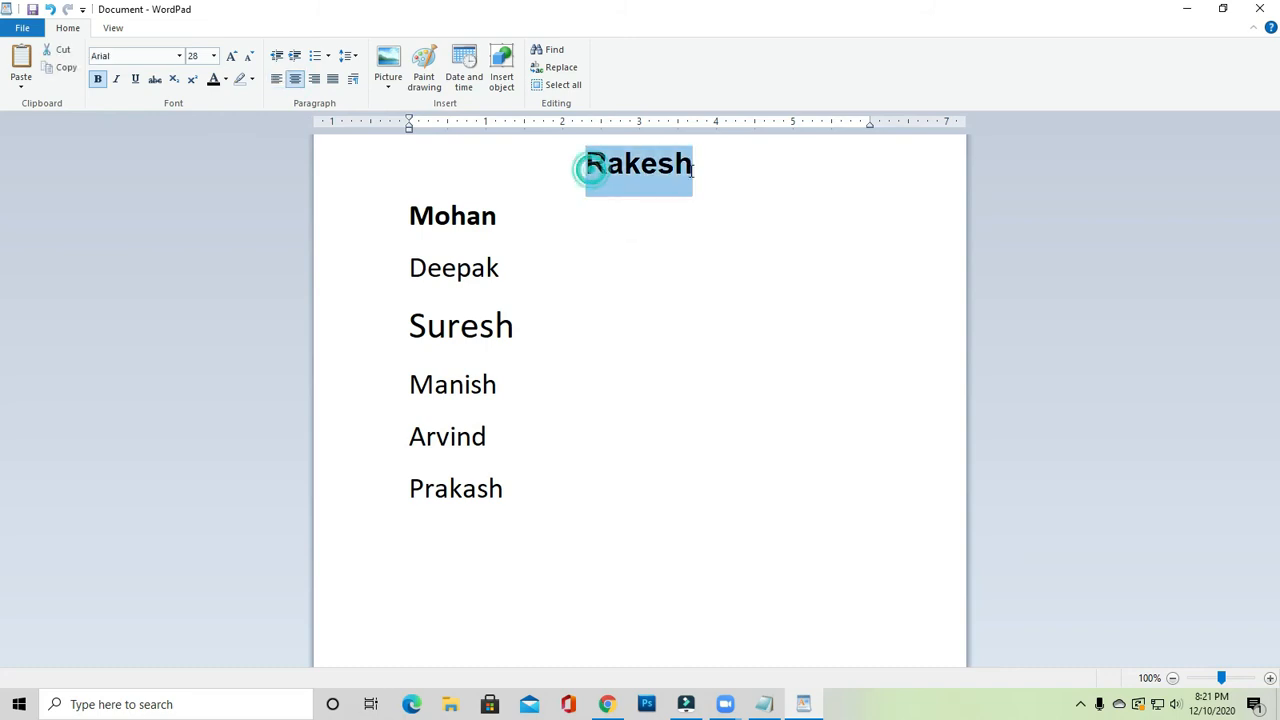
pyautogui.click(136, 80)
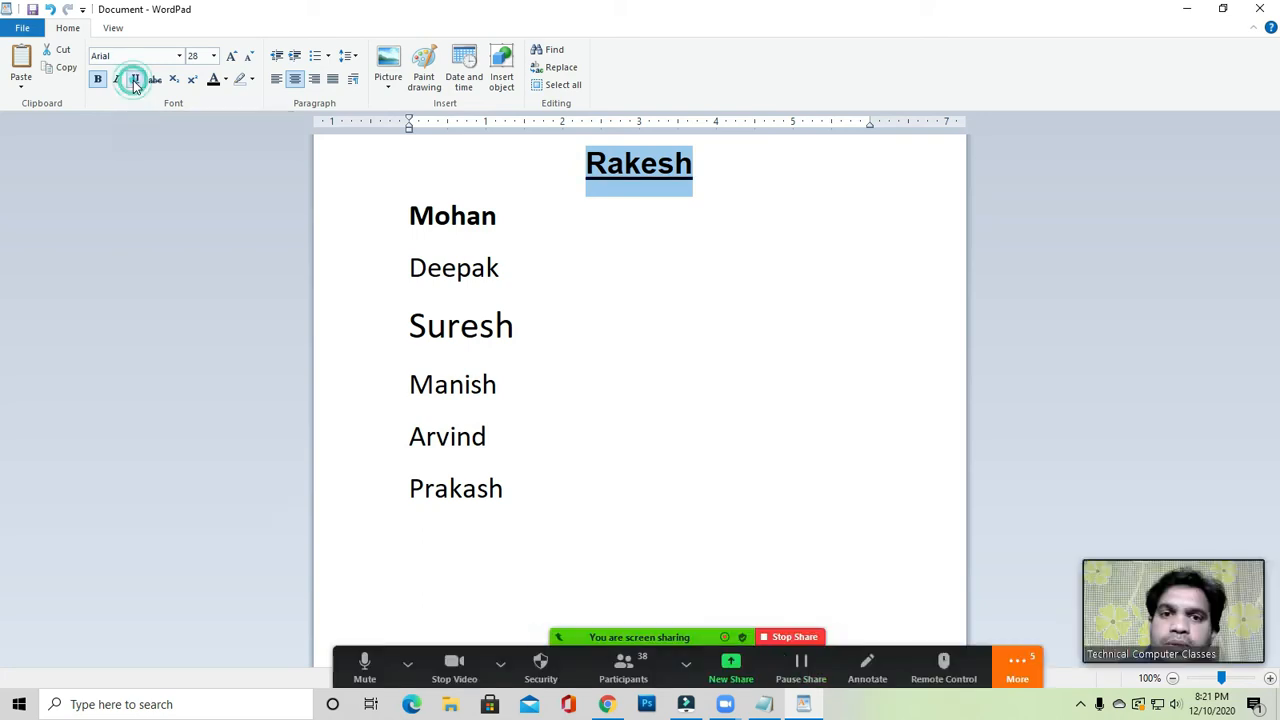
pyautogui.click(583, 270)
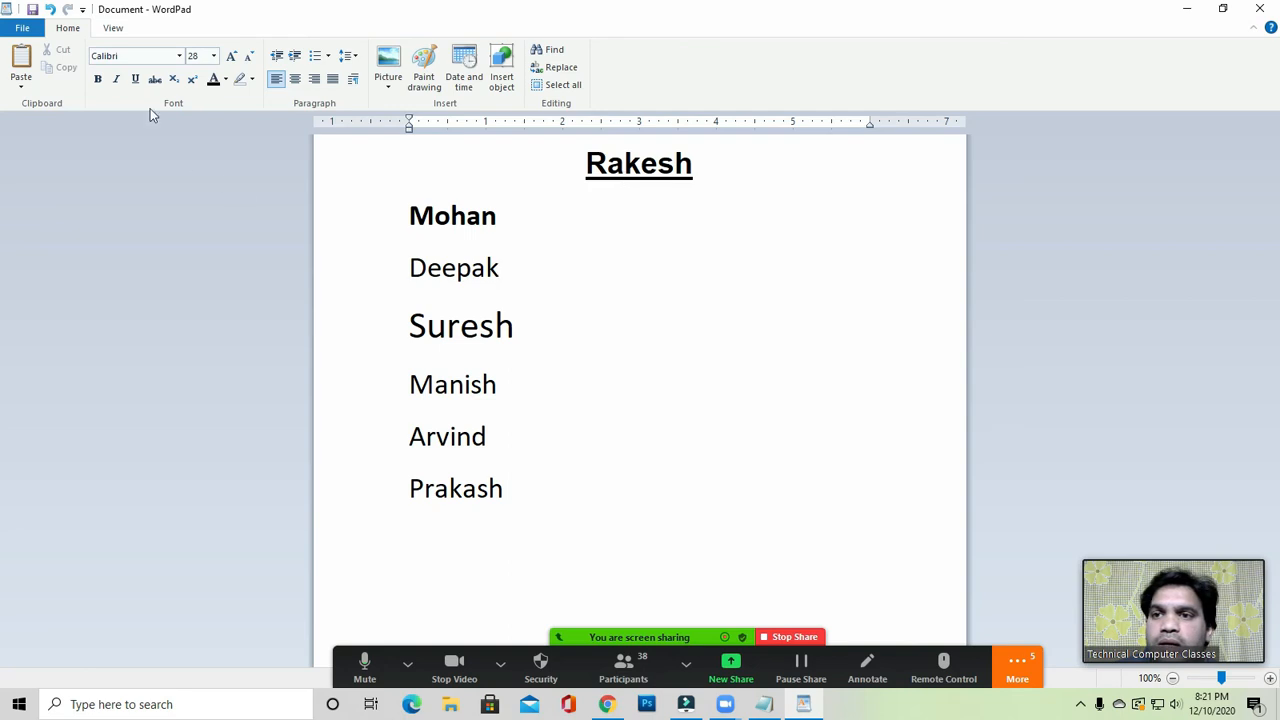
# Add a new line reading "Computar" directly below the third name in the list.
pyautogui.click(465, 217)
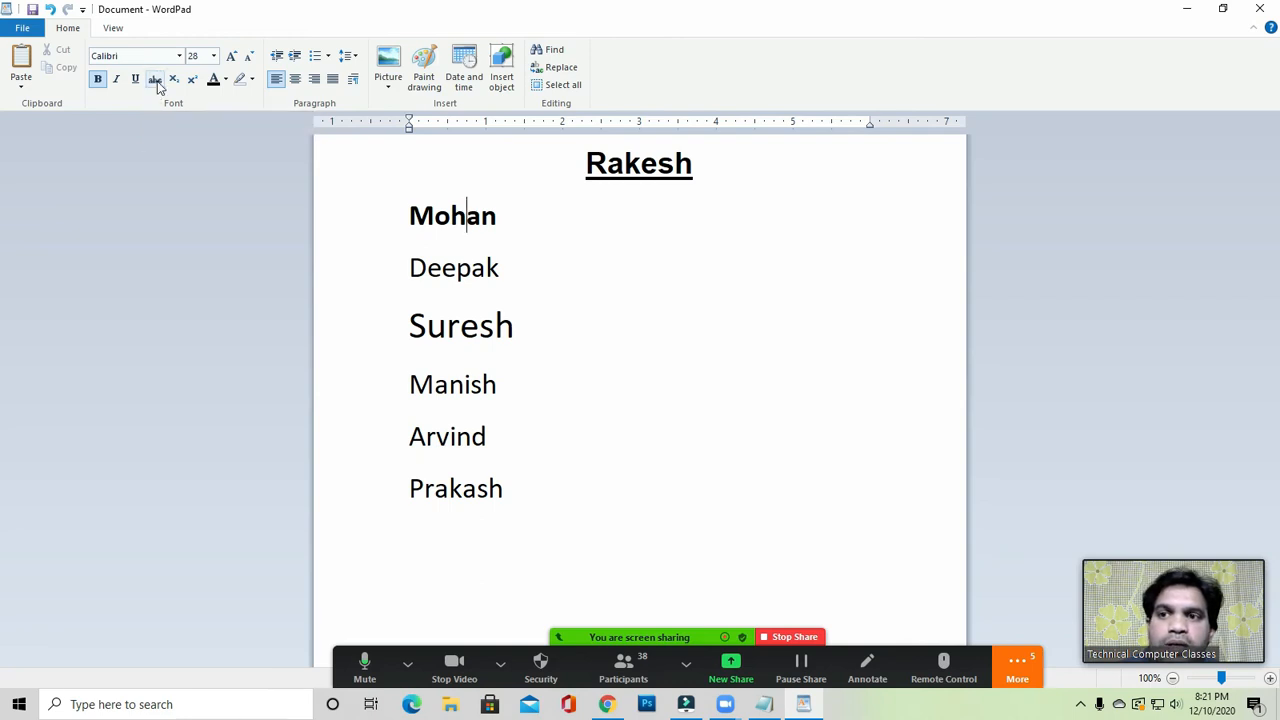
pyautogui.click(517, 267)
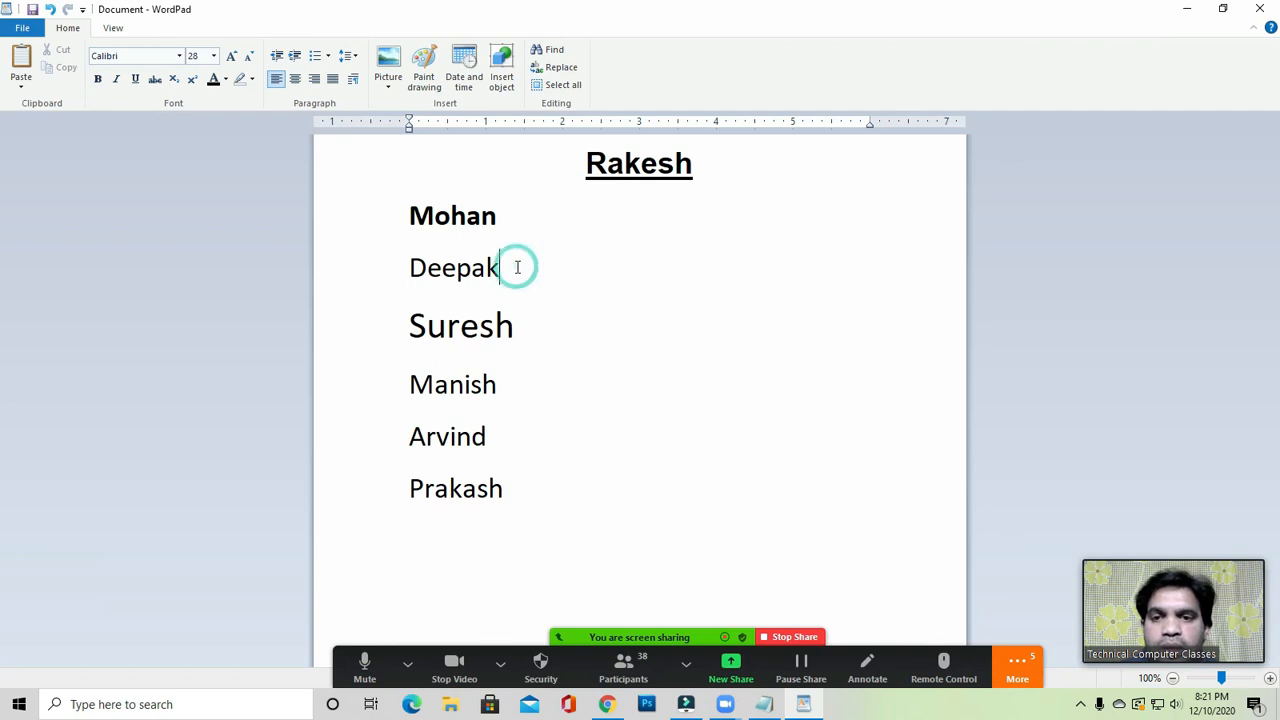
pyautogui.press('Return')
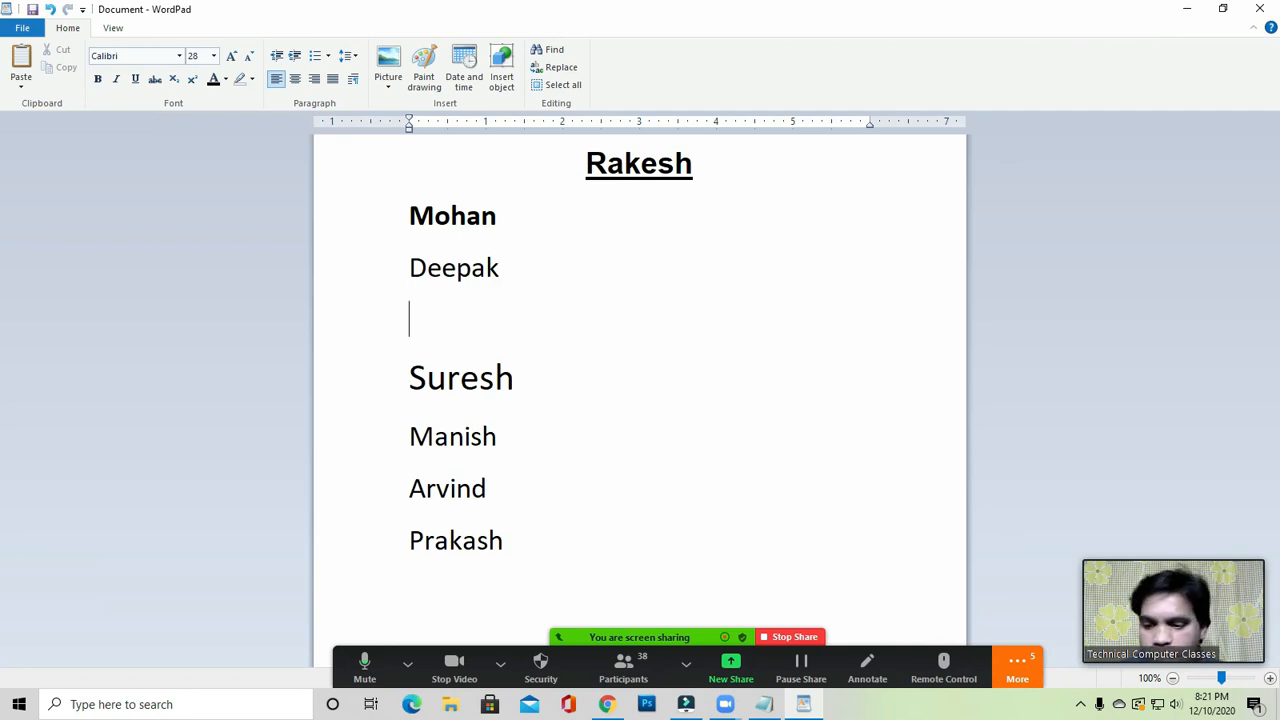
pyautogui.write('Compu')
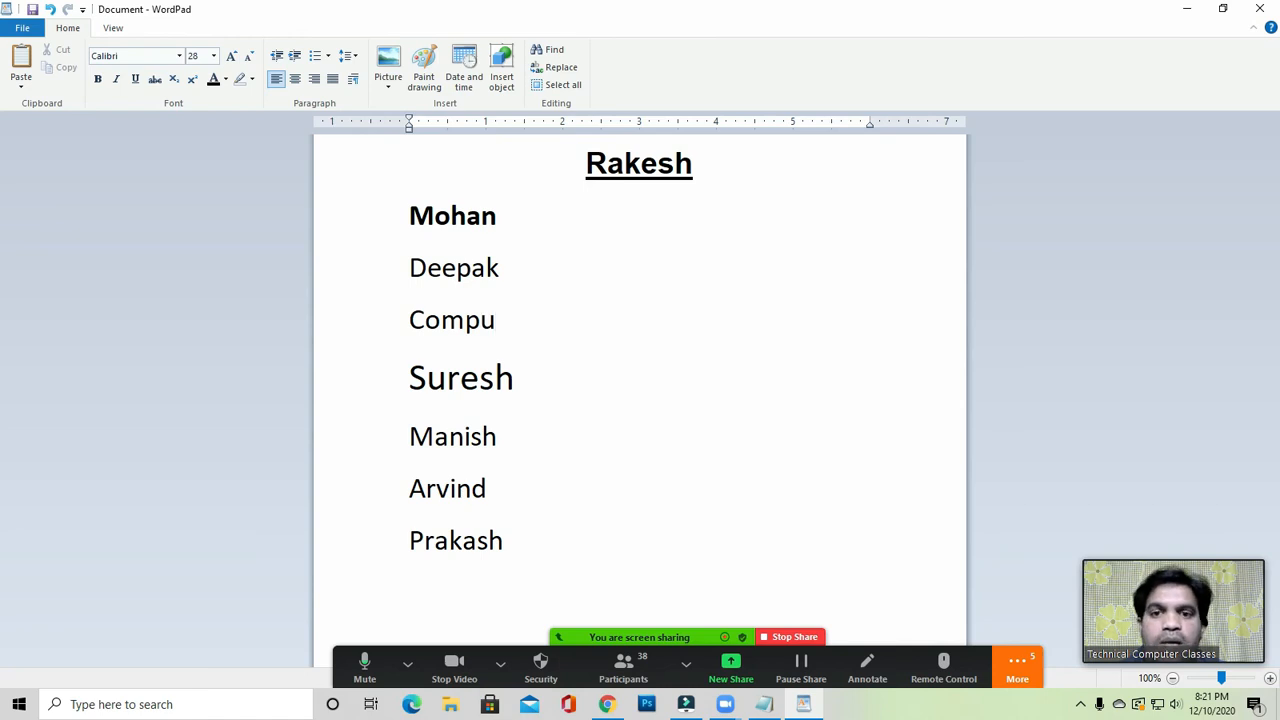
pyautogui.write('tar')
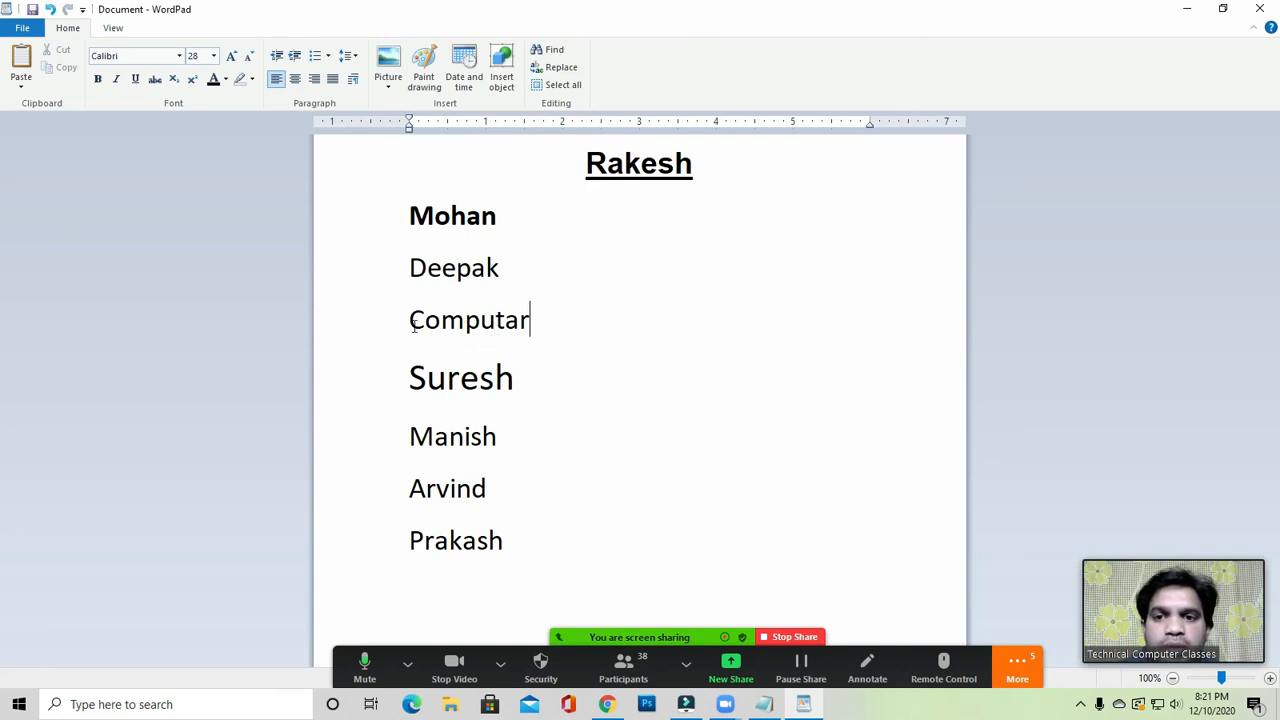
# Apply strikethrough to the word "Computar" and clear the selection.
pyautogui.moveTo(409, 320); pyautogui.dragTo(531, 321)
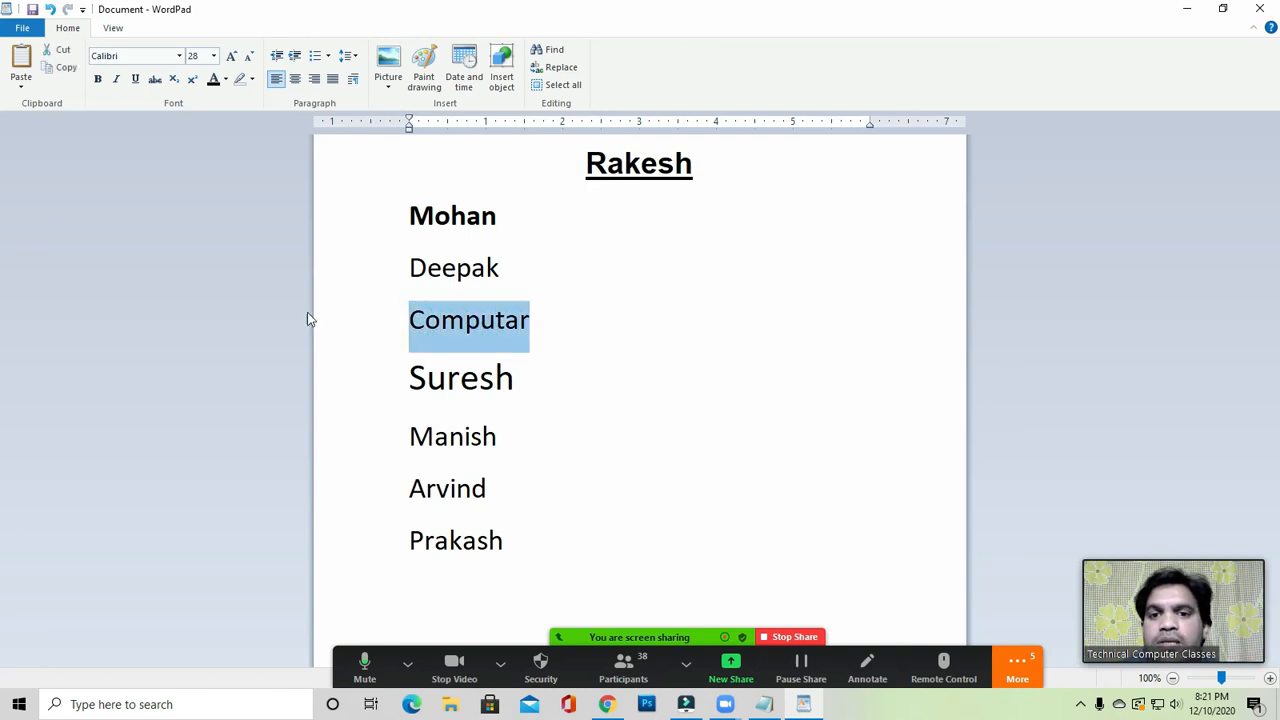
pyautogui.click(156, 84)
pyautogui.click(505, 361)
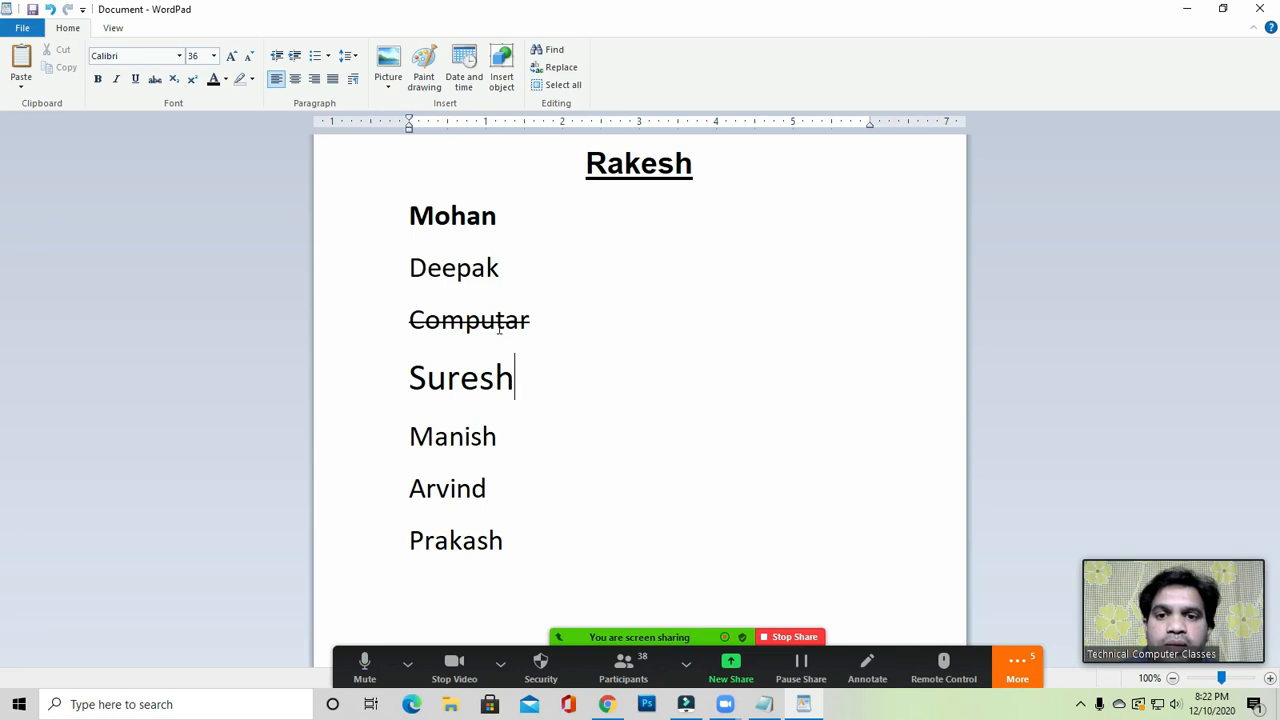
# Remove the strikethrough from the word "Computar".
pyautogui.moveTo(529, 322); pyautogui.dragTo(426, 328)
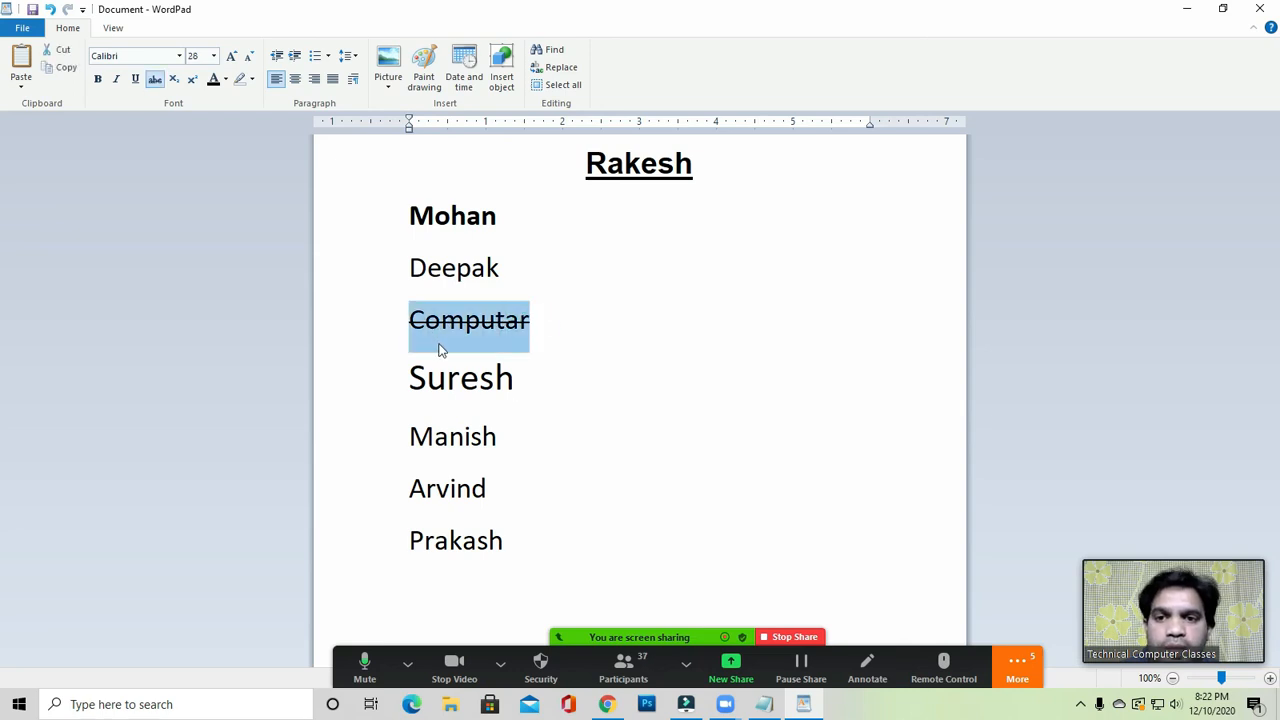
pyautogui.click(439, 343)
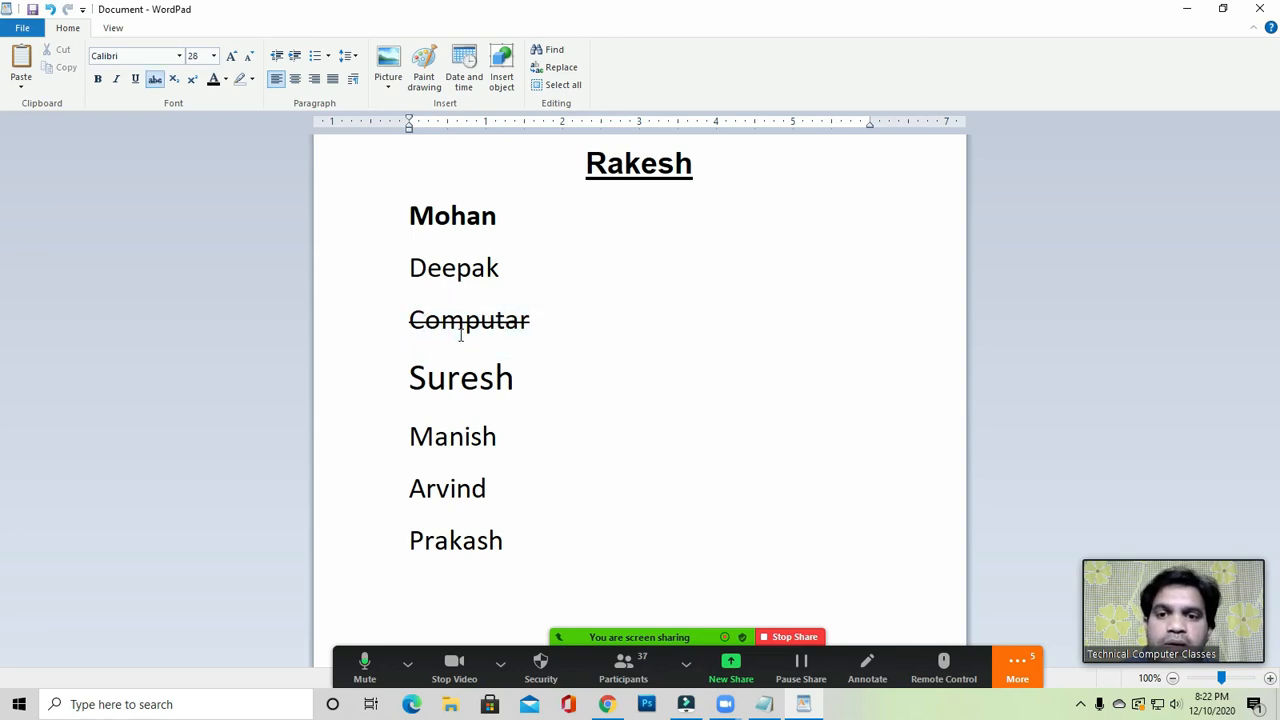
pyautogui.moveTo(409, 322); pyautogui.dragTo(518, 332)
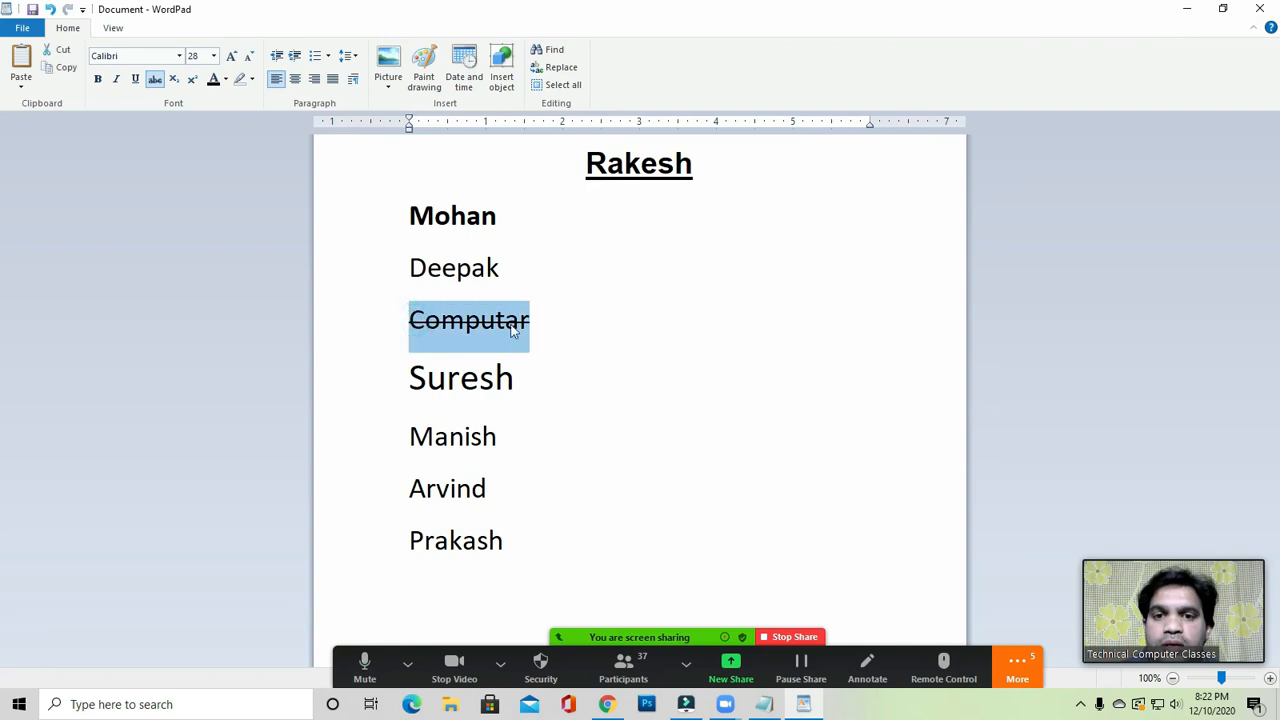
pyautogui.click(154, 81)
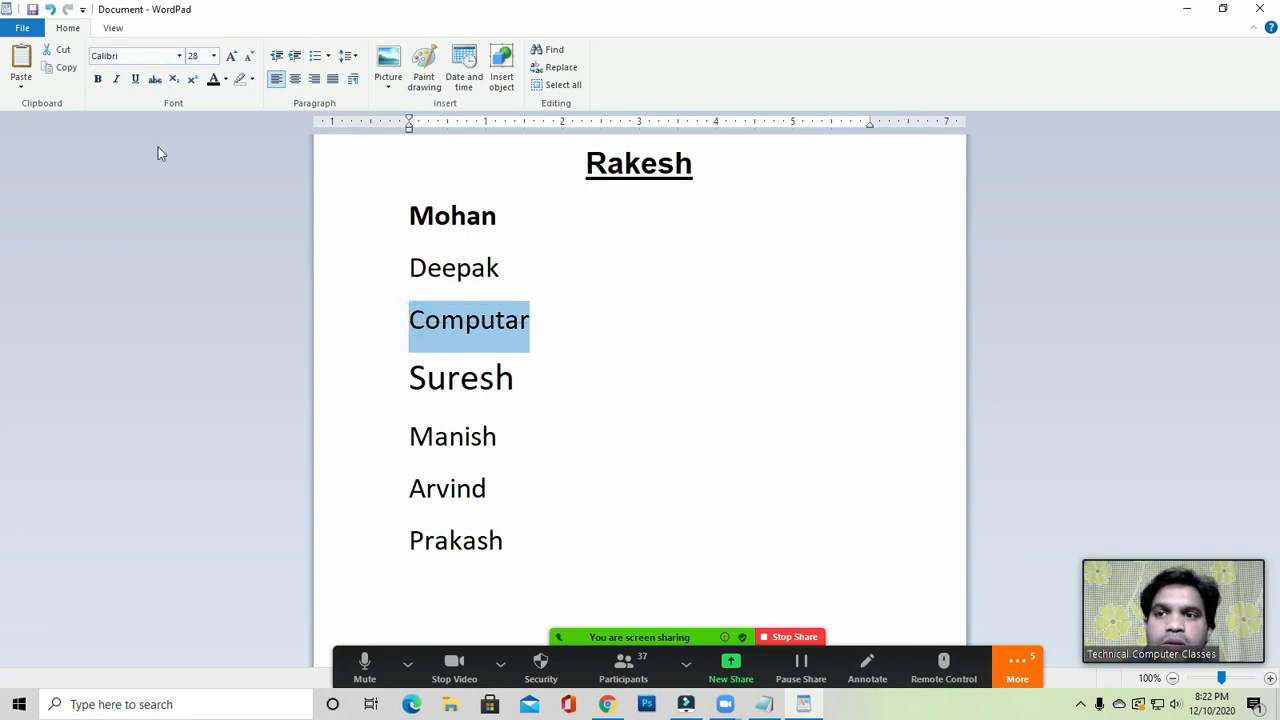
# Reapply strikethrough to the whole word "Computar" and place the cursor at the end of the name below it.
pyautogui.click(413, 320)
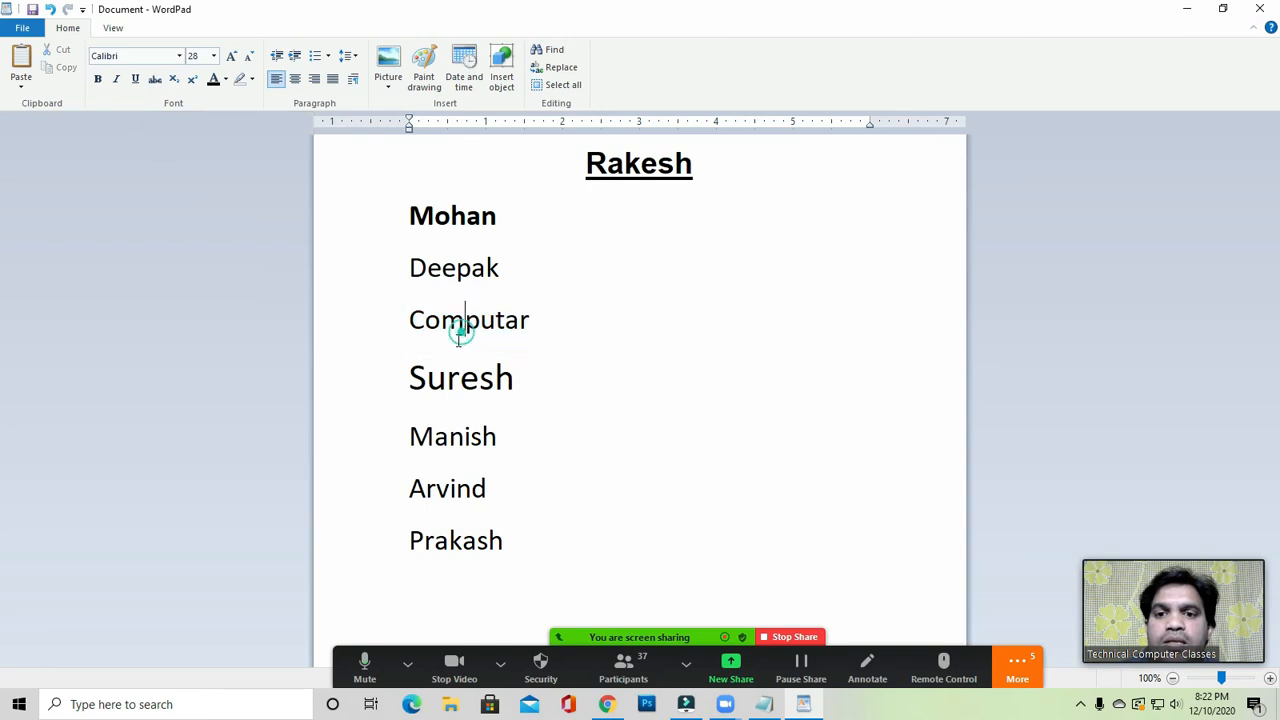
pyautogui.doubleClick(413, 321)
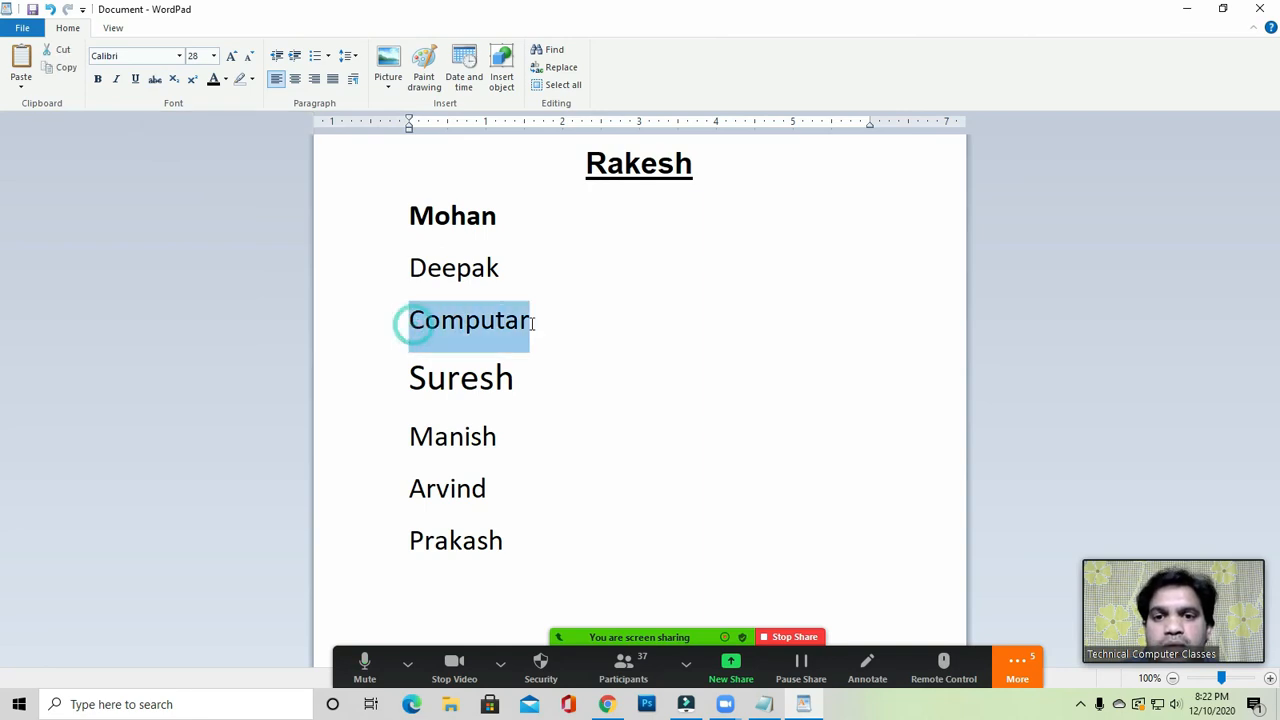
pyautogui.click(155, 80)
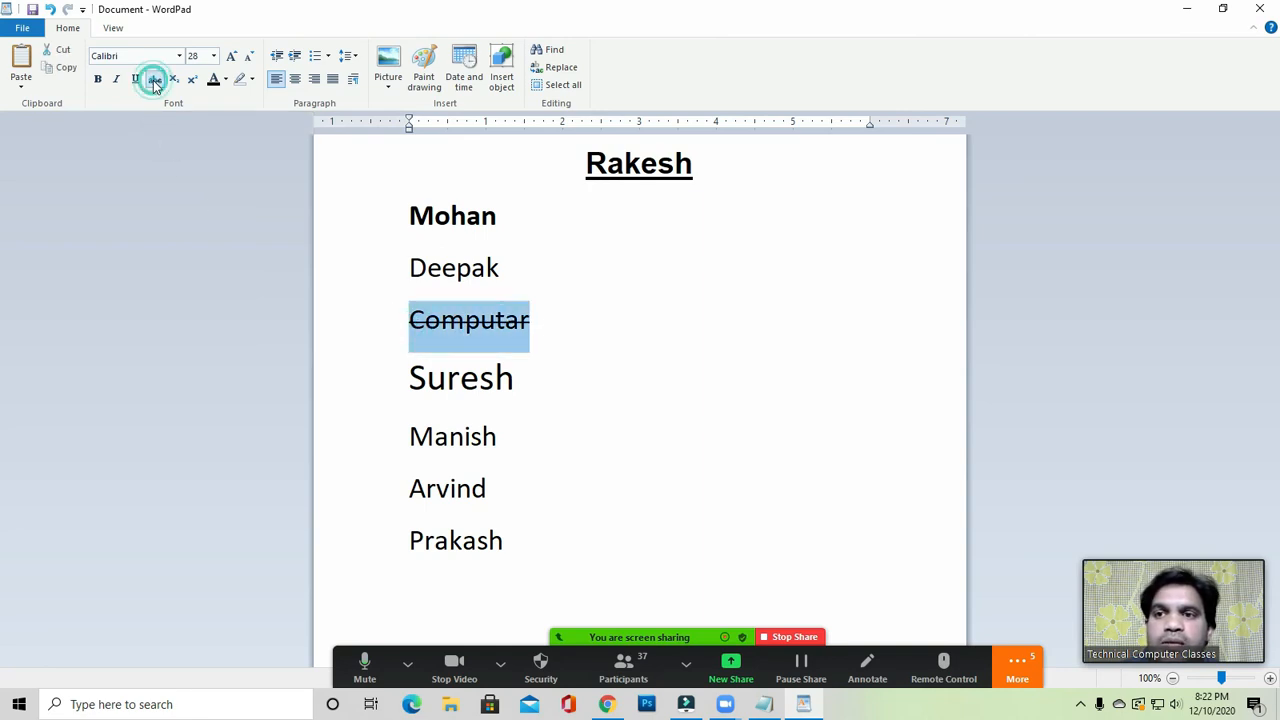
pyautogui.click(550, 367)
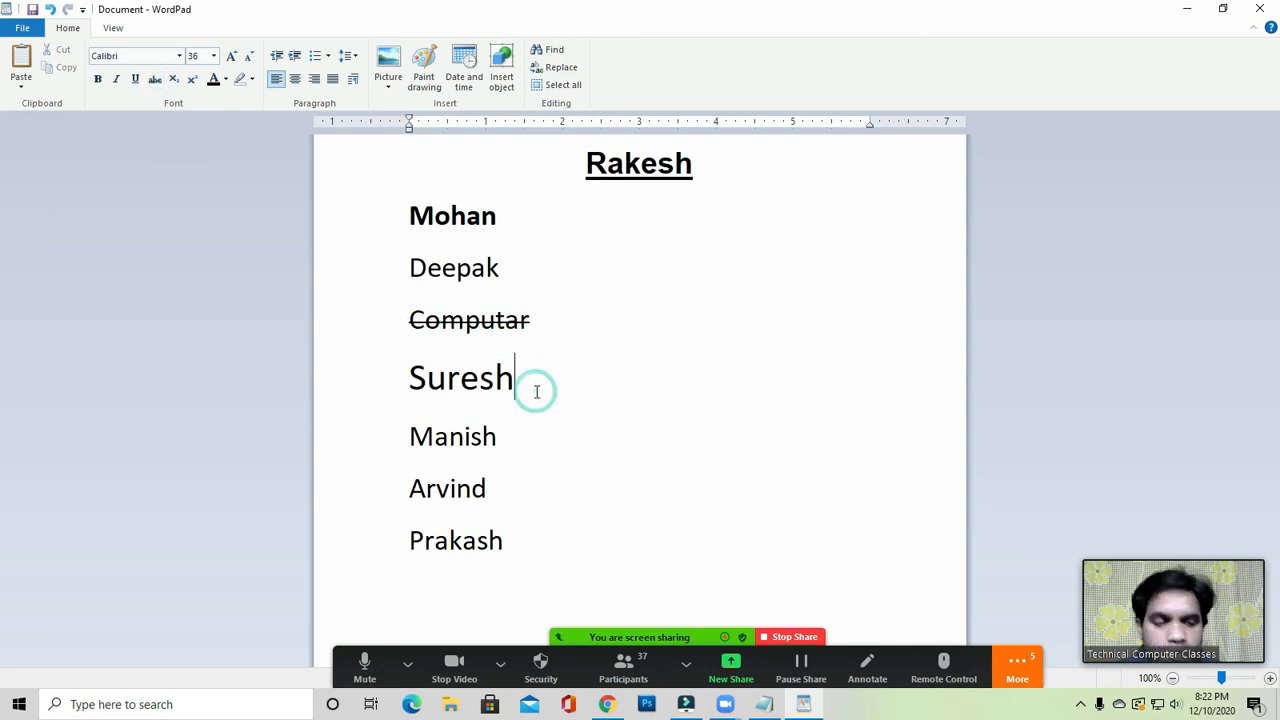
# Add two new lines reading "10th" and "12th" below the name that follows the struck-through word.
pyautogui.press('Return')
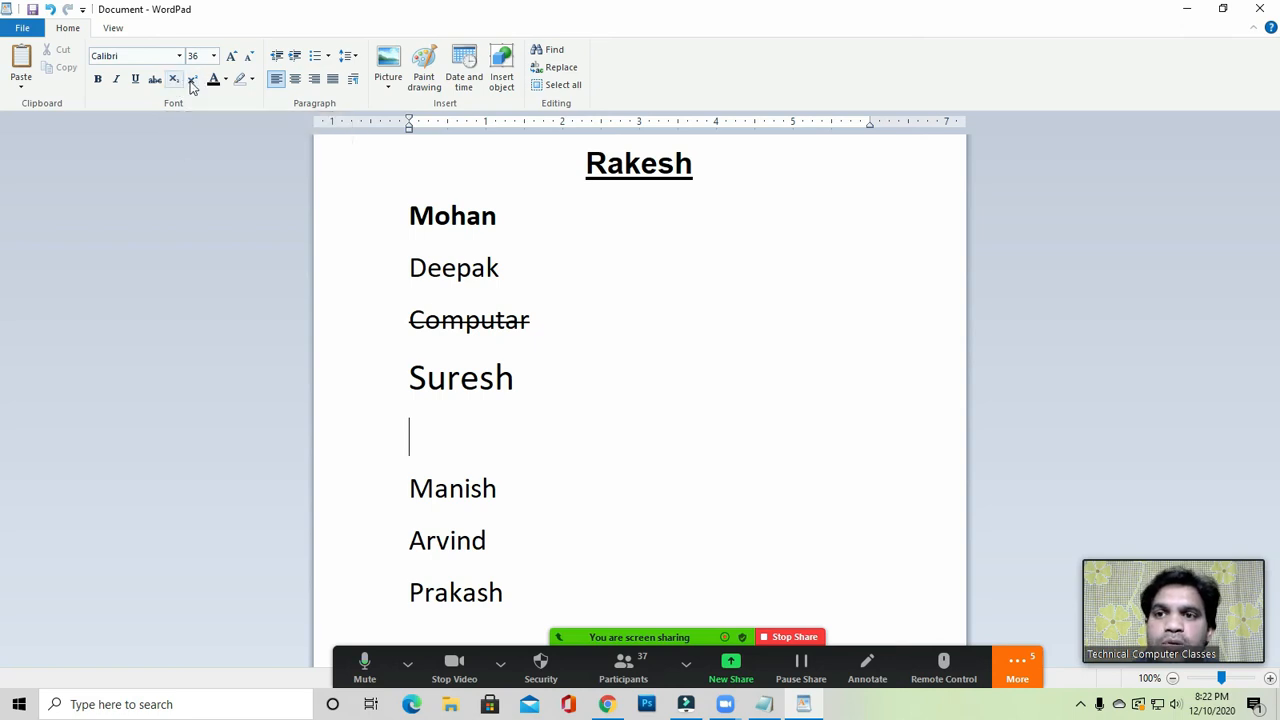
pyautogui.click(435, 428)
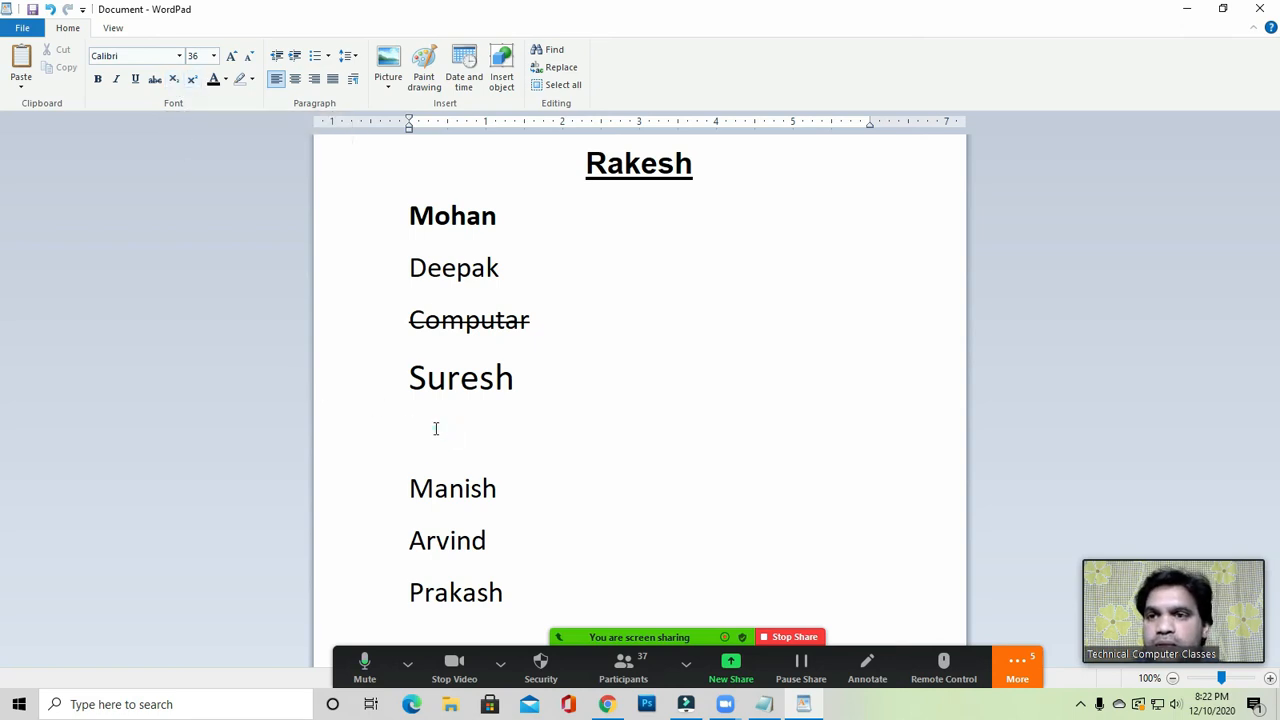
pyautogui.write('10th')
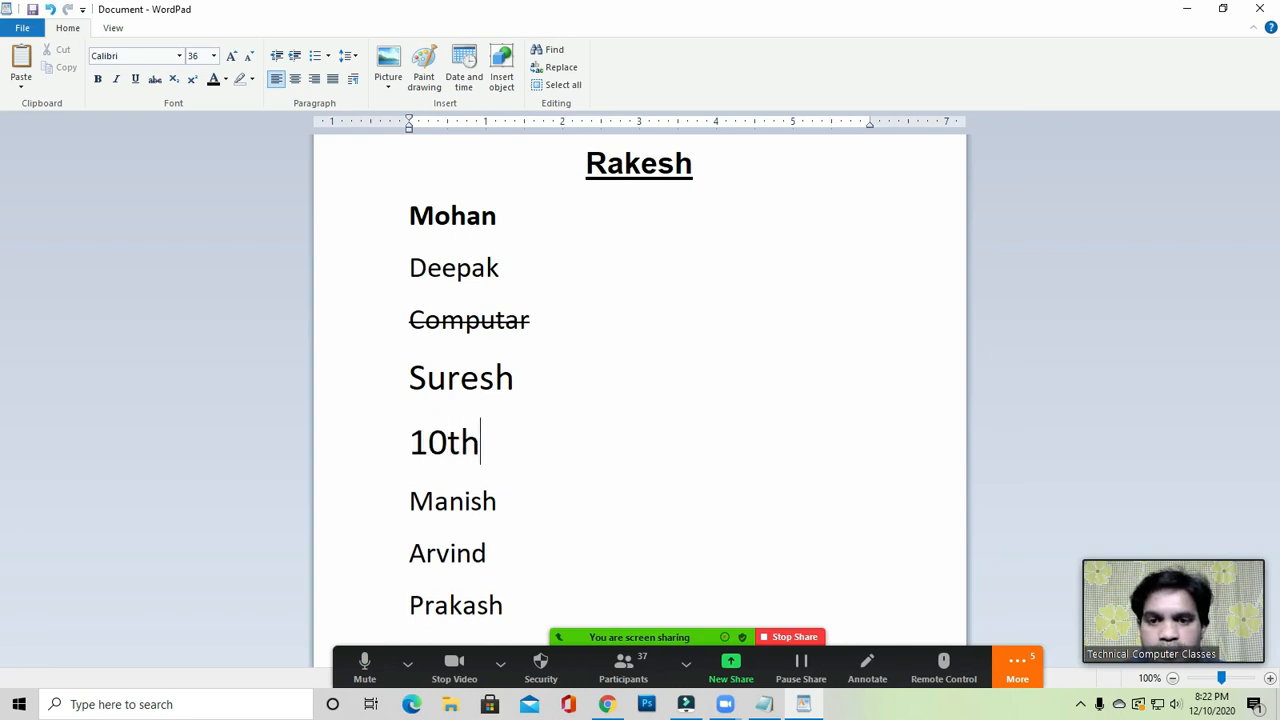
pyautogui.press('Return')
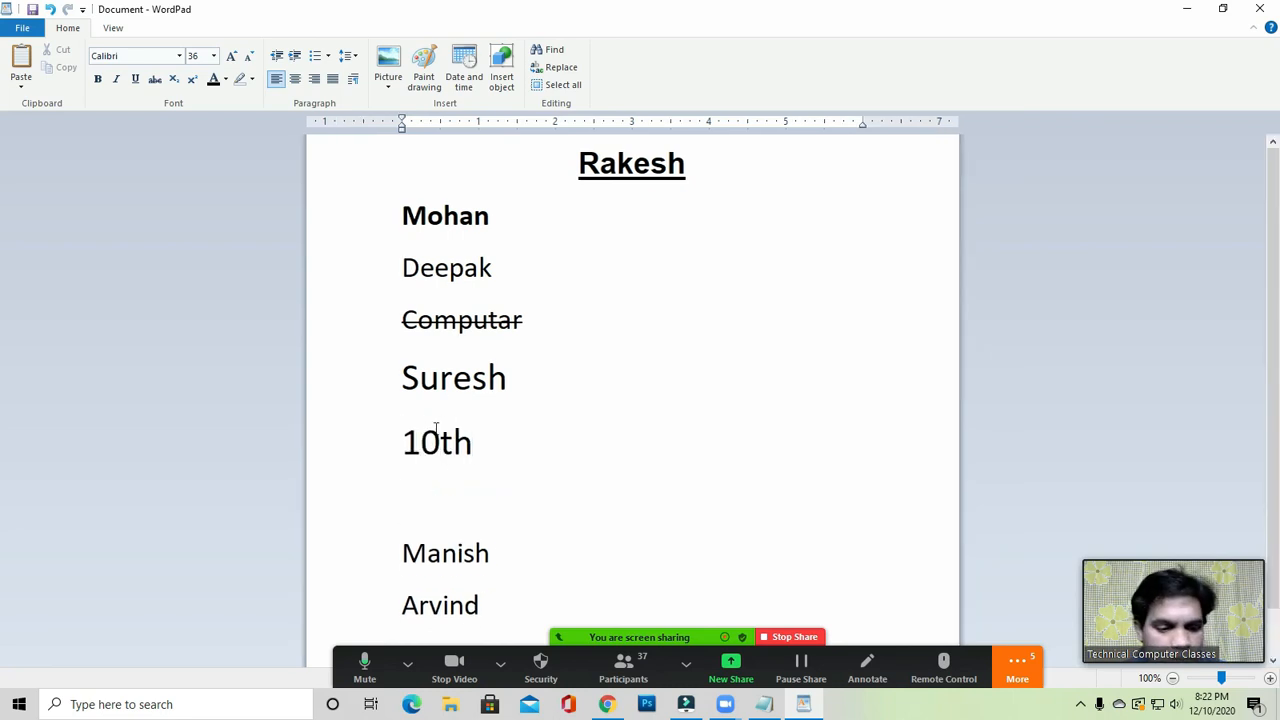
pyautogui.write('12th')
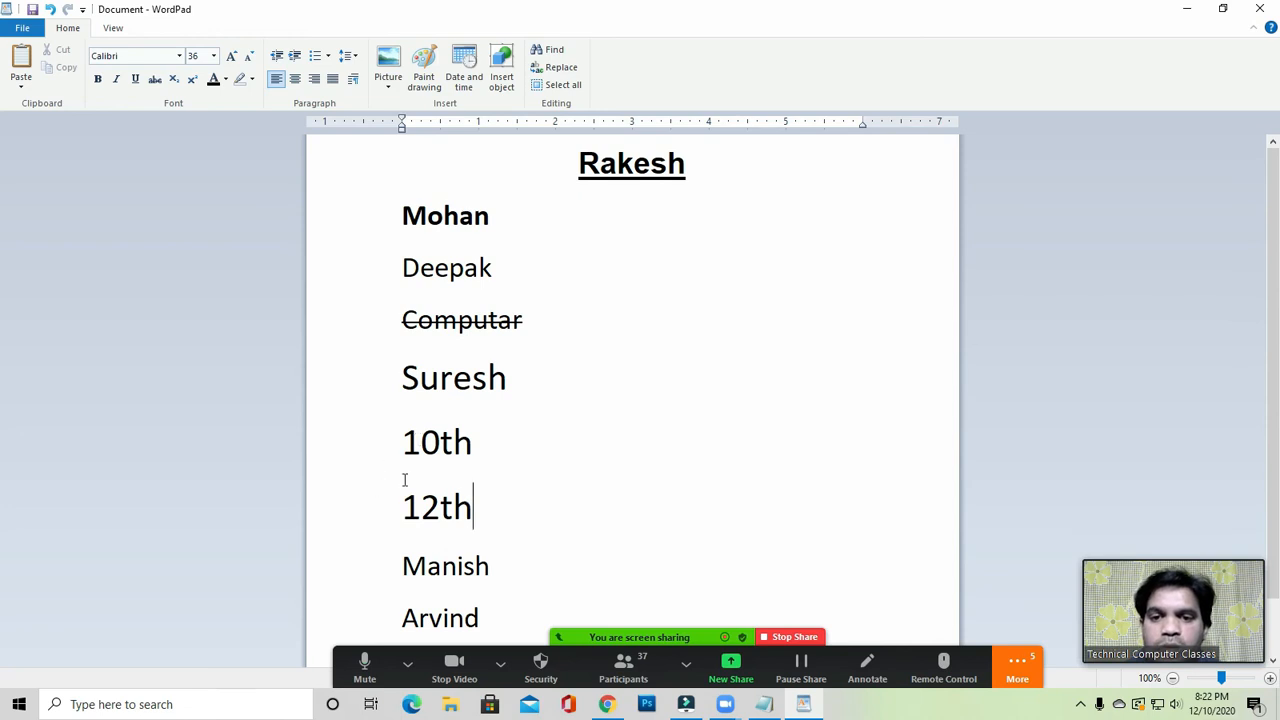
# Format the "th" in "10th" as superscript and clear the selection.
pyautogui.moveTo(440, 448); pyautogui.dragTo(473, 452)
pyautogui.click(472, 450)
pyautogui.press('Home')
pyautogui.hotkey('shift', 'End')
pyautogui.click(464, 469)
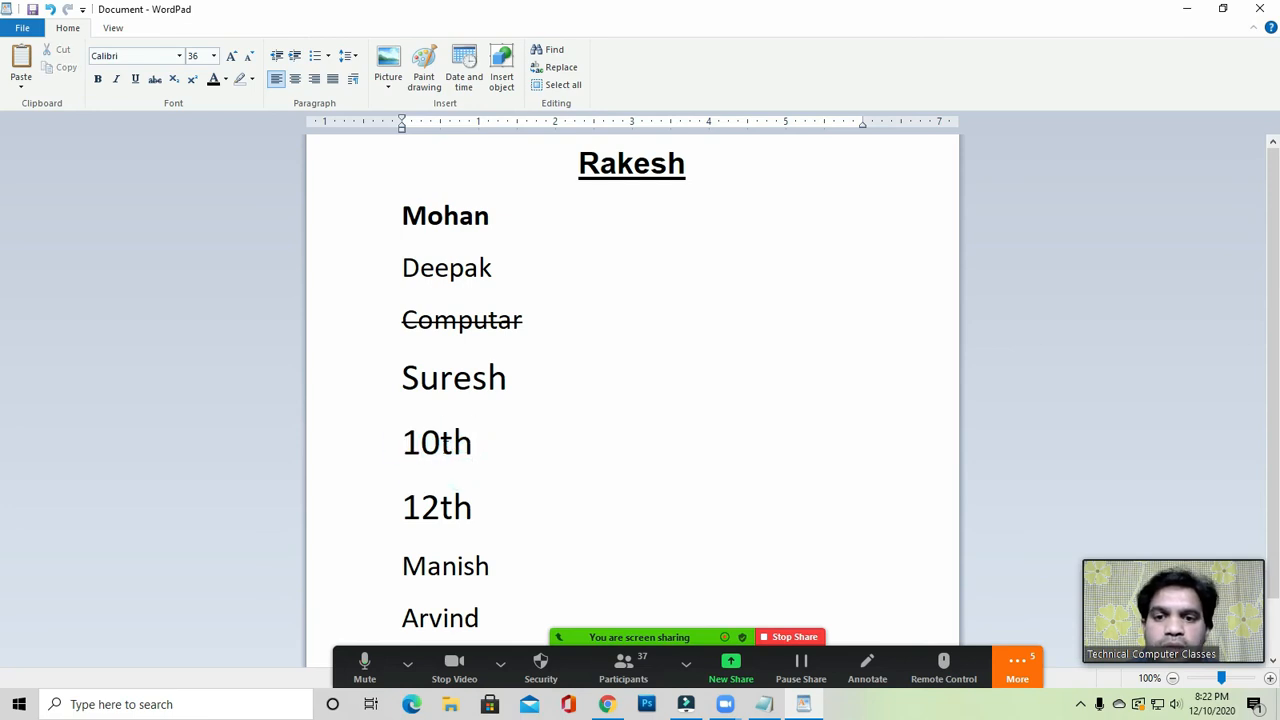
pyautogui.moveTo(439, 448); pyautogui.dragTo(474, 449)
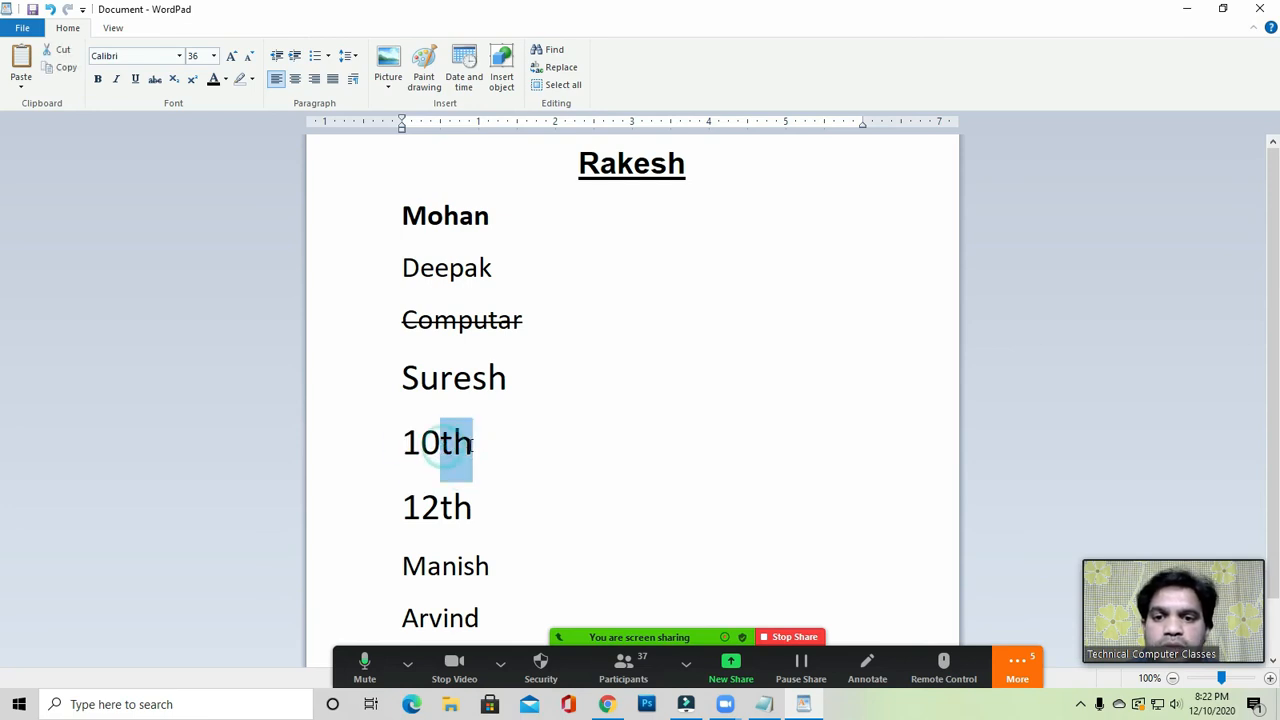
pyautogui.click(193, 80)
pyautogui.click(442, 438)
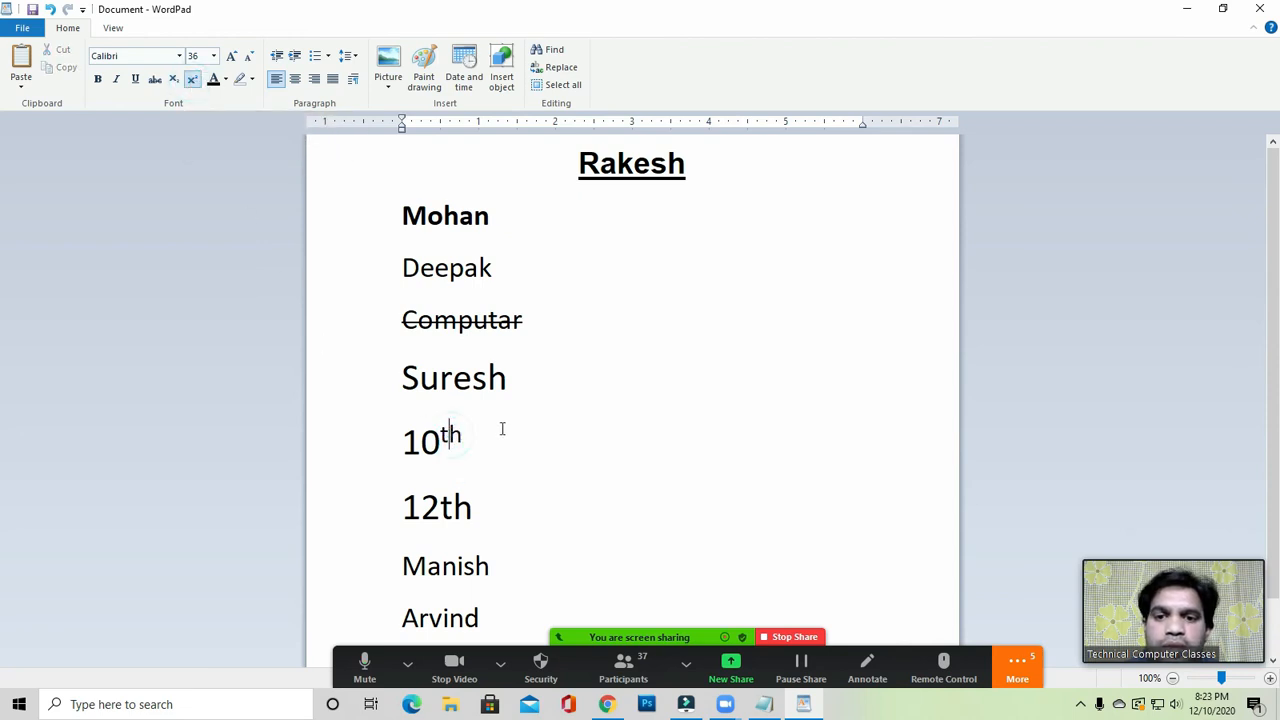
pyautogui.click(494, 466)
# Format the "th" in "12th" as superscript and clear the selection.
pyautogui.moveTo(441, 508); pyautogui.dragTo(474, 508)
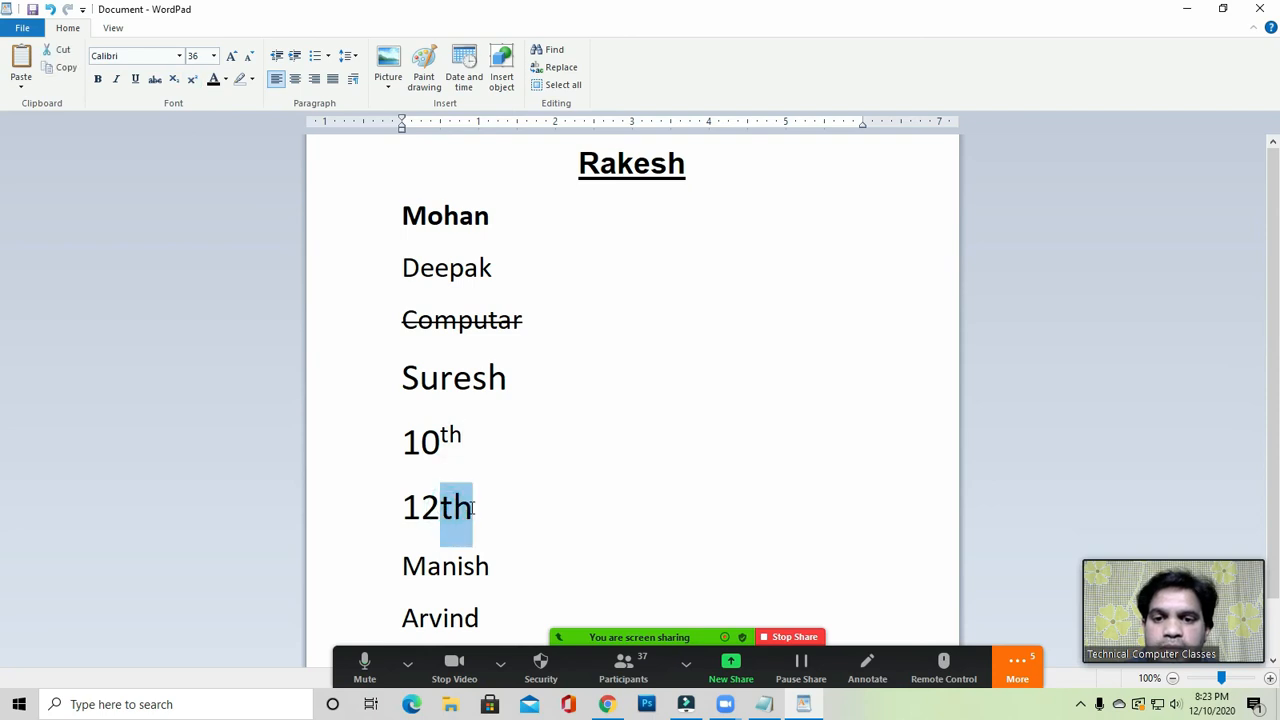
pyautogui.click(193, 80)
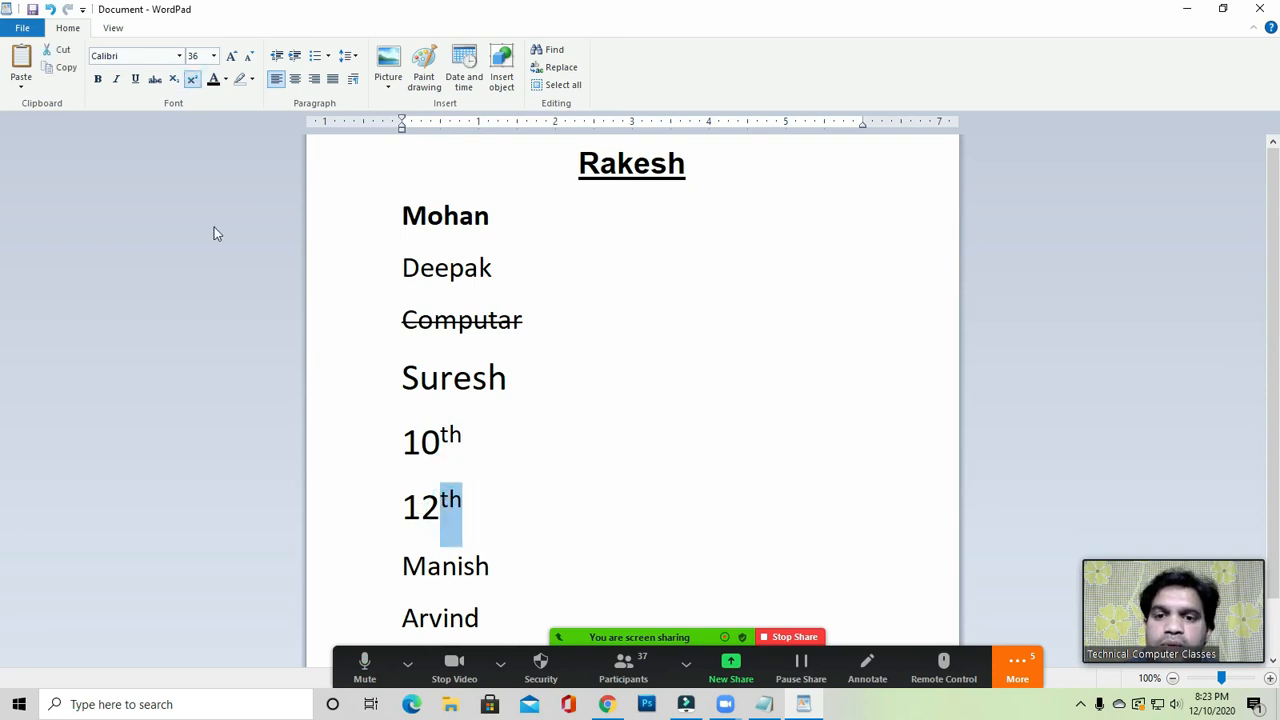
pyautogui.click(532, 382)
# Insert two lines reading "H2O" and "NA2" above the "10th" line.
pyautogui.click(398, 442)
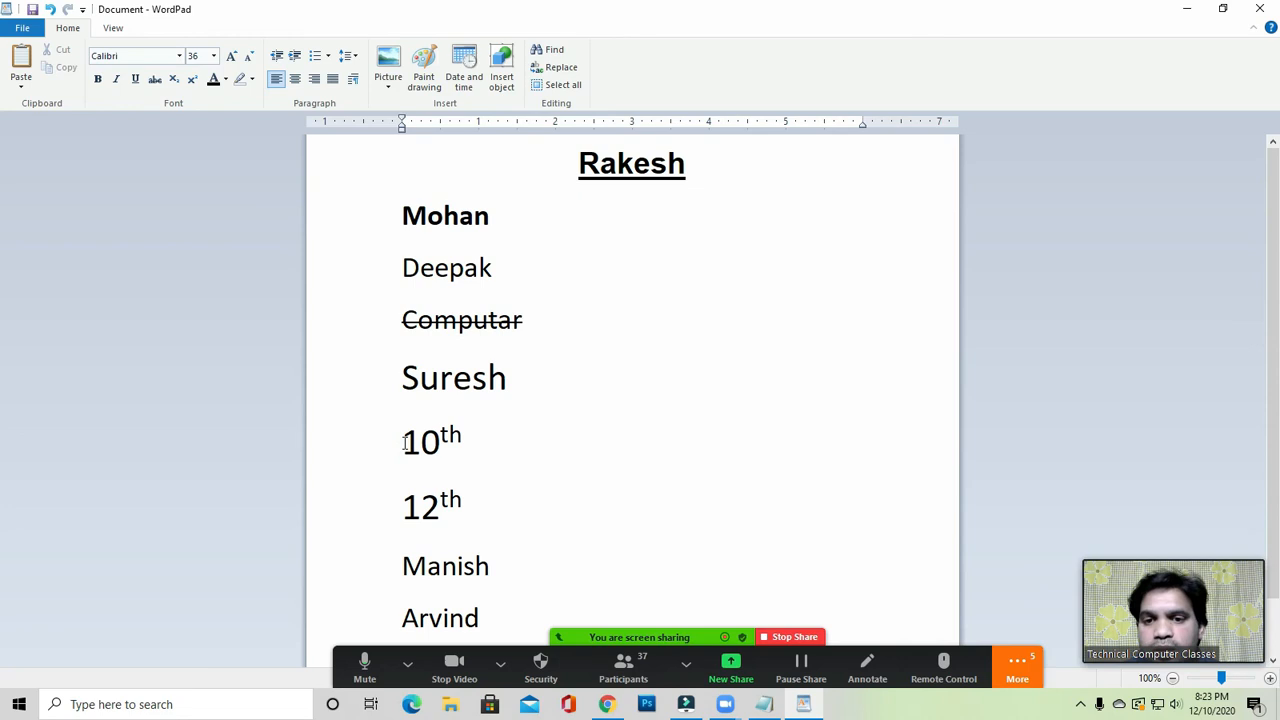
pyautogui.press('Return')
pyautogui.press('Up')
pyautogui.write('H')
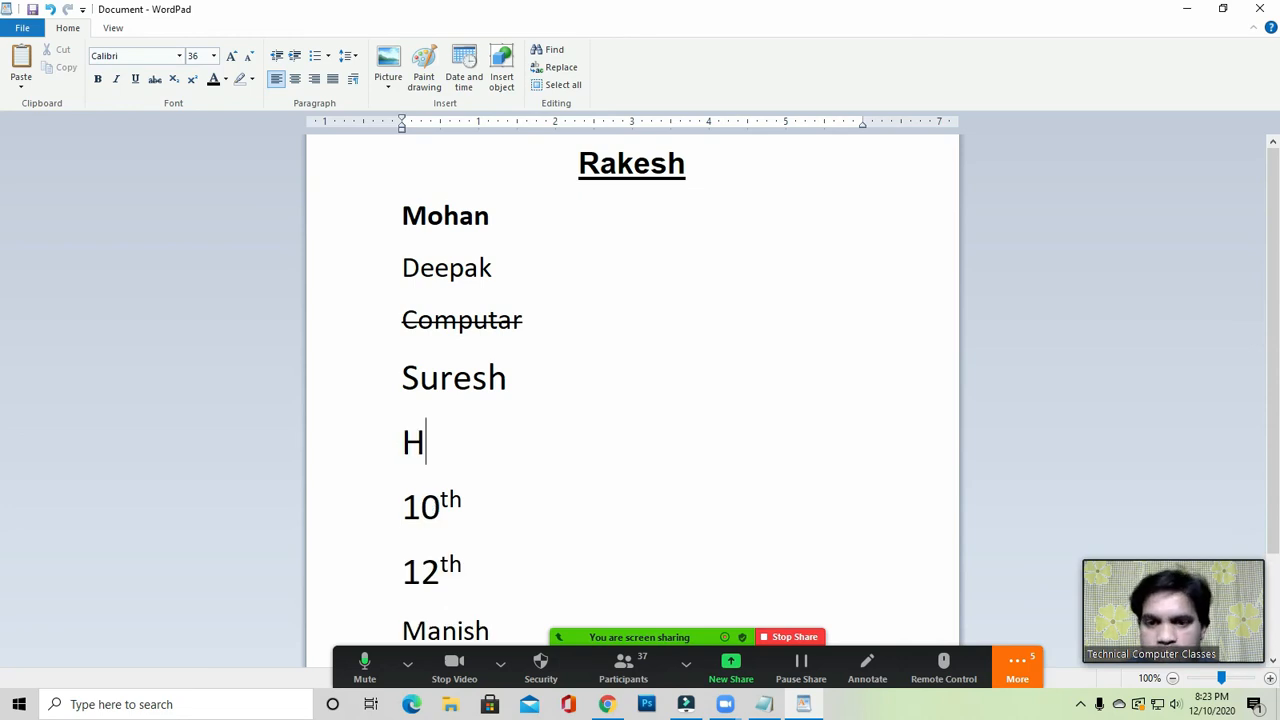
pyautogui.write('2o')
pyautogui.press('Return')
pyautogui.press('BackSpace')
pyautogui.press('BackSpace')
pyautogui.write('O')
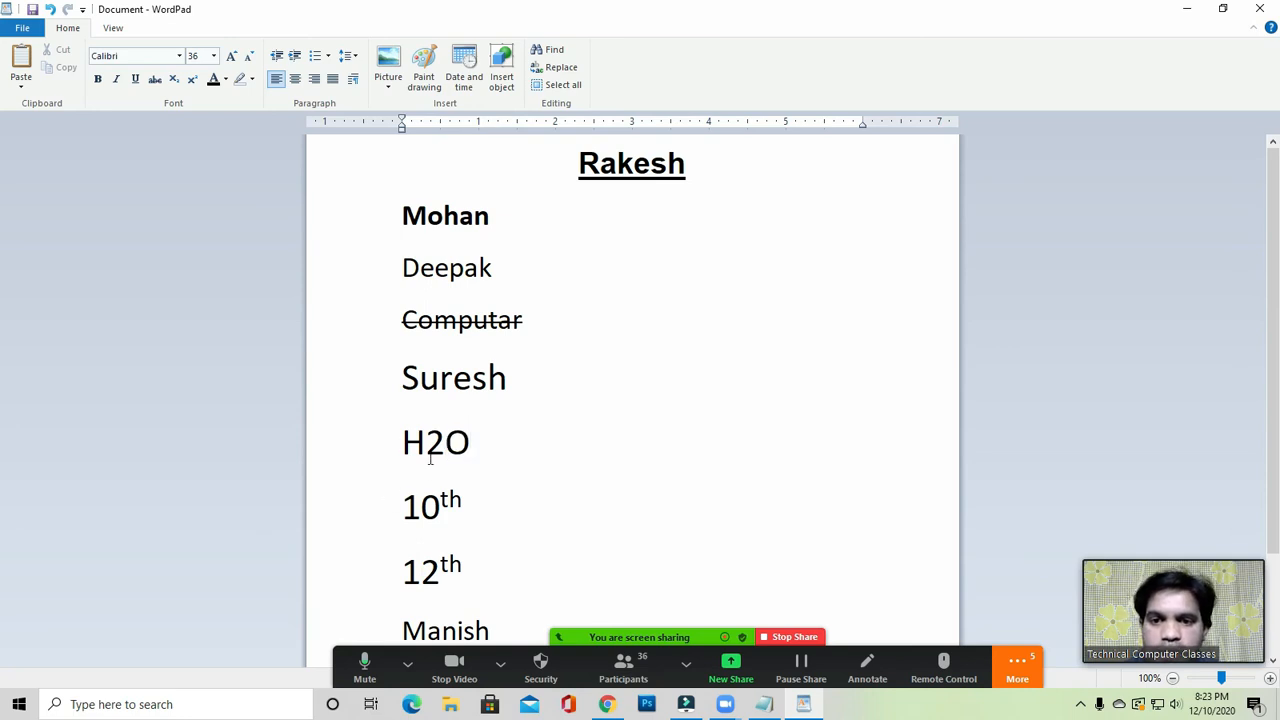
pyautogui.press('Return')
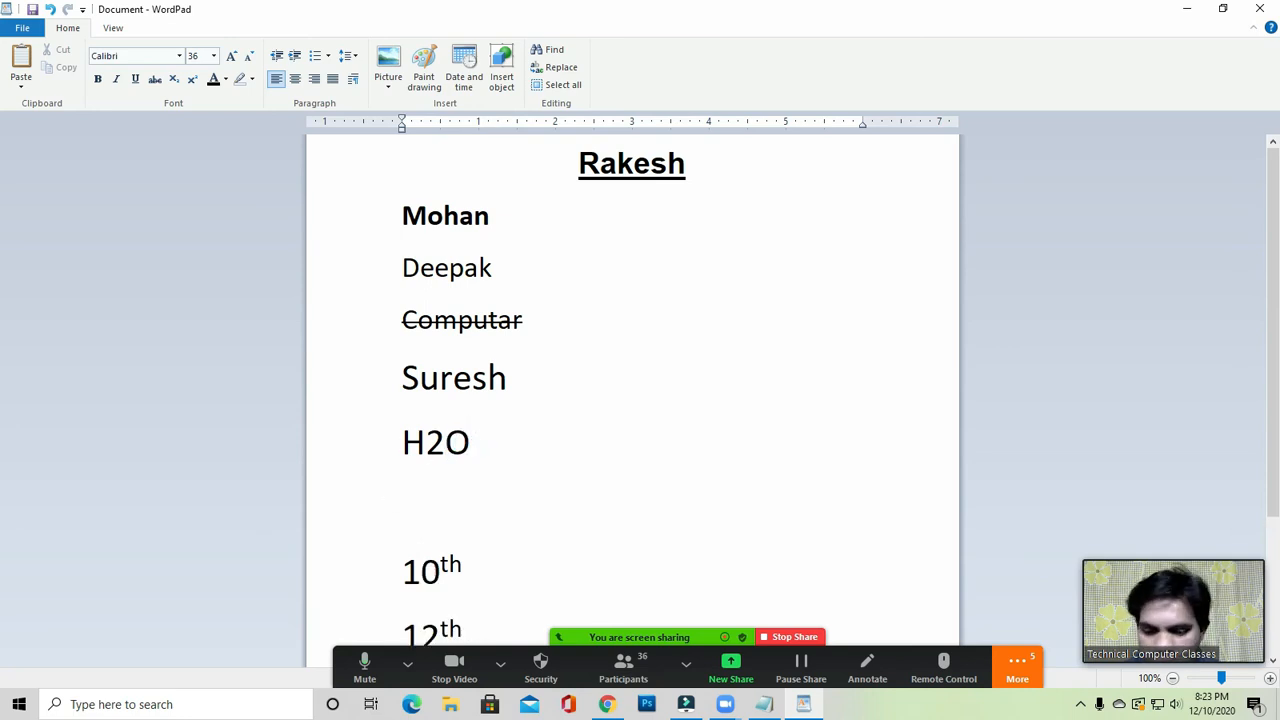
pyautogui.write('NA2')
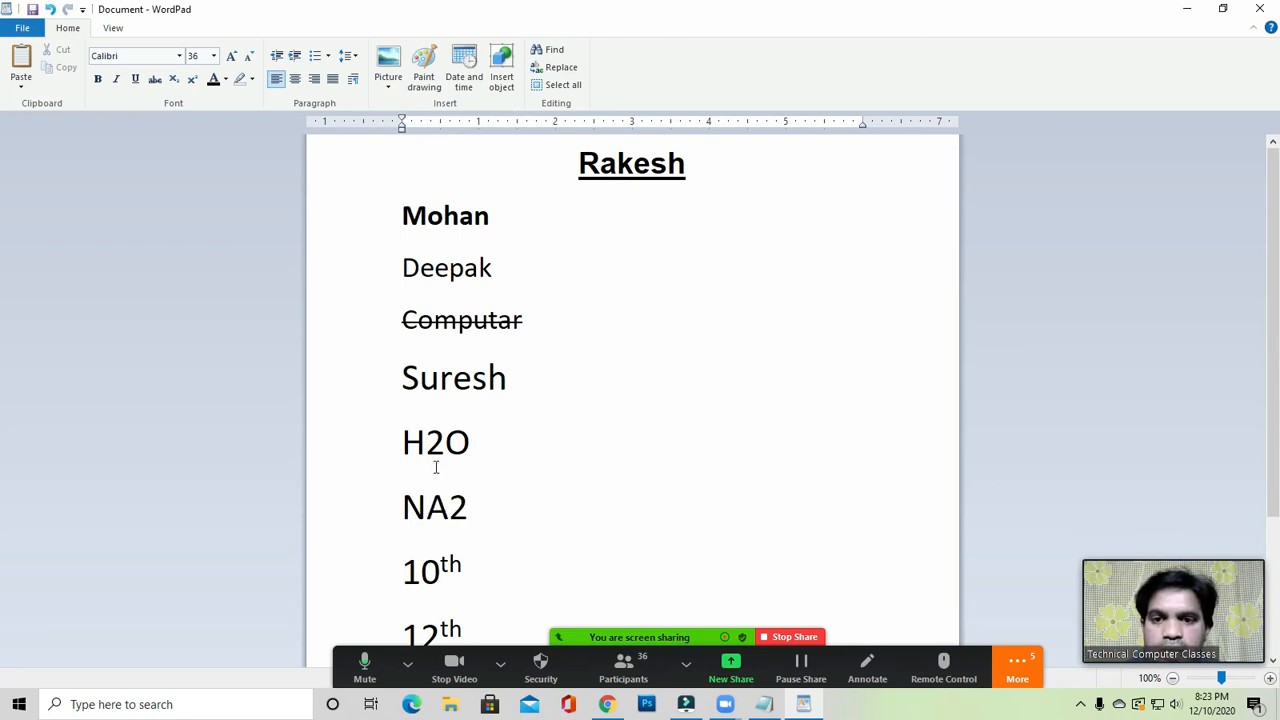
# Format the 2 in both "H2O" and "NA2" as subscript and clear the selection.
pyautogui.moveTo(430, 443); pyautogui.dragTo(446, 450)
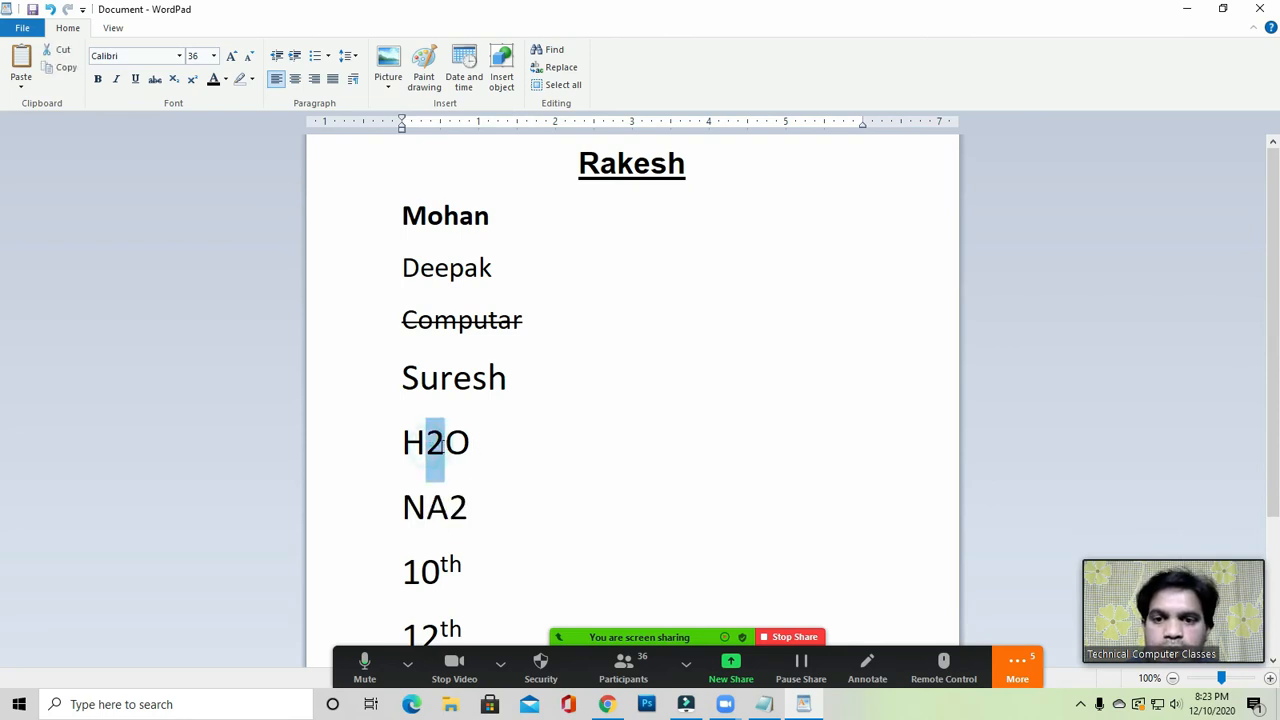
pyautogui.click(173, 80)
pyautogui.click(497, 398)
pyautogui.moveTo(449, 510); pyautogui.dragTo(467, 512)
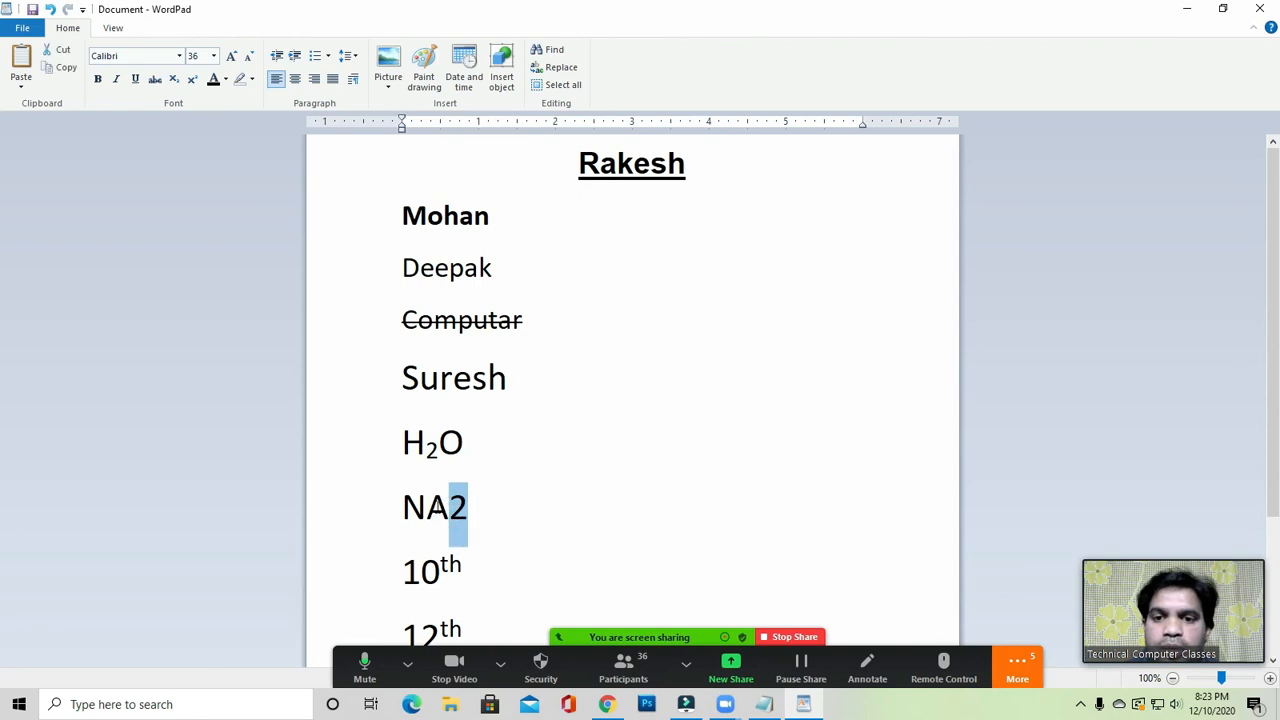
pyautogui.click(173, 80)
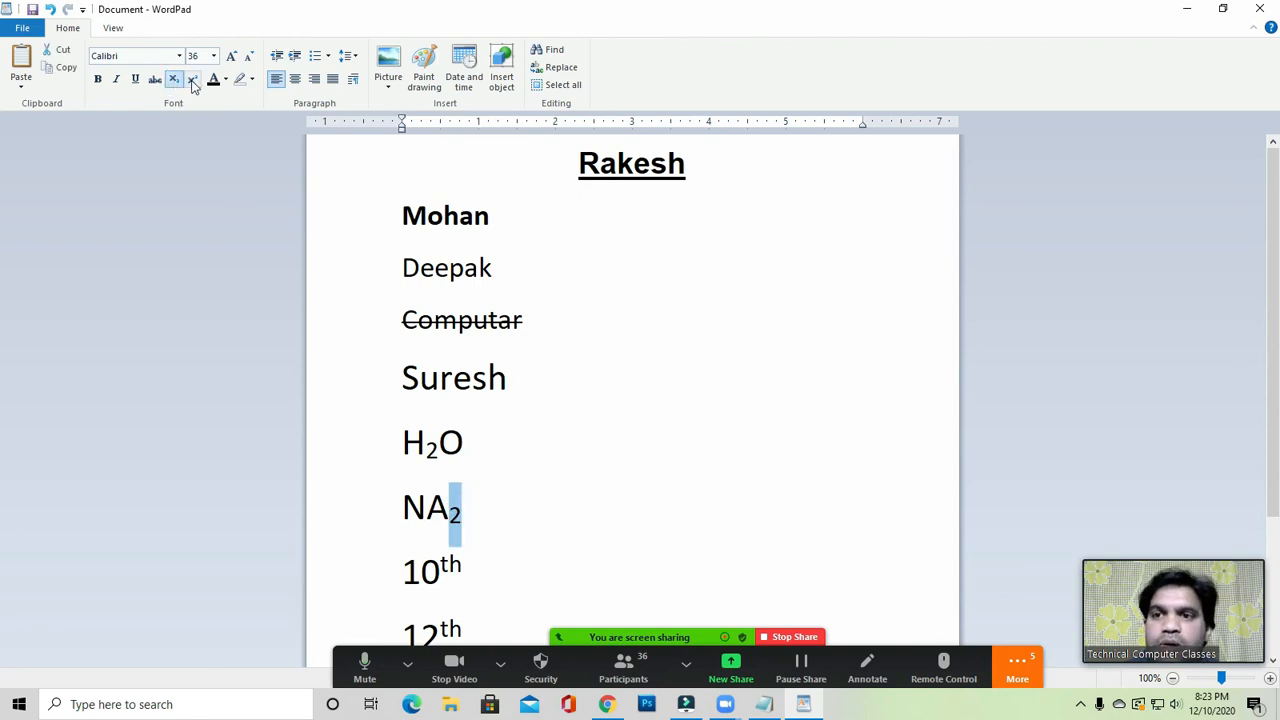
pyautogui.click(500, 477)
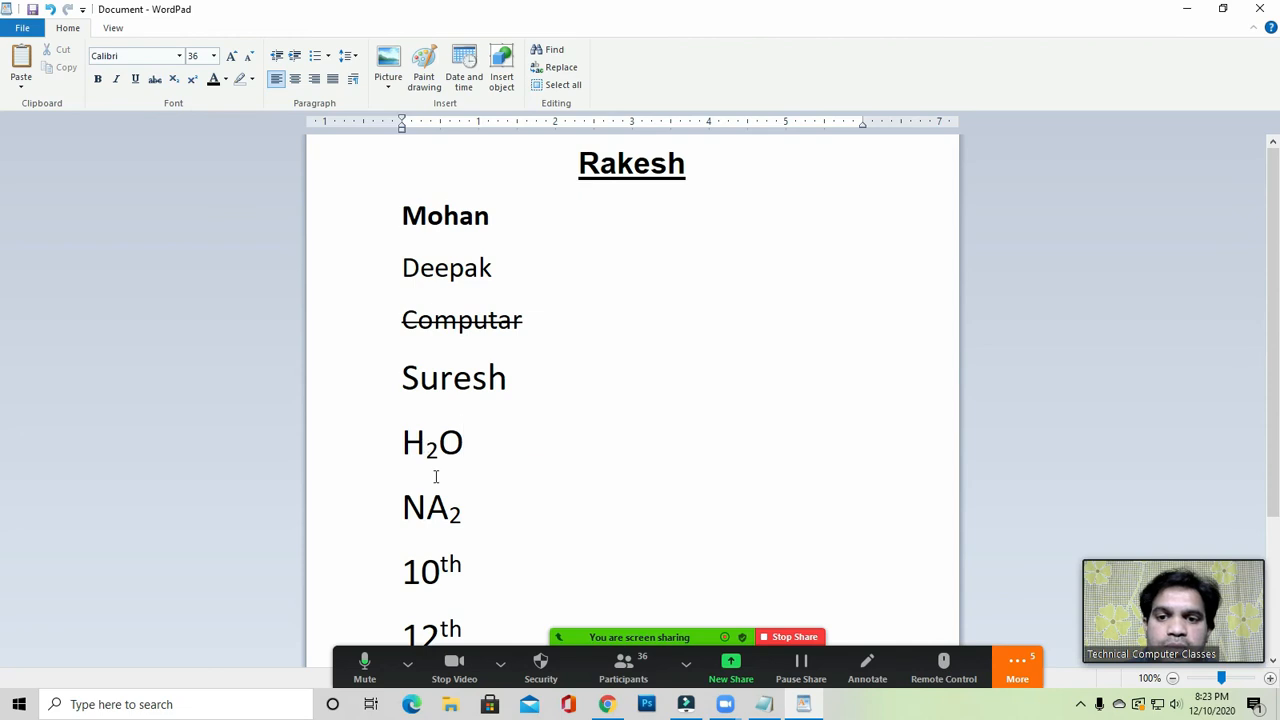
# Set the text color of the bold name directly below the centered heading to red and clear the selection.
pyautogui.scroll(-1, 470, 534)
pyautogui.scroll(-2, 470, 534)
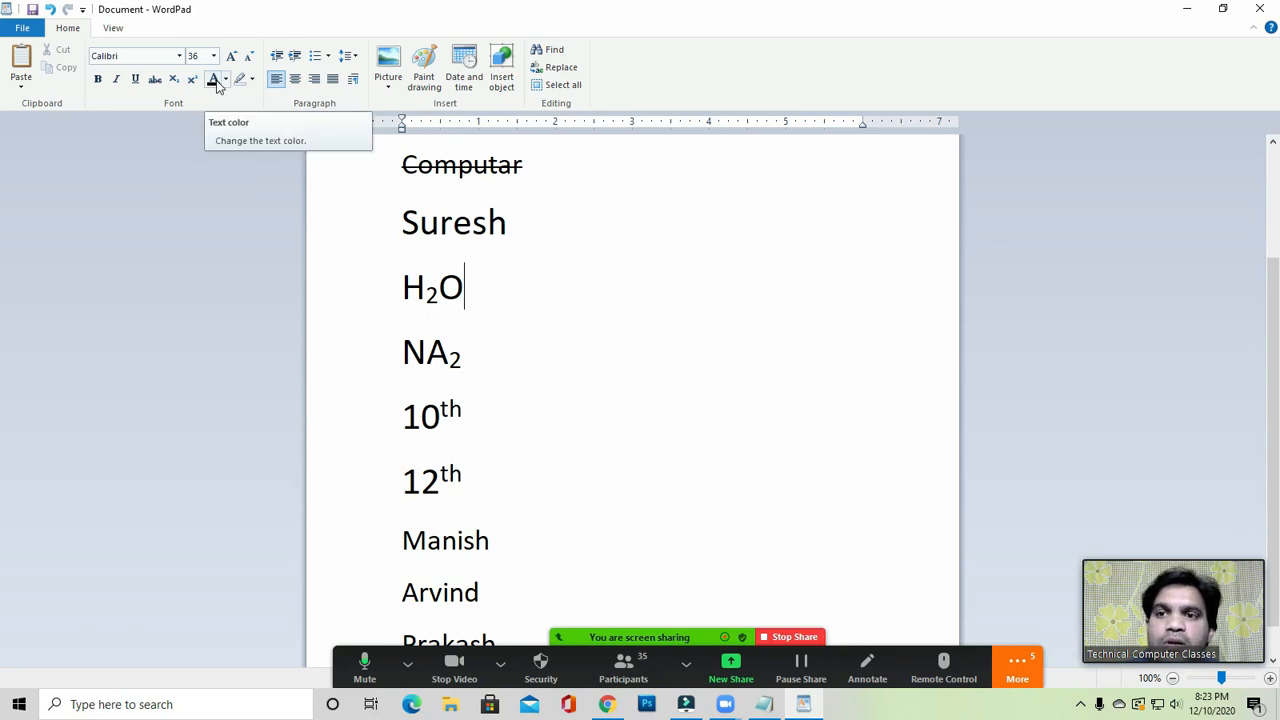
pyautogui.scroll(3, 530, 320)
pyautogui.click(489, 320)
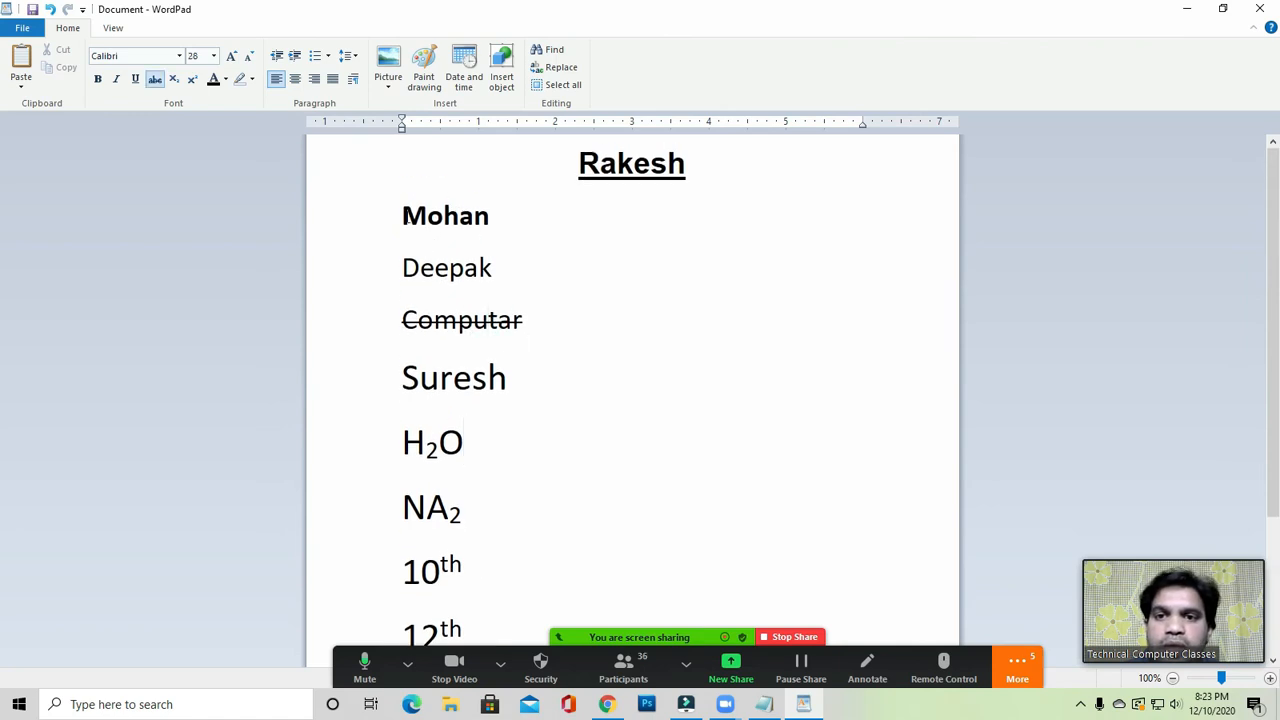
pyautogui.moveTo(402, 216); pyautogui.dragTo(493, 216)
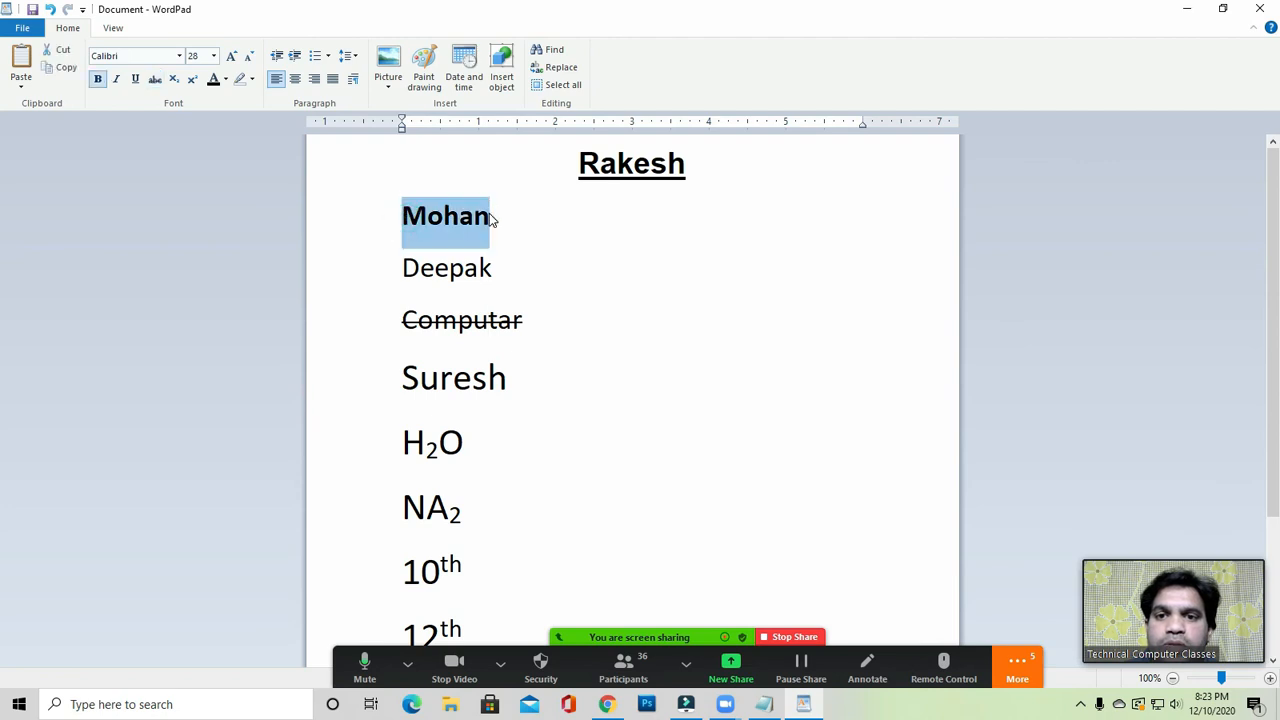
pyautogui.click(226, 80)
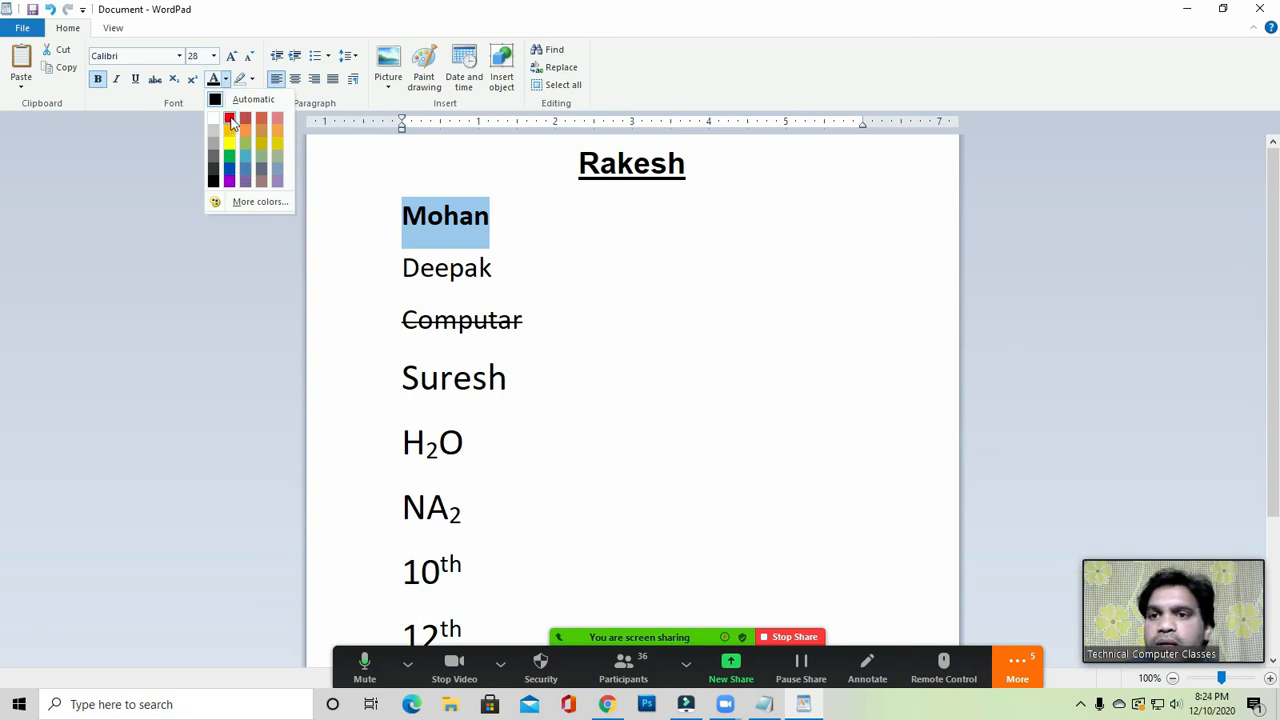
pyautogui.click(230, 120)
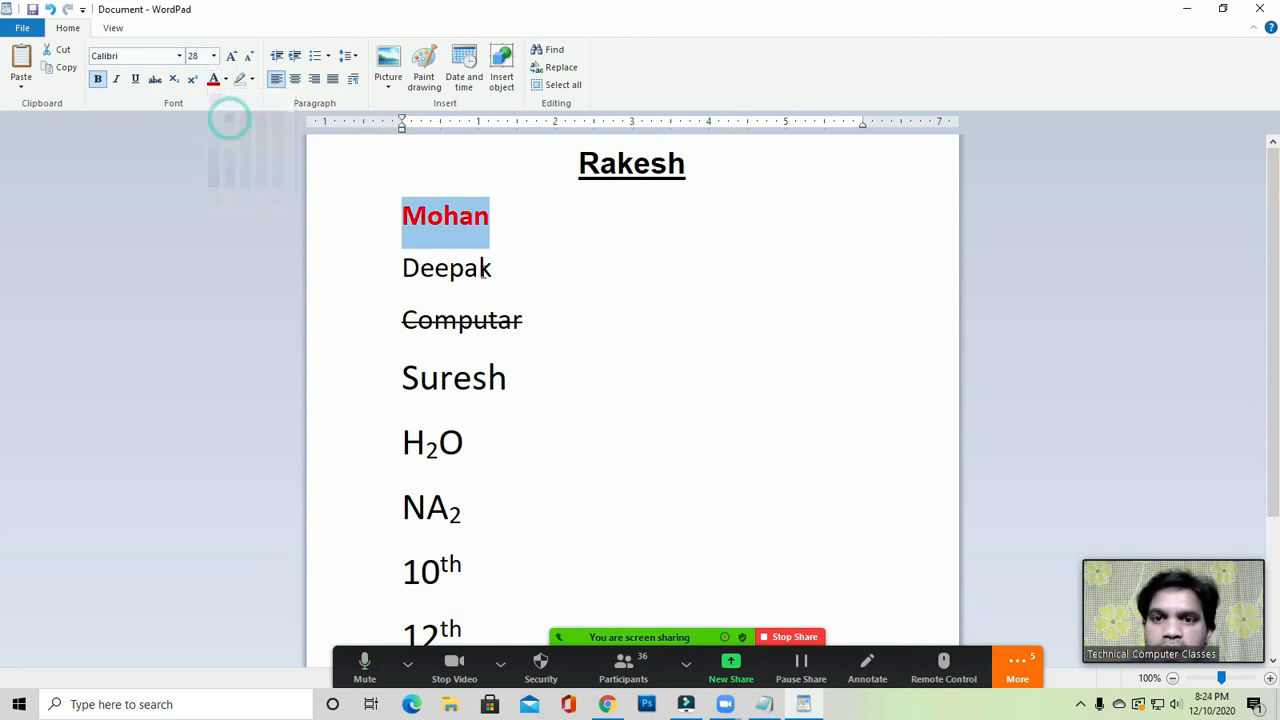
pyautogui.click(523, 266)
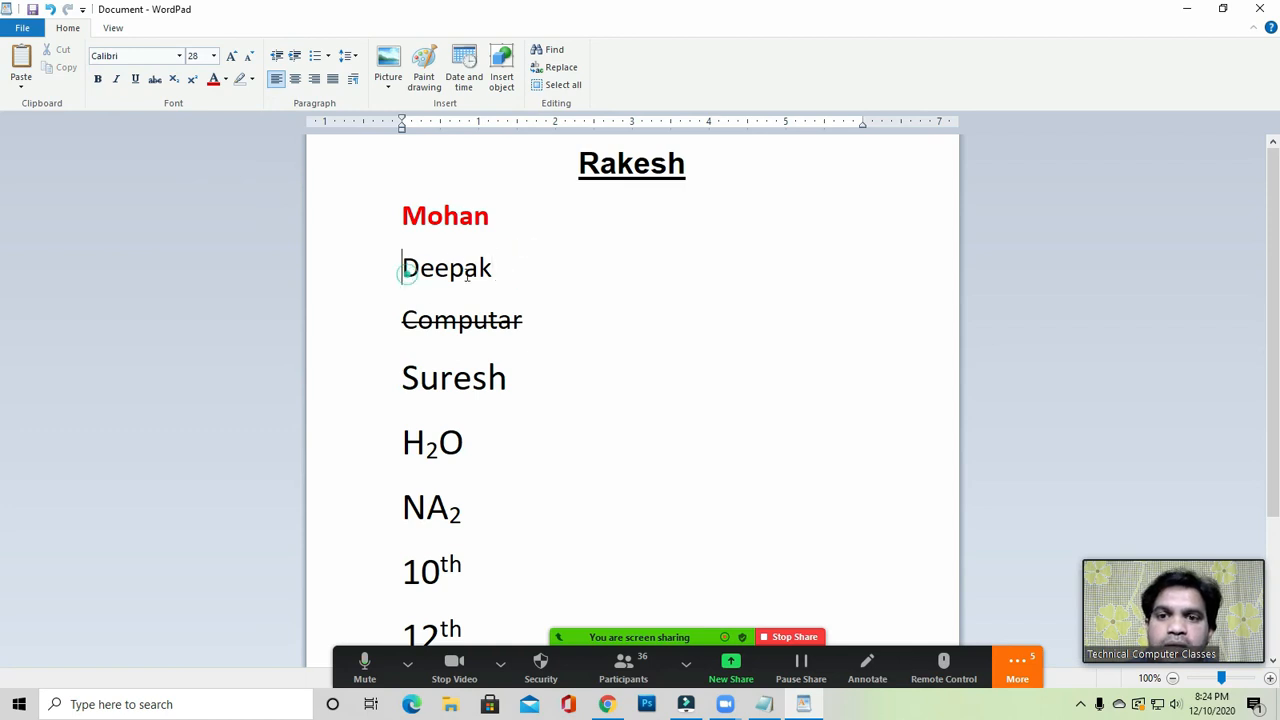
# Set the text color of the name directly above the struck-through "Computar" to blue and clear the selection.
pyautogui.moveTo(400, 267); pyautogui.dragTo(514, 277)
pyautogui.click(225, 81)
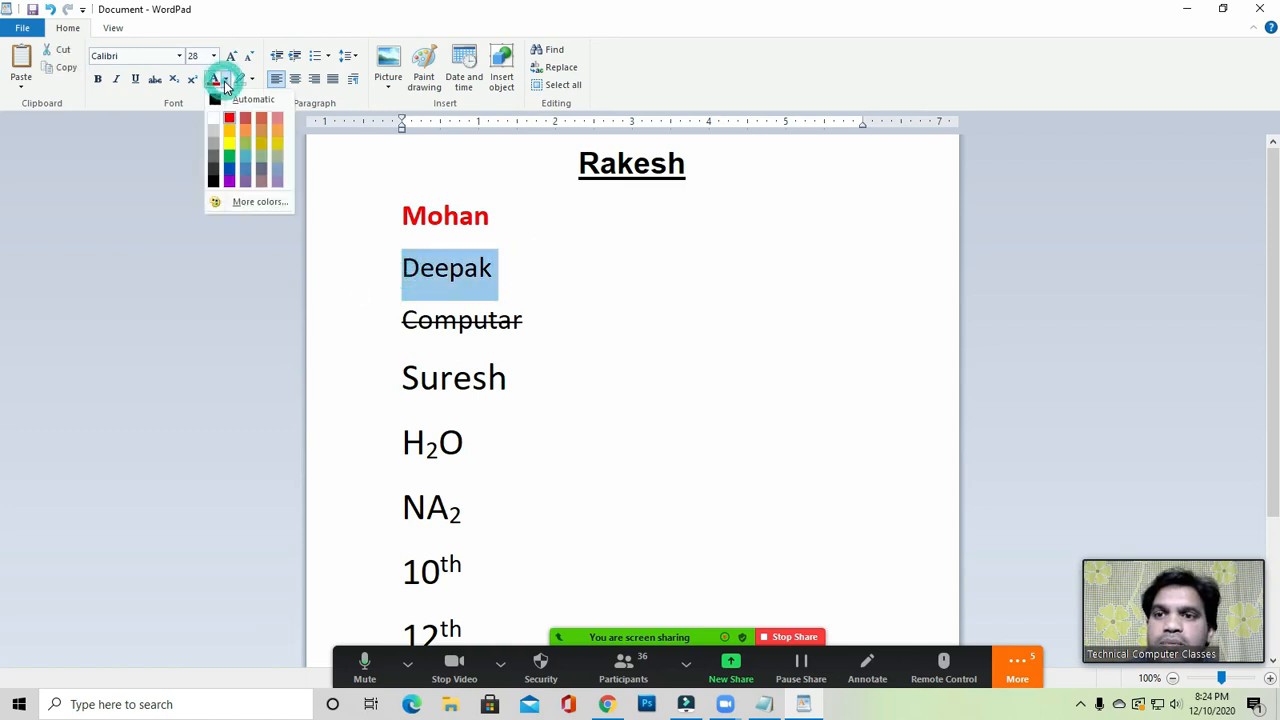
pyautogui.click(229, 168)
pyautogui.click(566, 288)
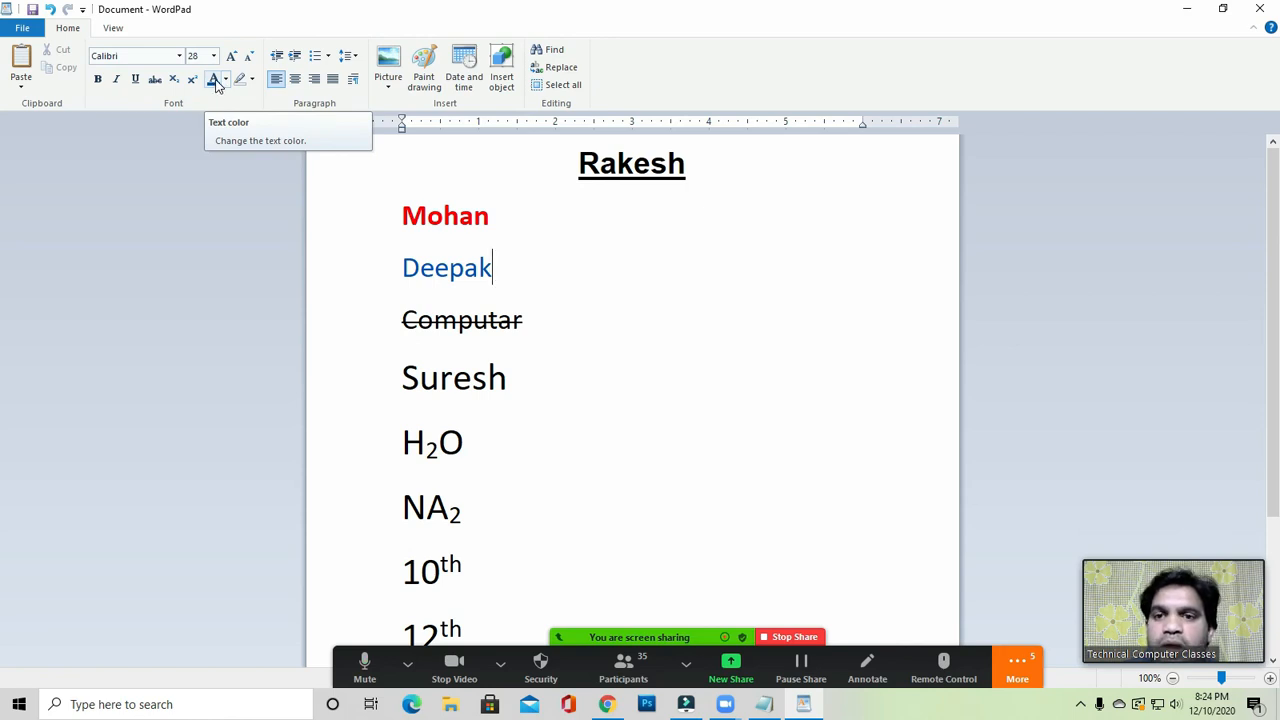
# Set the text color of the name directly below "Computar" to green and clear the selection.
pyautogui.moveTo(406, 385); pyautogui.dragTo(510, 383)
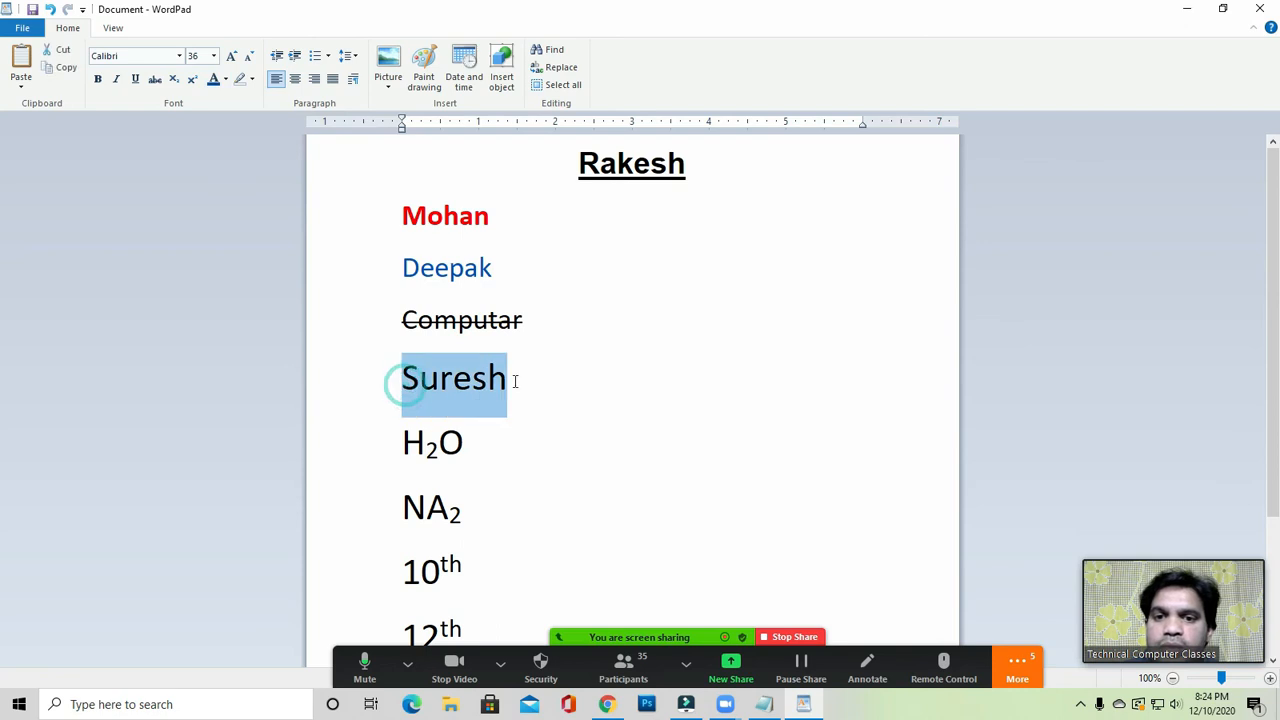
pyautogui.click(226, 80)
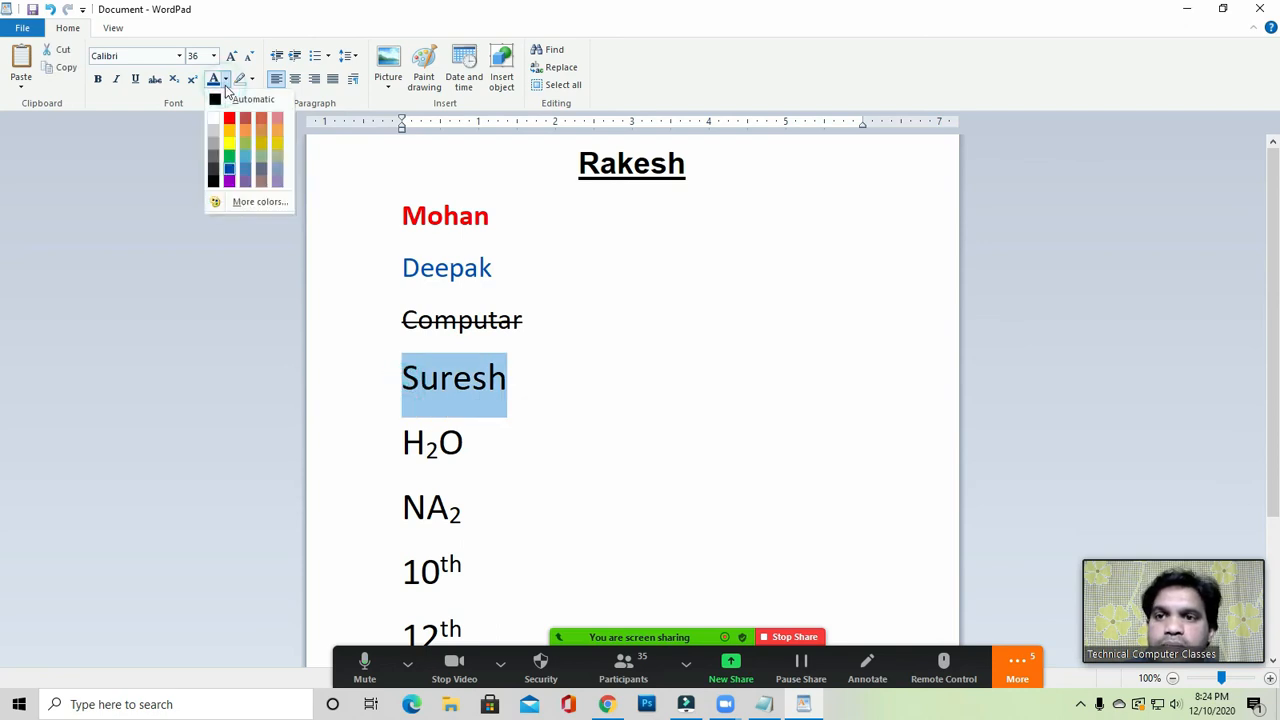
pyautogui.click(230, 156)
pyautogui.click(662, 301)
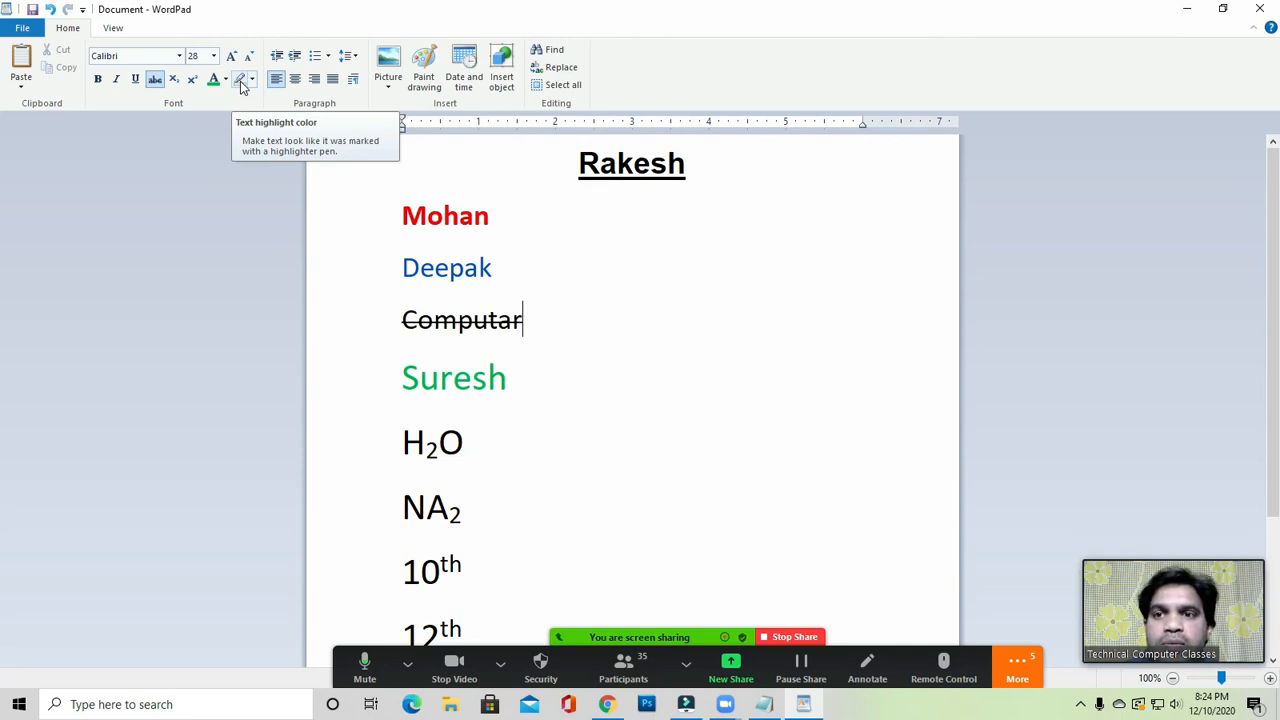
pyautogui.click(446, 220)
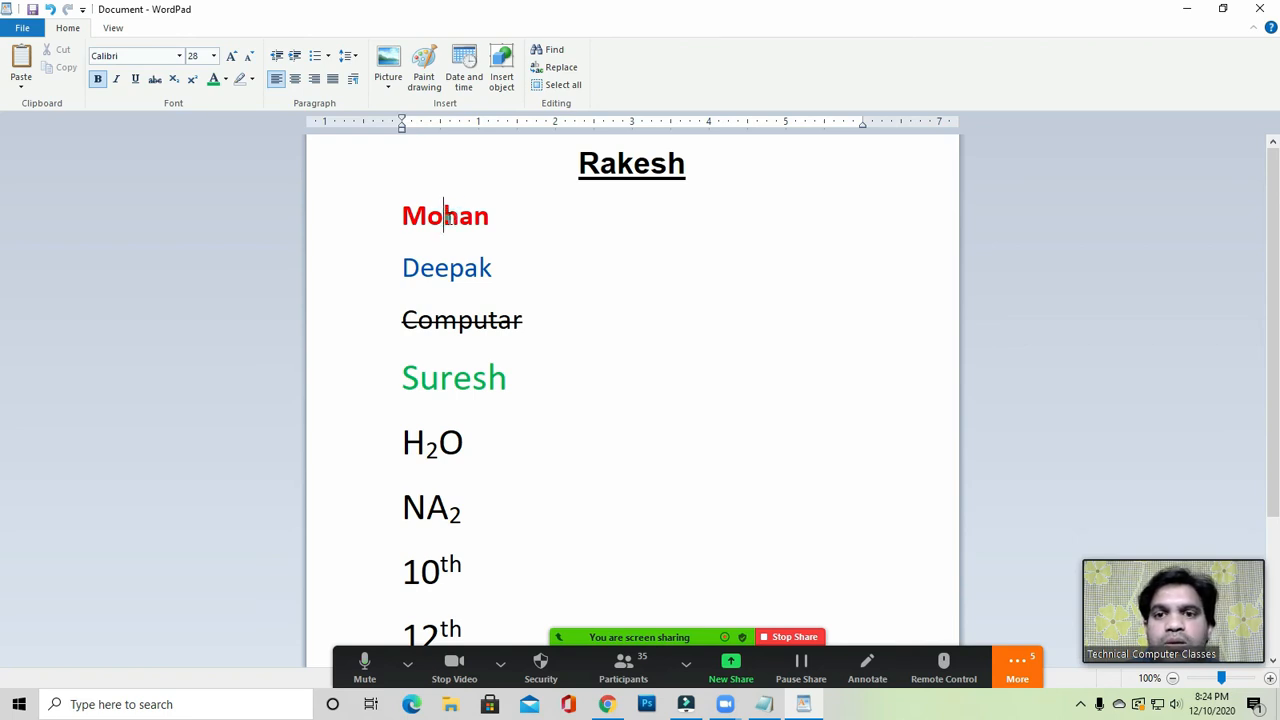
pyautogui.moveTo(400, 214); pyautogui.dragTo(503, 223)
pyautogui.click(505, 227)
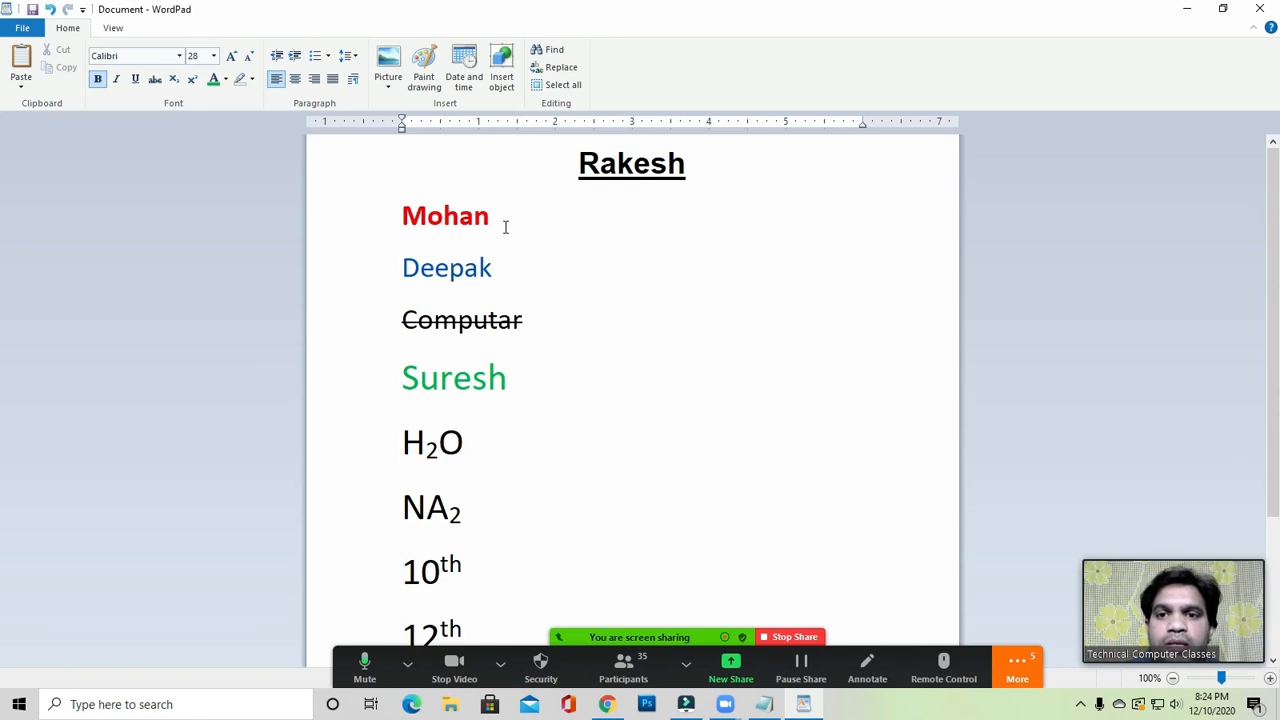
pyautogui.click(504, 224)
pyautogui.click(502, 226)
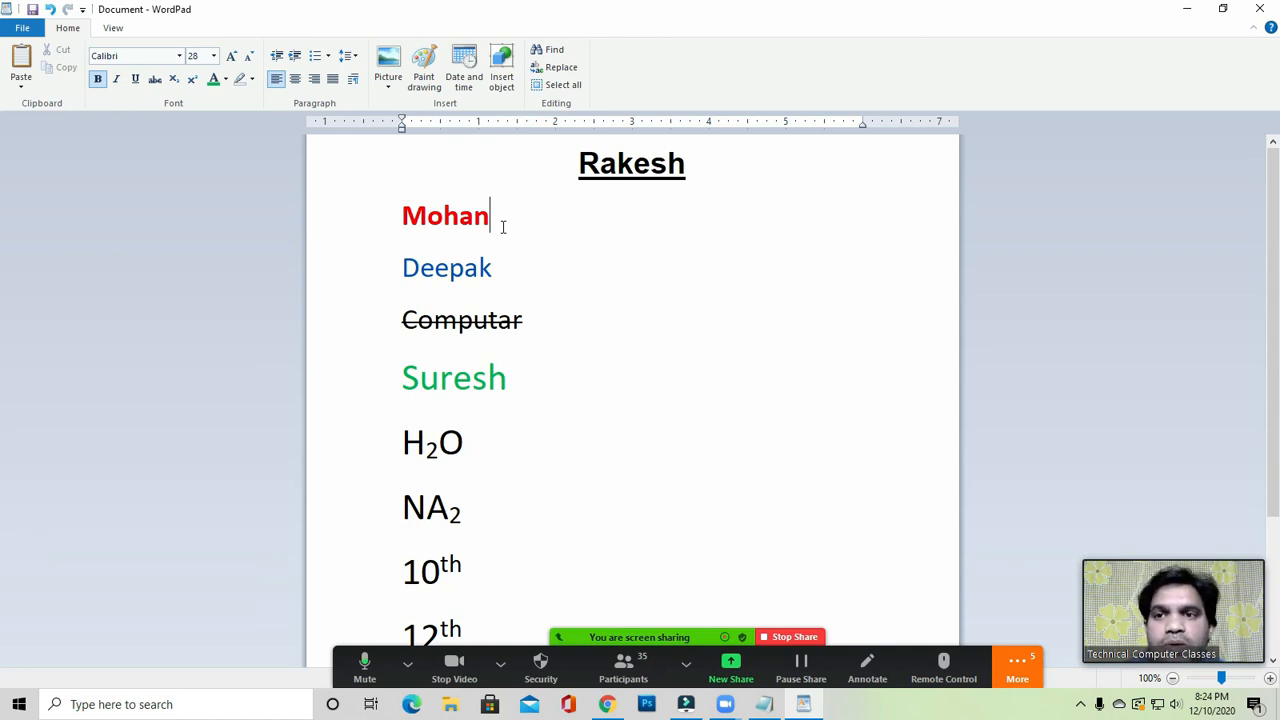
pyautogui.click(503, 224)
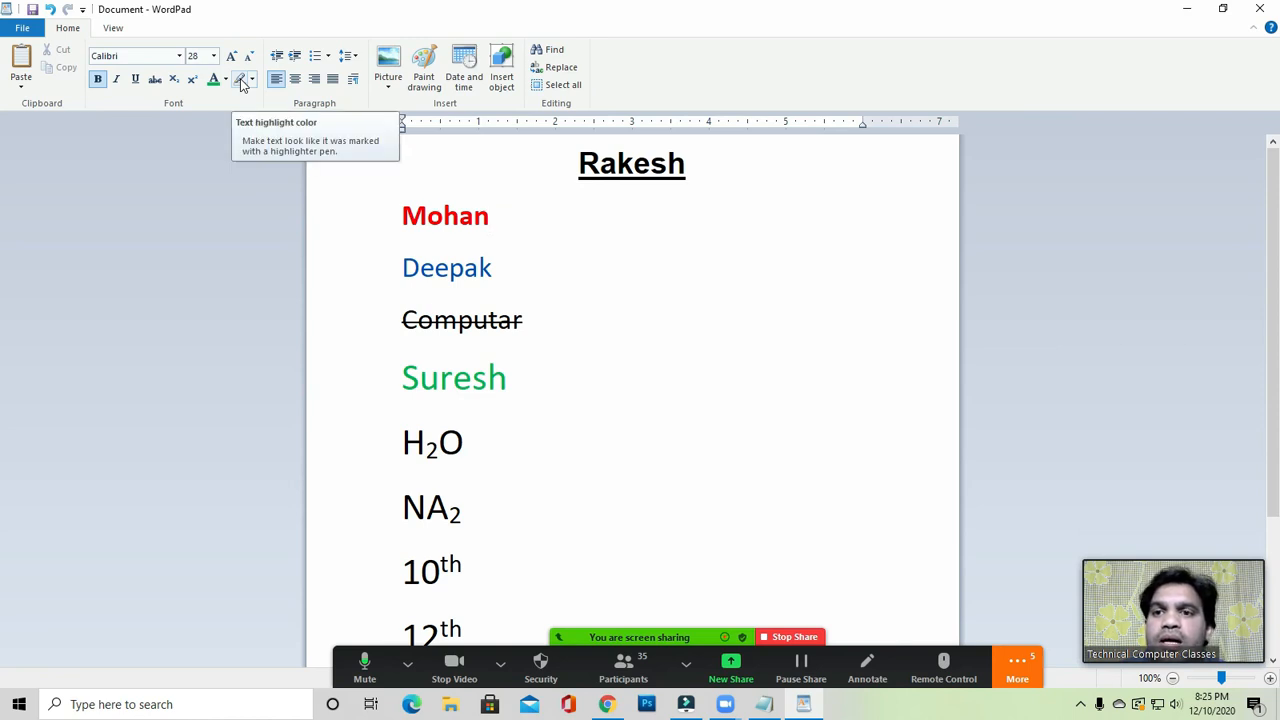
pyautogui.click(548, 270)
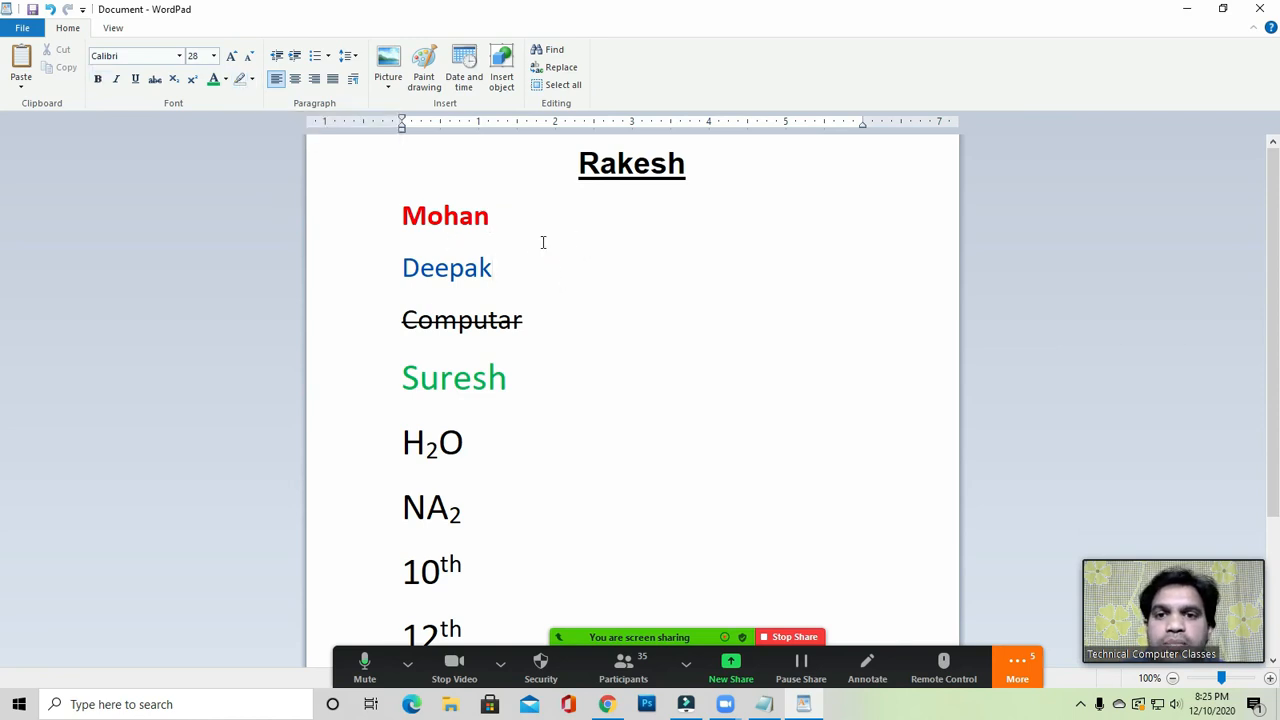
# Apply a magenta text highlight to the green name below "Computar" and clear the selection.
pyautogui.moveTo(401, 378); pyautogui.dragTo(559, 380)
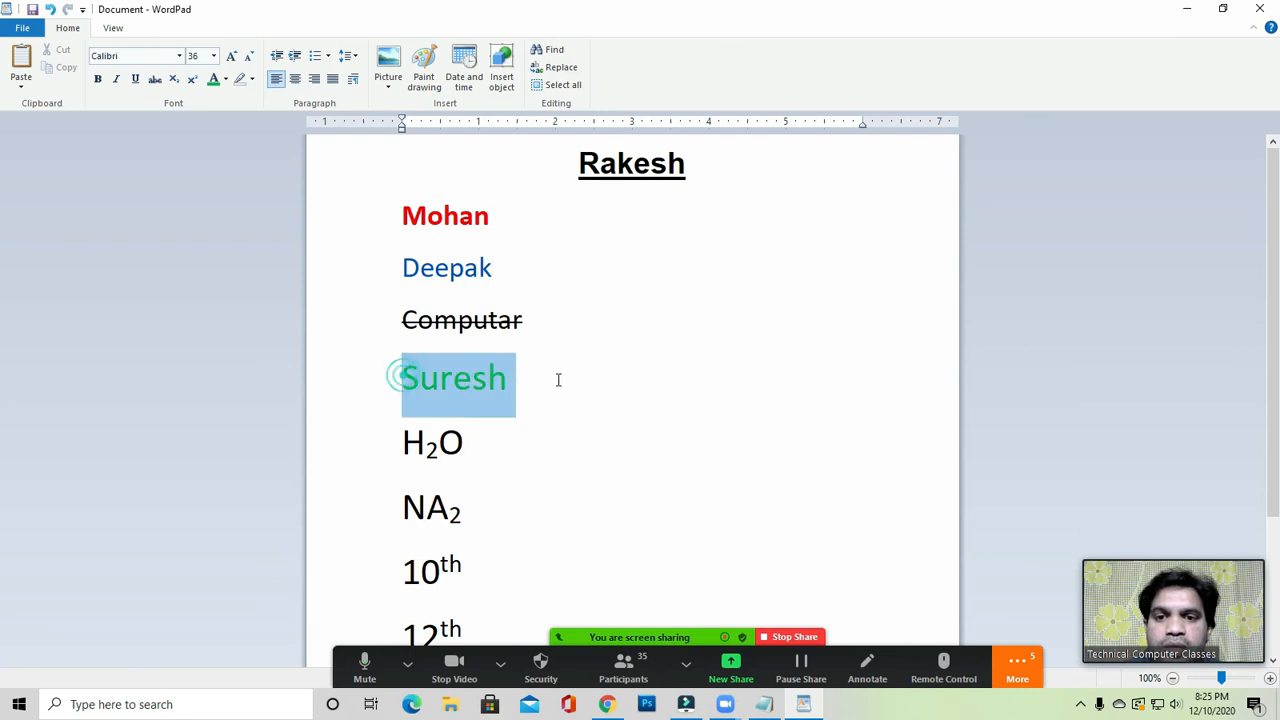
pyautogui.click(252, 80)
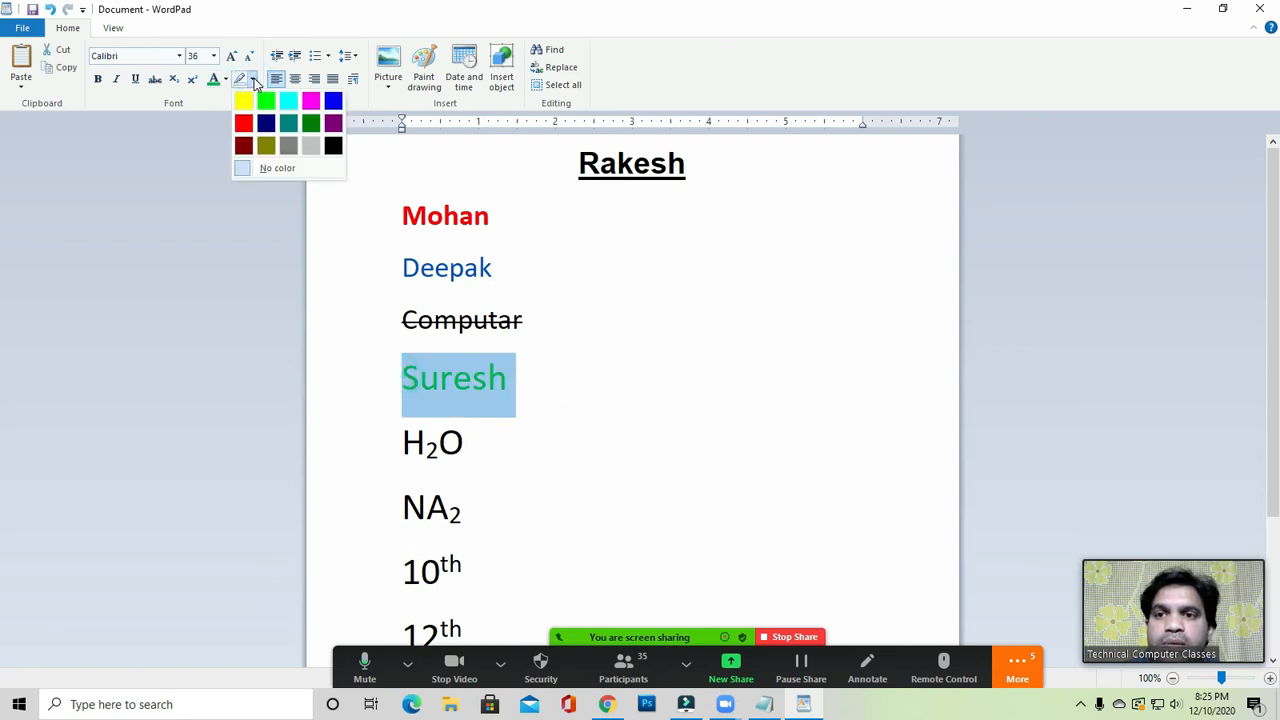
pyautogui.click(310, 101)
pyautogui.click(640, 303)
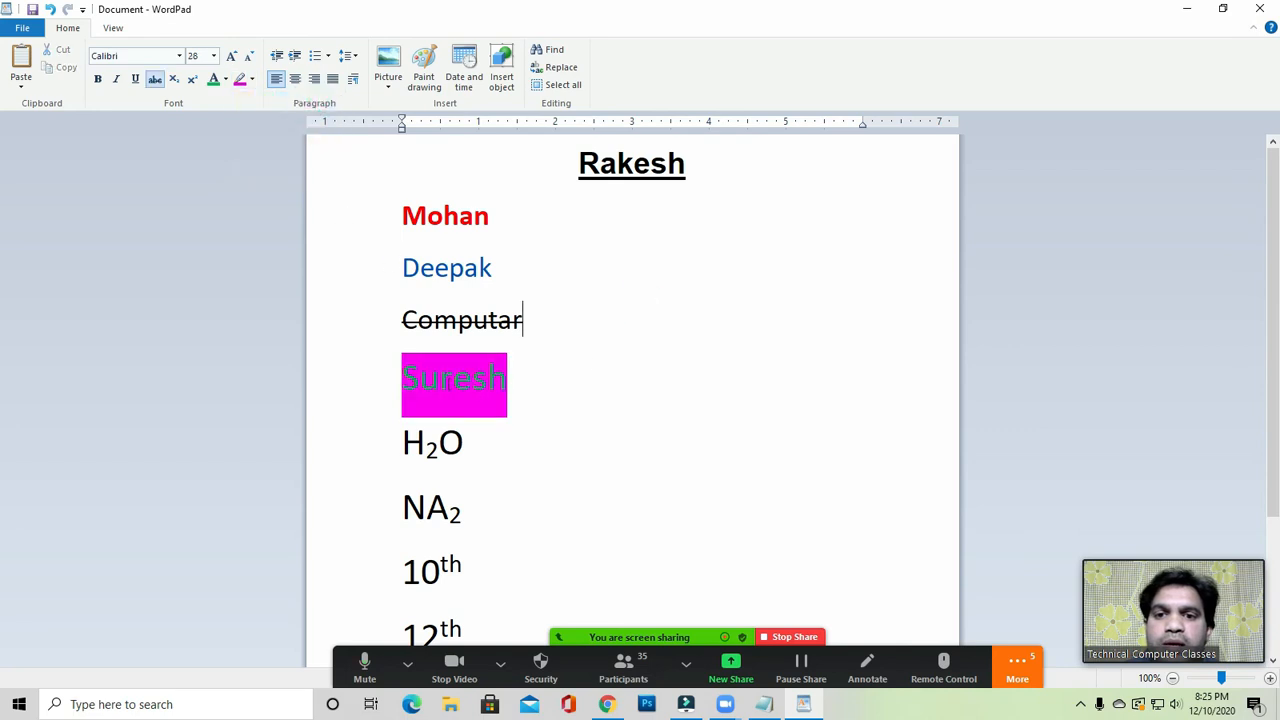
# Change the text color of the magenta-highlighted name to yellow and clear the selection.
pyautogui.click(395, 380)
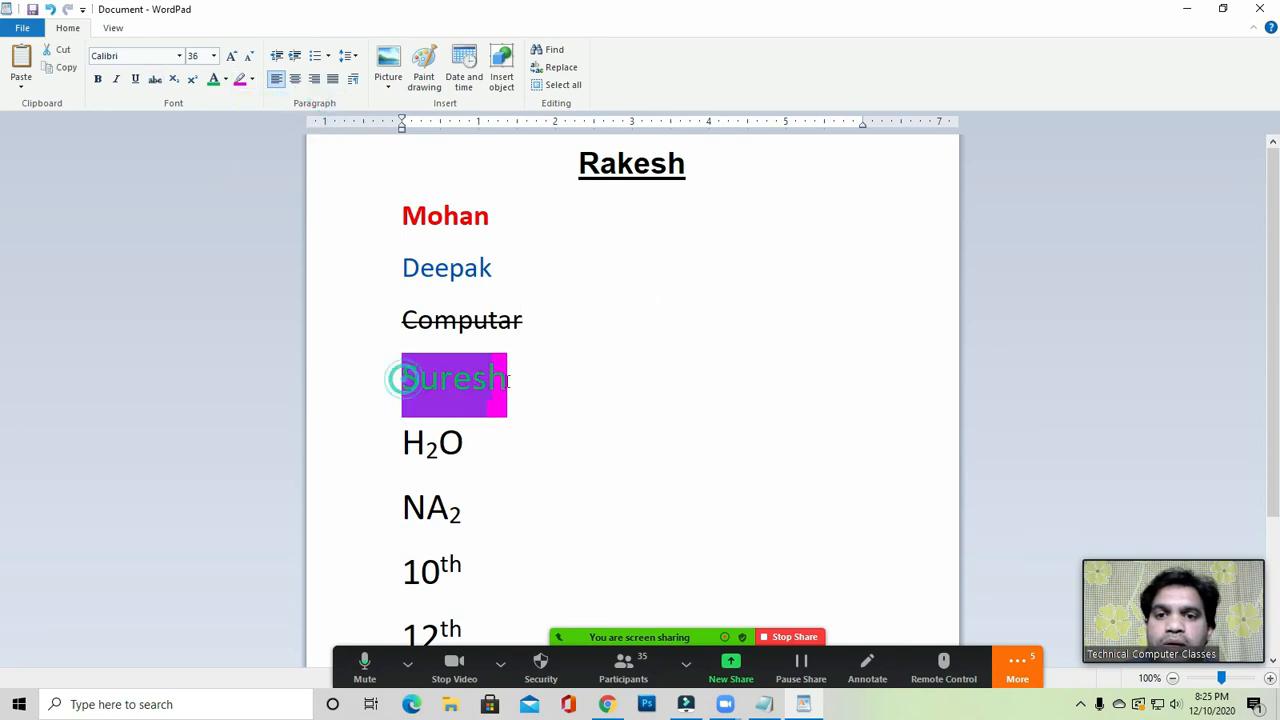
pyautogui.click(225, 79)
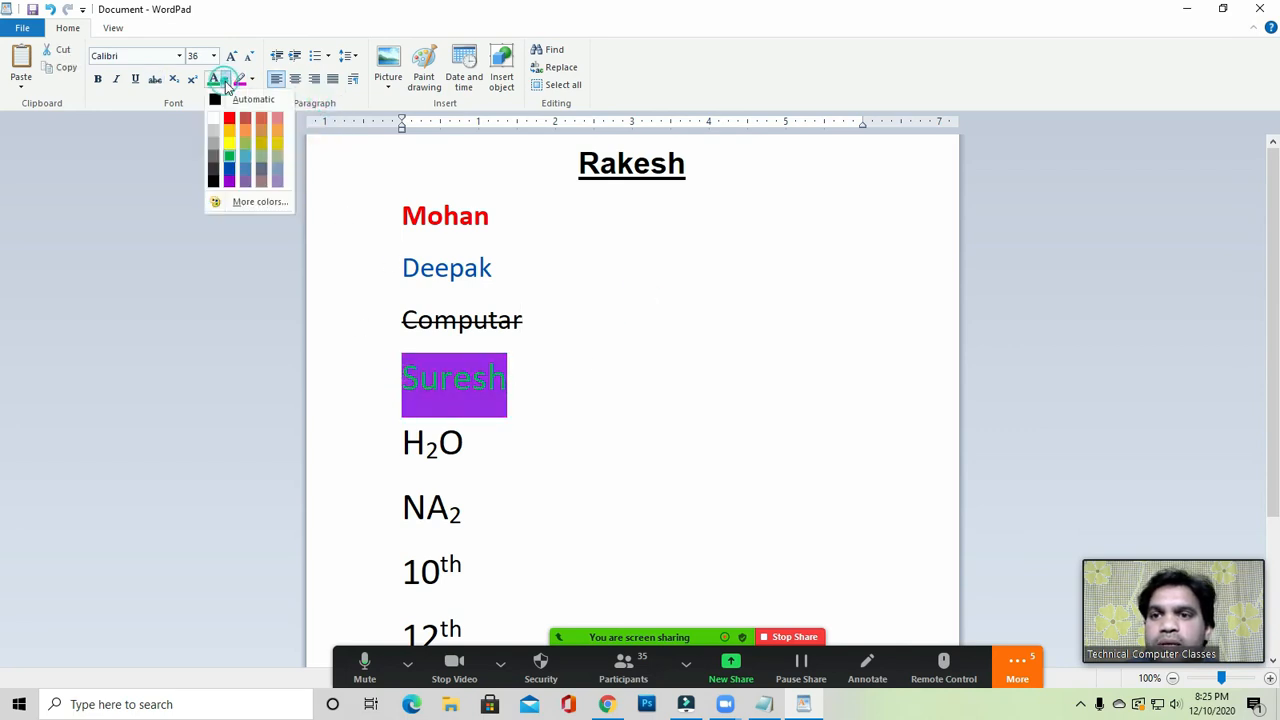
pyautogui.click(230, 148)
pyautogui.click(583, 317)
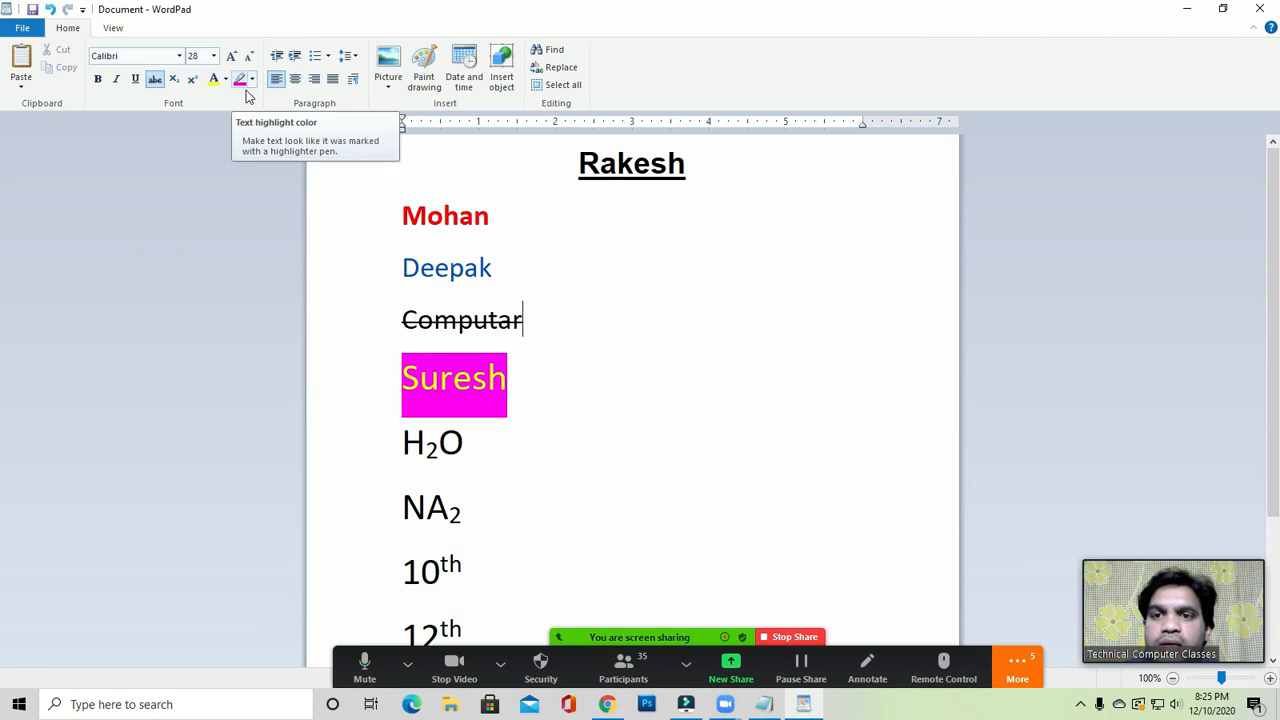
pyautogui.click(460, 238)
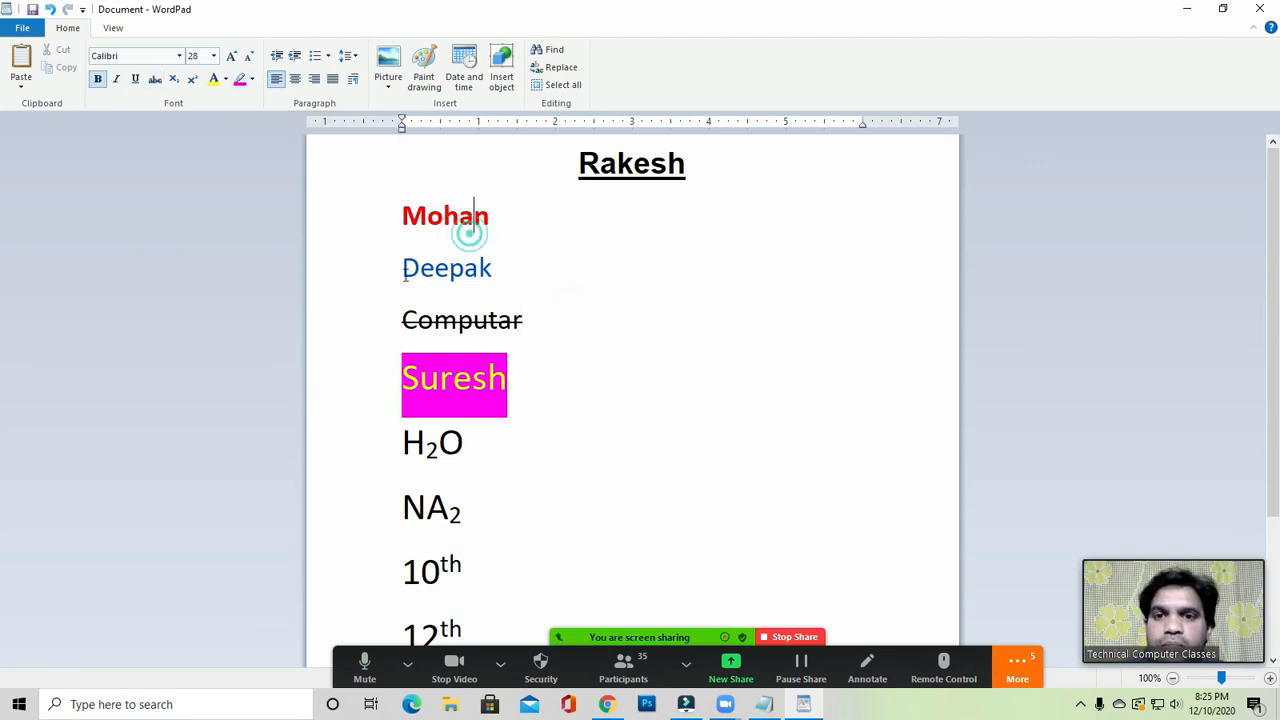
pyautogui.click(505, 255)
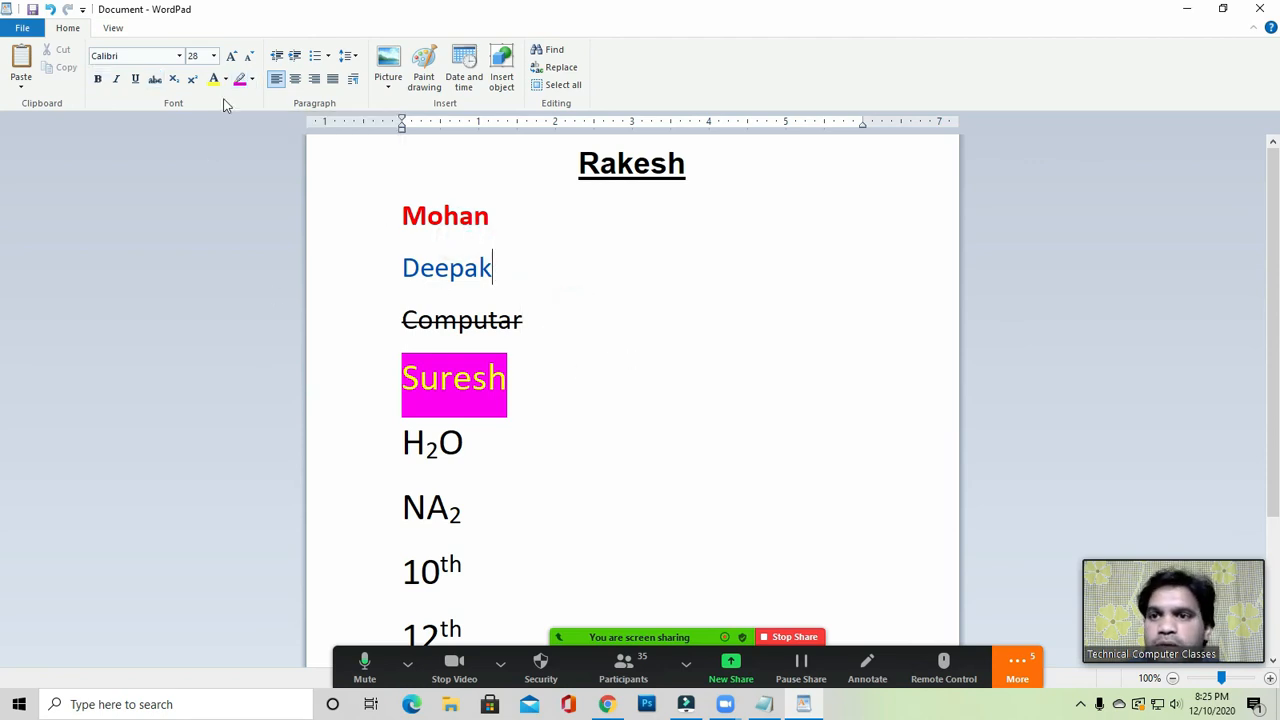
# Switch to the Zoom participants list, ask all participants to unmute, and close the list.
pyautogui.click(623, 666)
pyautogui.moveTo(682, 149); pyautogui.dragTo(583, 151)
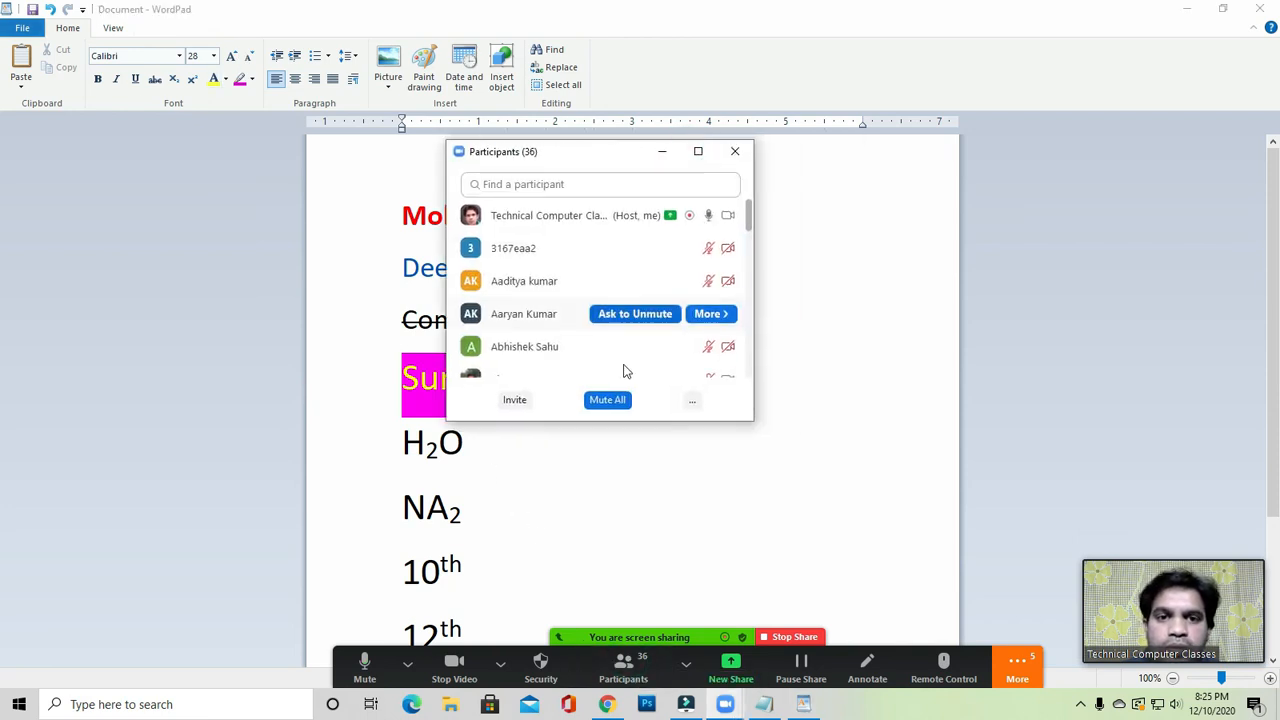
pyautogui.click(692, 400)
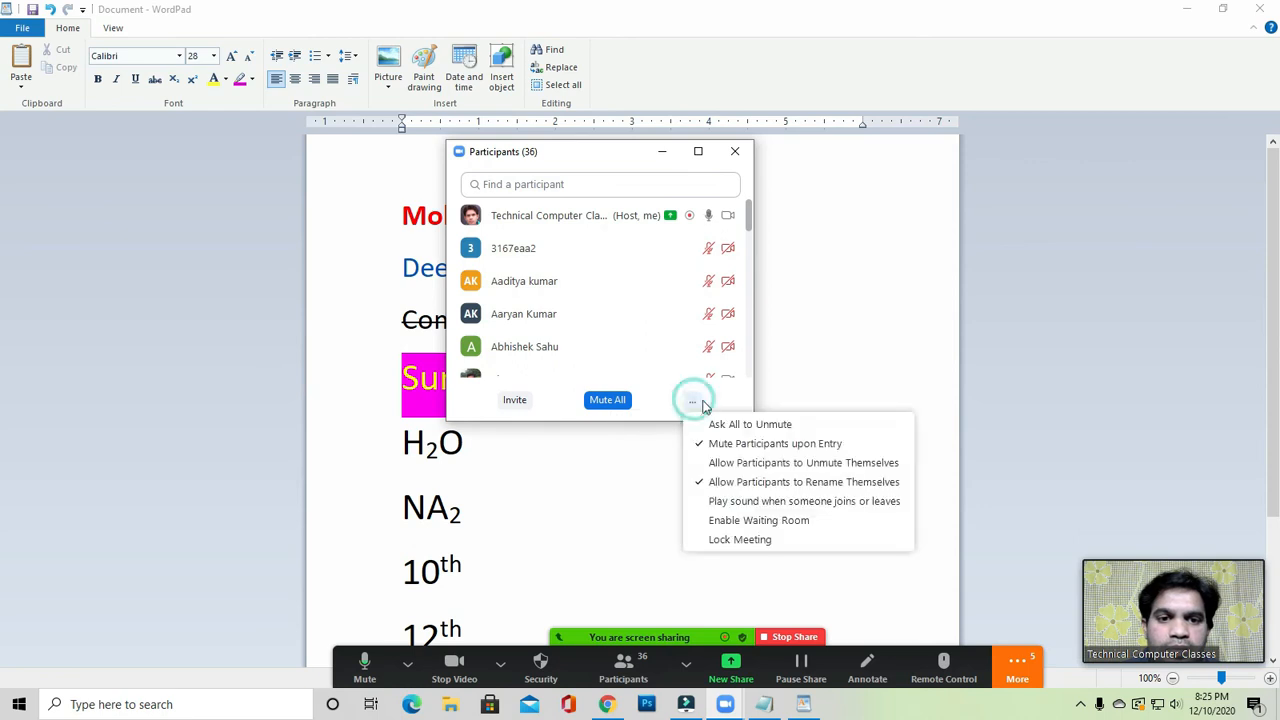
pyautogui.click(758, 426)
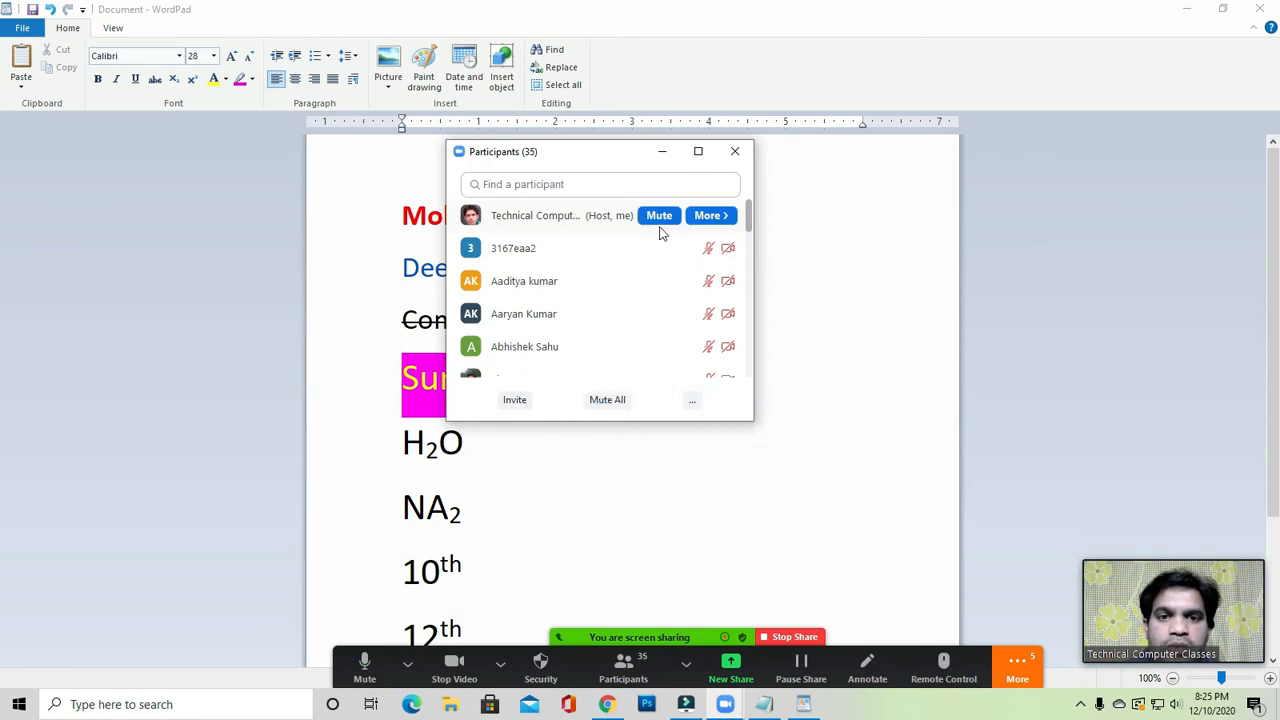
pyautogui.click(734, 151)
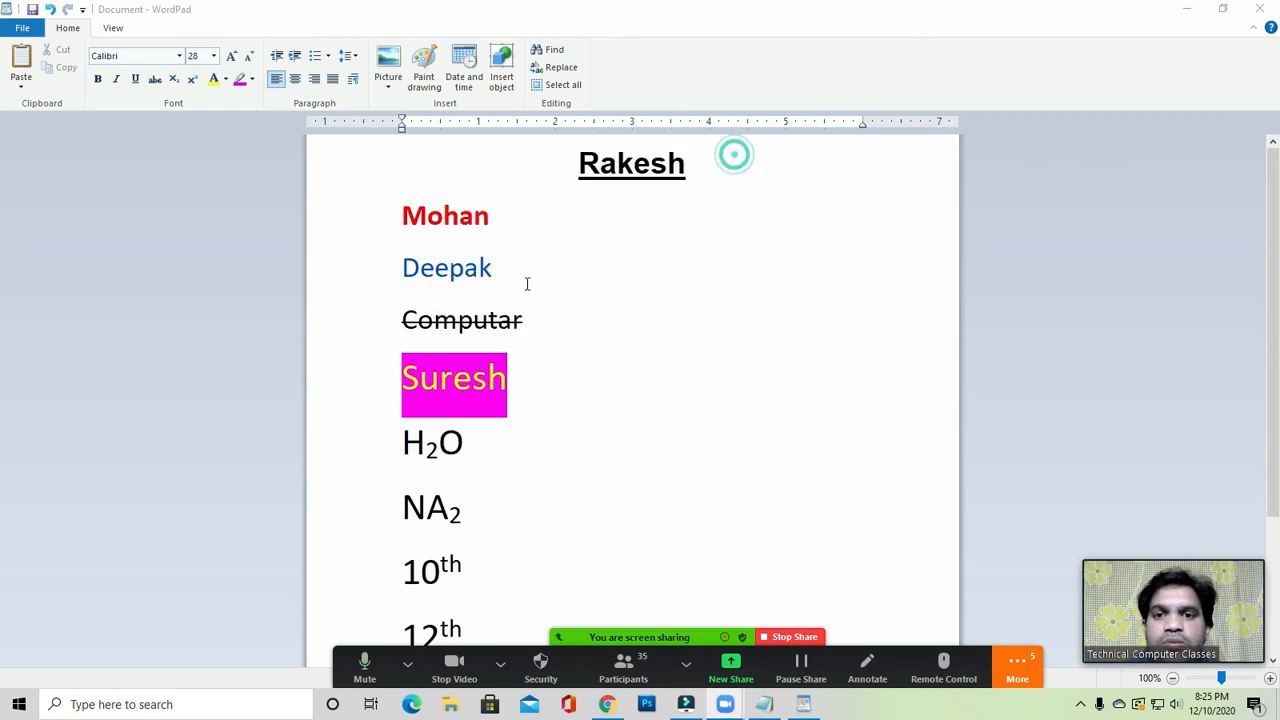
pyautogui.click(512, 221)
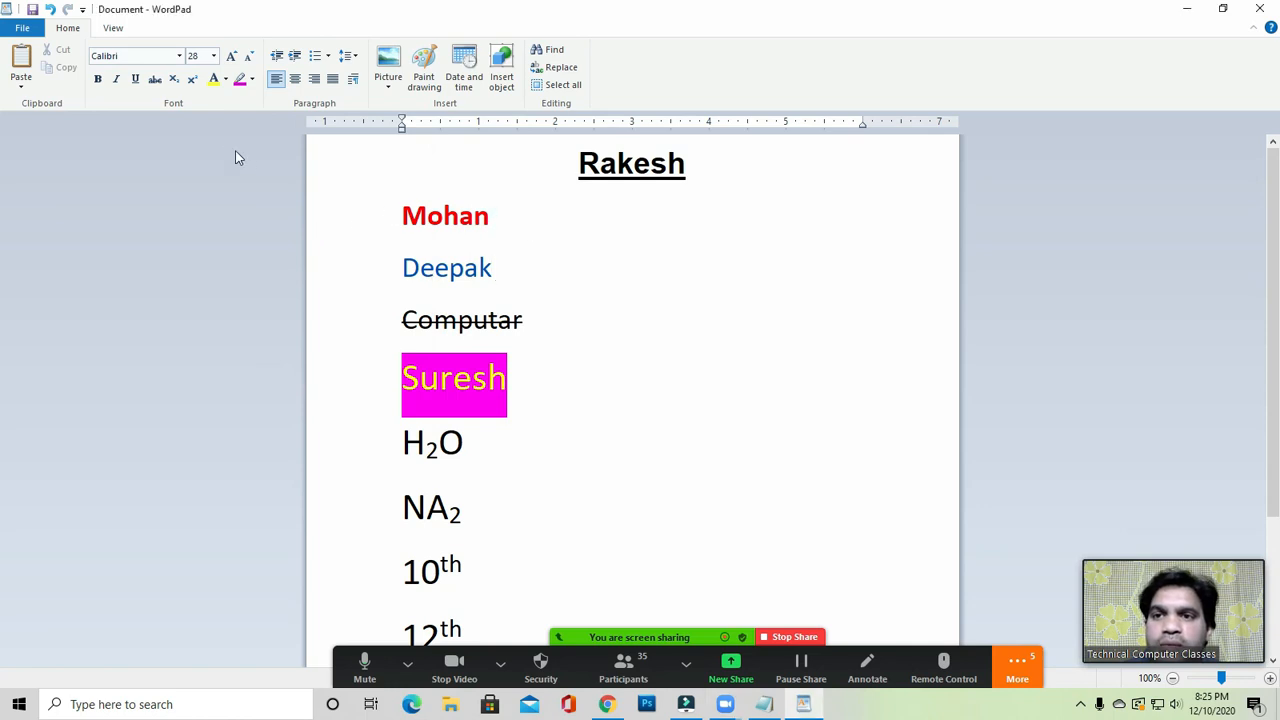
pyautogui.click(229, 101)
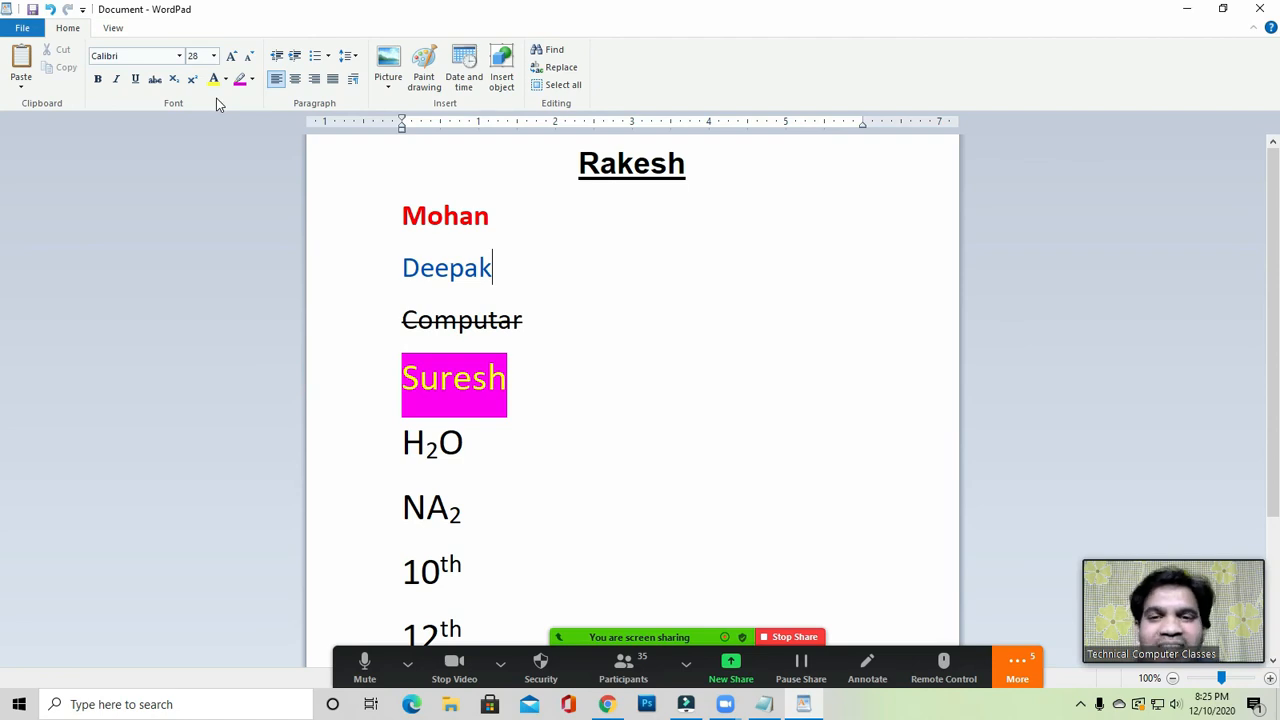
pyautogui.click(477, 212)
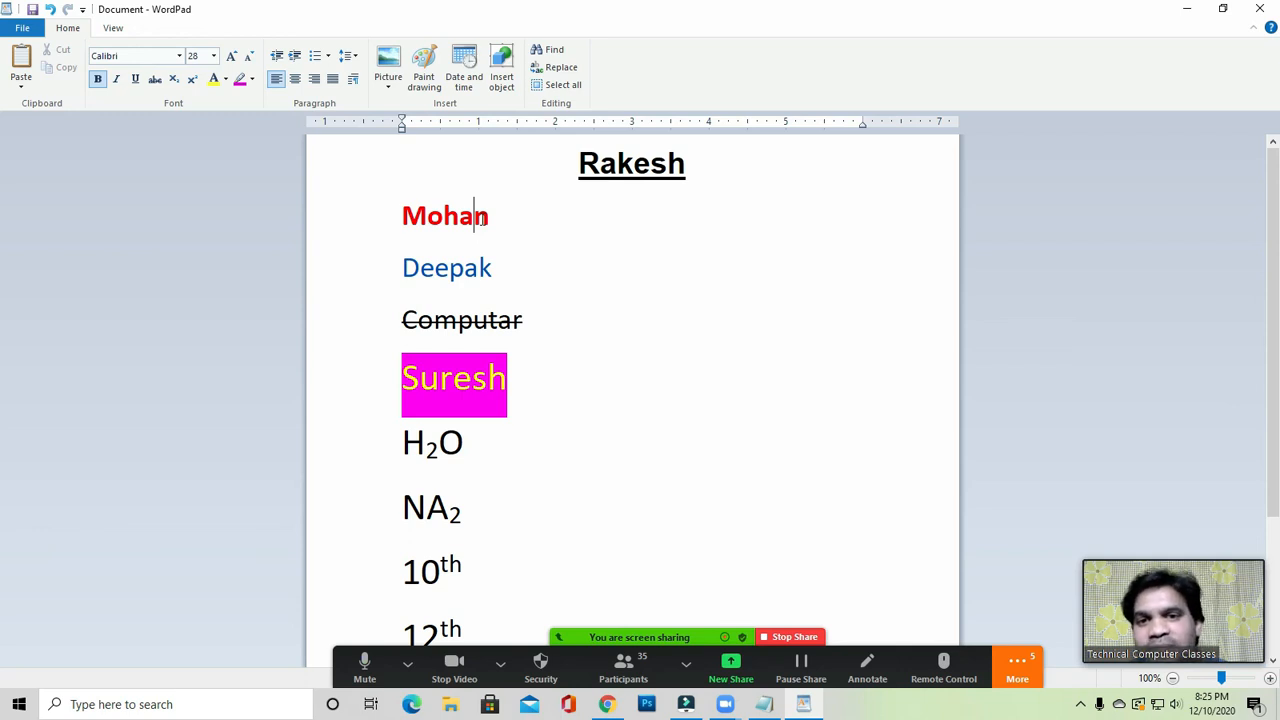
pyautogui.click(492, 217)
pyautogui.moveTo(403, 216); pyautogui.dragTo(528, 232)
pyautogui.click(502, 221)
pyautogui.click(514, 232)
pyautogui.click(543, 225)
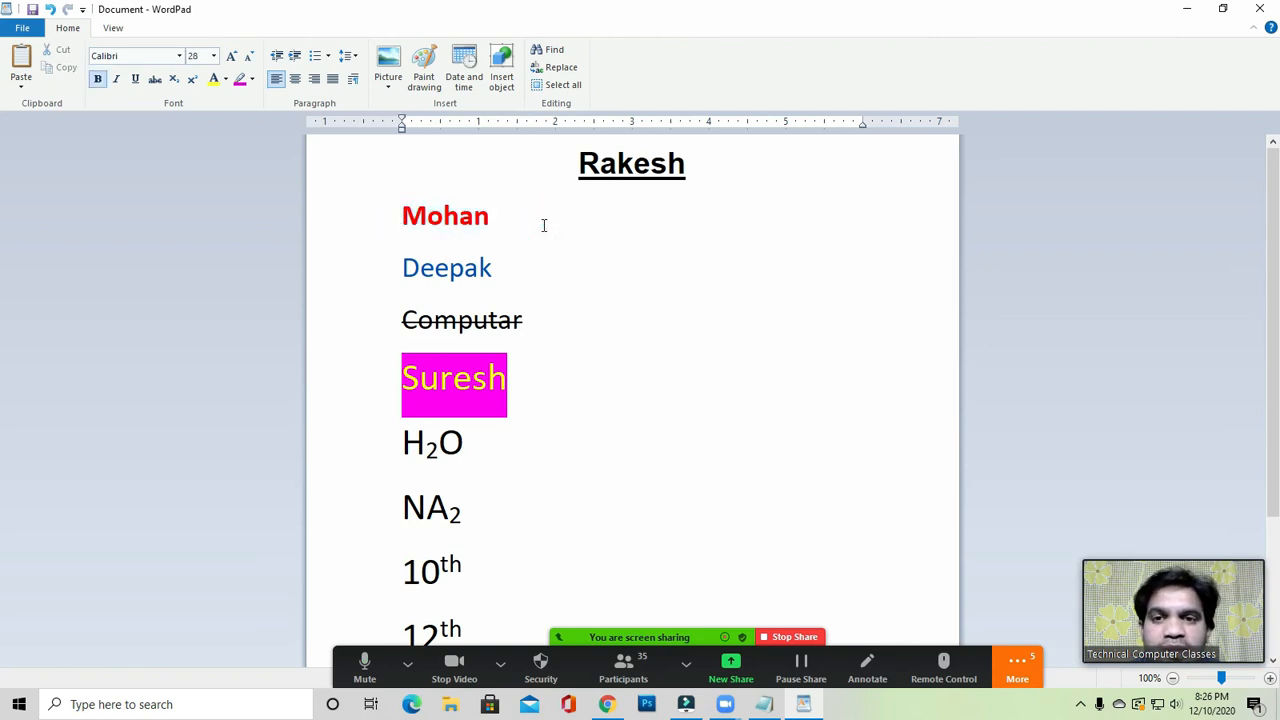
pyautogui.click(457, 219)
pyautogui.click(491, 221)
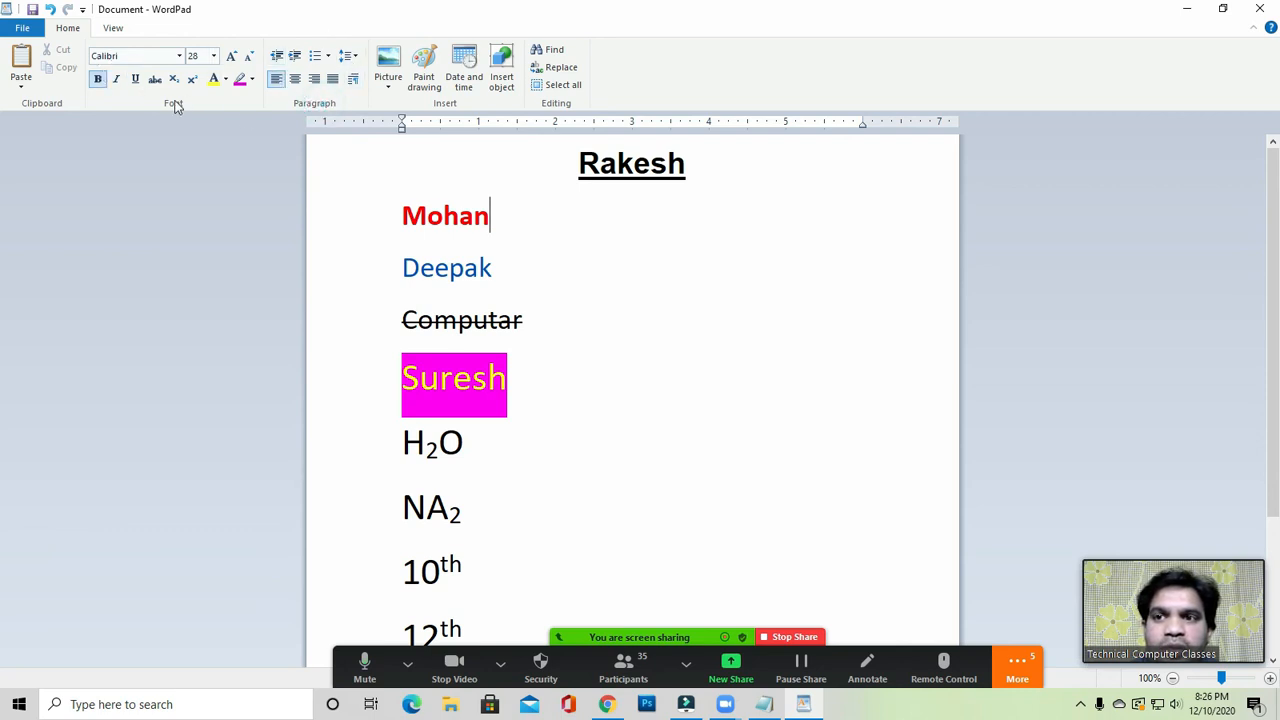
pyautogui.click(459, 215)
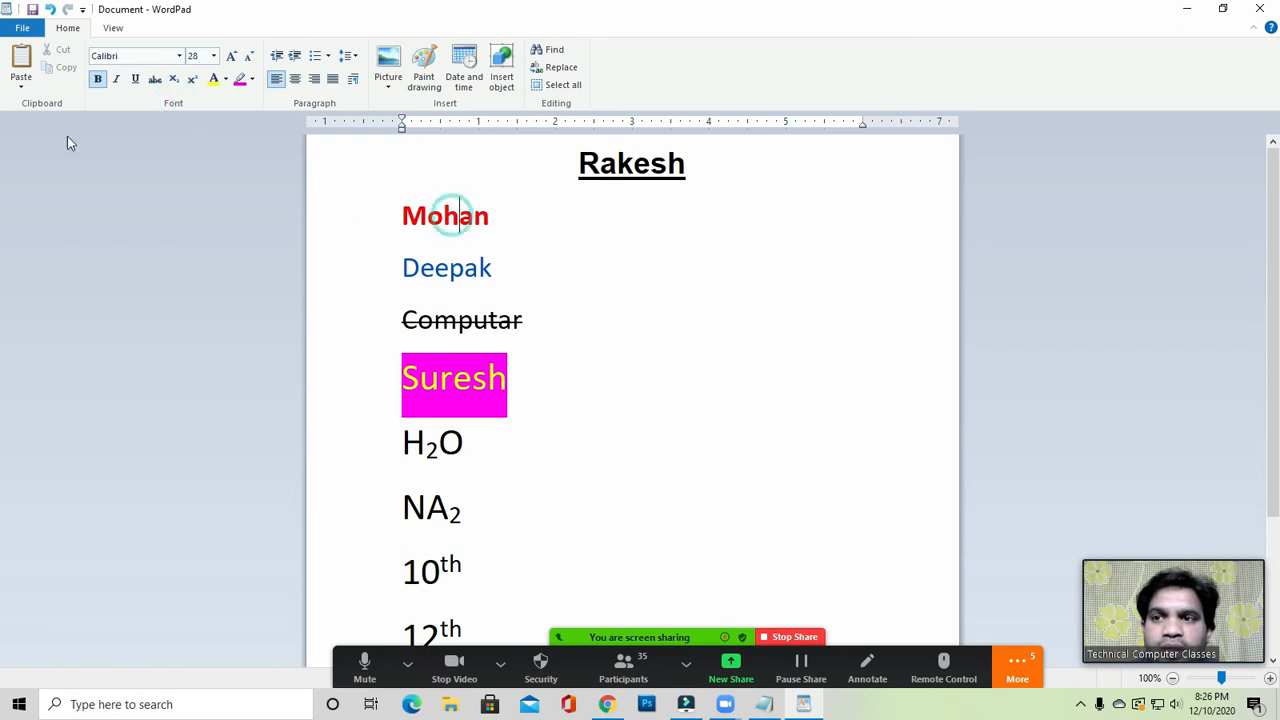
pyautogui.click(21, 87)
pyautogui.click(171, 108)
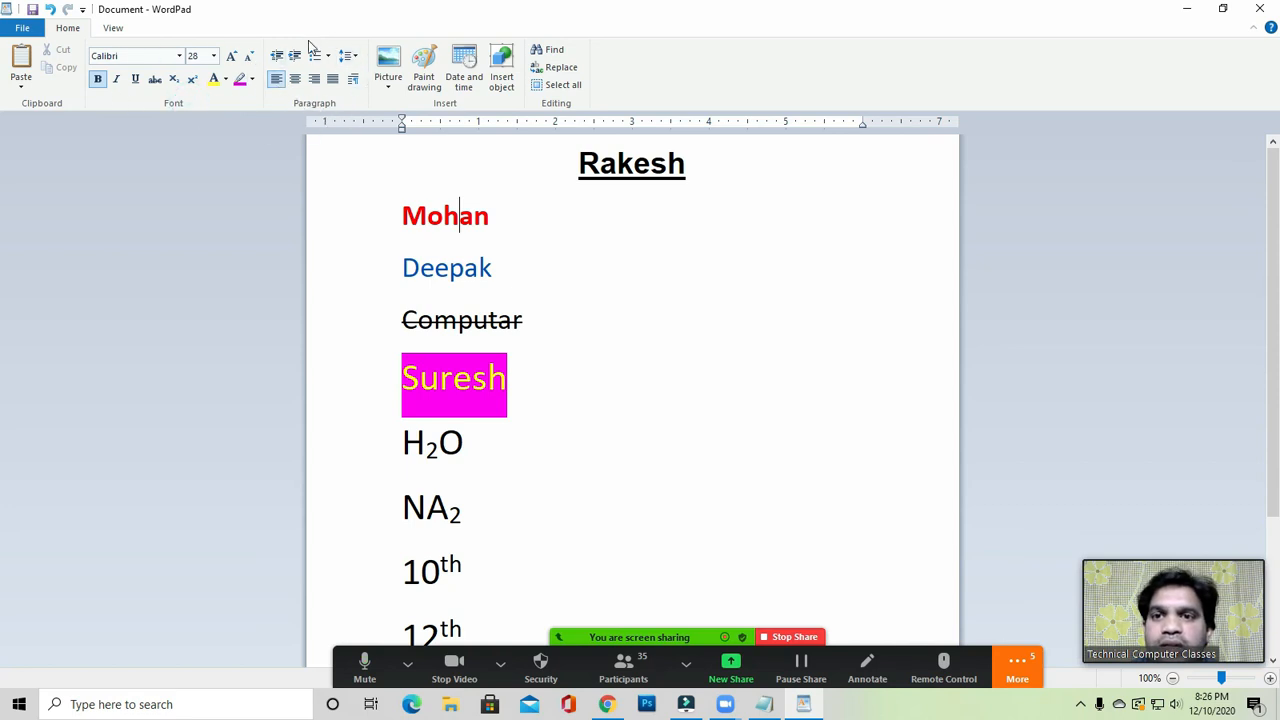
# Switch to the Zoom participants list, mute all current and new participants, and close the list.
pyautogui.click(514, 207)
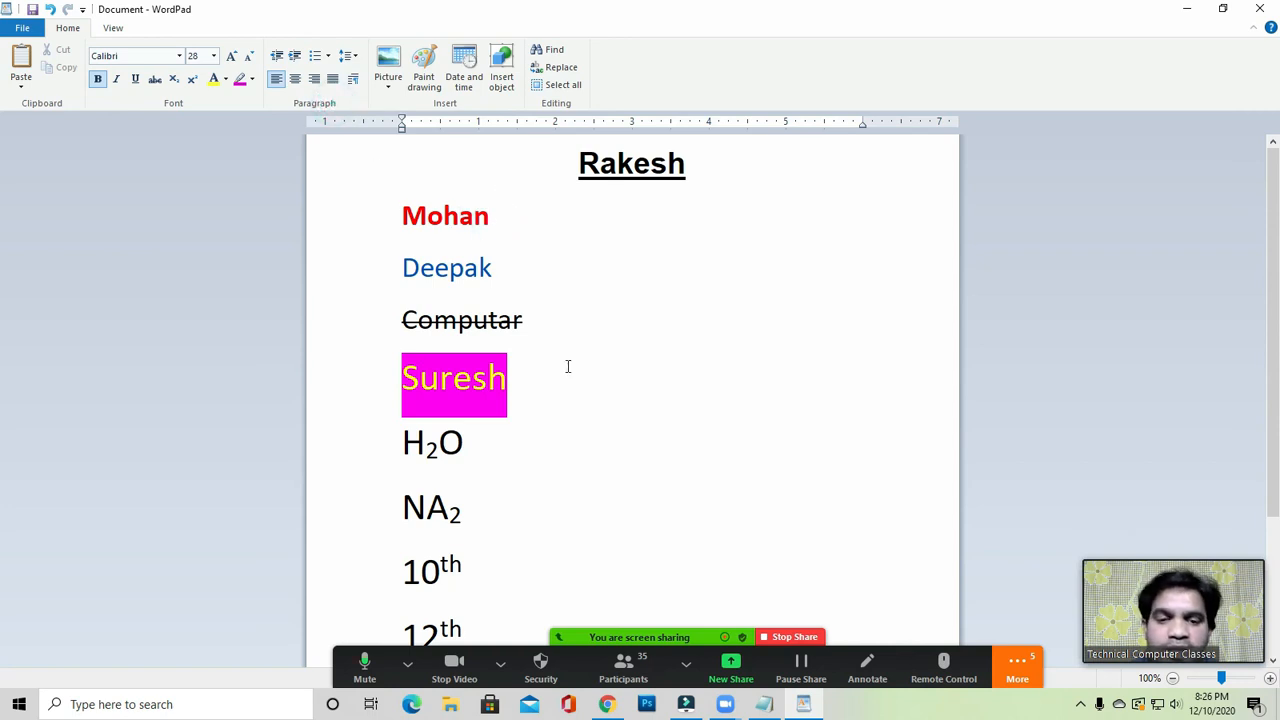
pyautogui.click(625, 664)
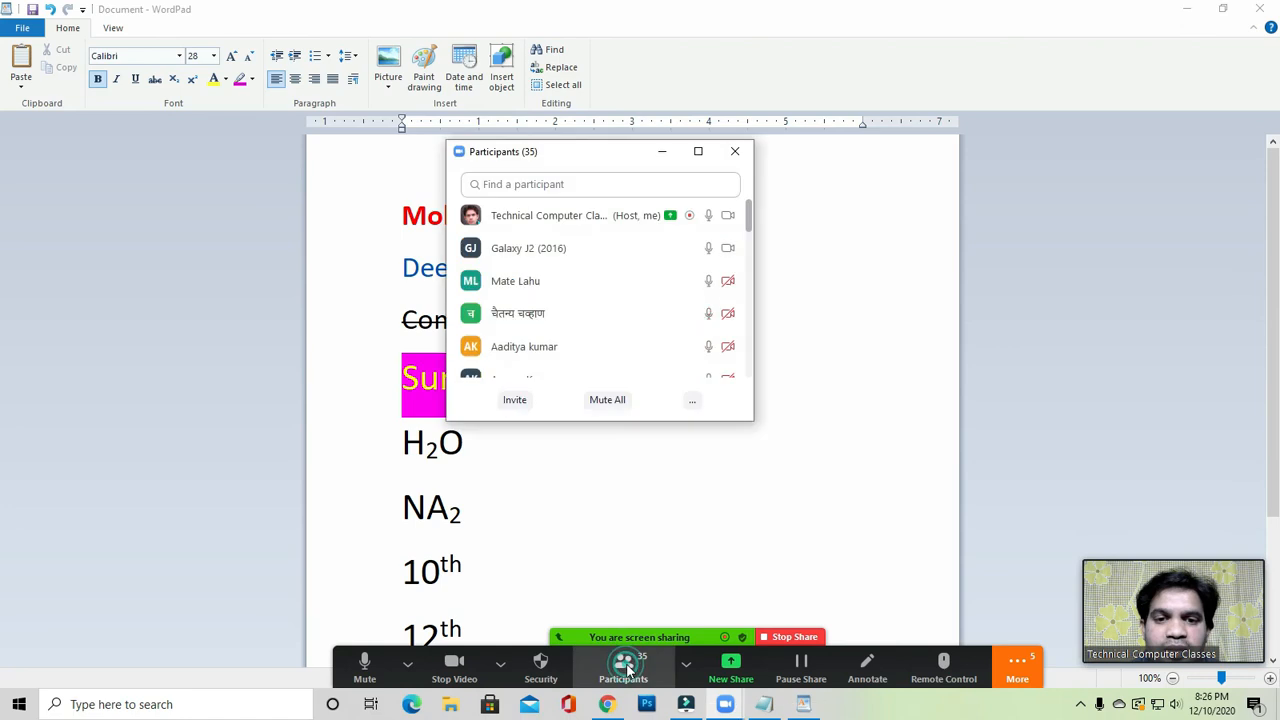
pyautogui.moveTo(614, 151); pyautogui.dragTo(590, 166)
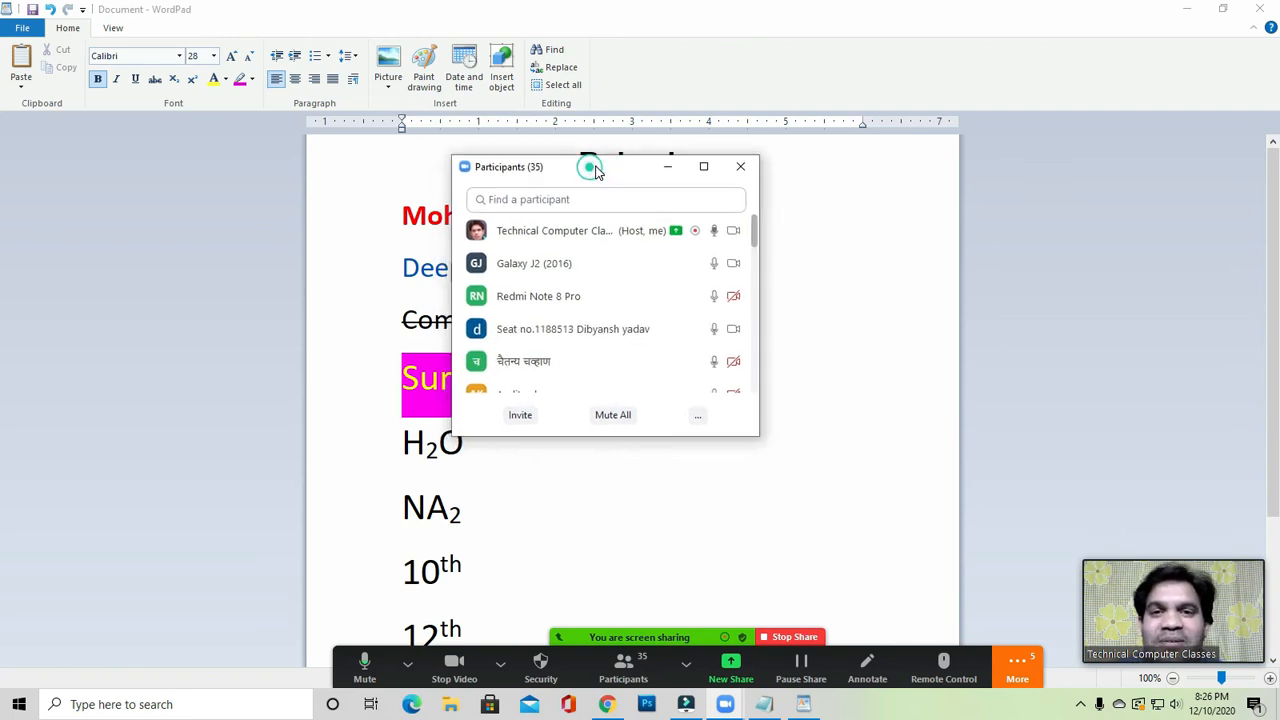
pyautogui.click(613, 416)
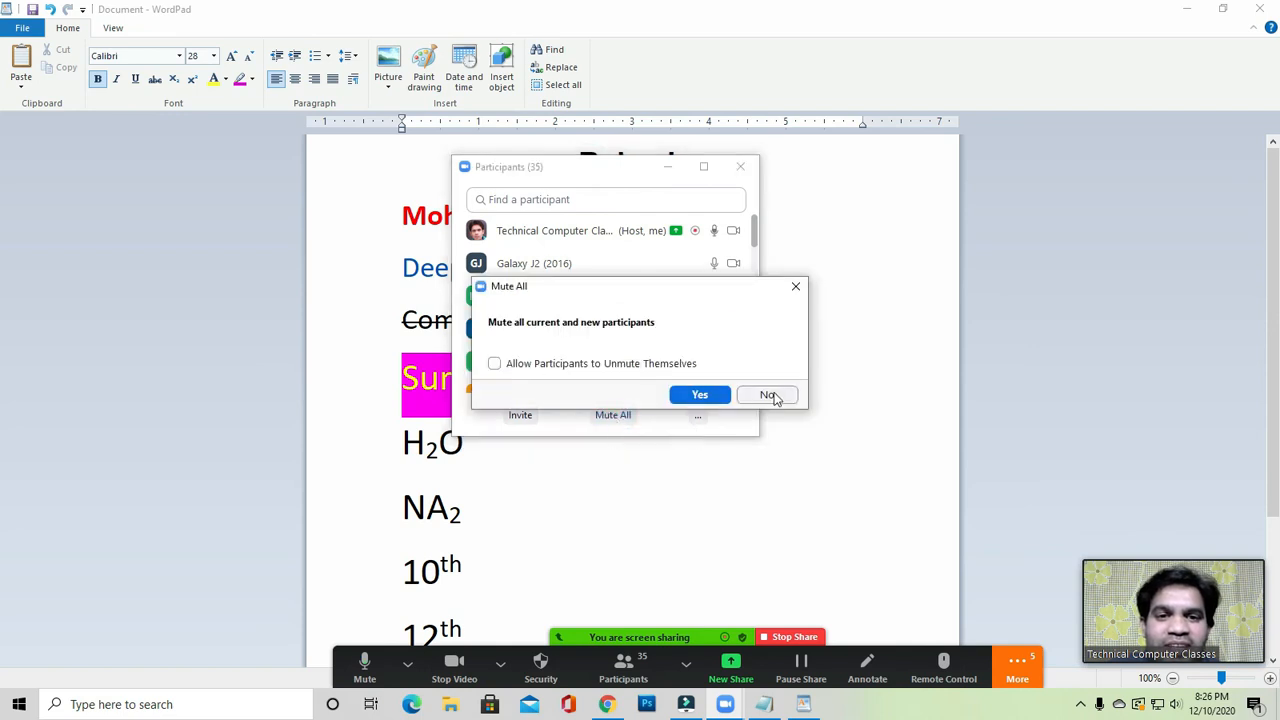
pyautogui.click(702, 396)
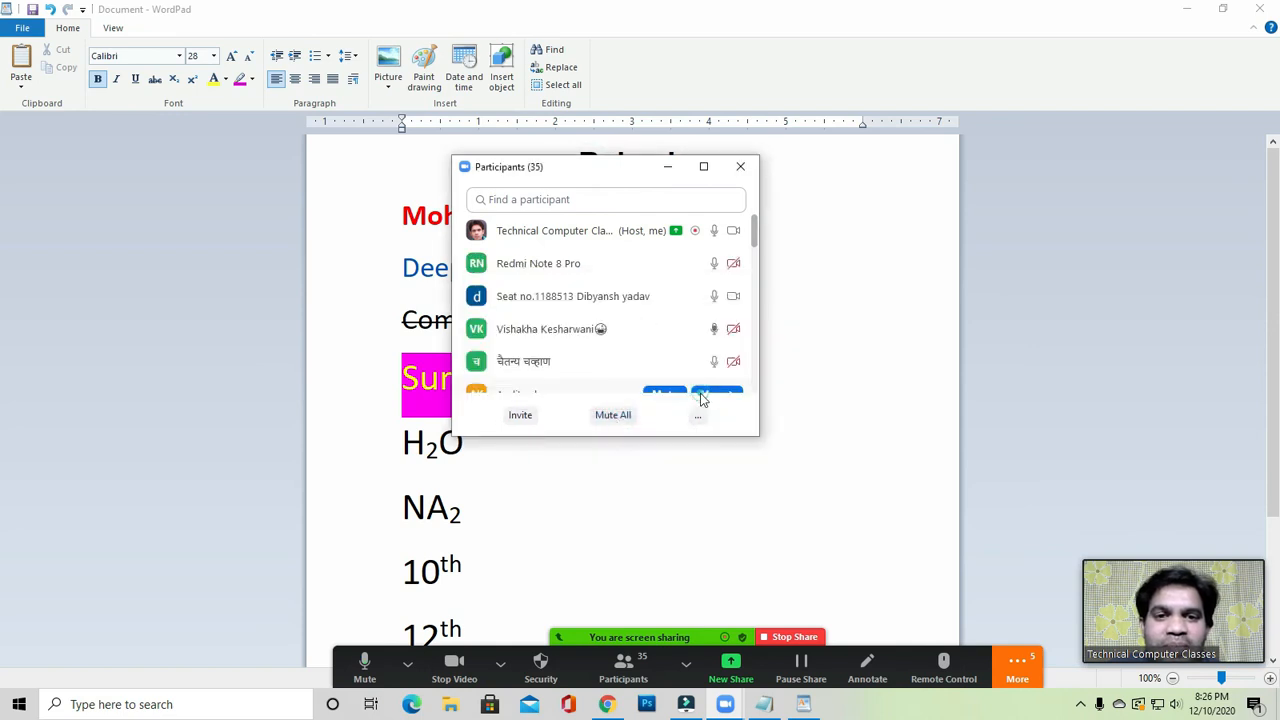
pyautogui.click(740, 166)
pyautogui.click(535, 288)
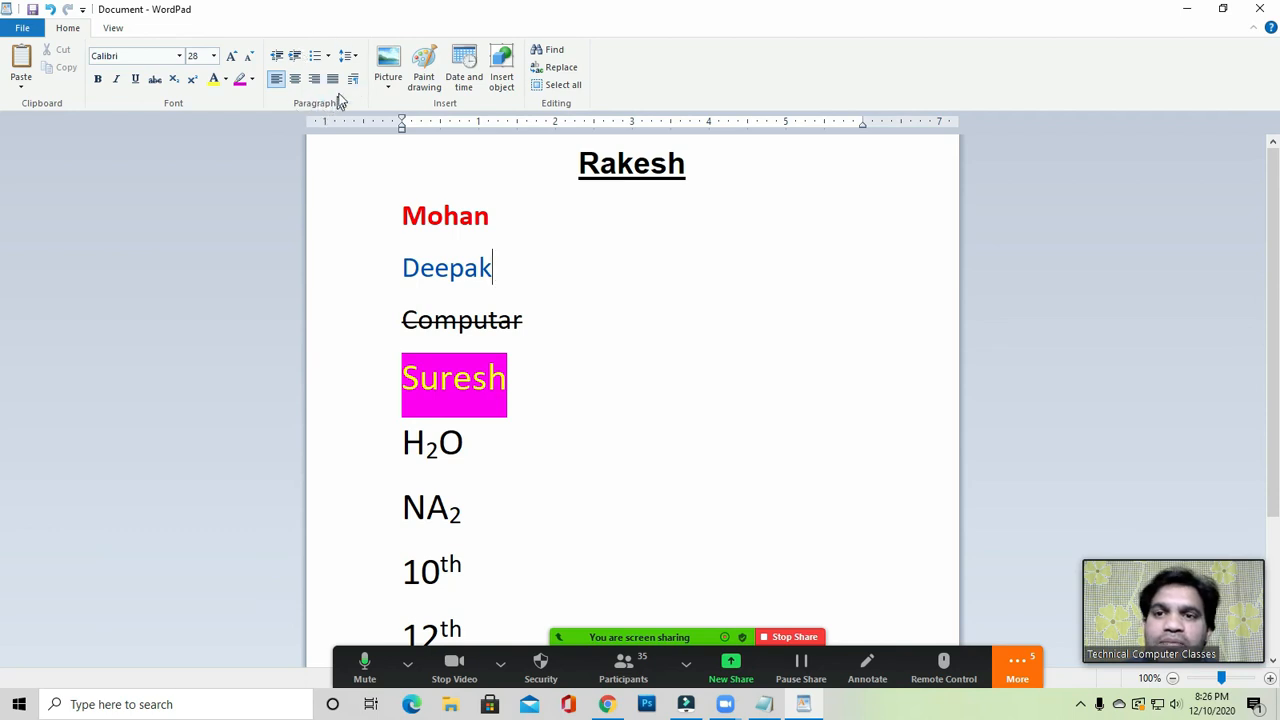
pyautogui.click(532, 240)
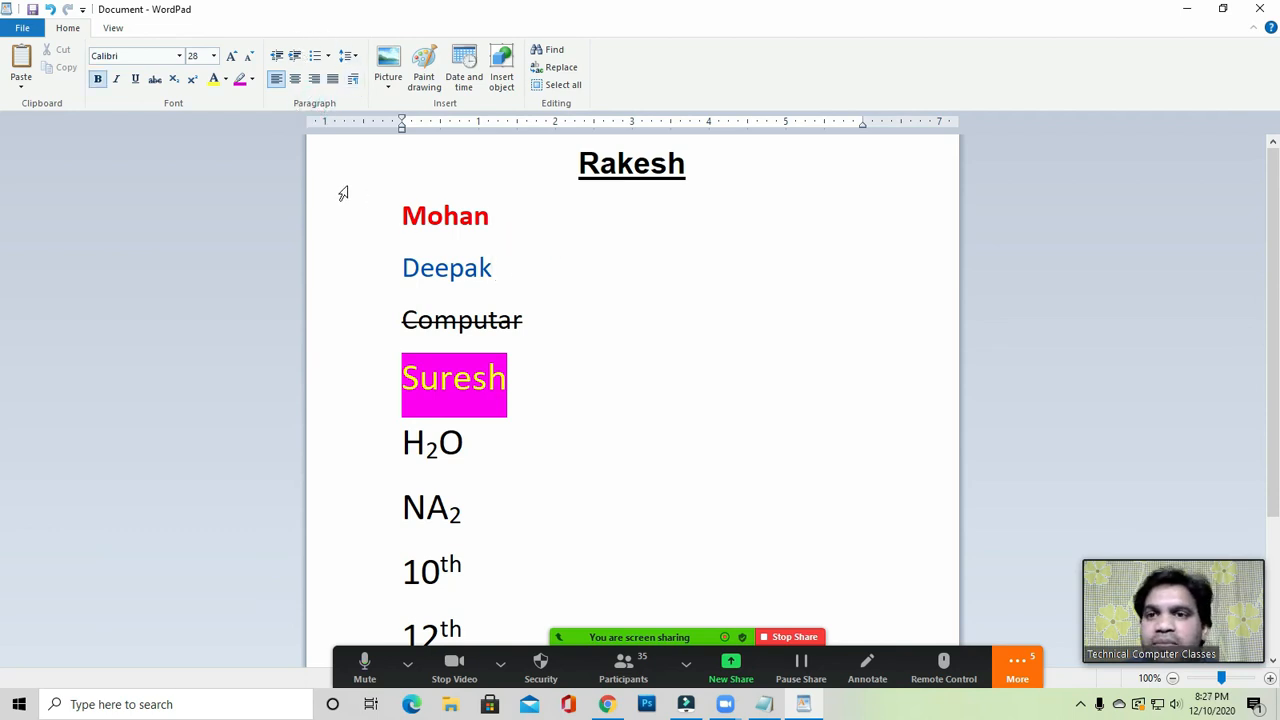
pyautogui.click(421, 235)
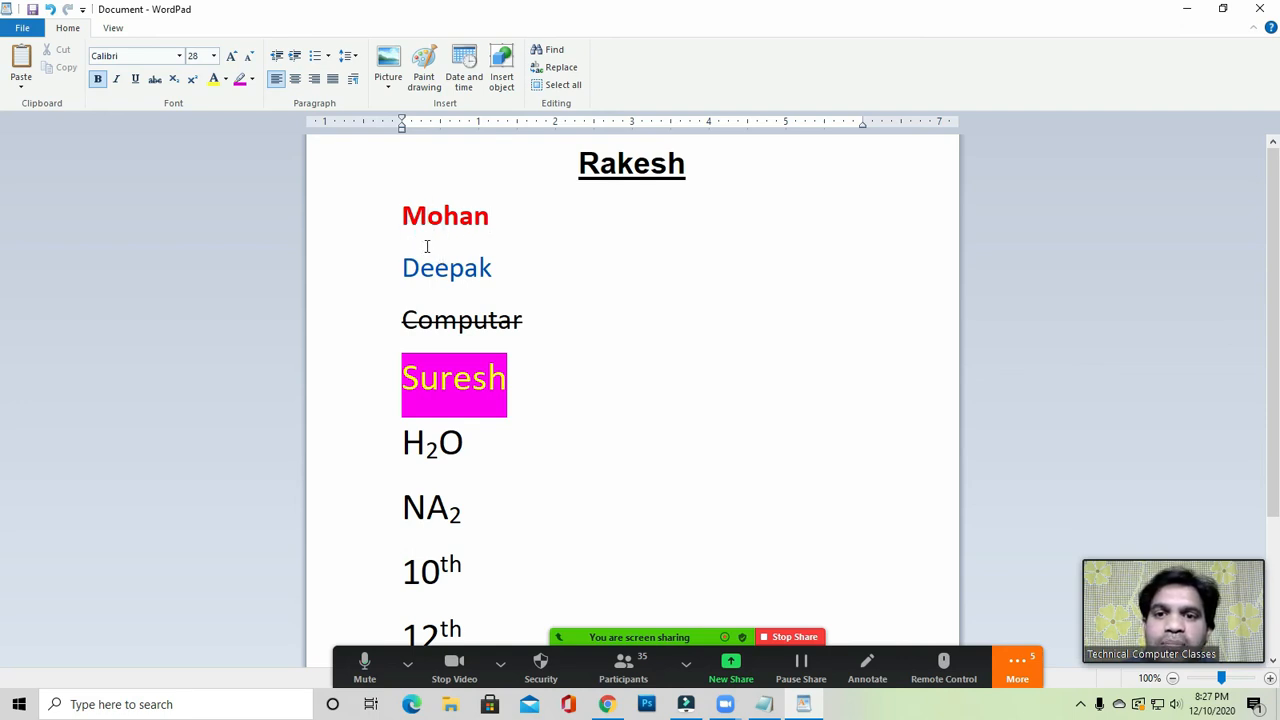
# Remove the strikethrough from "Computar" and correct its spelling to "Computer".
pyautogui.moveTo(402, 322); pyautogui.dragTo(537, 322)
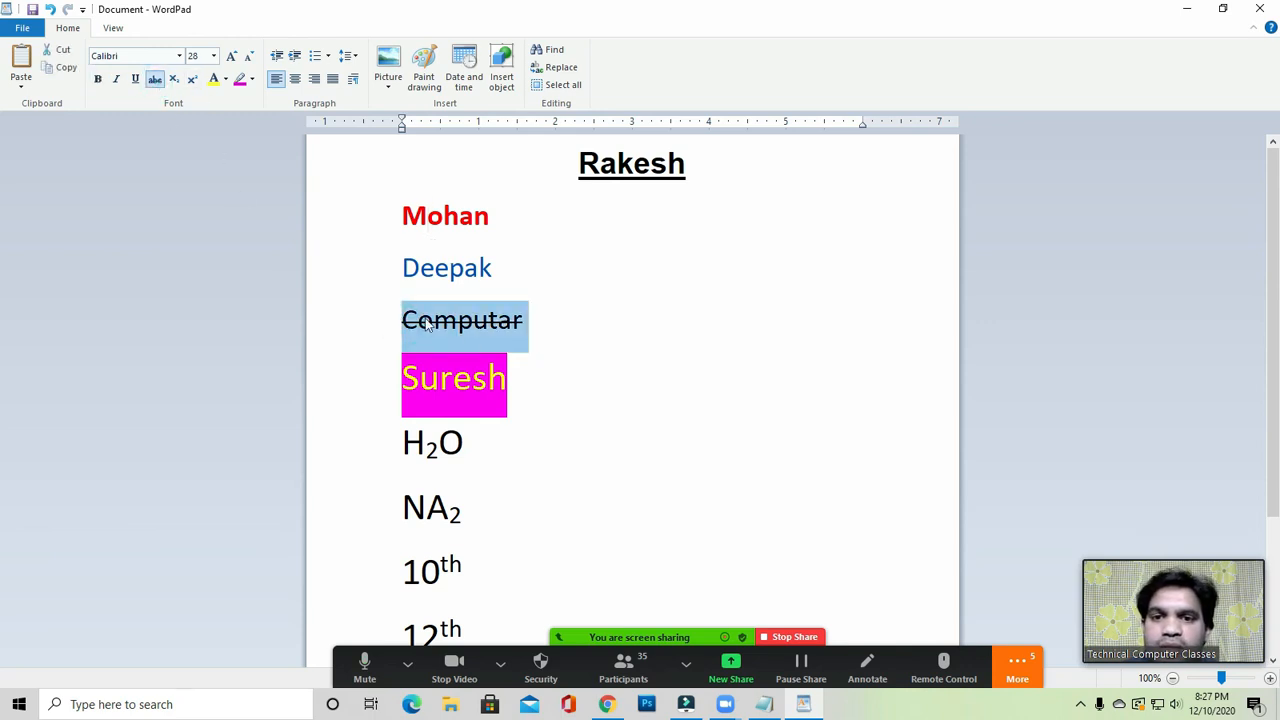
pyautogui.click(153, 82)
pyautogui.click(434, 285)
pyautogui.click(498, 320)
pyautogui.write('e')
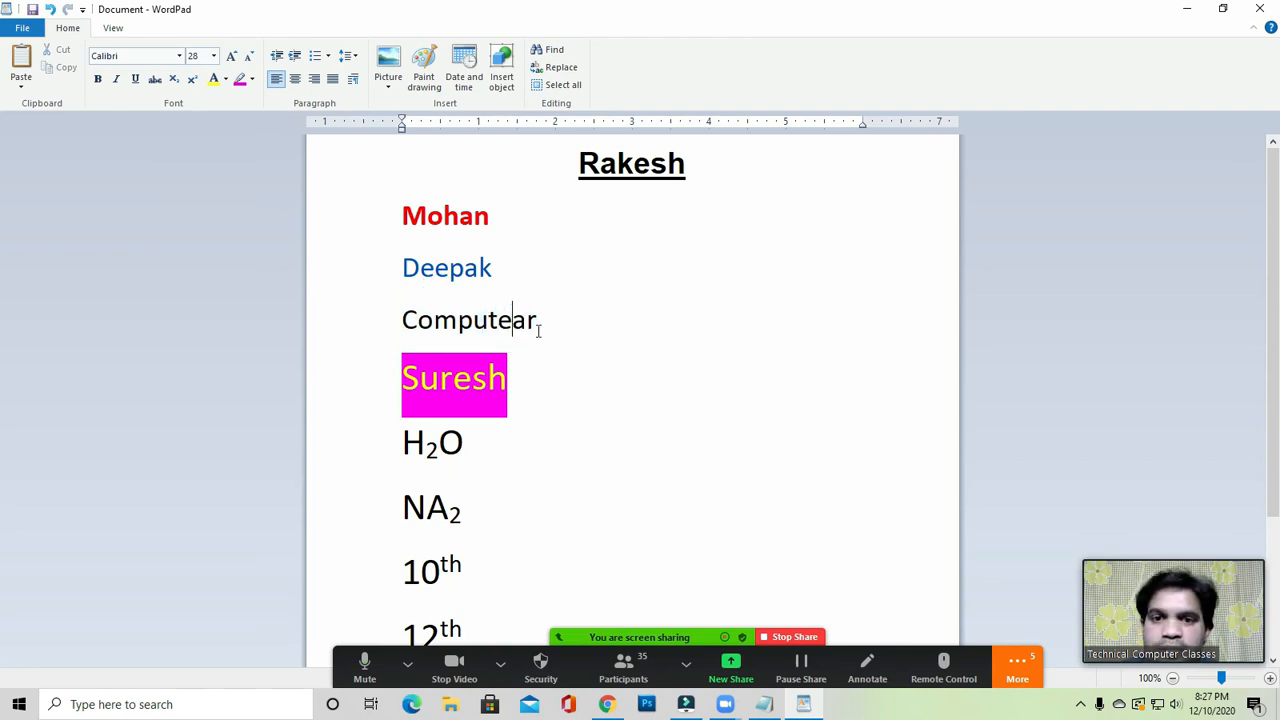
pyautogui.press('Delete')
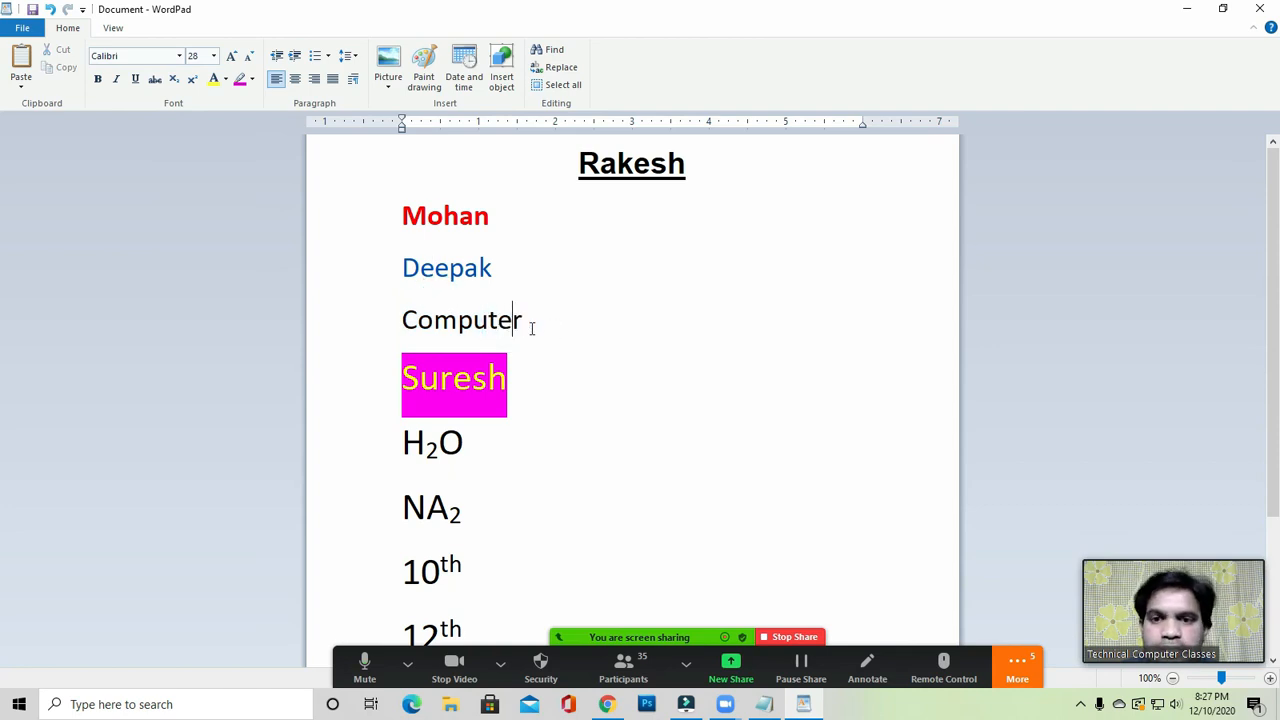
# Remove the magenta highlight from the yellow name below "Computer" by setting it to no color.
pyautogui.click(394, 391)
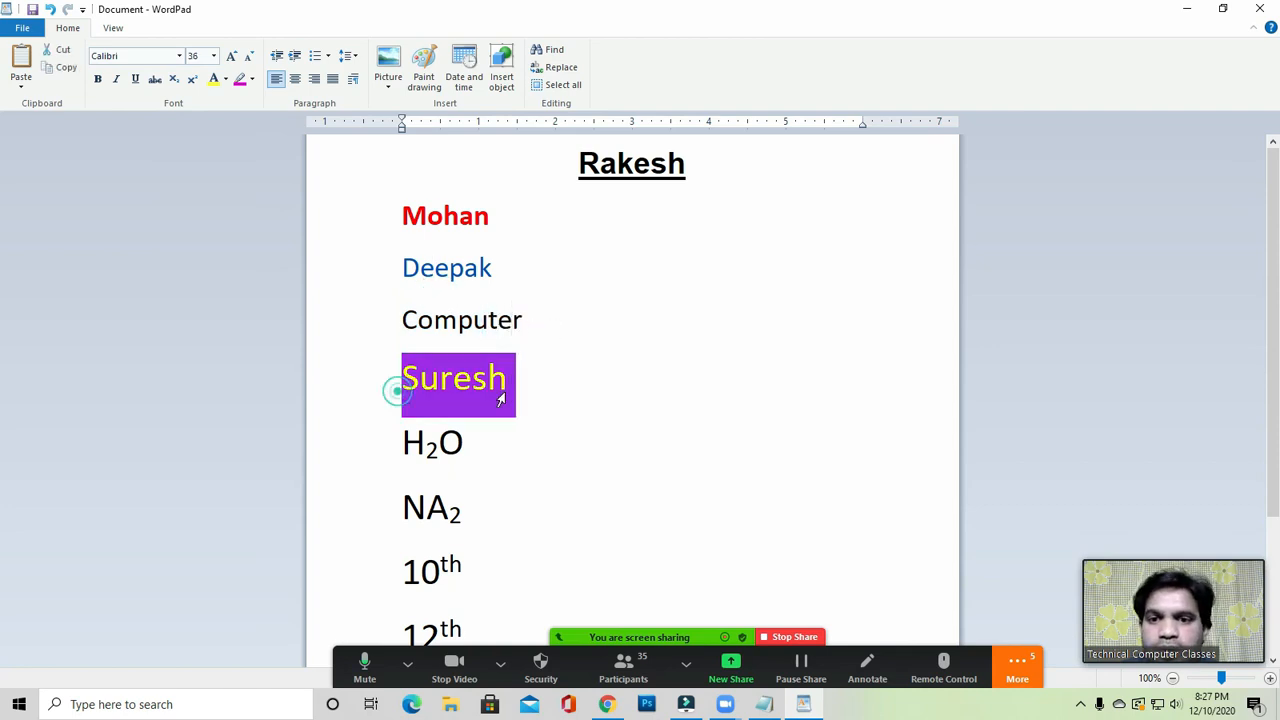
pyautogui.click(408, 290)
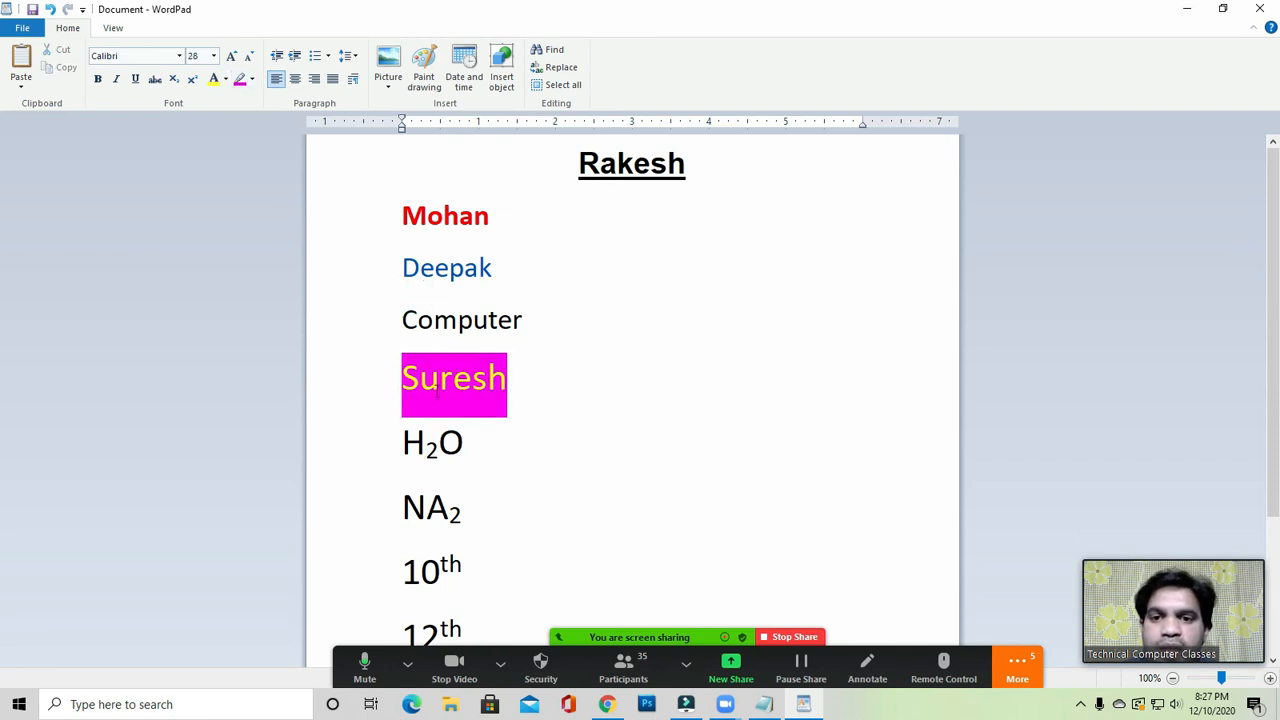
pyautogui.click(398, 382)
pyautogui.click(251, 79)
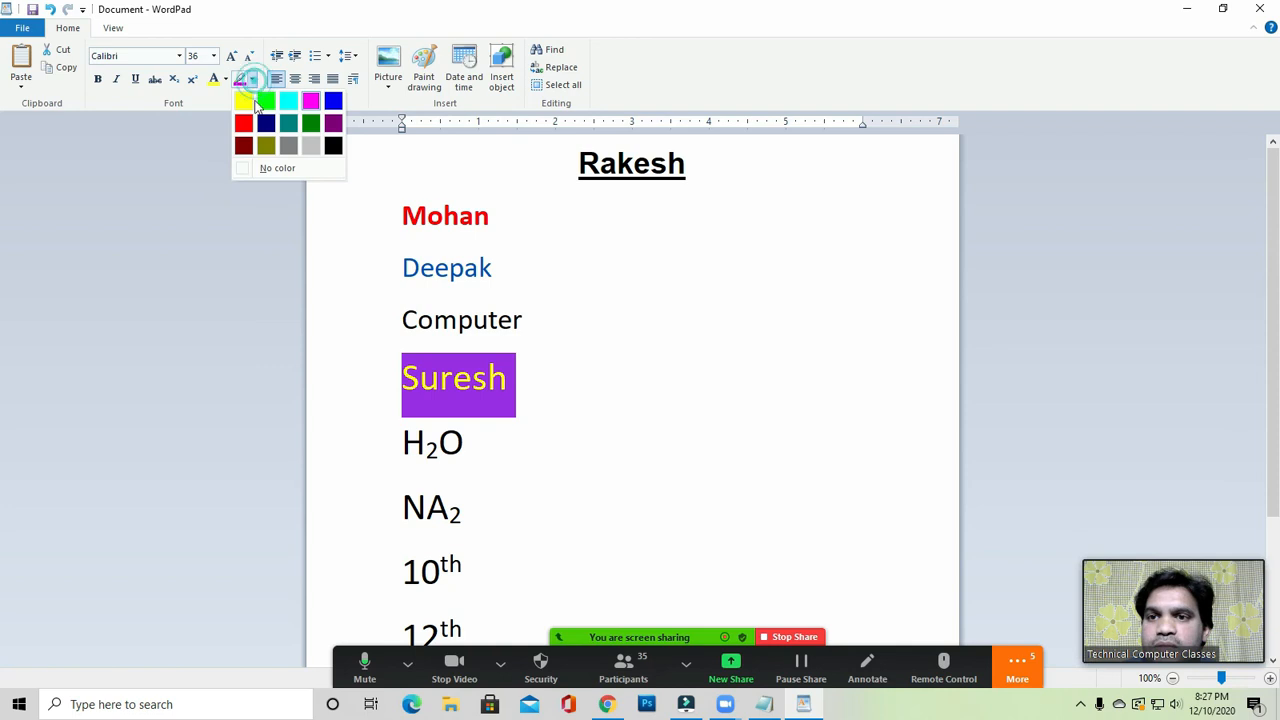
pyautogui.click(282, 174)
pyautogui.click(594, 343)
# Change the text color of the yellow name below "Computer" to black and clear the selection.
pyautogui.moveTo(408, 375); pyautogui.dragTo(508, 376)
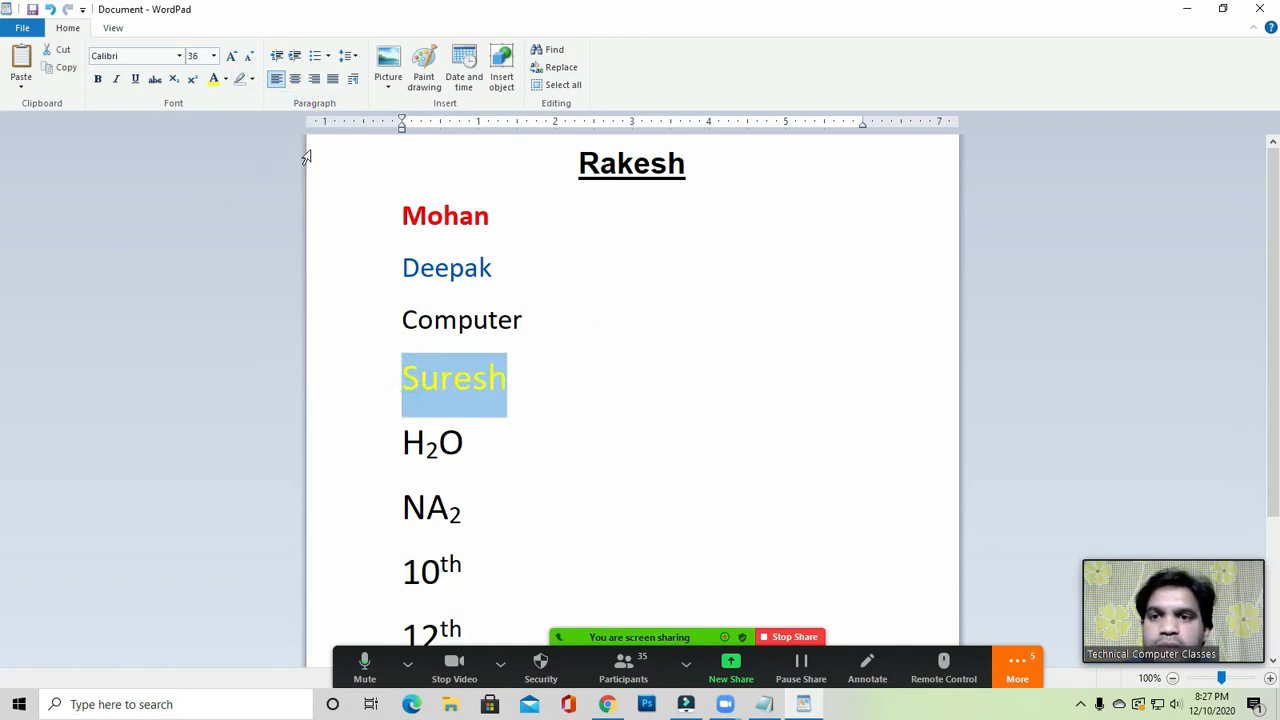
pyautogui.click(251, 80)
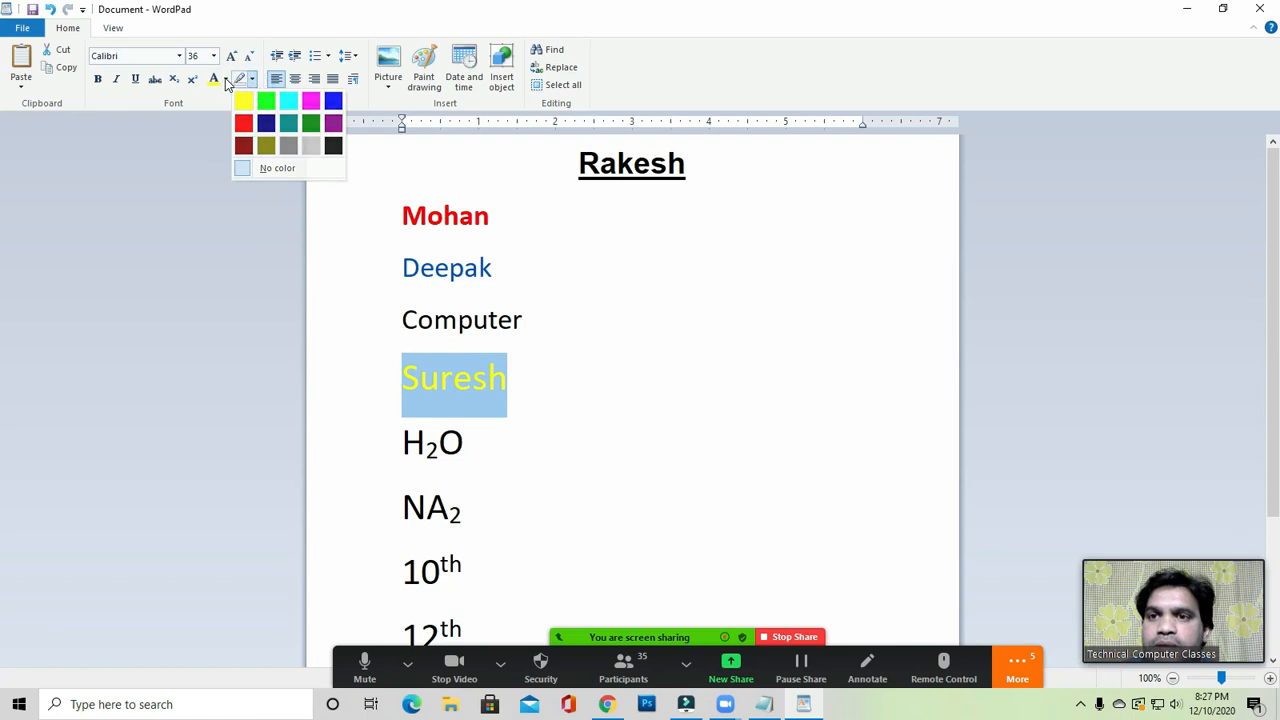
pyautogui.click(225, 79)
pyautogui.click(213, 180)
pyautogui.click(546, 335)
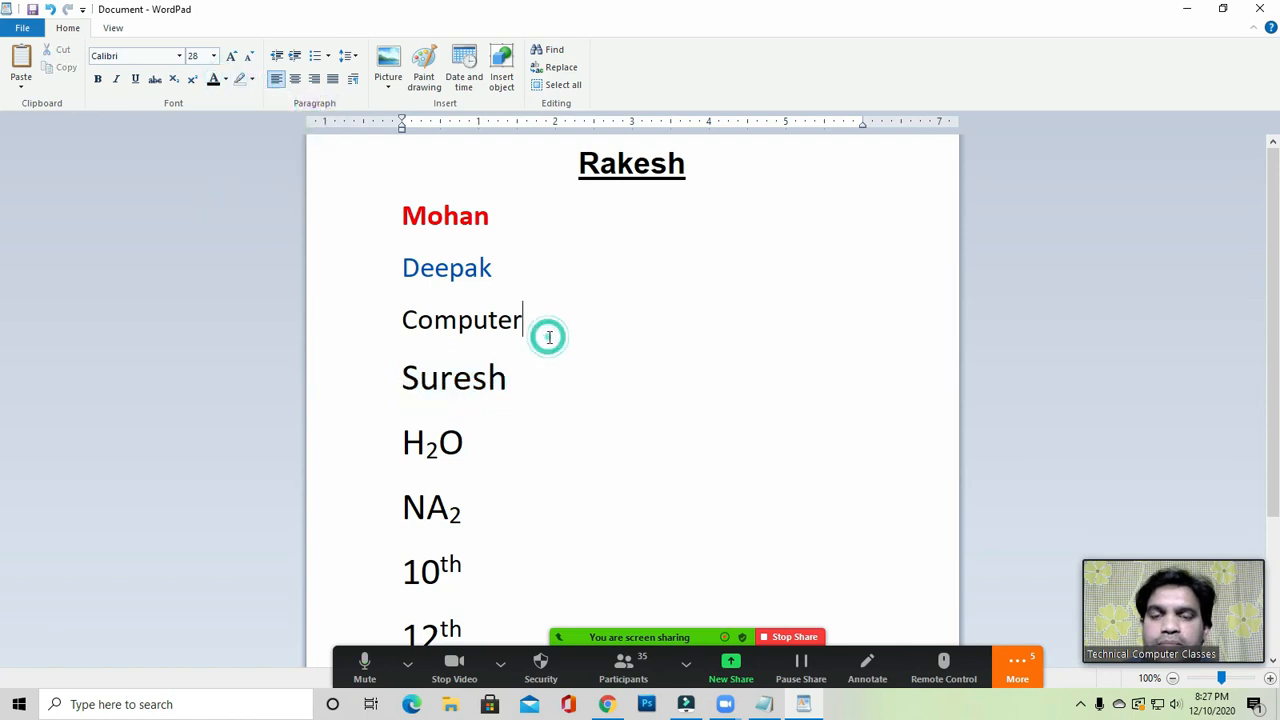
pyautogui.click(532, 307)
# Set the line spacing of the four lines from the red name to the name below "Computer" to 2.
pyautogui.moveTo(403, 213); pyautogui.dragTo(532, 367)
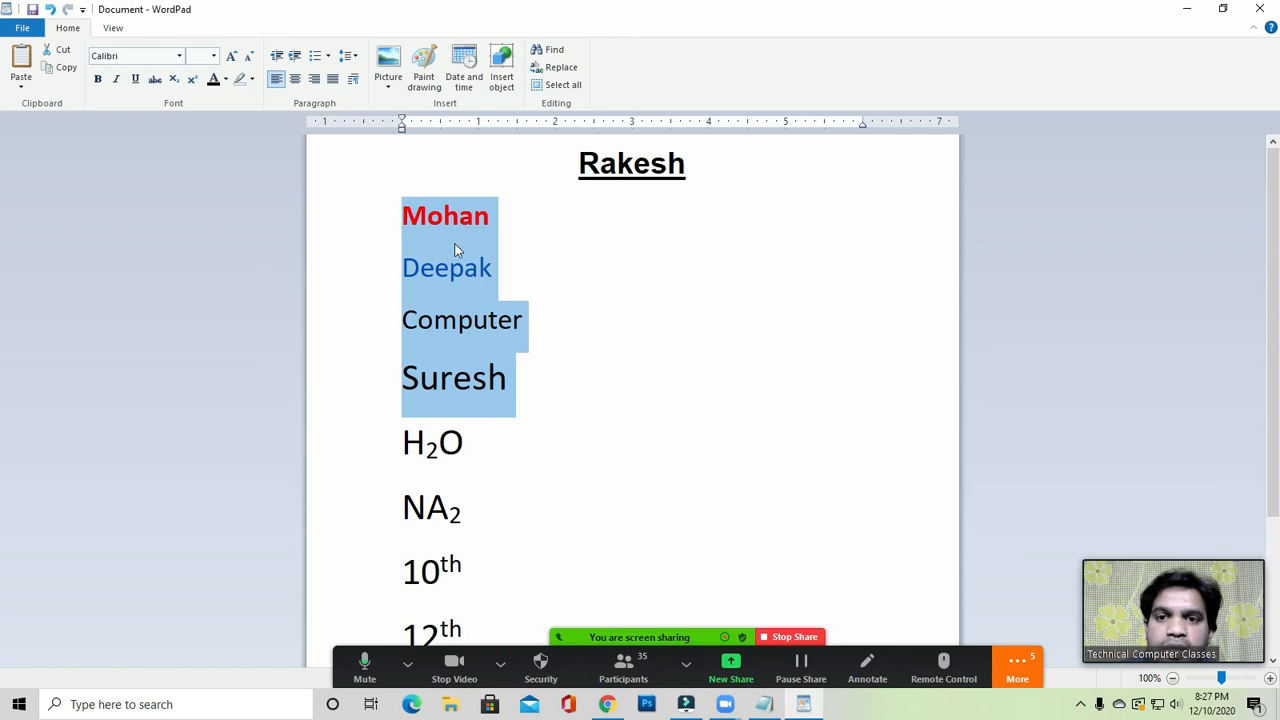
pyautogui.click(350, 60)
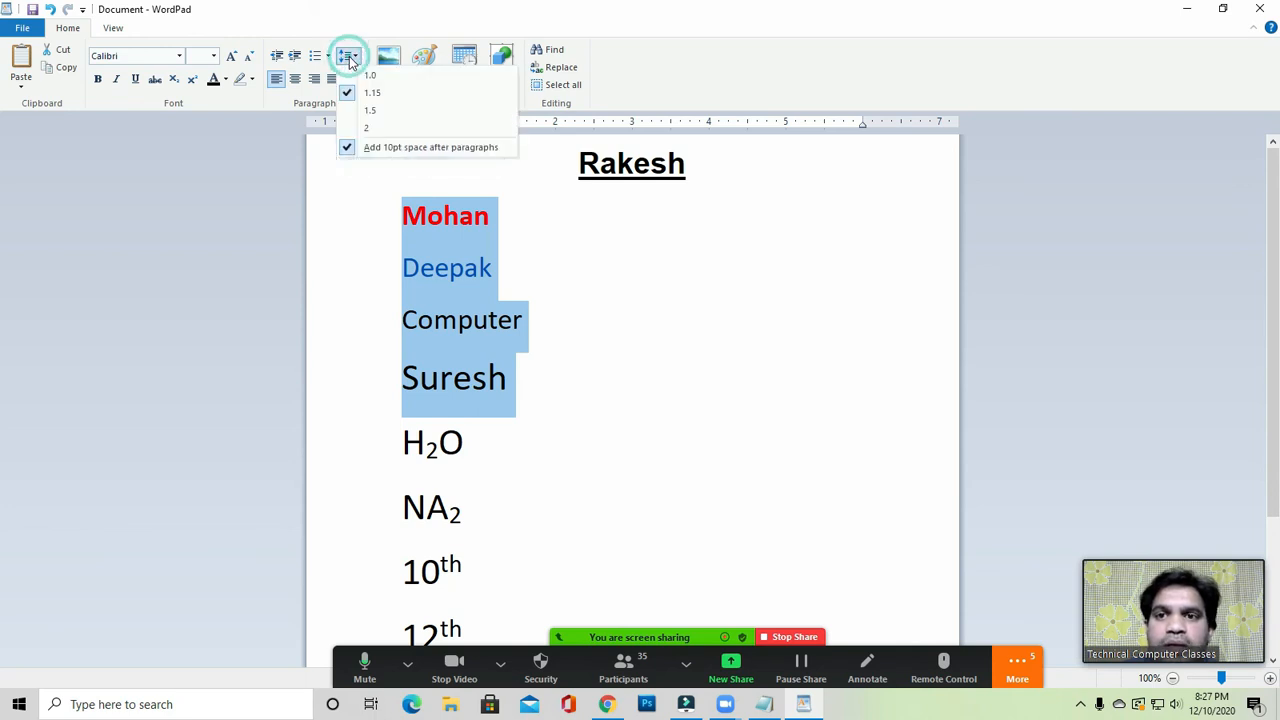
pyautogui.click(370, 129)
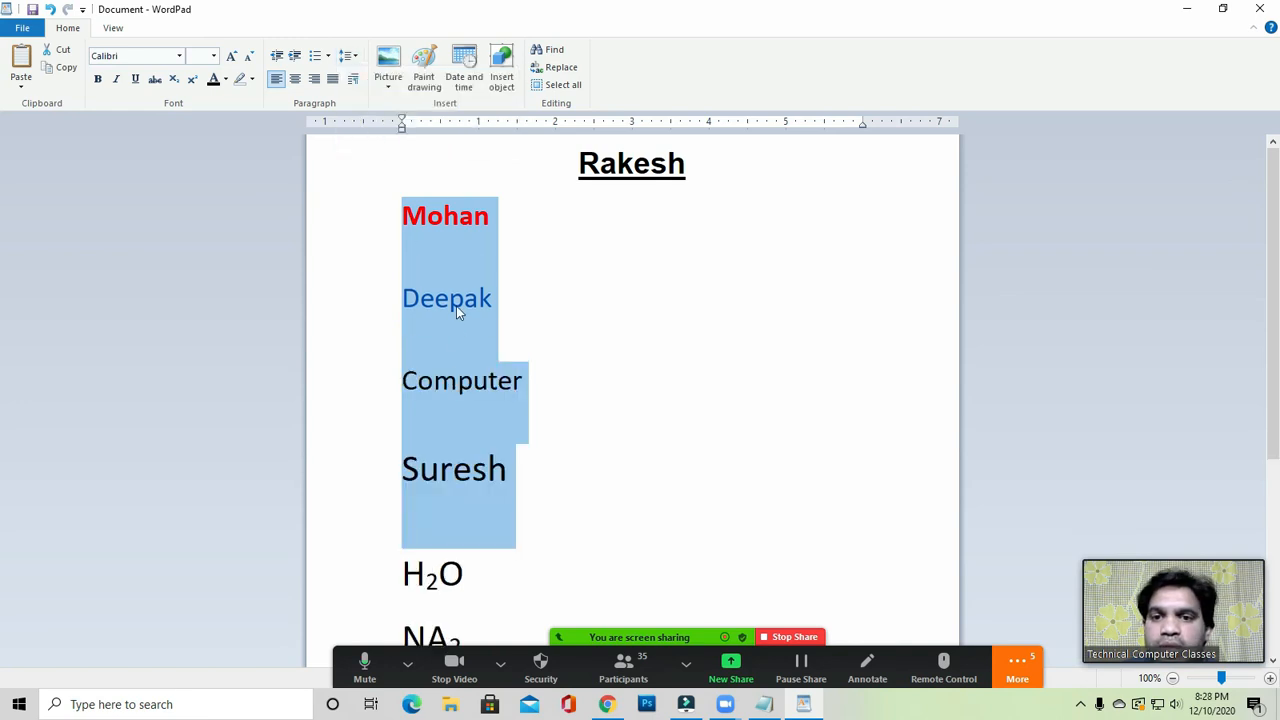
# Set the selected four lines' spacing to 1.0 and turn off the 10pt space after paragraphs.
pyautogui.click(347, 55)
pyautogui.click(370, 92)
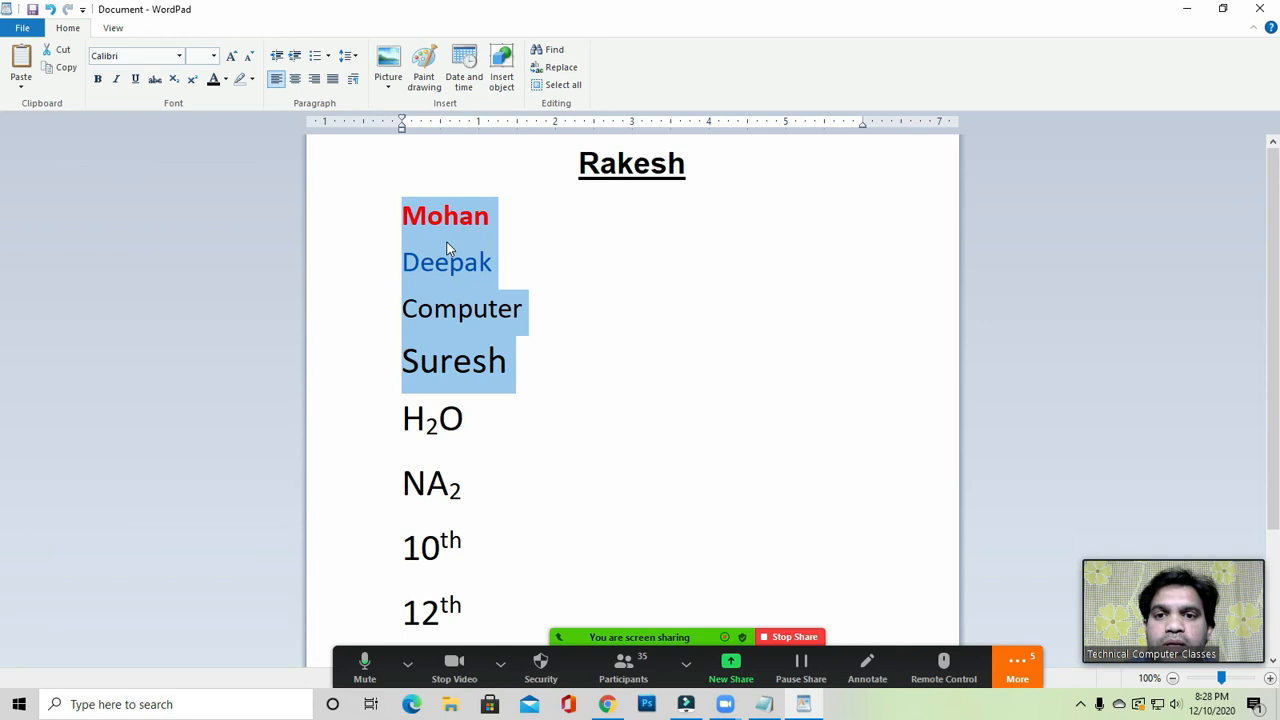
pyautogui.click(347, 57)
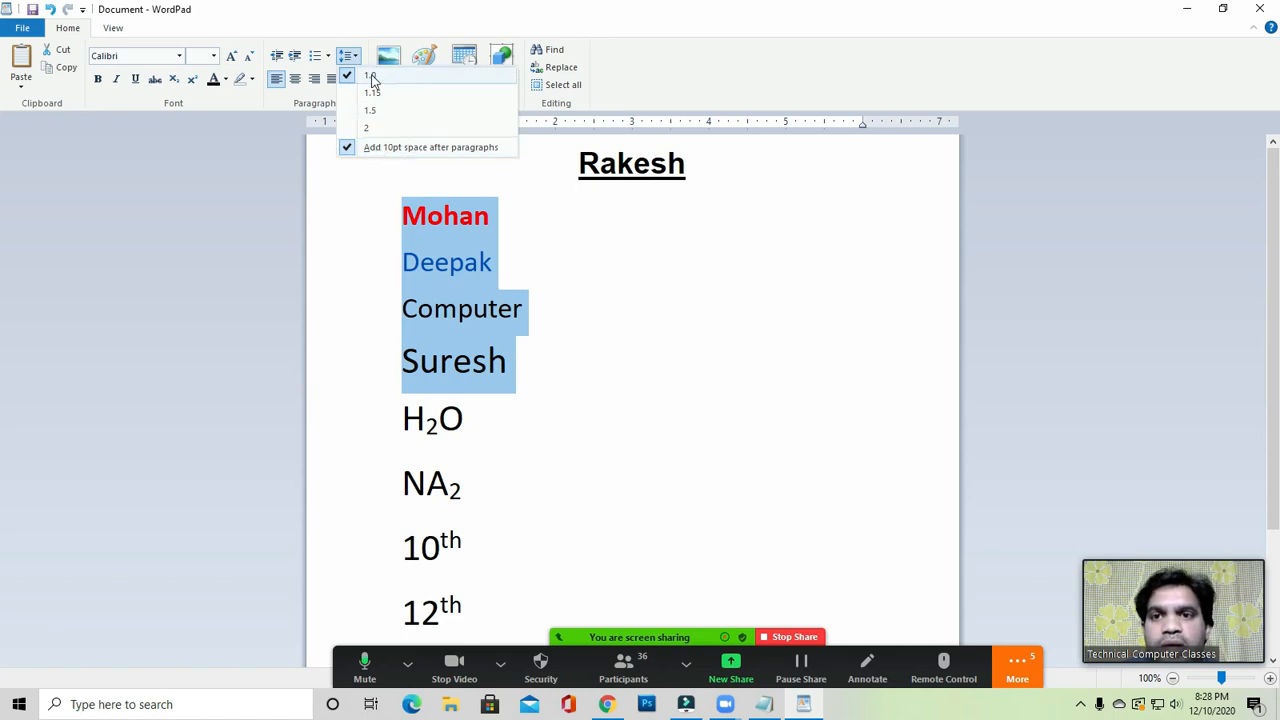
pyautogui.click(369, 152)
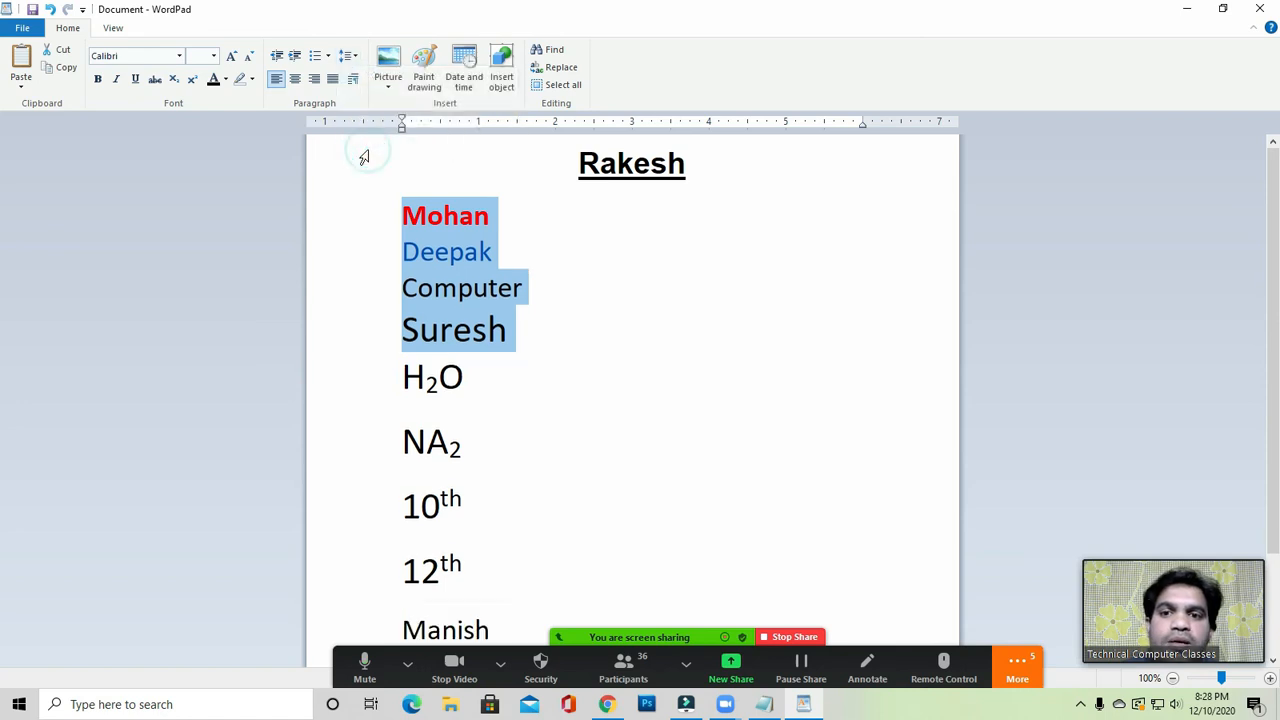
# Set the line spacing of the four lines directly below the centered heading to 1.15 and clear the selection.
pyautogui.click(522, 272)
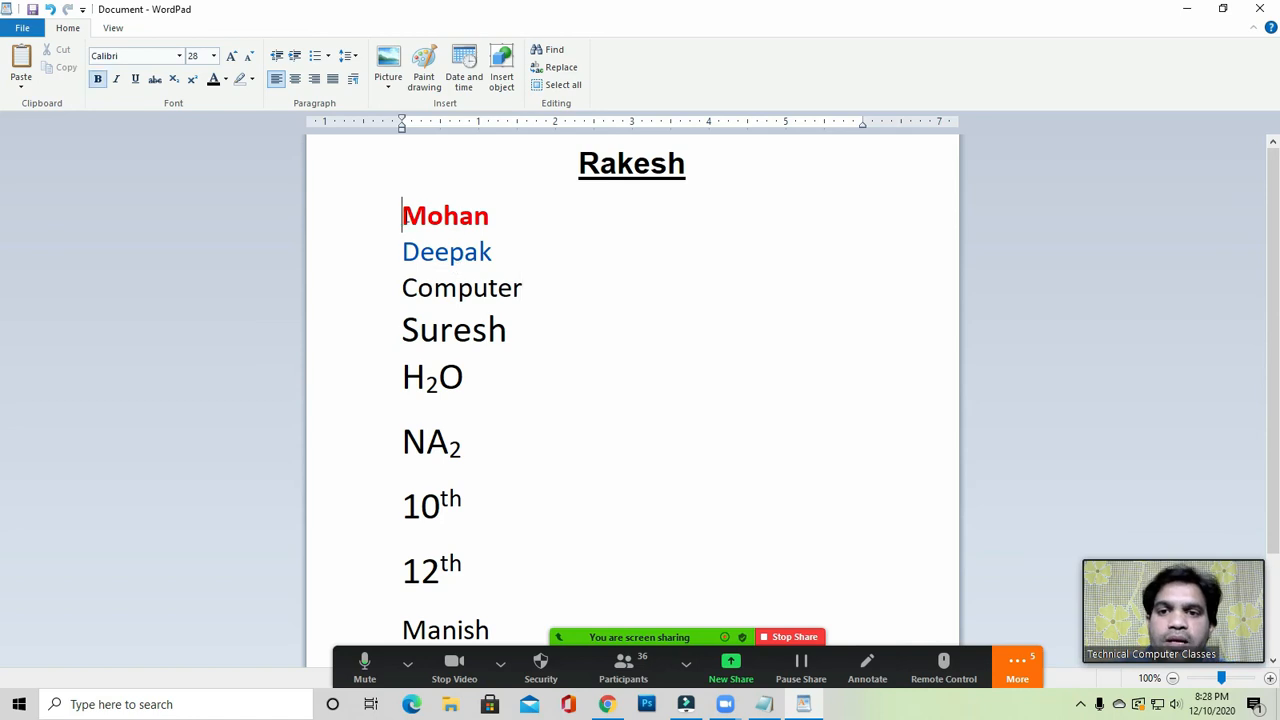
pyautogui.moveTo(403, 214); pyautogui.dragTo(529, 323)
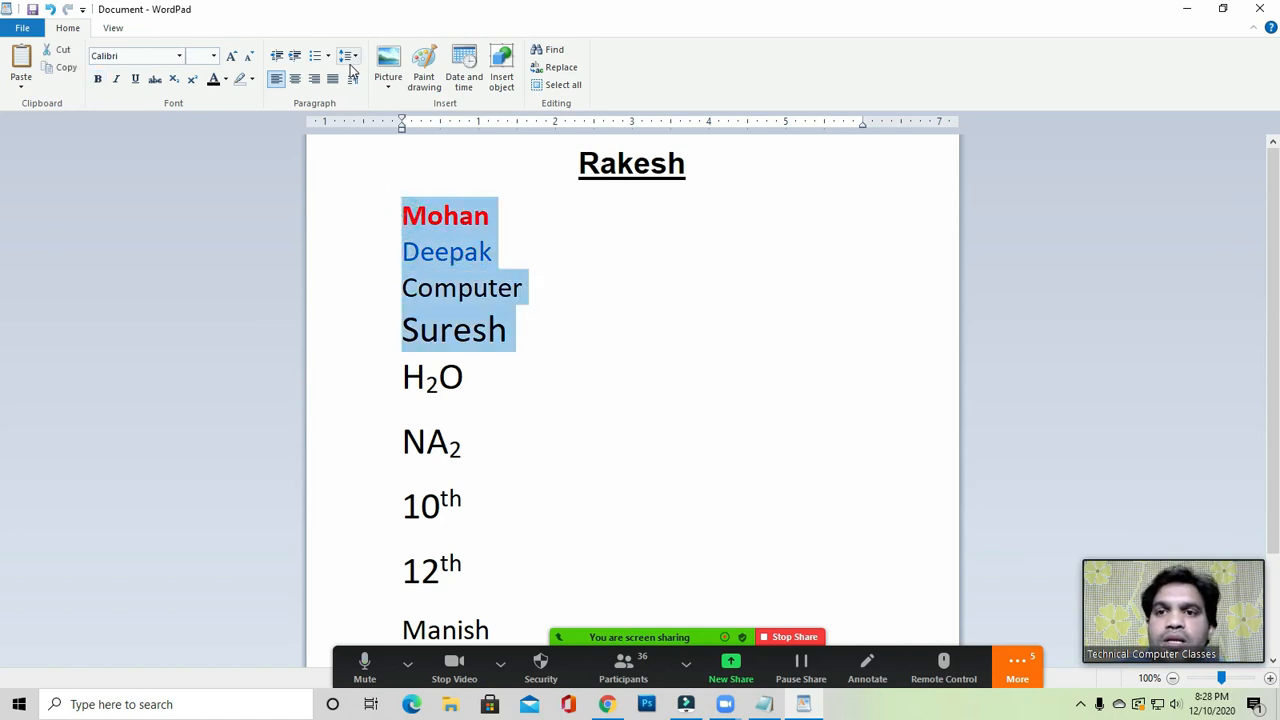
pyautogui.click(351, 62)
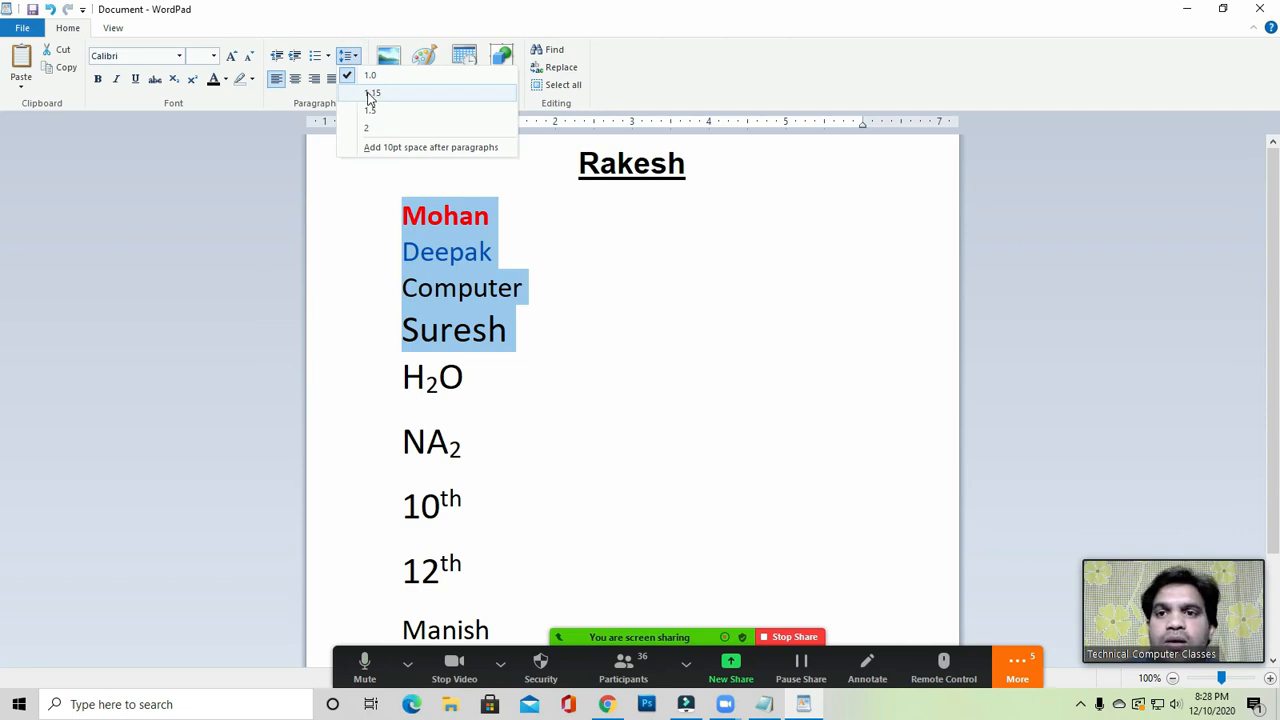
pyautogui.click(381, 94)
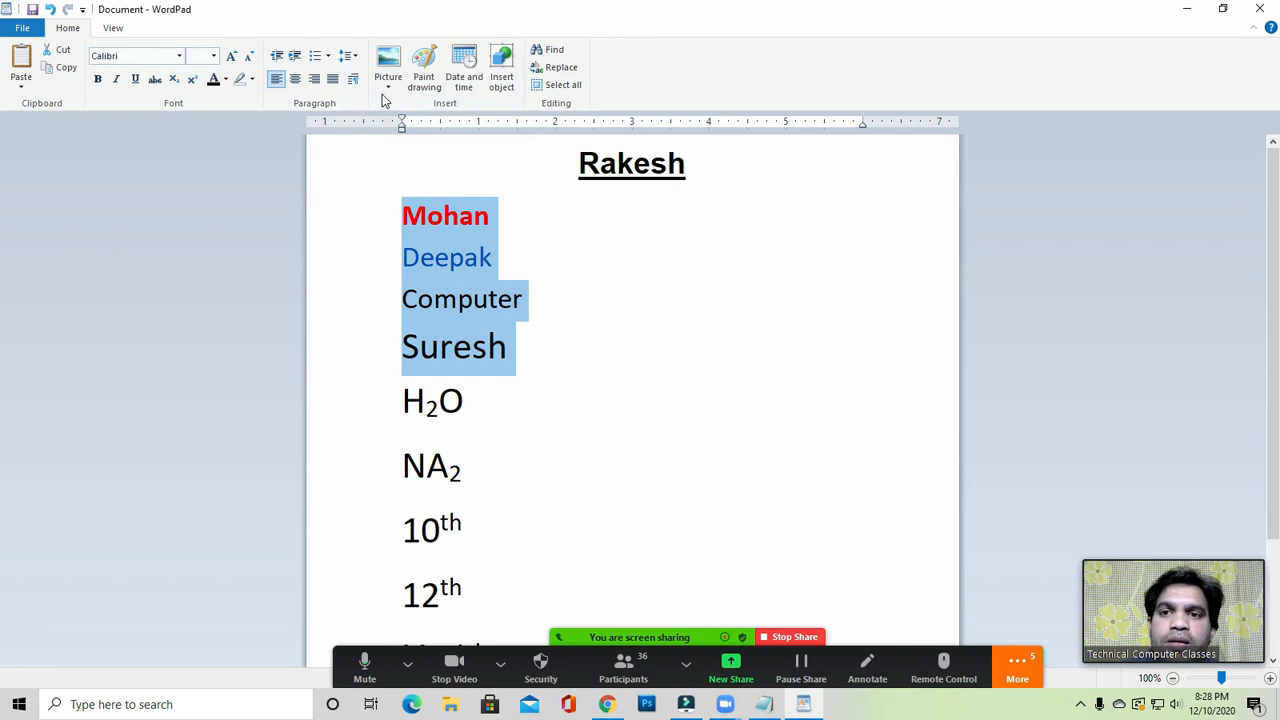
pyautogui.click(526, 257)
pyautogui.click(489, 218)
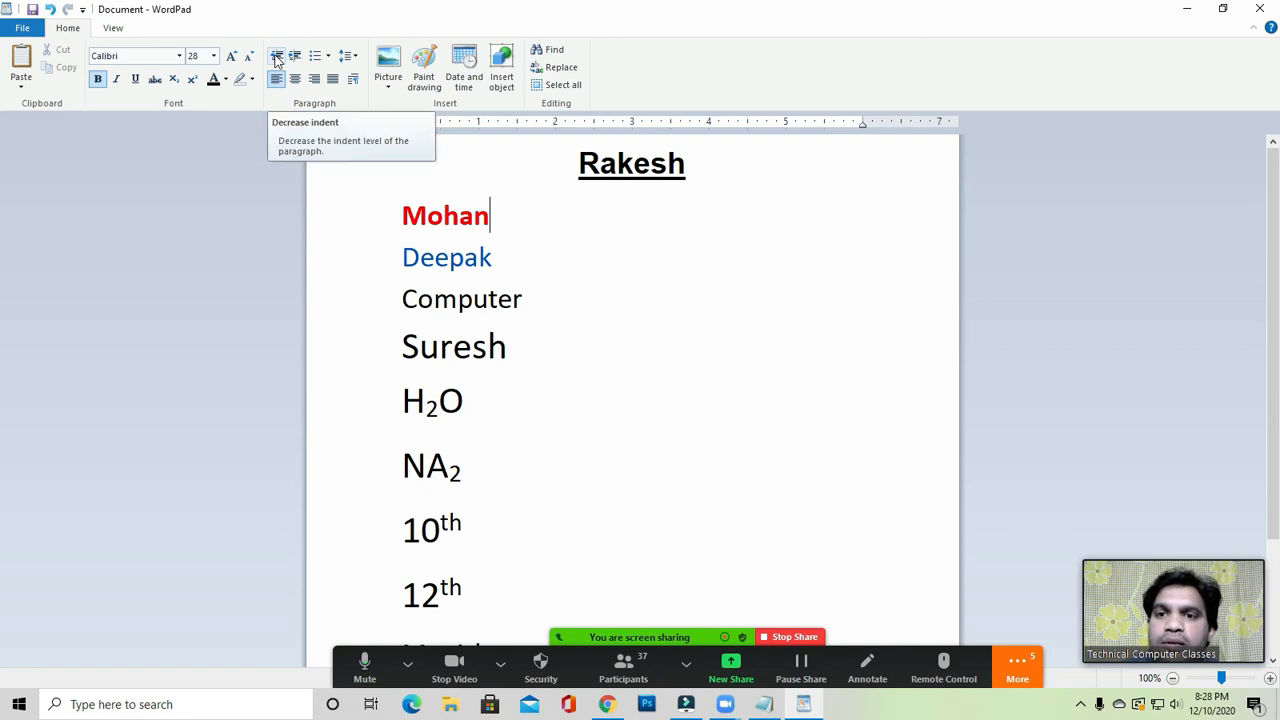
# Delete all text in the document and undo the deletion.
pyautogui.click(571, 323)
pyautogui.press('Home')
pyautogui.hotkey('ctrl', 'shift', 'End')
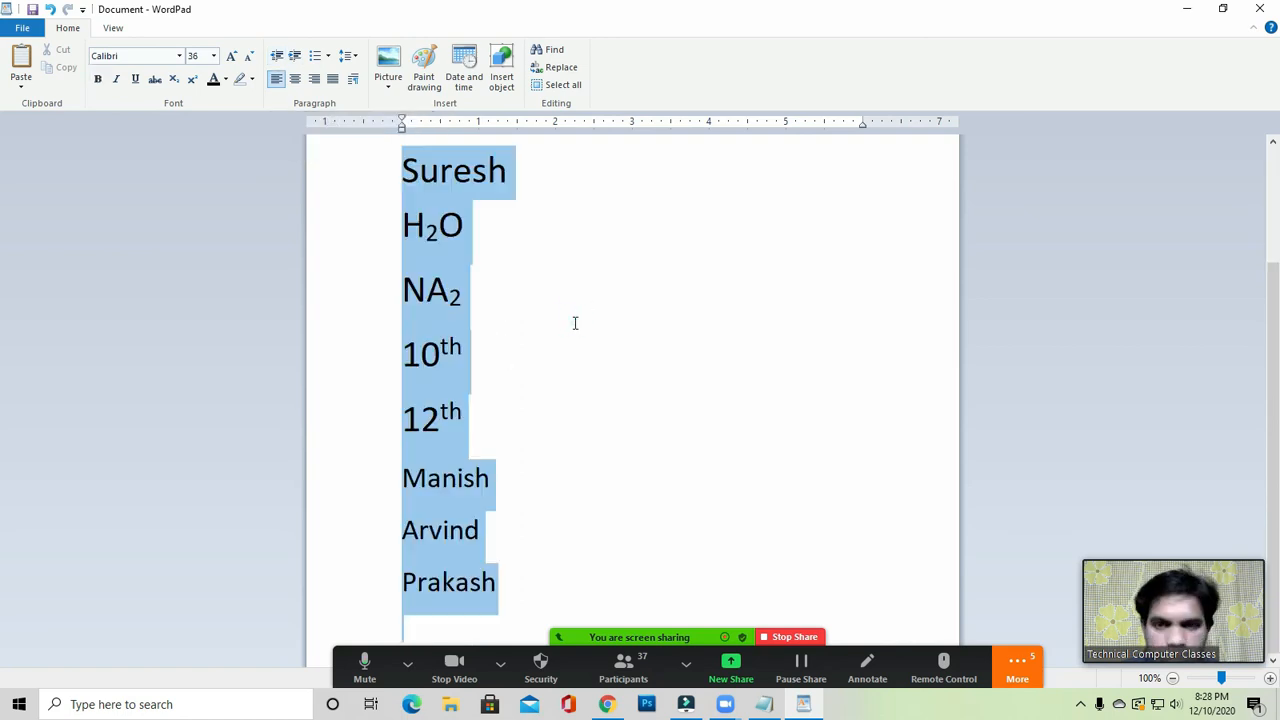
pyautogui.press('Delete')
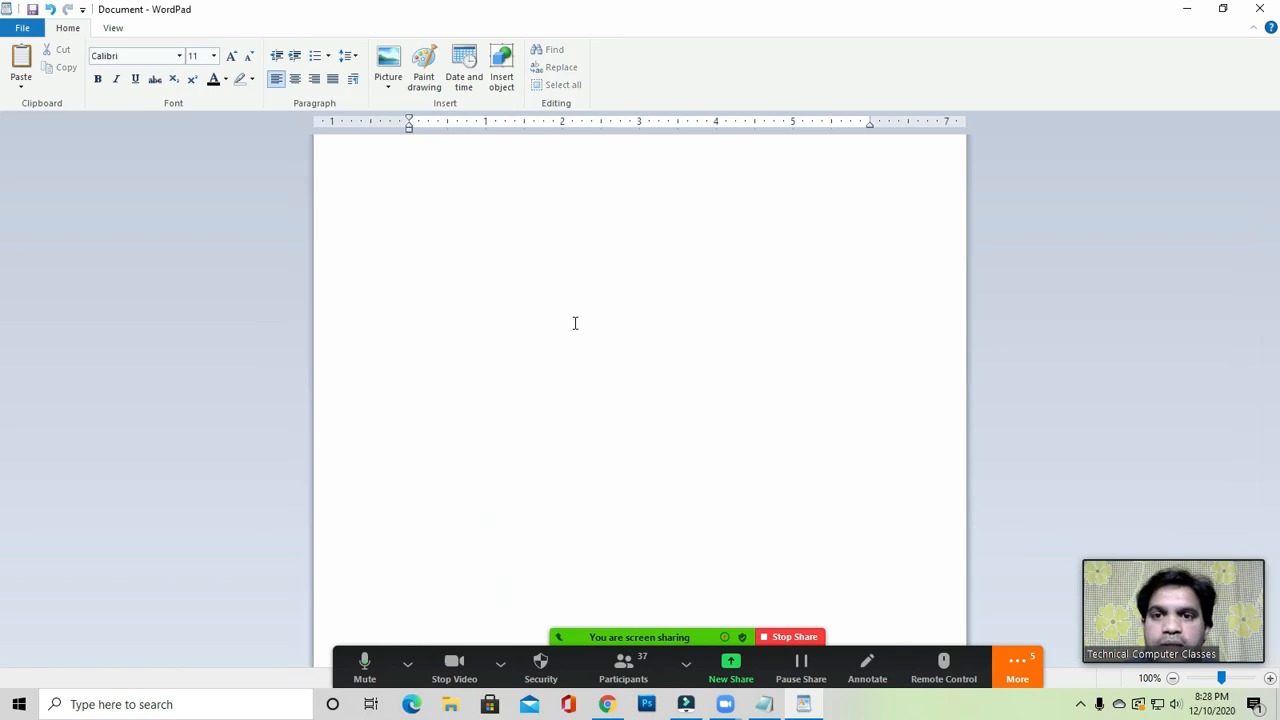
pyautogui.hotkey('ctrl', 'z')
pyautogui.hotkey('ctrl', 'z')
pyautogui.hotkey('ctrl', 'z')
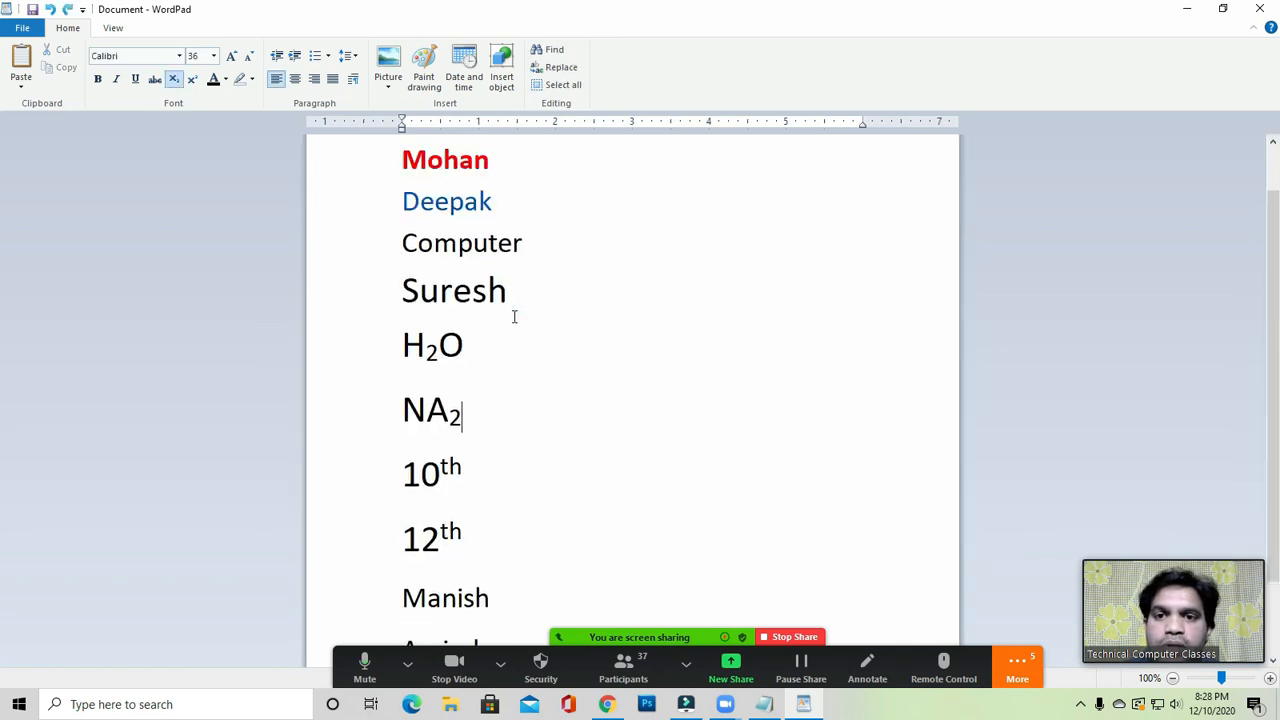
pyautogui.click(557, 286)
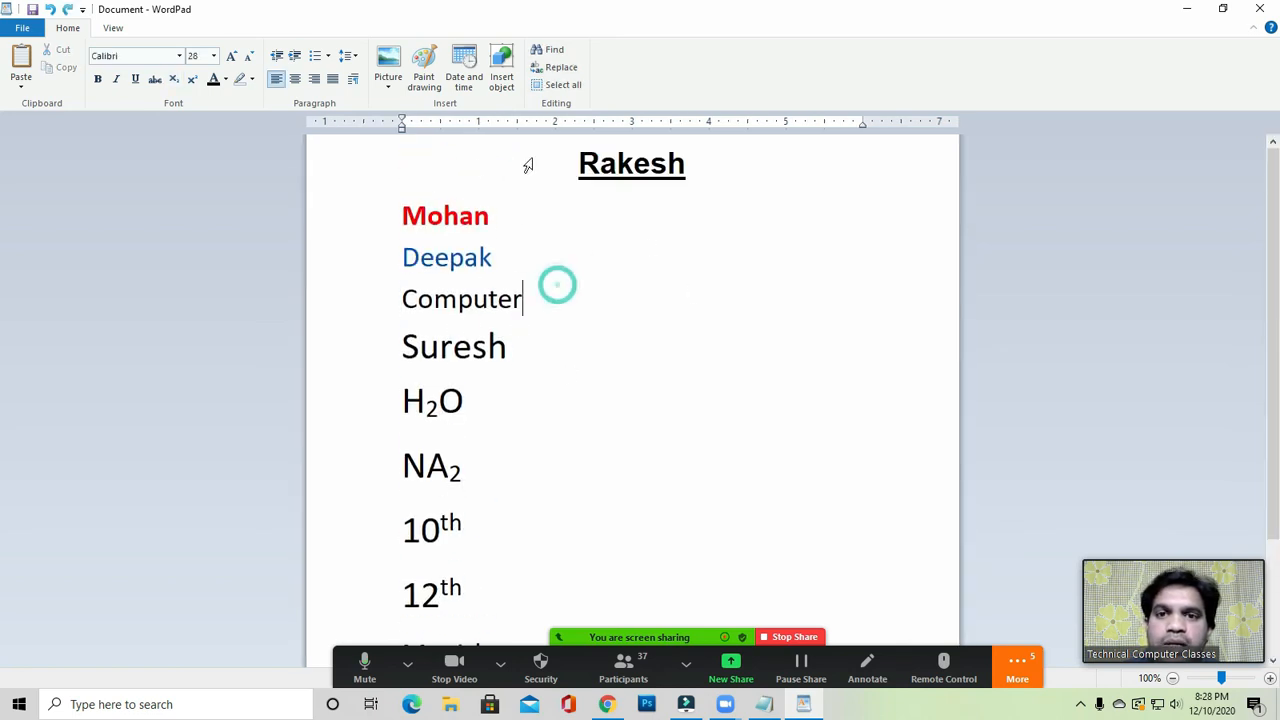
# Select the entire document and delete its contents to leave a blank page.
pyautogui.click(562, 85)
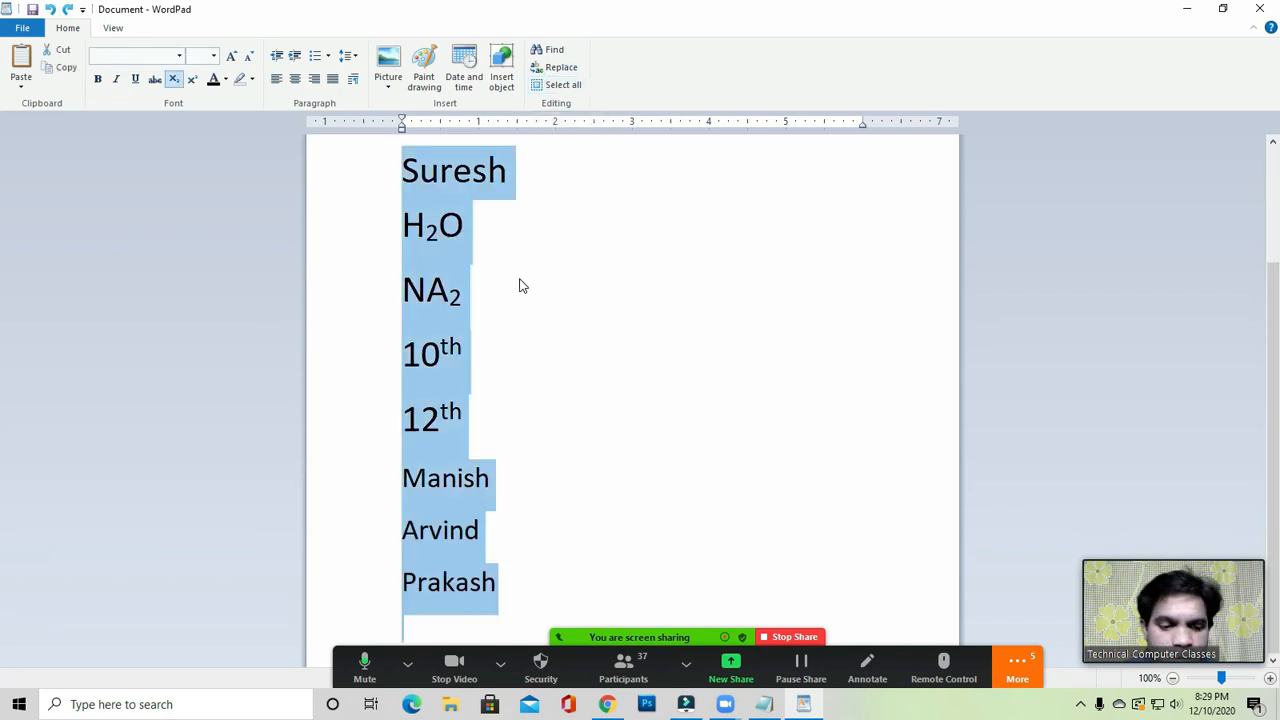
pyautogui.press('Delete')
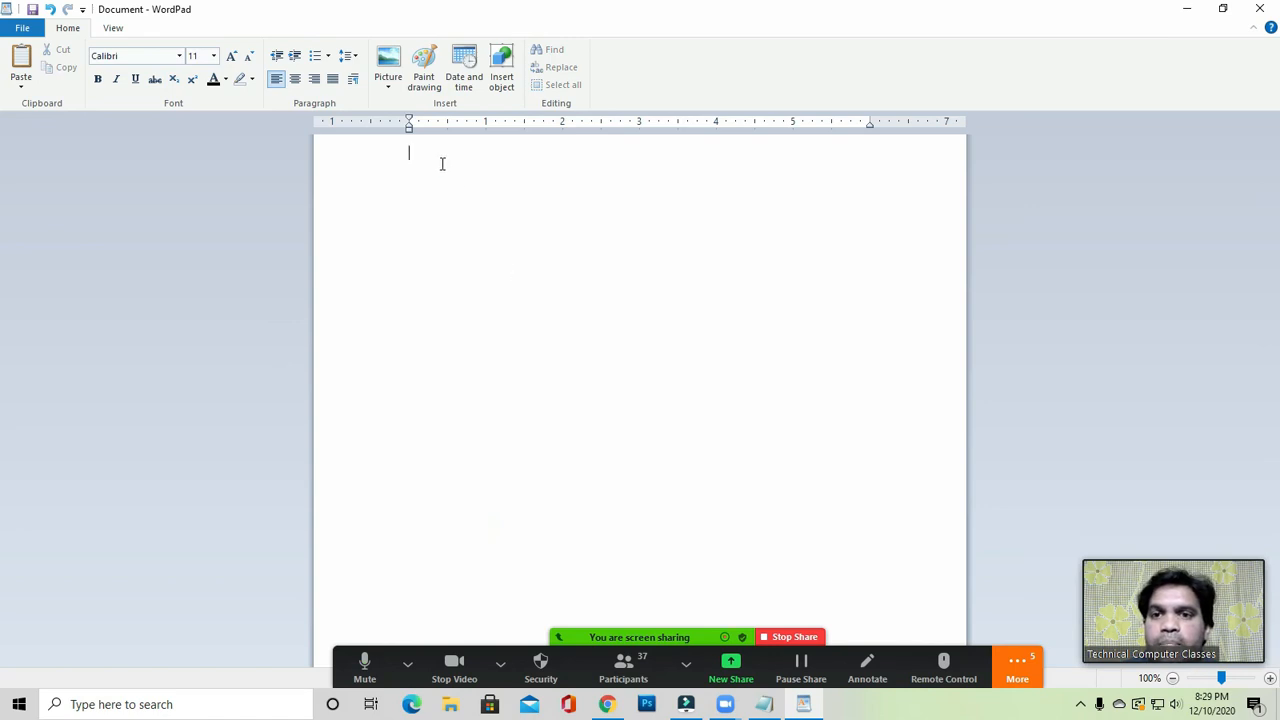
# Set the font size for the blank page to 28.
pyautogui.click(214, 55)
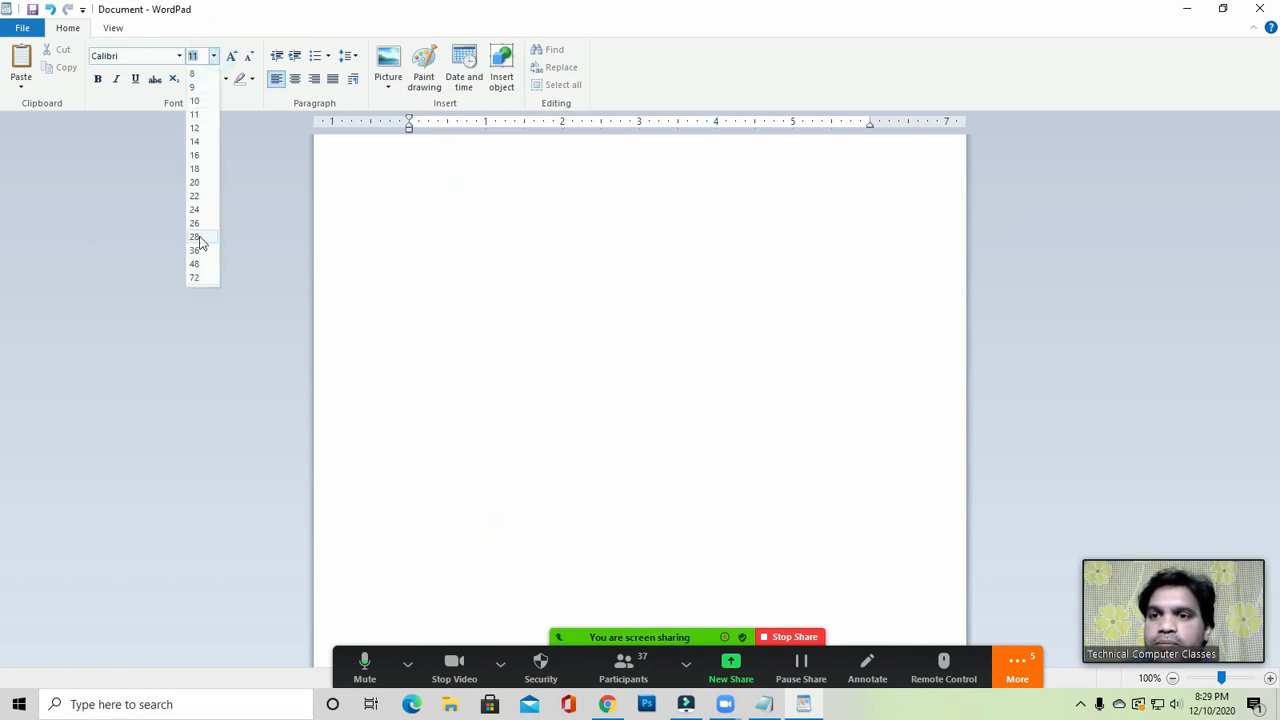
pyautogui.click(198, 237)
pyautogui.click(436, 160)
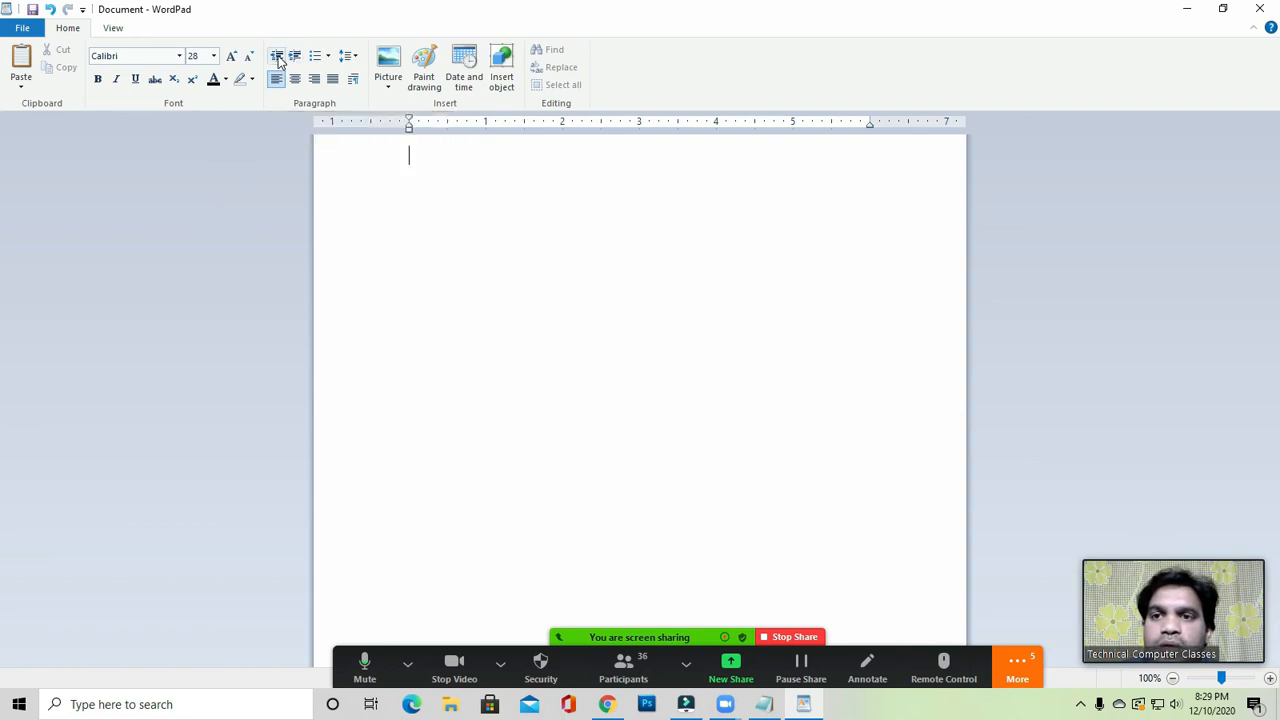
pyautogui.click(443, 165)
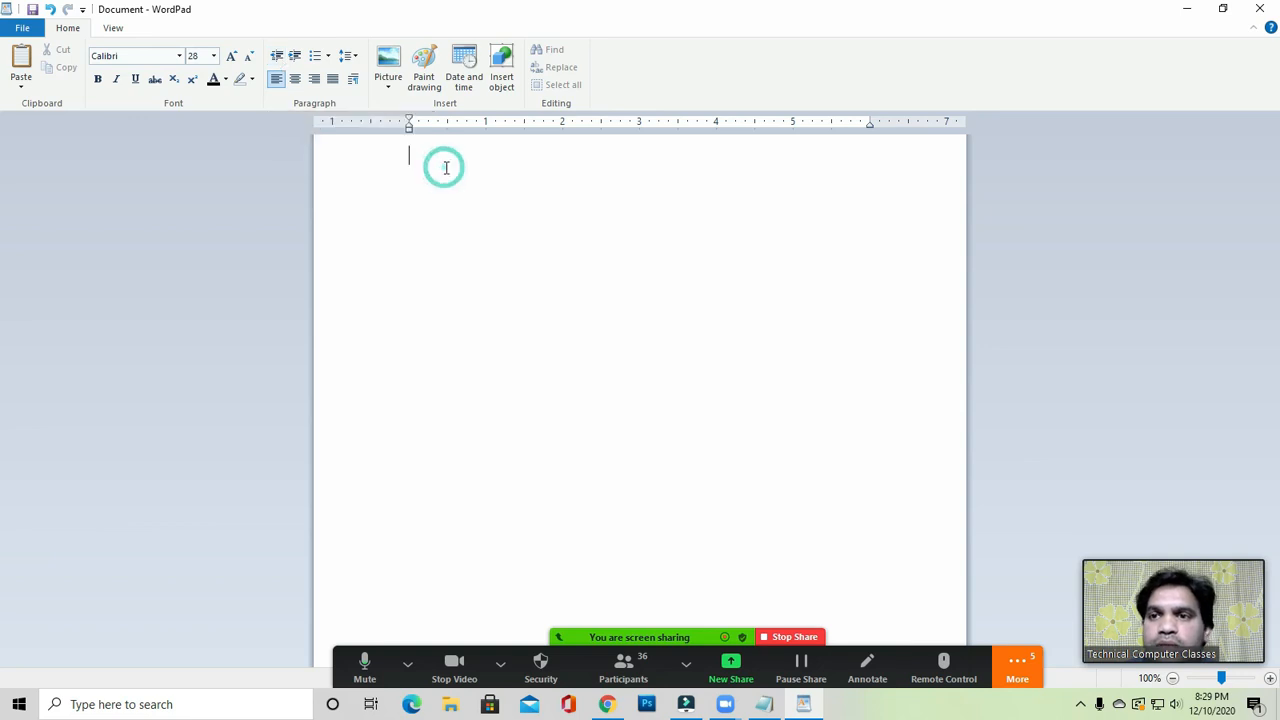
# Set the font size to 36 and enter "Fruits" as the heading, replacing the trial word "Color".
pyautogui.click(213, 57)
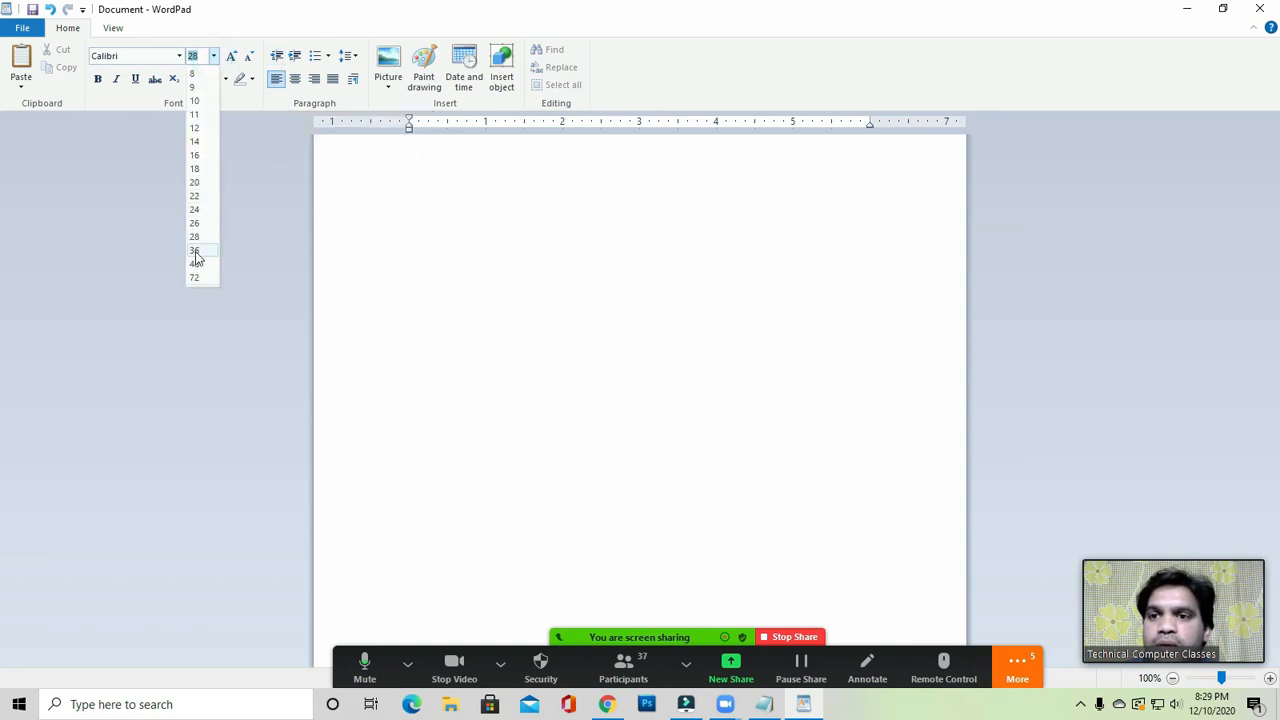
pyautogui.click(194, 250)
pyautogui.click(434, 168)
pyautogui.write('Color')
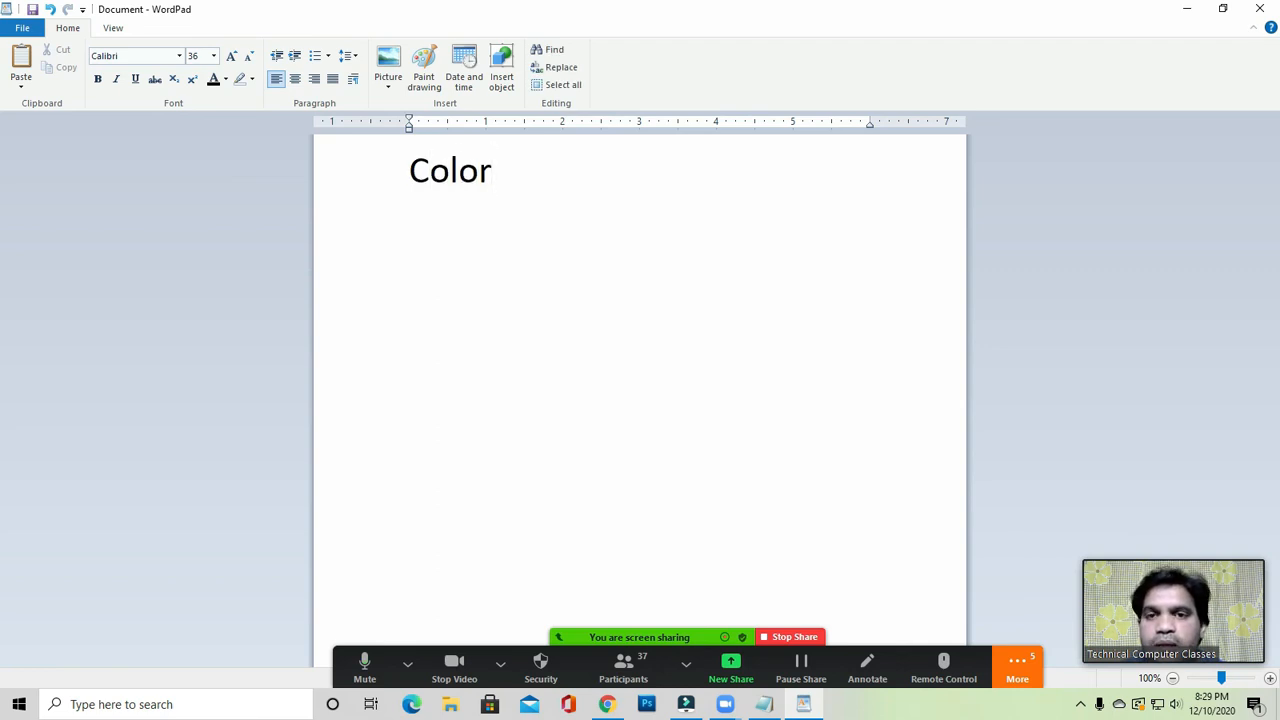
pyautogui.hotkey('ctrl', 'a')
pyautogui.write('F')
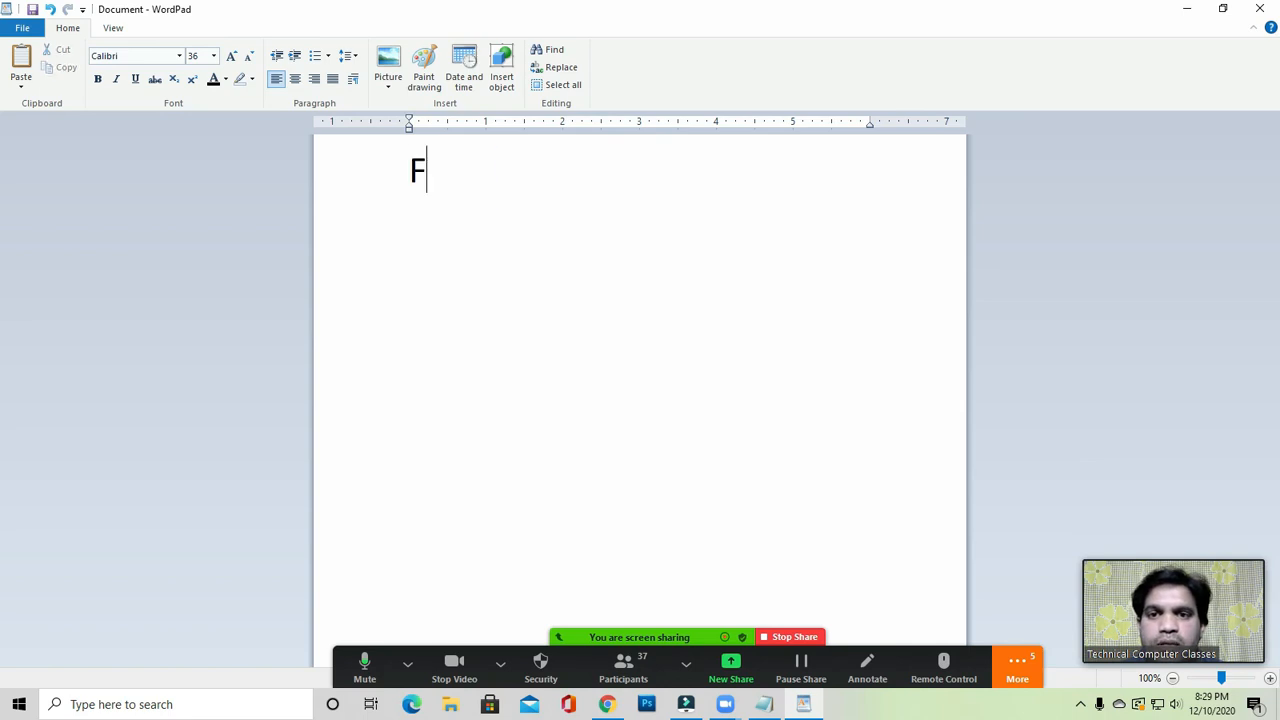
pyautogui.write('ruits')
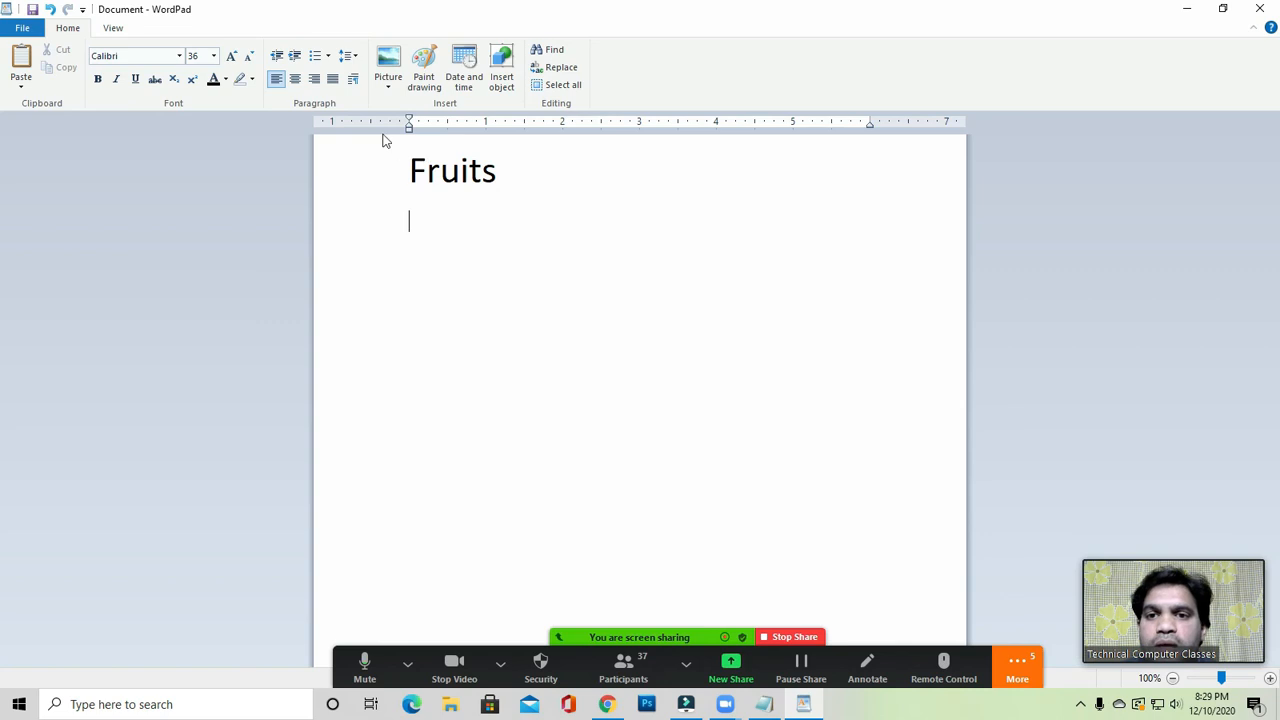
# Enter "Apple" and "Grapes" on separate lines below the Fruits heading.
pyautogui.click(433, 224)
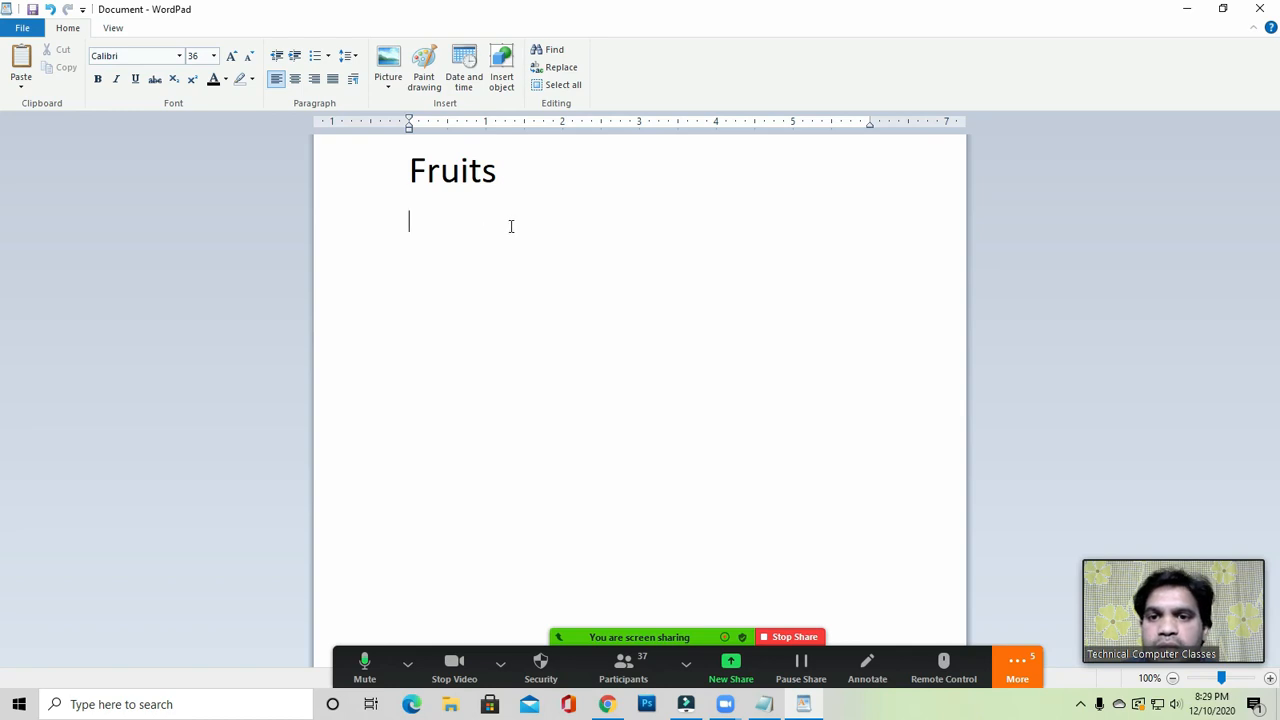
pyautogui.write('Aple')
pyautogui.press('BackSpace')
pyautogui.press('BackSpace')
pyautogui.write('ple')
pyautogui.press('Return')
pyautogui.write('Grapes')
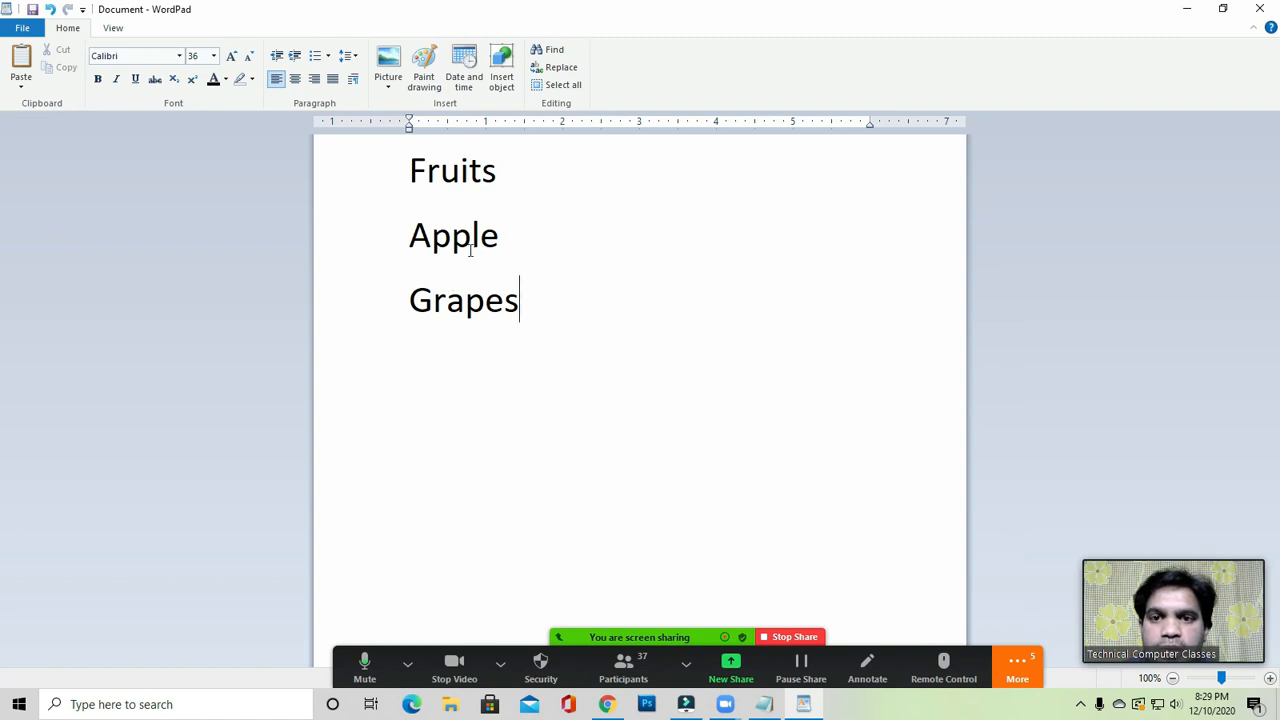
# Delete the word "Grapes" from the line below Apple.
pyautogui.keyDown('shift'); pyautogui.click(410, 235); pyautogui.keyUp('shift')
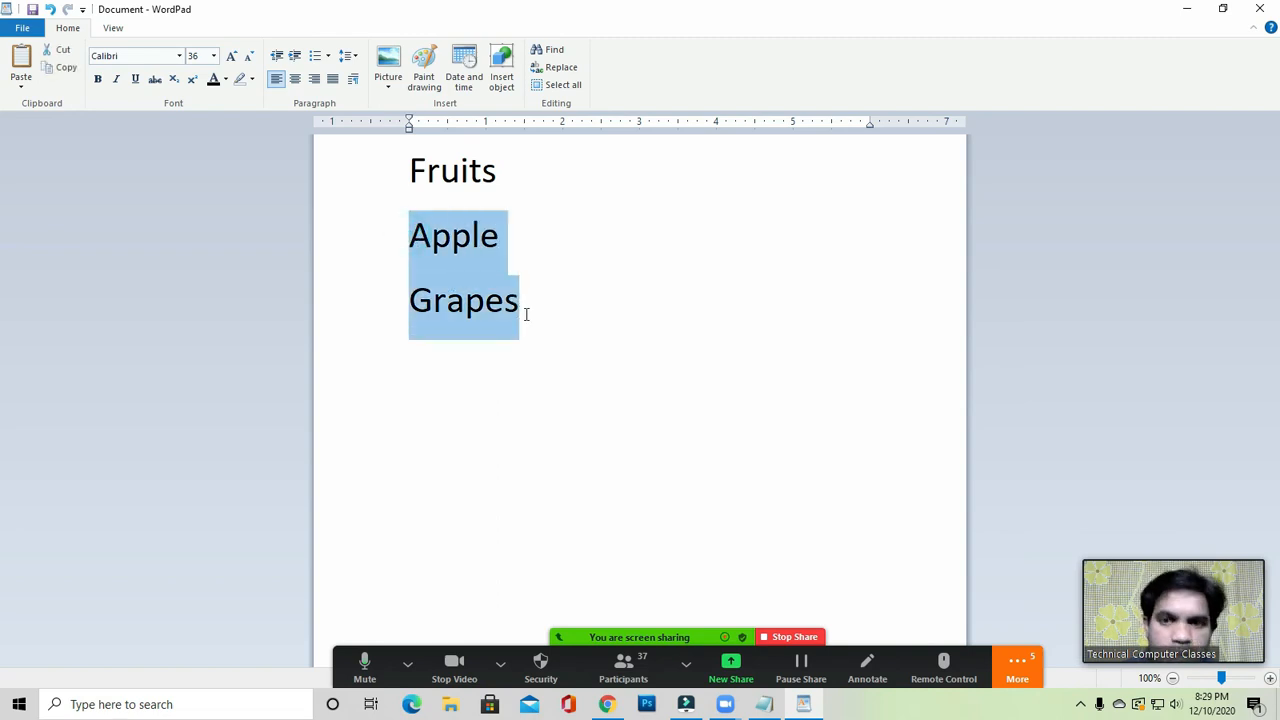
pyautogui.moveTo(522, 305); pyautogui.dragTo(409, 300)
pyautogui.press('BackSpace')
# Try tab indentation on Apple and on a new line beneath it, and delete both lines.
pyautogui.click(409, 243)
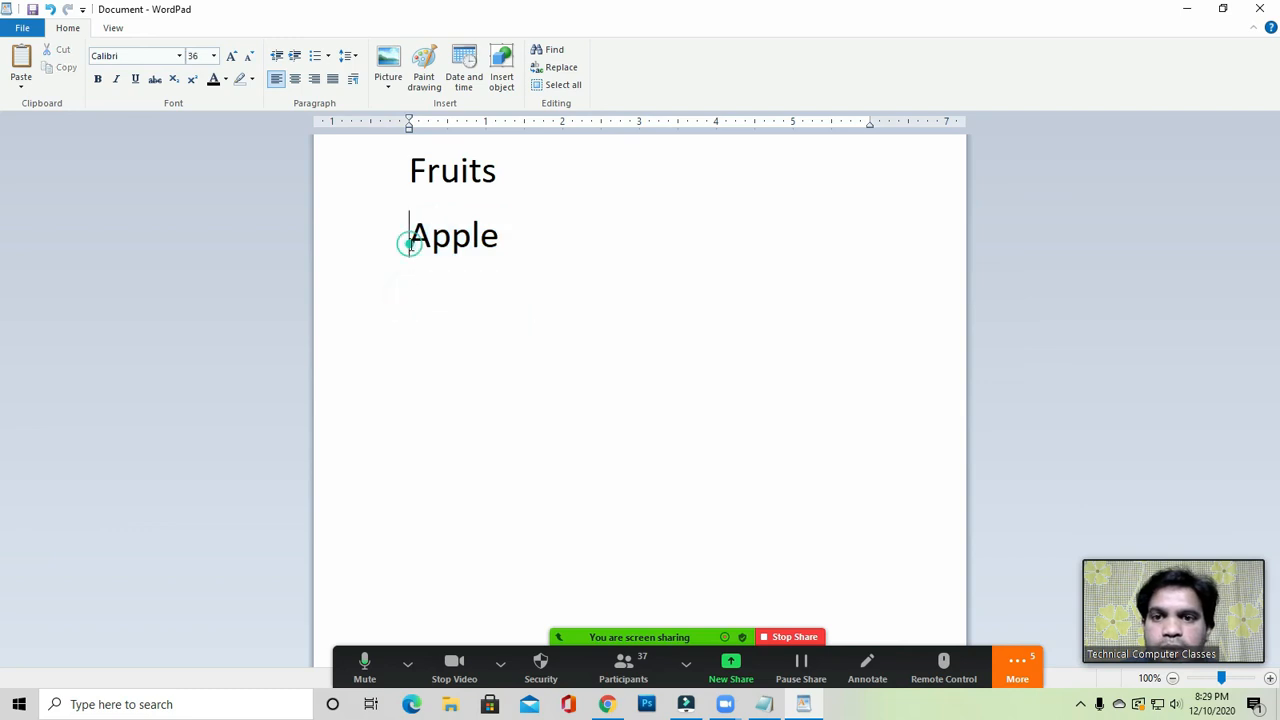
pyautogui.press('Tab')
pyautogui.click(540, 246)
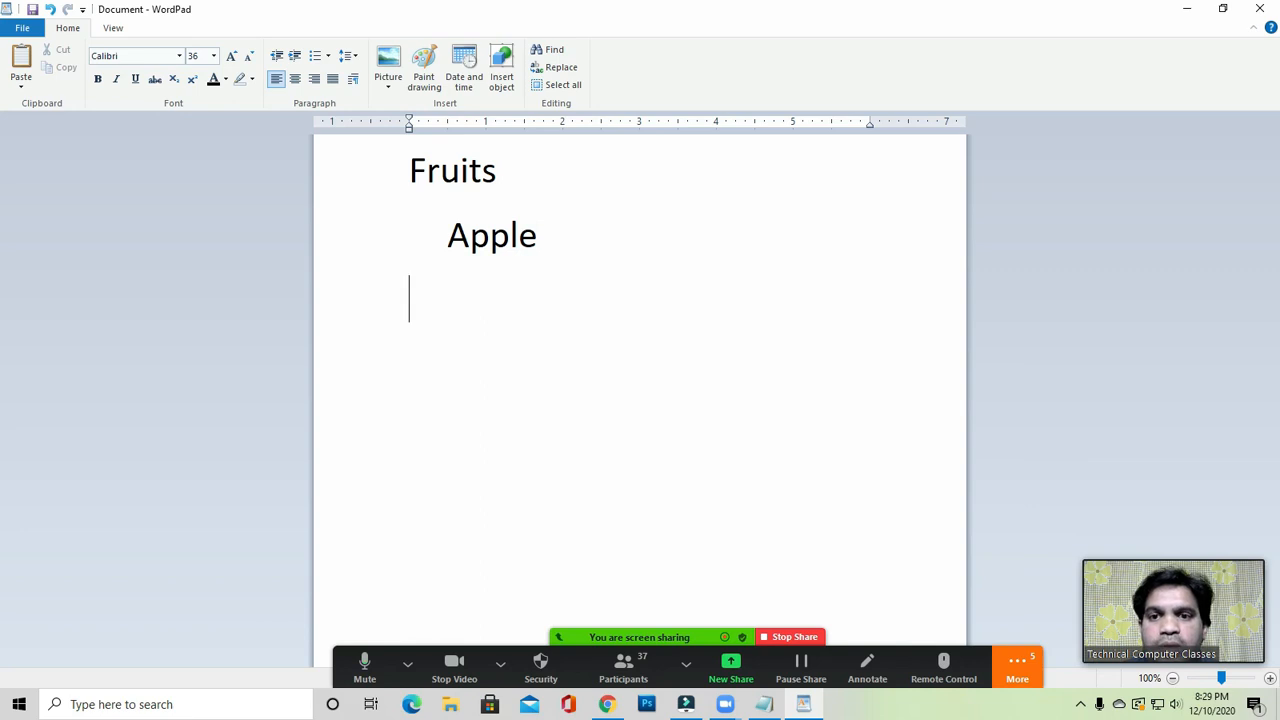
pyautogui.press('Tab')
pyautogui.moveTo(417, 243); pyautogui.dragTo(483, 327)
pyautogui.press('Delete')
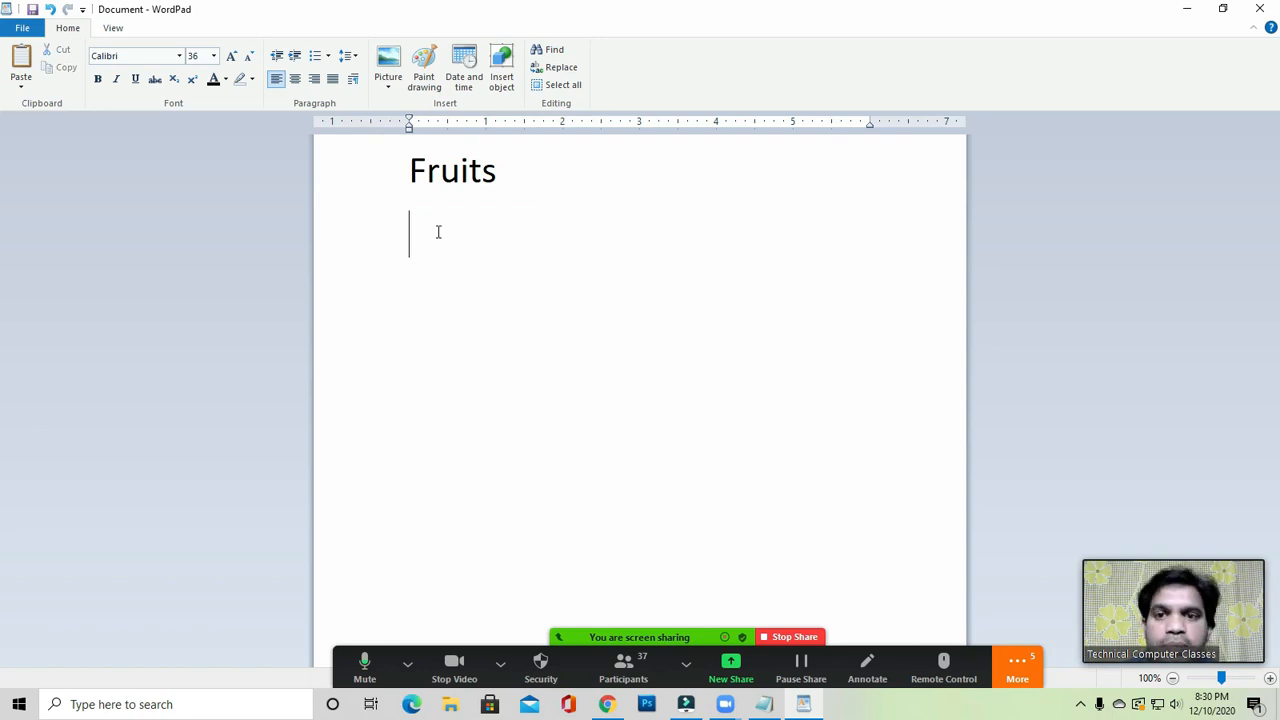
# Increase the indent of the line below Fruits and enter "Apple" and "Banana" on separate lines.
pyautogui.click(296, 62)
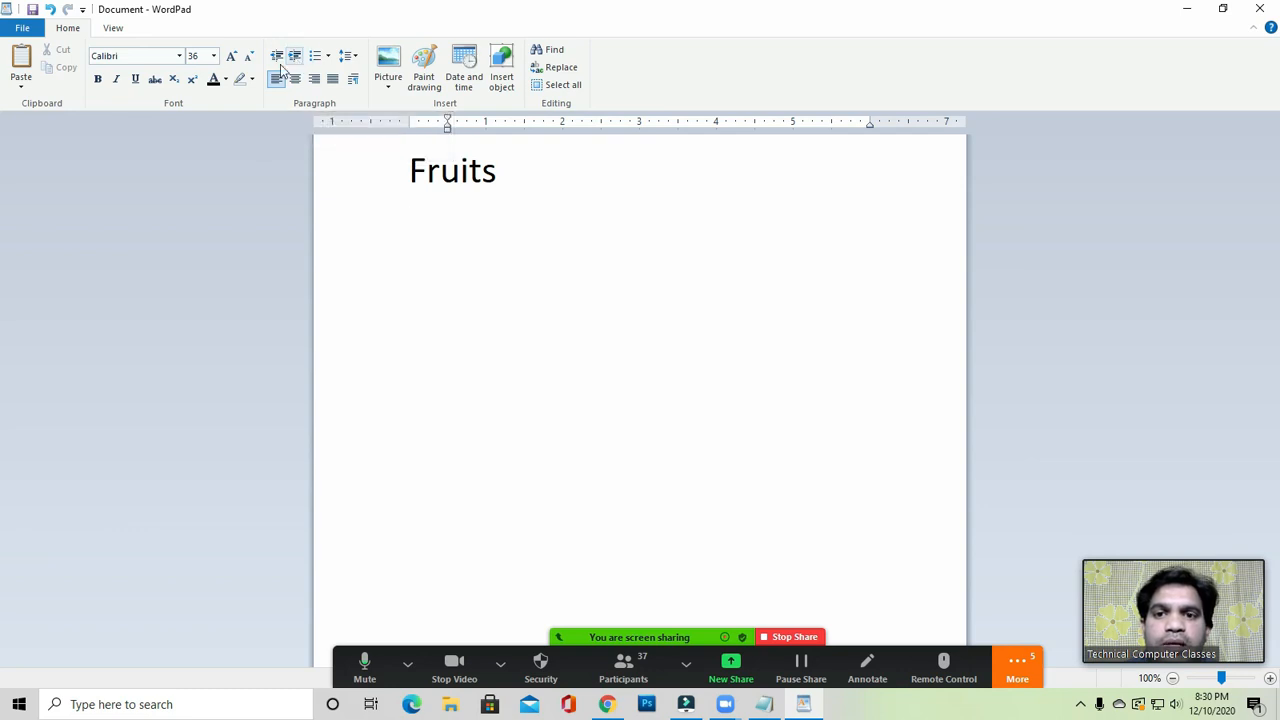
pyautogui.write('Apple')
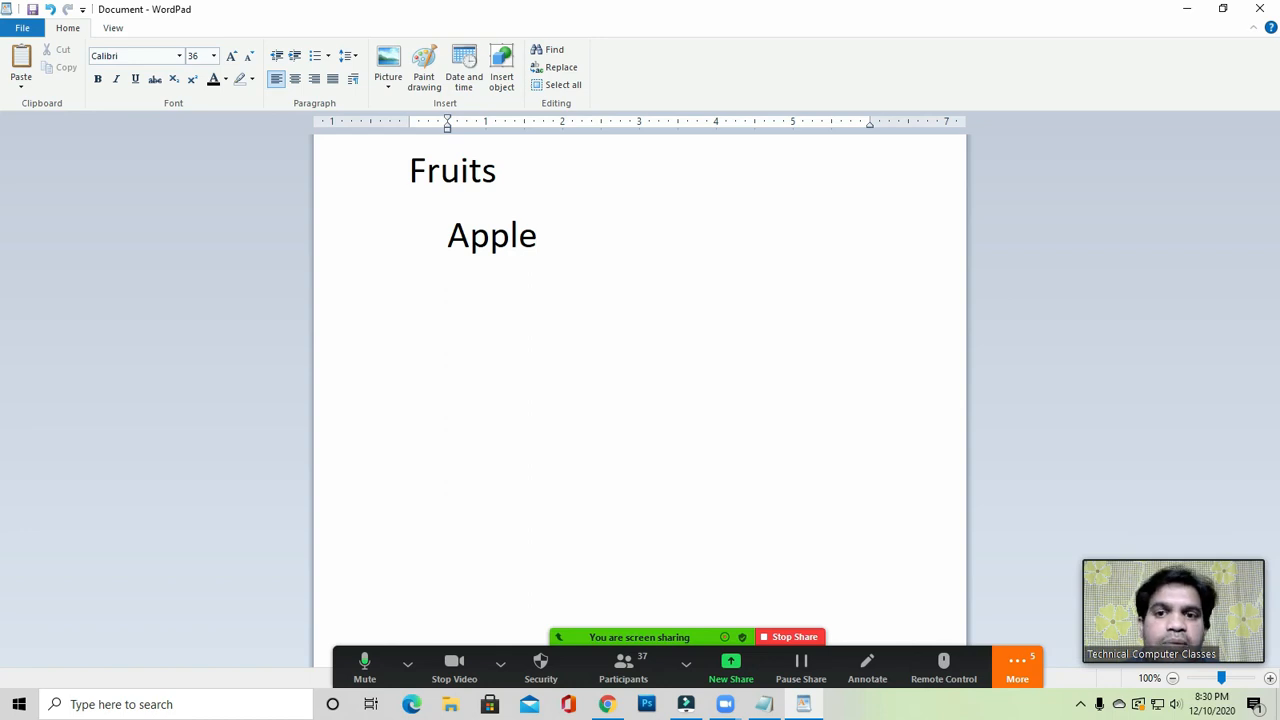
pyautogui.press('Return')
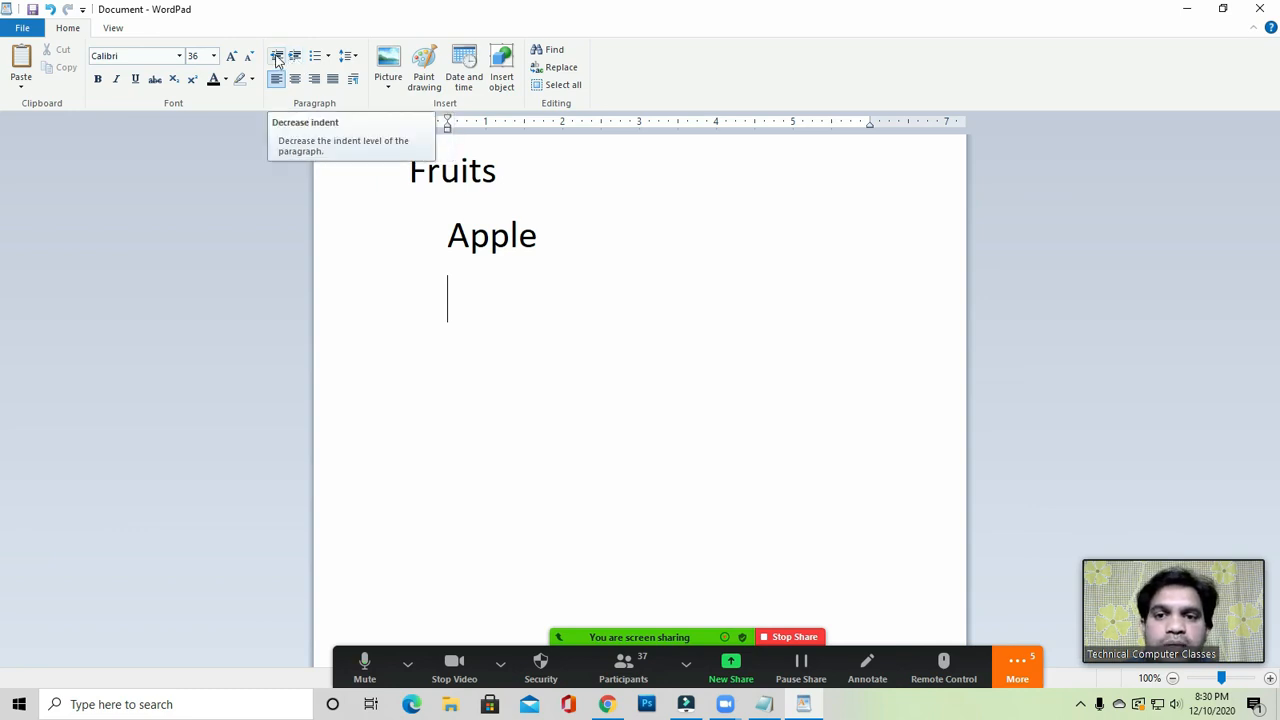
pyautogui.click(452, 299)
pyautogui.write('Banana')
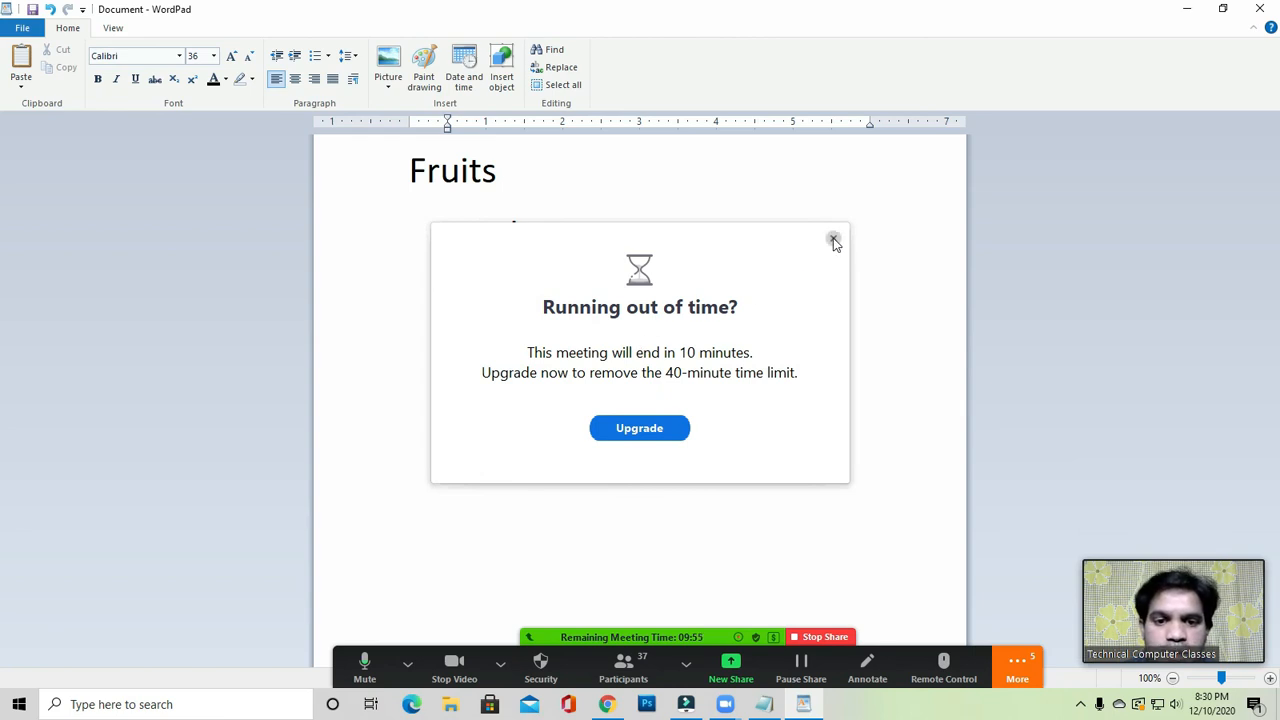
# Dismiss the meeting time-limit notice and add "Grapes" and "Orange" as indented lines below Banana.
pyautogui.click(834, 241)
pyautogui.click(448, 363)
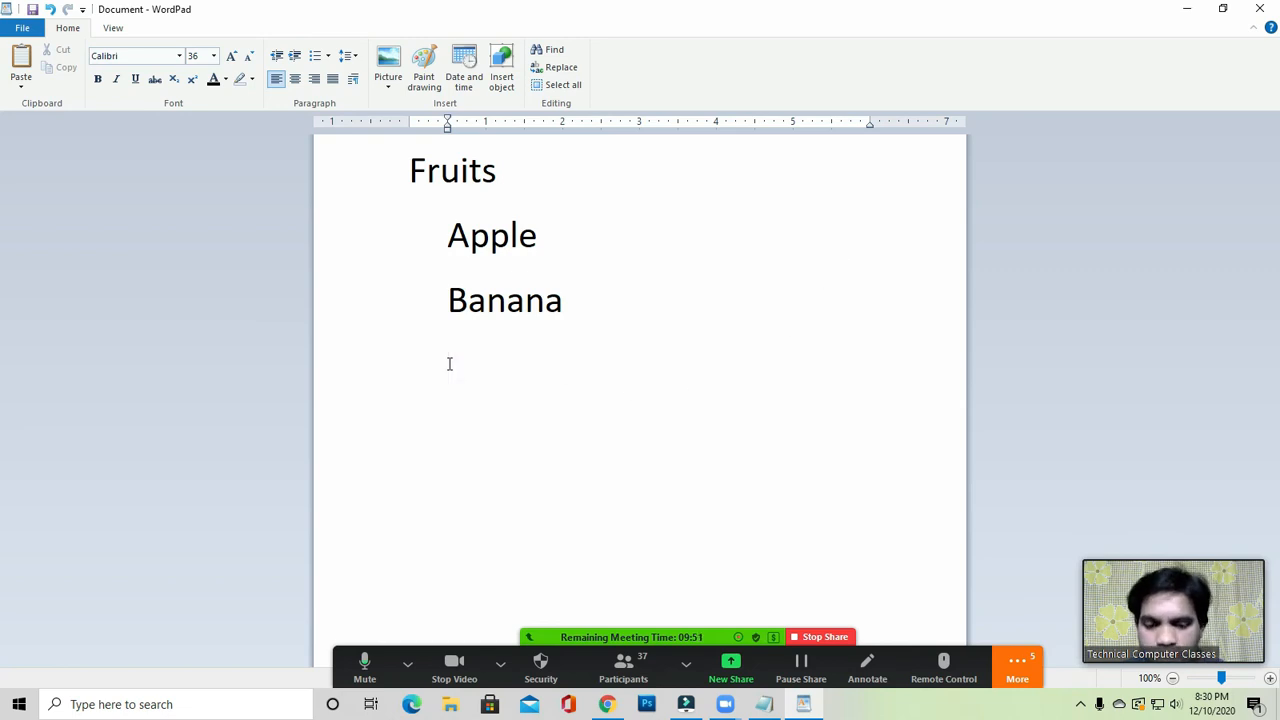
pyautogui.write('Grape')
pyautogui.write('s')
pyautogui.press('Return')
pyautogui.write('Orange')
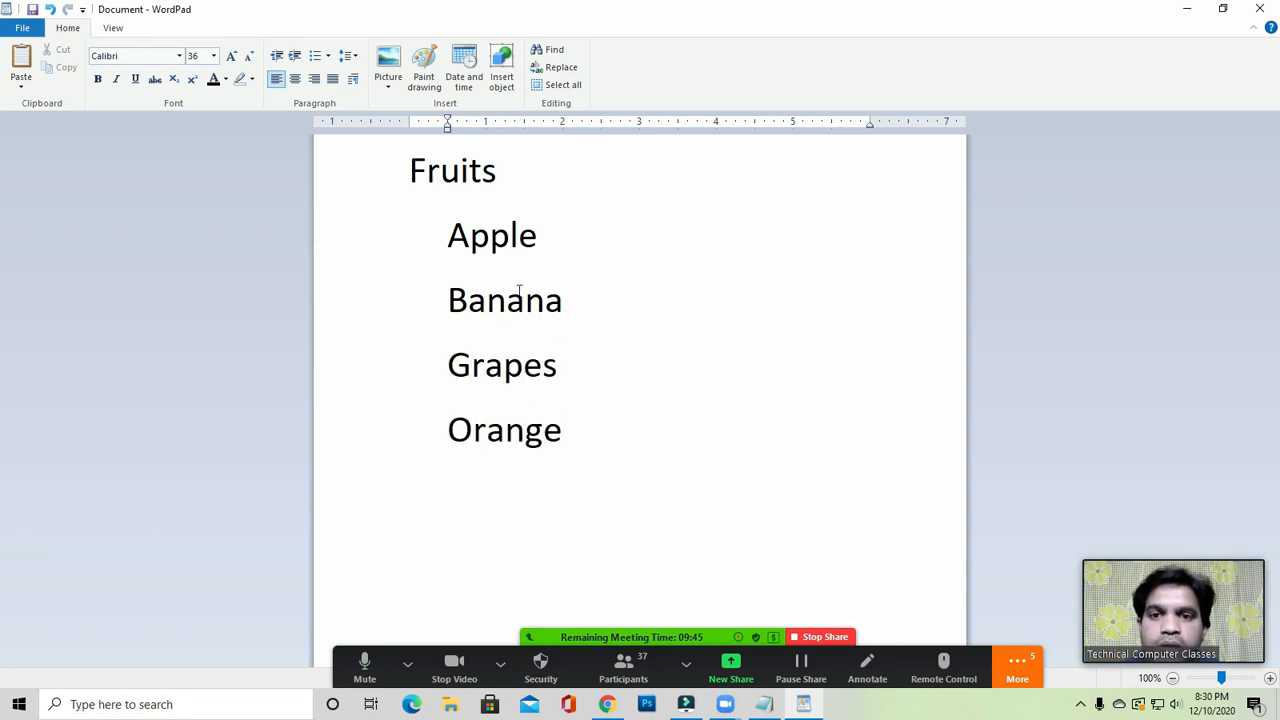
# Start a new line below Orange, decrease its indent to the margin and enter "Colors" as a heading.
pyautogui.moveTo(448, 225); pyautogui.dragTo(563, 420)
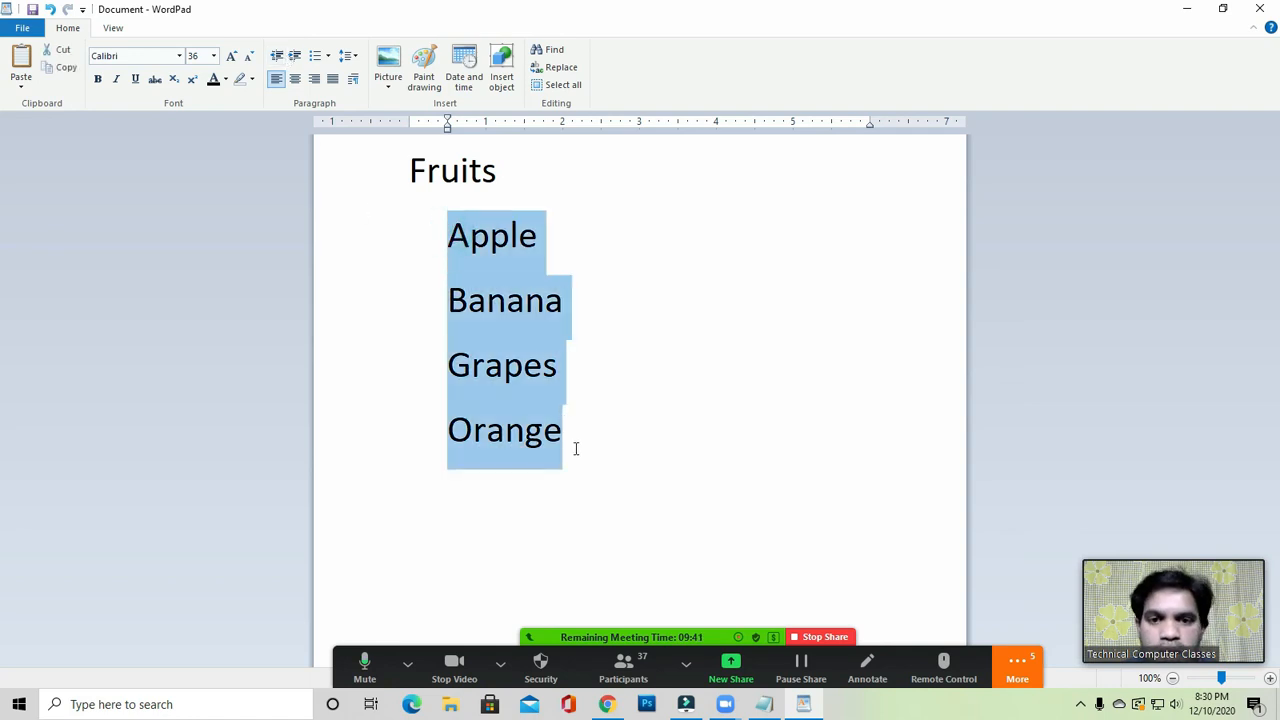
pyautogui.click(575, 448)
pyautogui.press('Return')
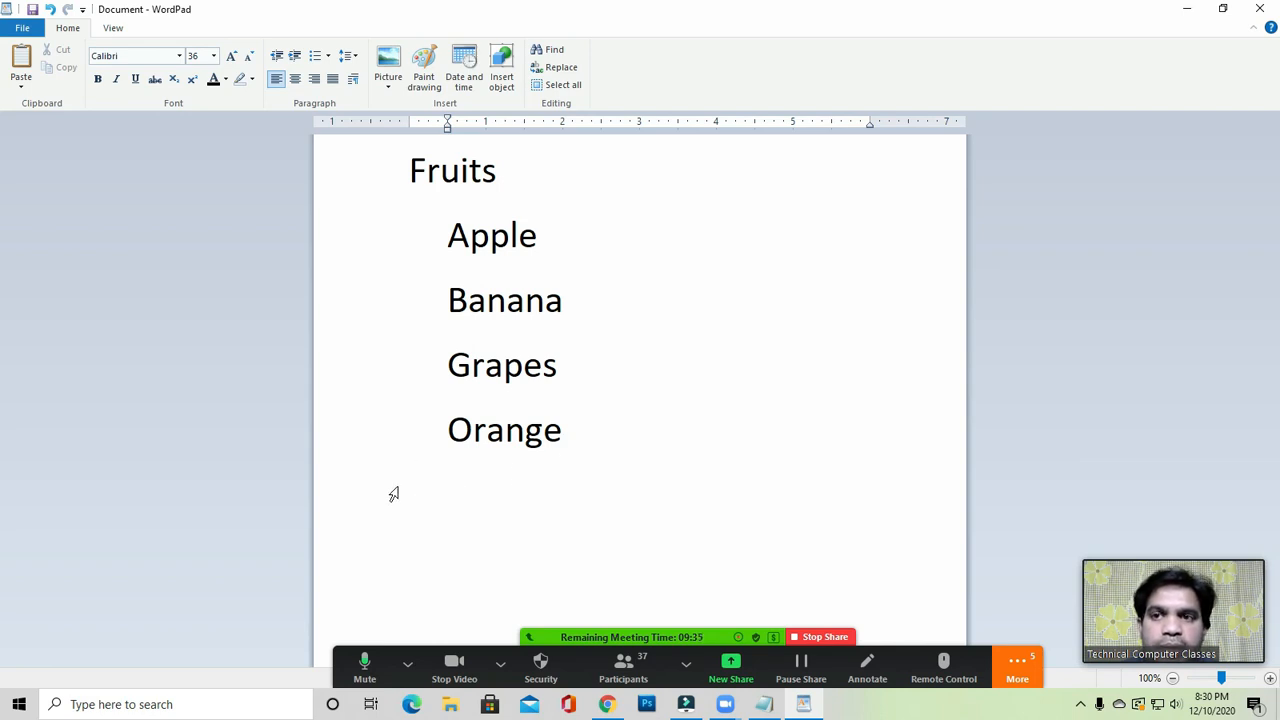
pyautogui.click(277, 57)
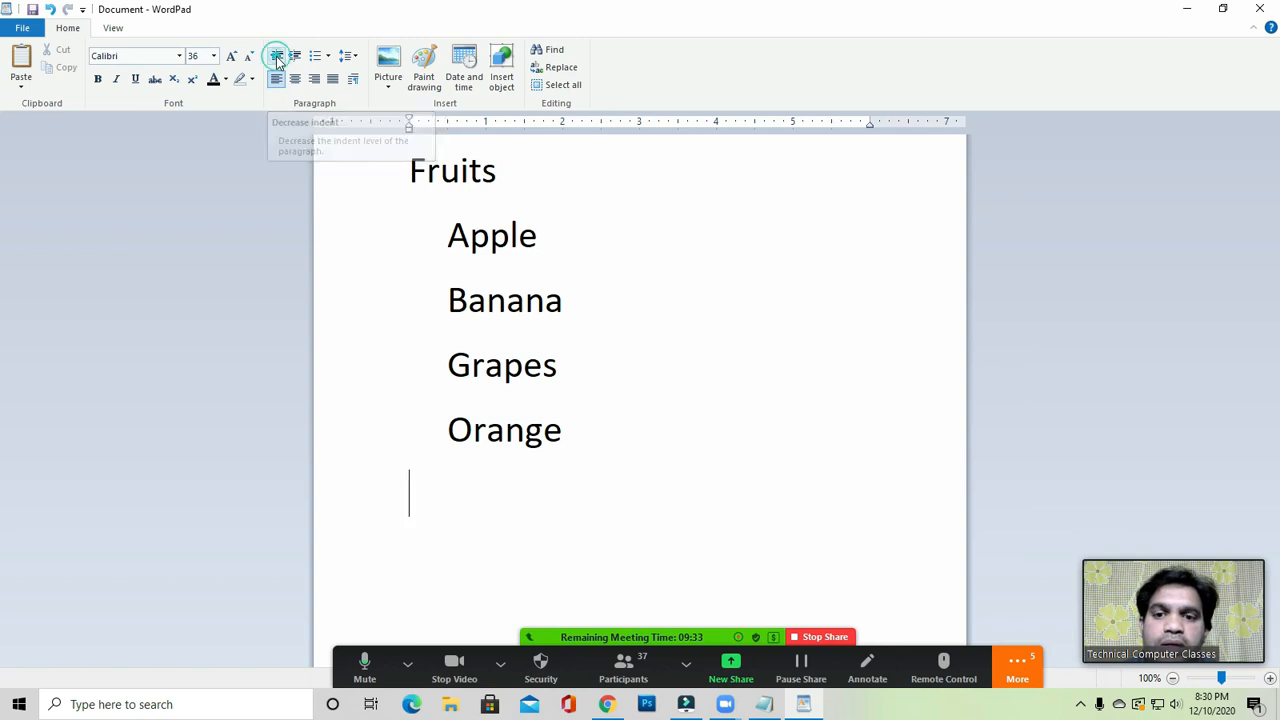
pyautogui.write('Colors')
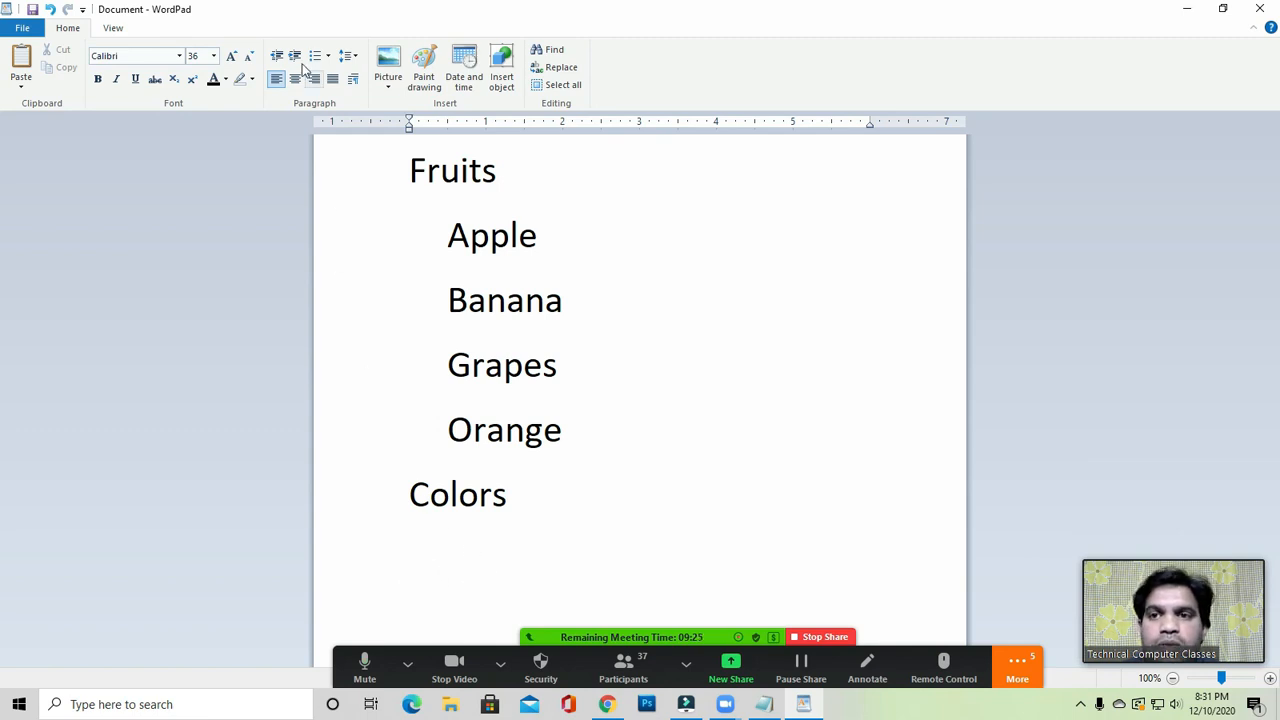
# Increase the indent below Colors, enter "White" and "Black" on separate lines, and add blank lines beneath them.
pyautogui.click(295, 57)
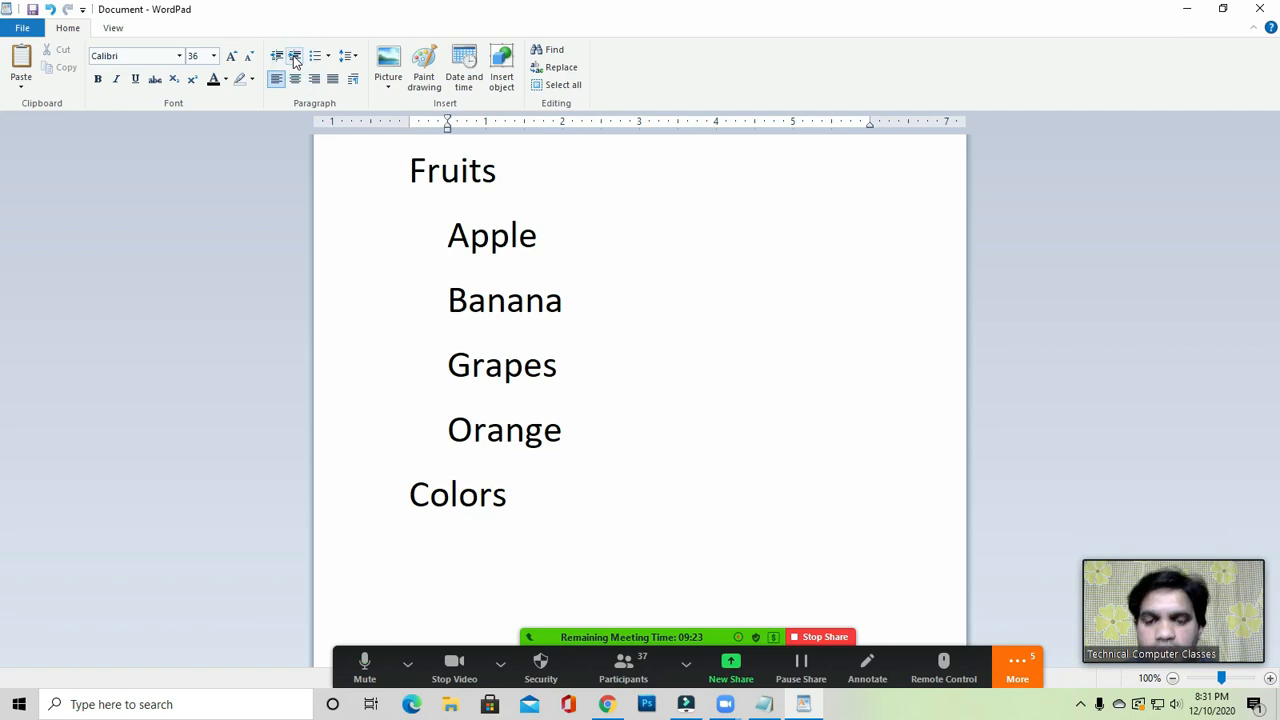
pyautogui.write('WE')
pyautogui.press('BackSpace')
pyautogui.write('hite')
pyautogui.press('Return')
pyautogui.write('Black')
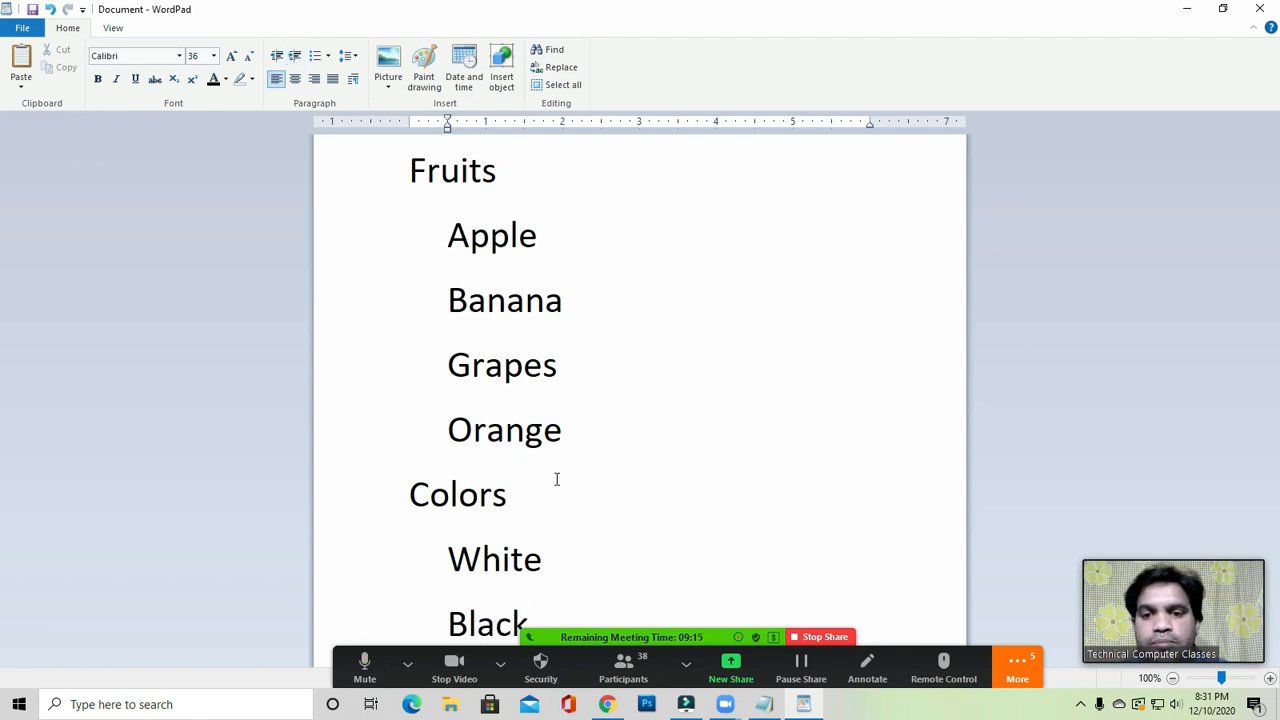
pyautogui.press('Return')
pyautogui.press('Return')
pyautogui.scroll(1, 574, 454)
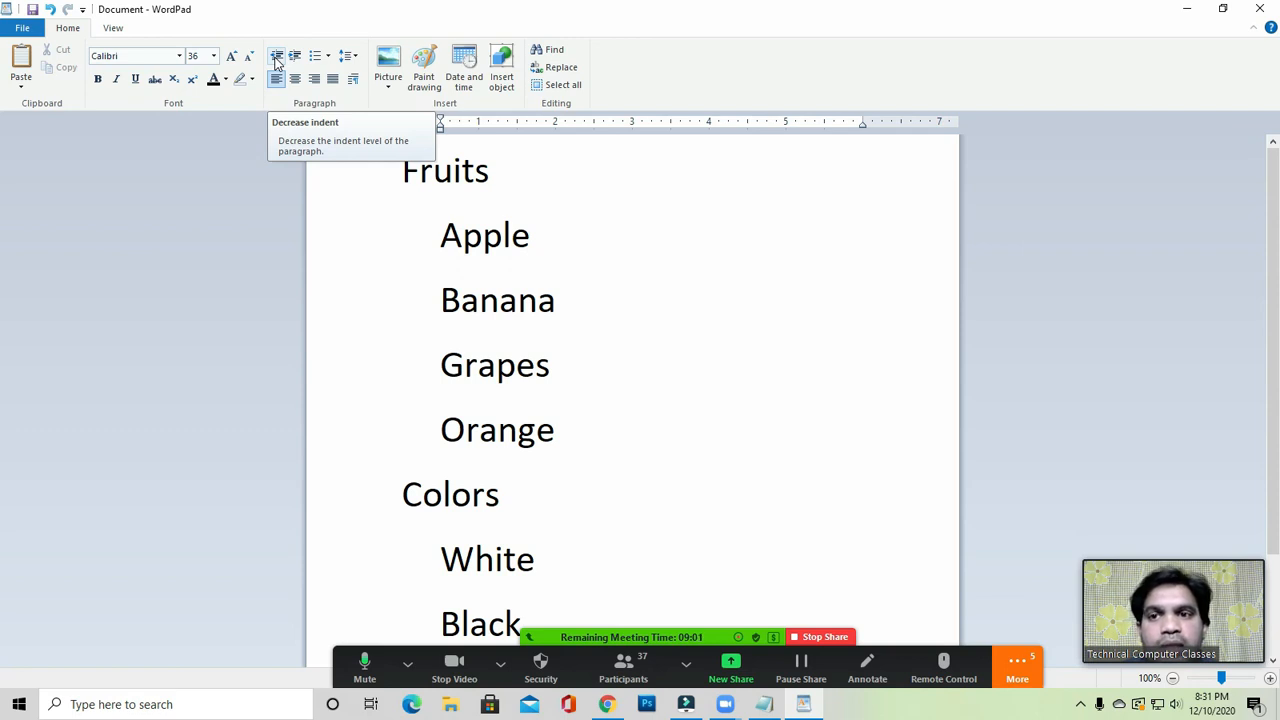
pyautogui.click(453, 172)
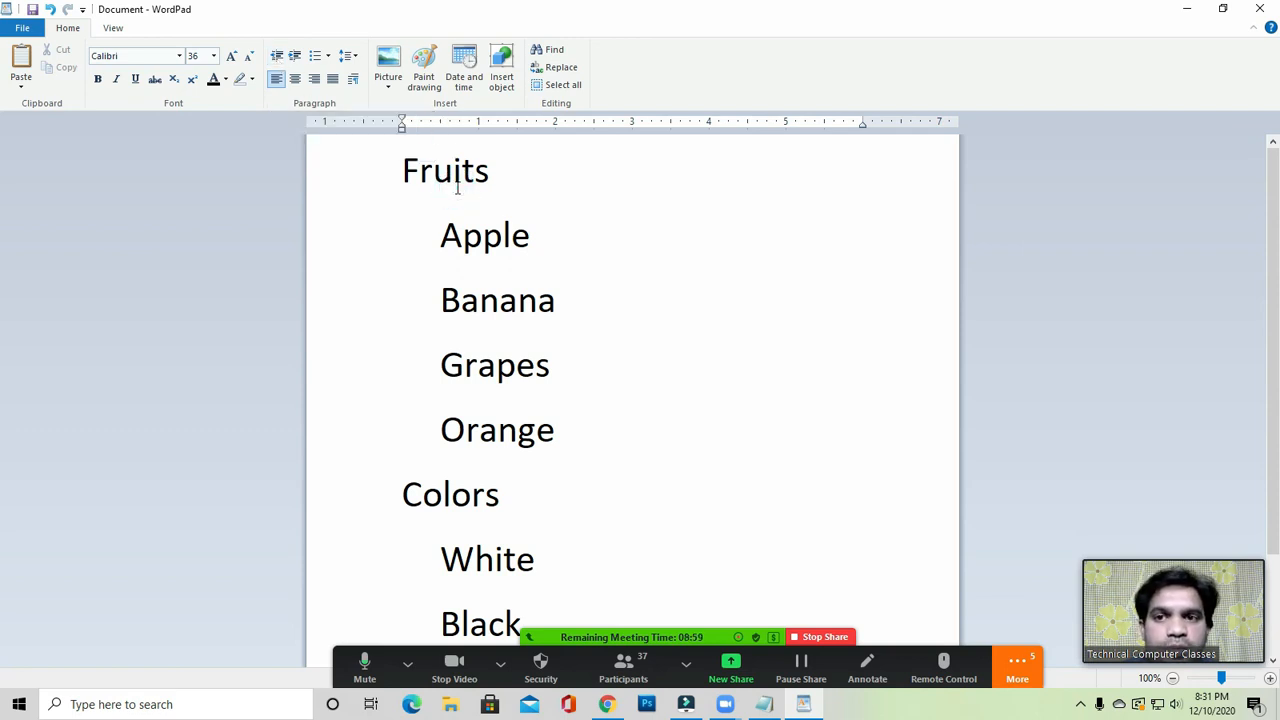
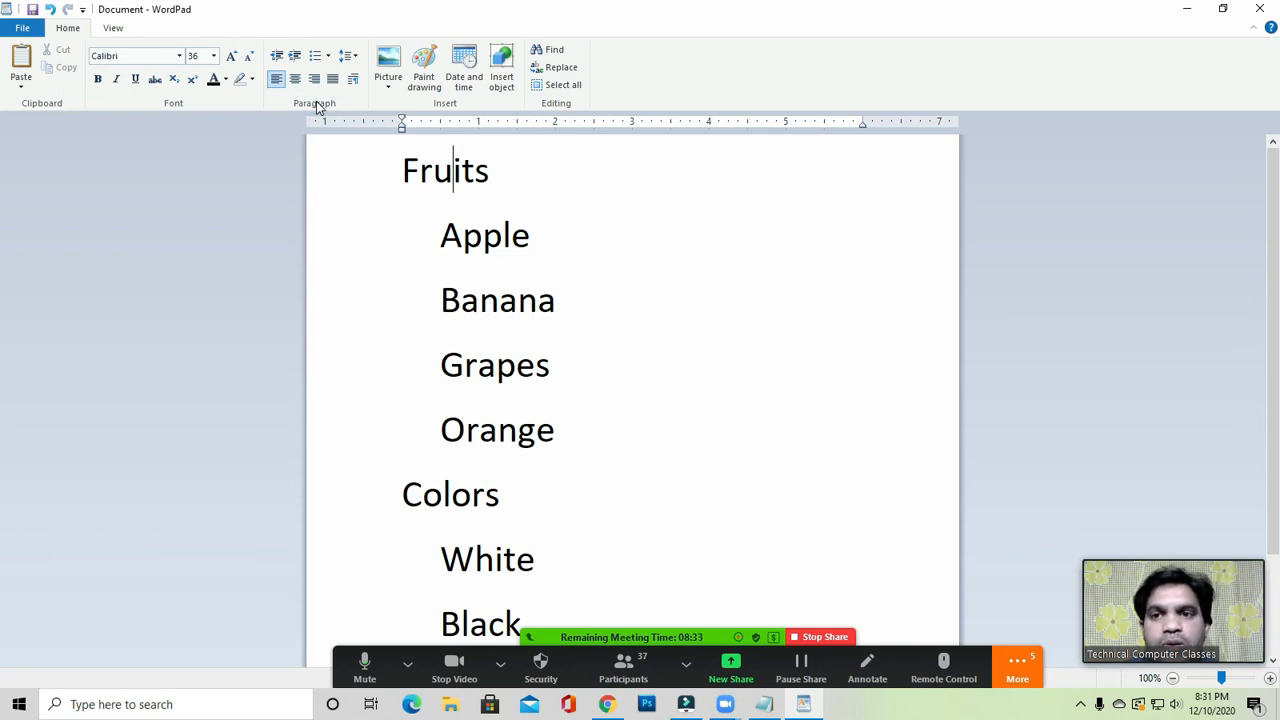
pyautogui.click(520, 200)
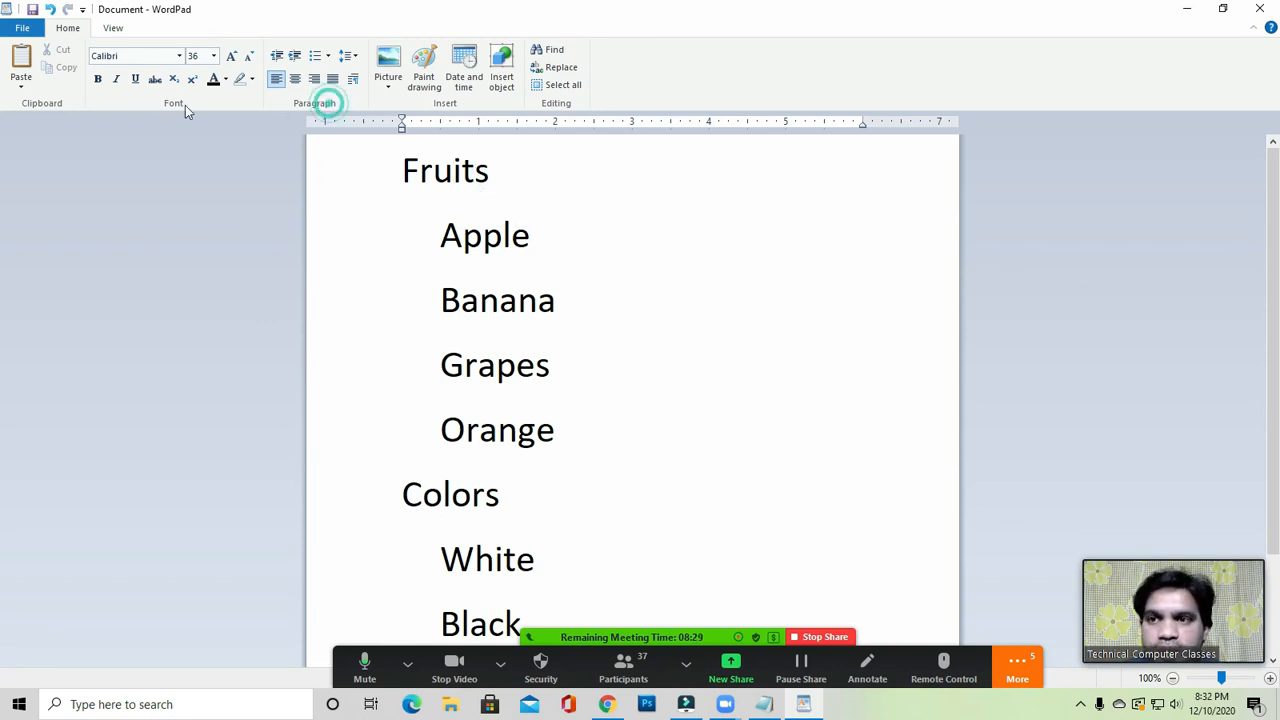
pyautogui.click(508, 187)
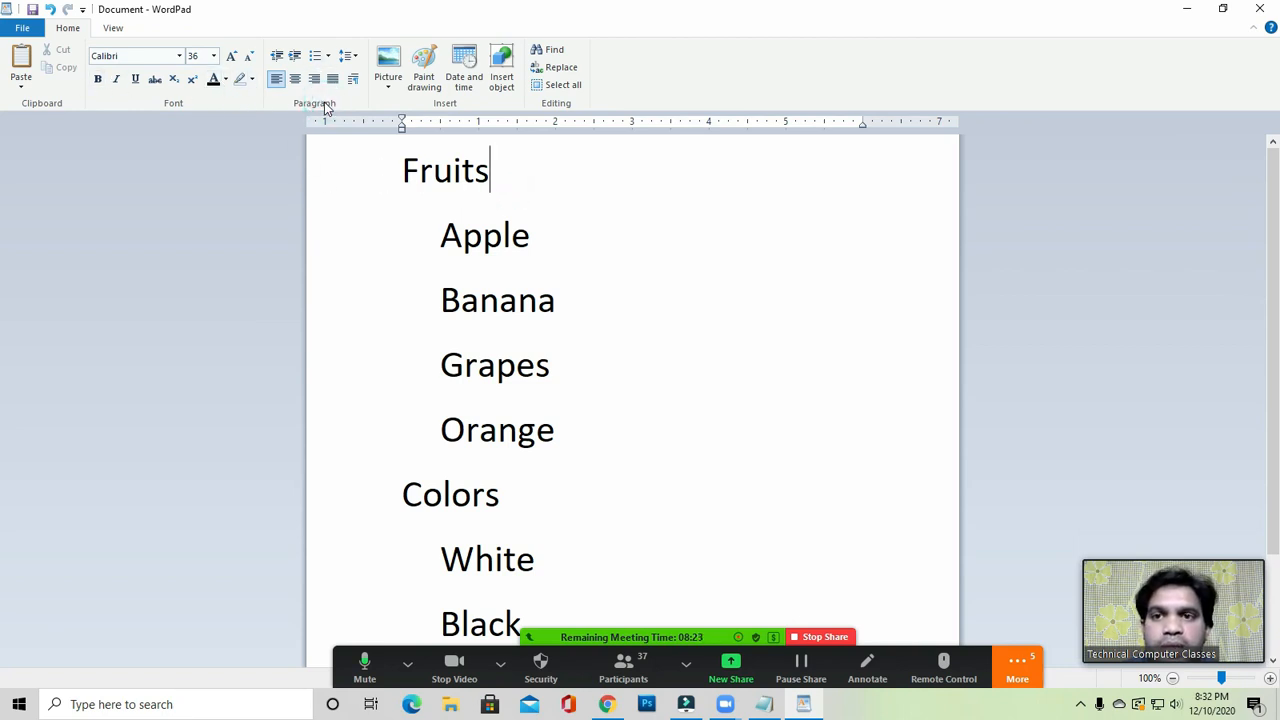
pyautogui.click(533, 170)
pyautogui.scroll(-2, 518, 194)
pyautogui.scroll(2, 500, 177)
pyautogui.click(503, 174)
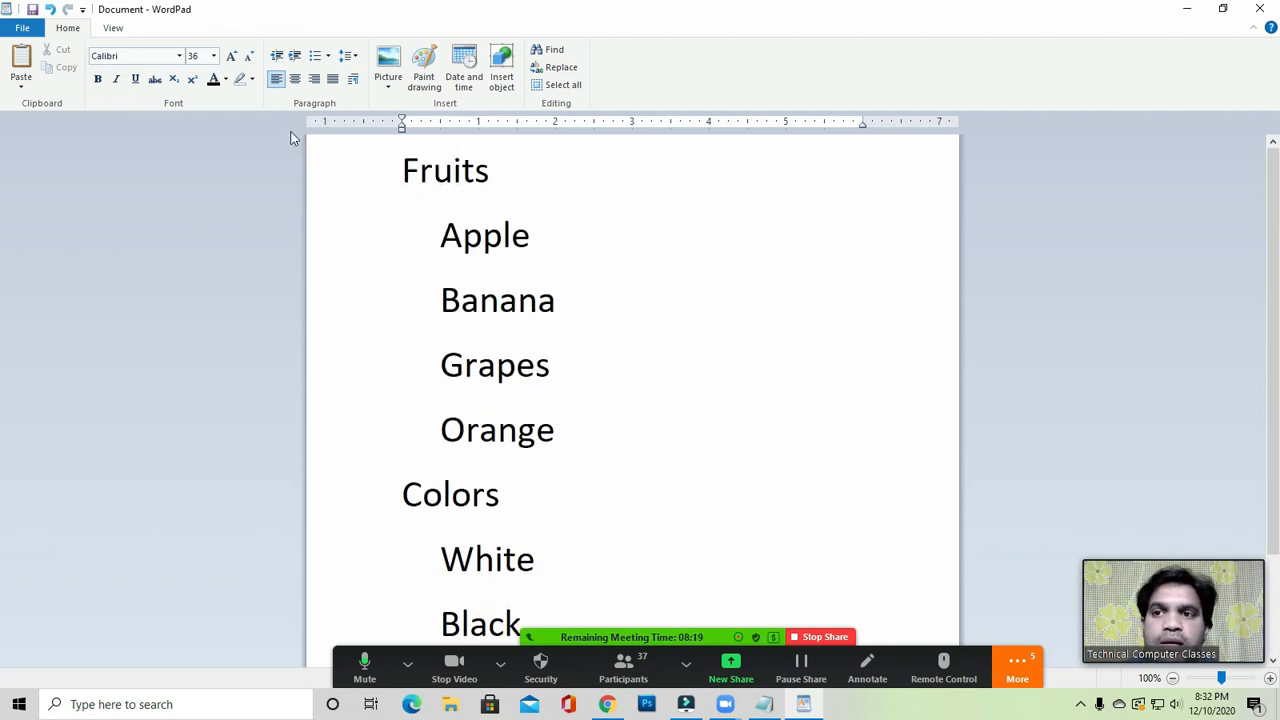
pyautogui.click(527, 185)
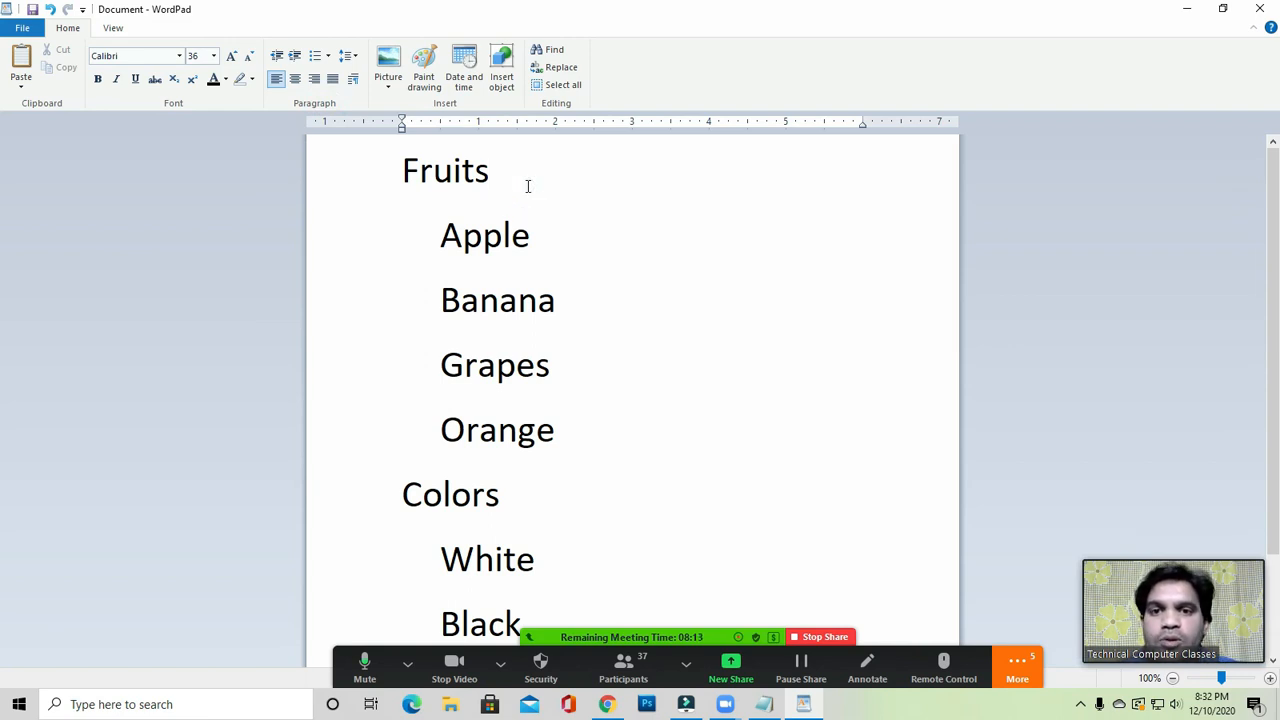
pyautogui.scroll(-2, 526, 272)
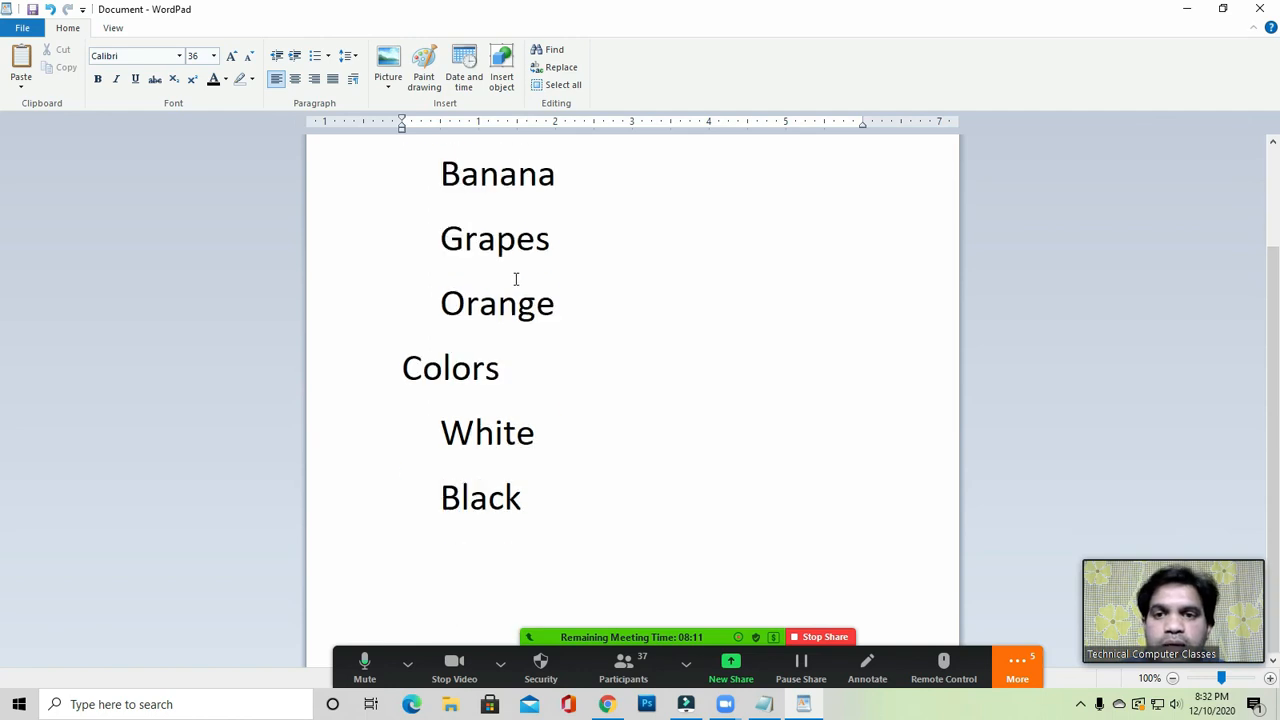
pyautogui.click(516, 240)
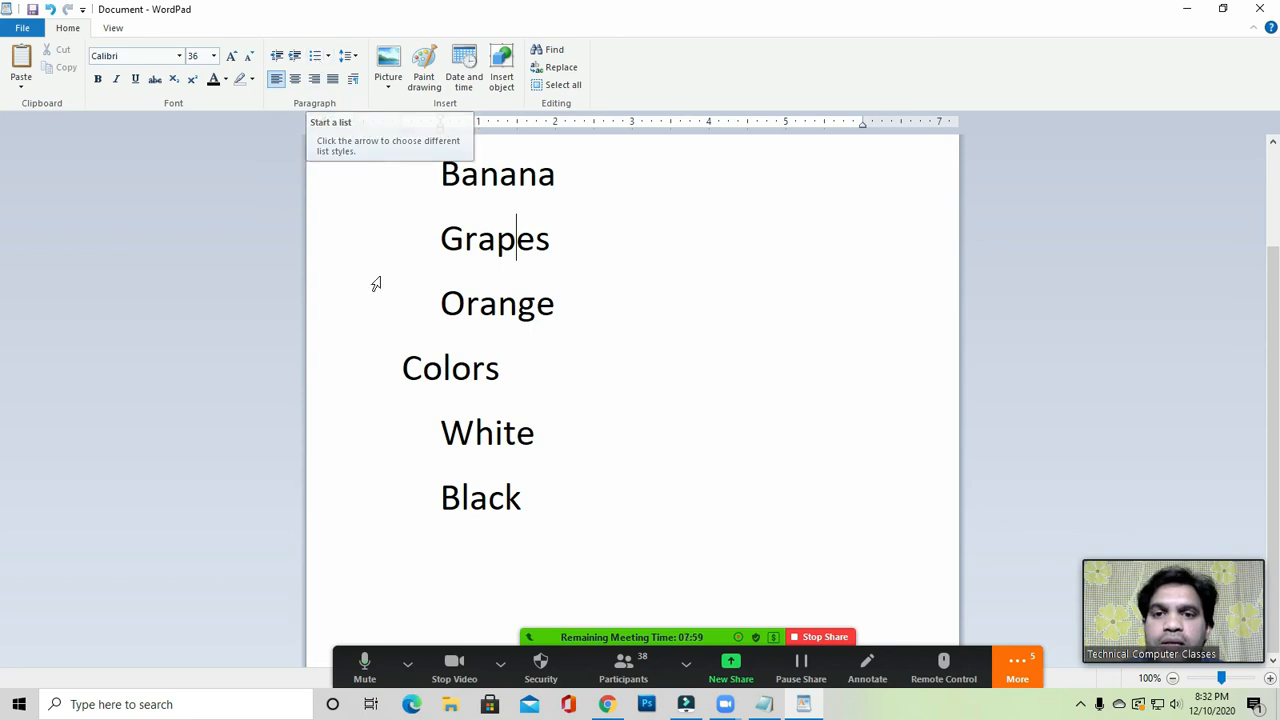
# Delete all the text in the document and decrease the empty line's indent back to the margin.
pyautogui.click(503, 432)
pyautogui.click(536, 530)
pyautogui.hotkey('ctrl', 'a')
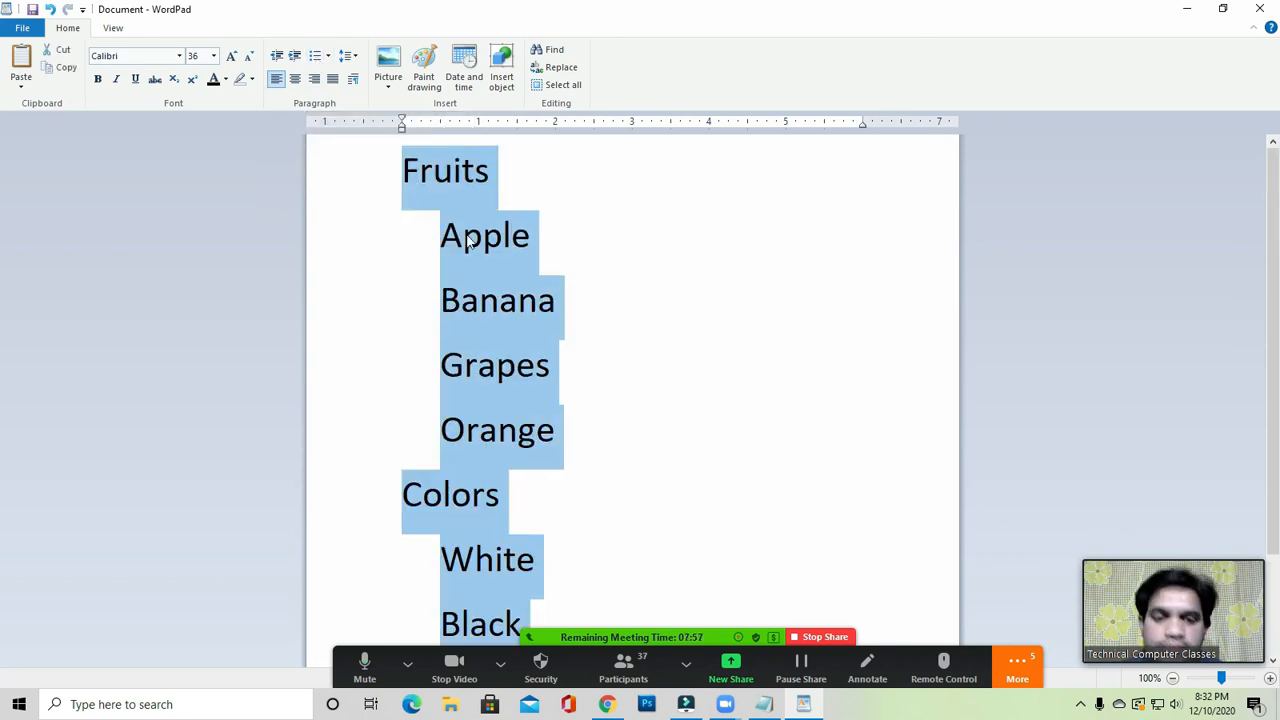
pyautogui.press('Delete')
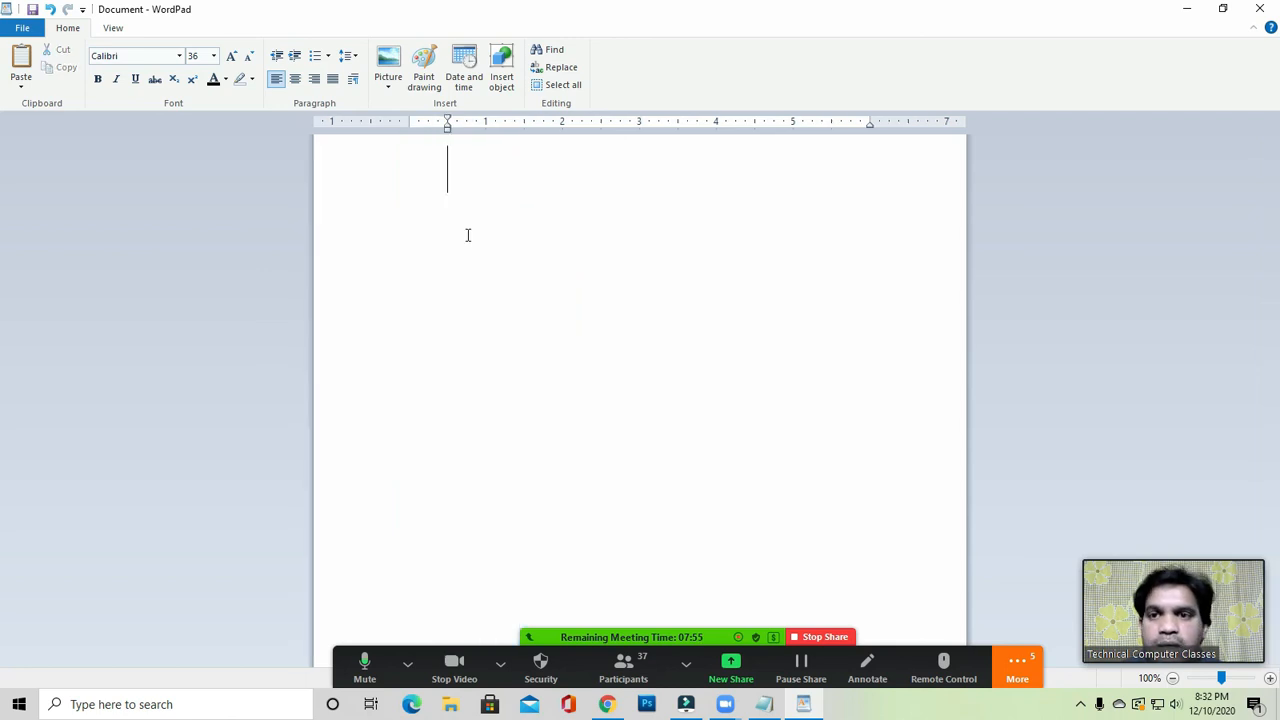
pyautogui.click(279, 58)
pyautogui.click(415, 164)
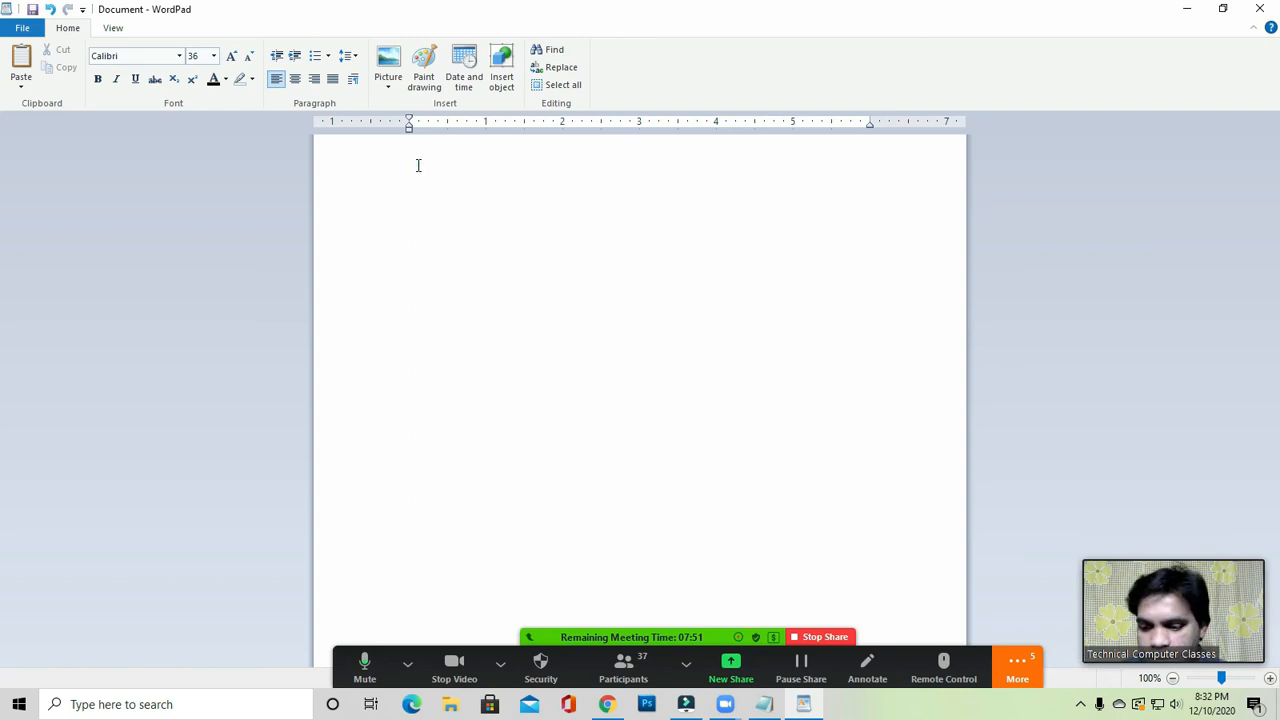
# Enter "Fruits" as a heading, start a new line below it, and try increasing and decreasing that line's indent.
pyautogui.write('Fry')
pyautogui.press('BackSpace')
pyautogui.press('BackSpace')
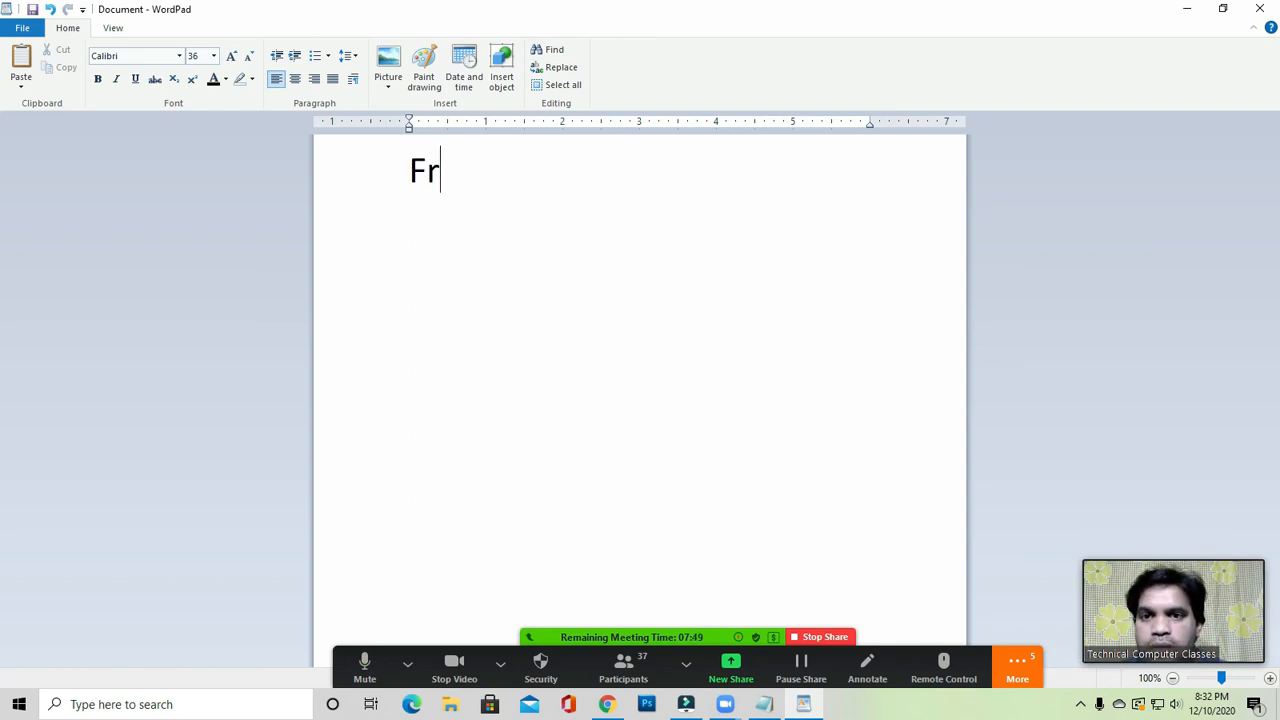
pyautogui.write('ruits')
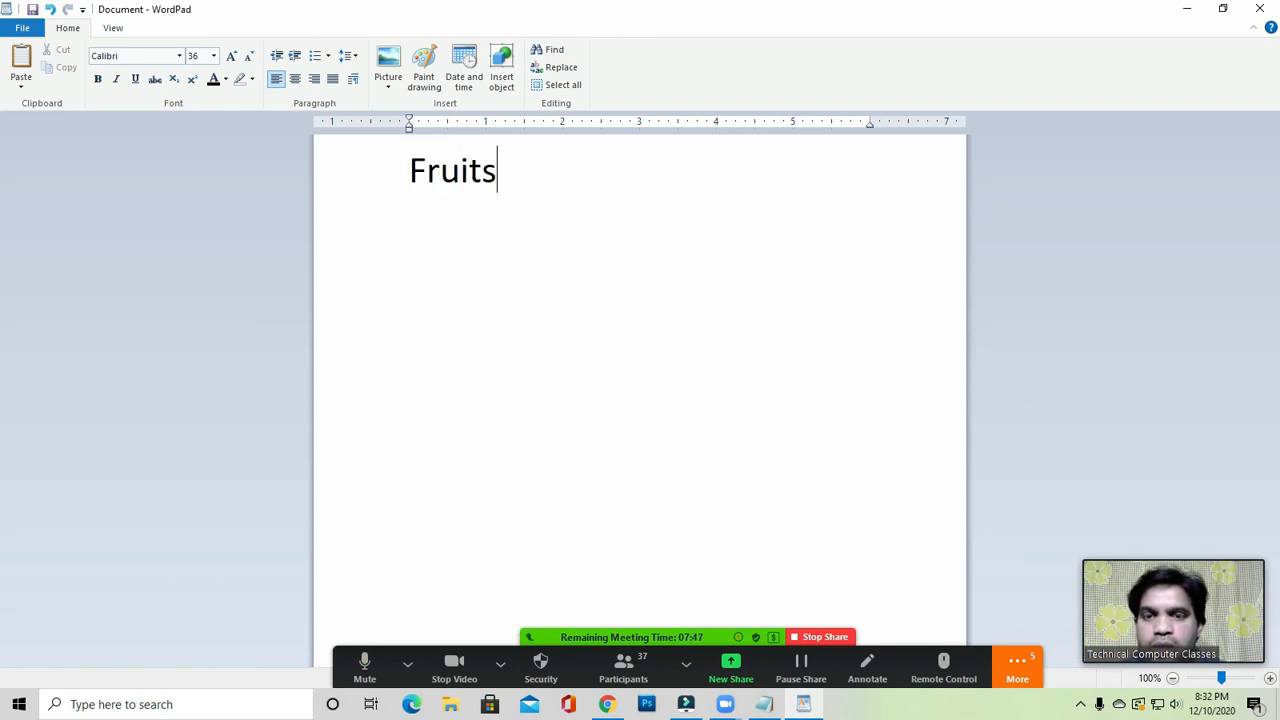
pyautogui.press('Return')
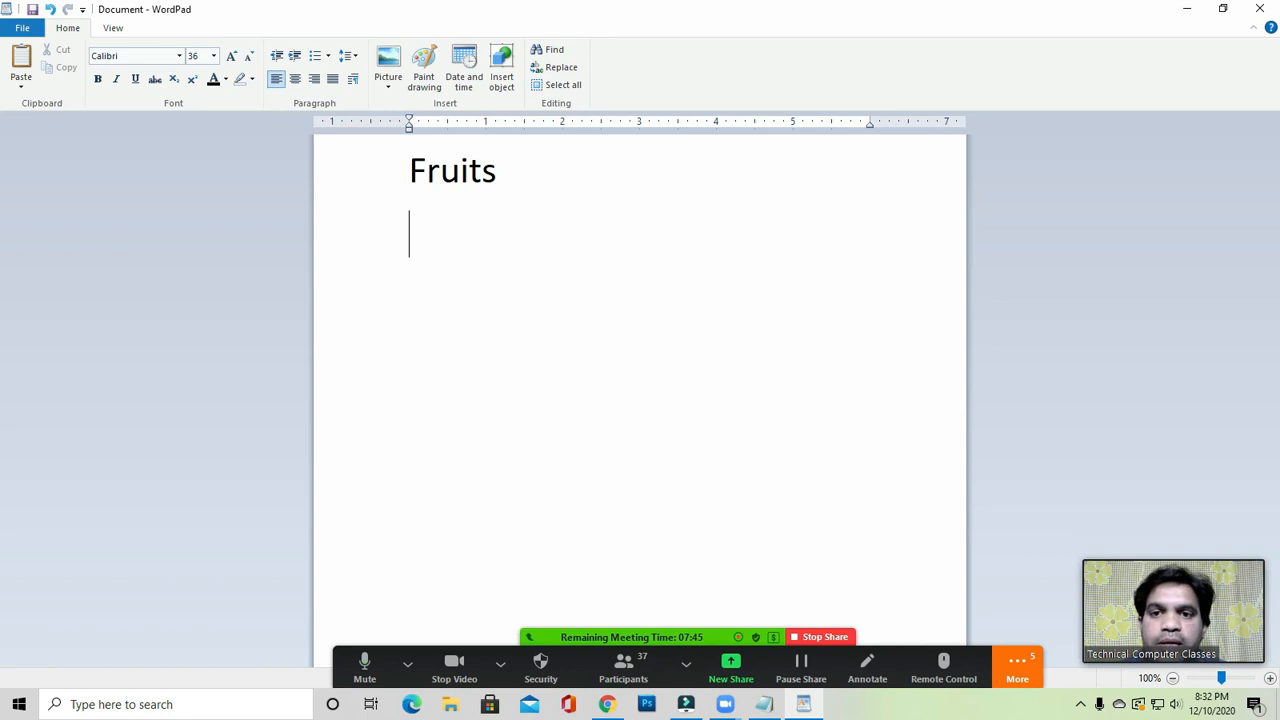
pyautogui.click(295, 57)
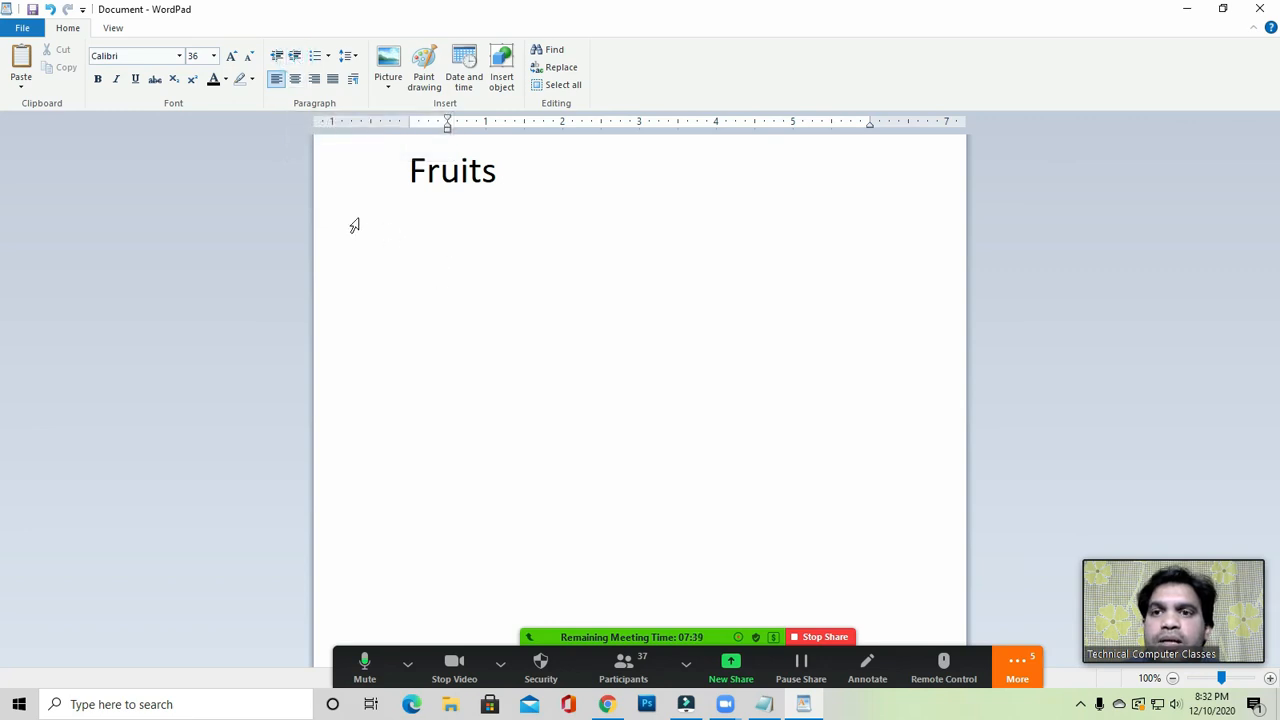
pyautogui.click(277, 56)
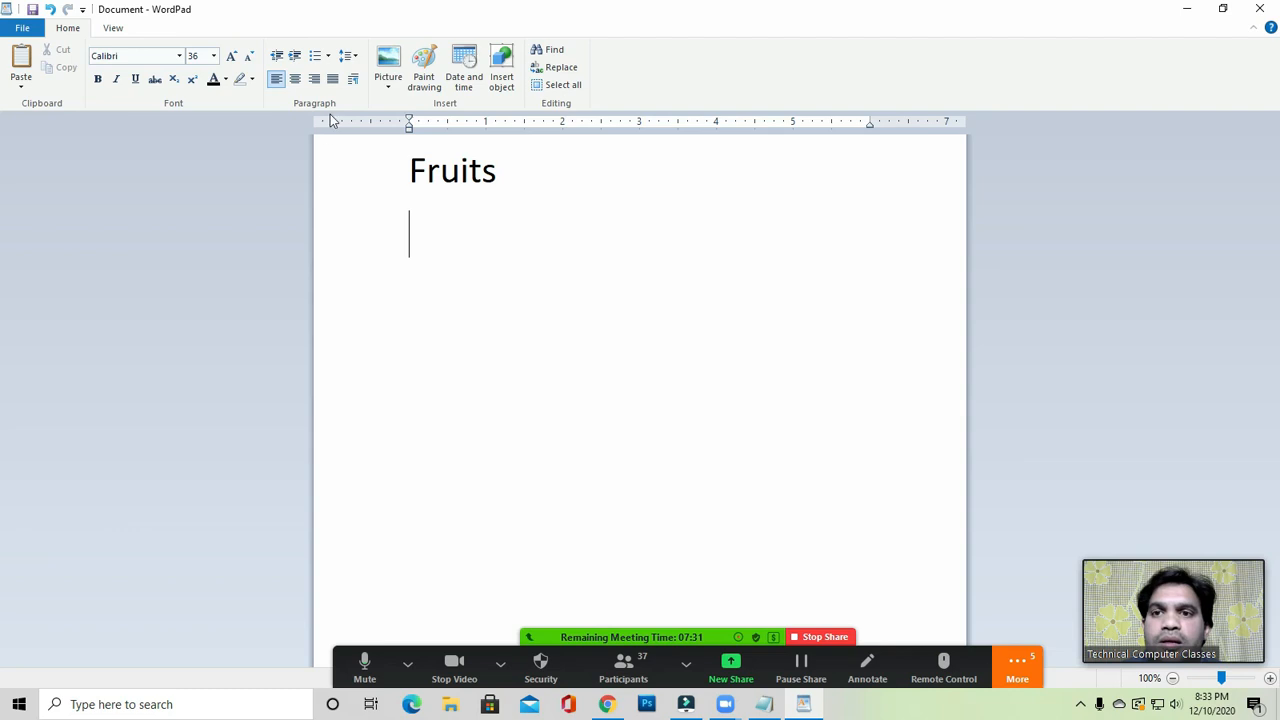
# Start a 1, 2, 3 numbered list below Fruits and enter "Apple" as its first item.
pyautogui.click(329, 59)
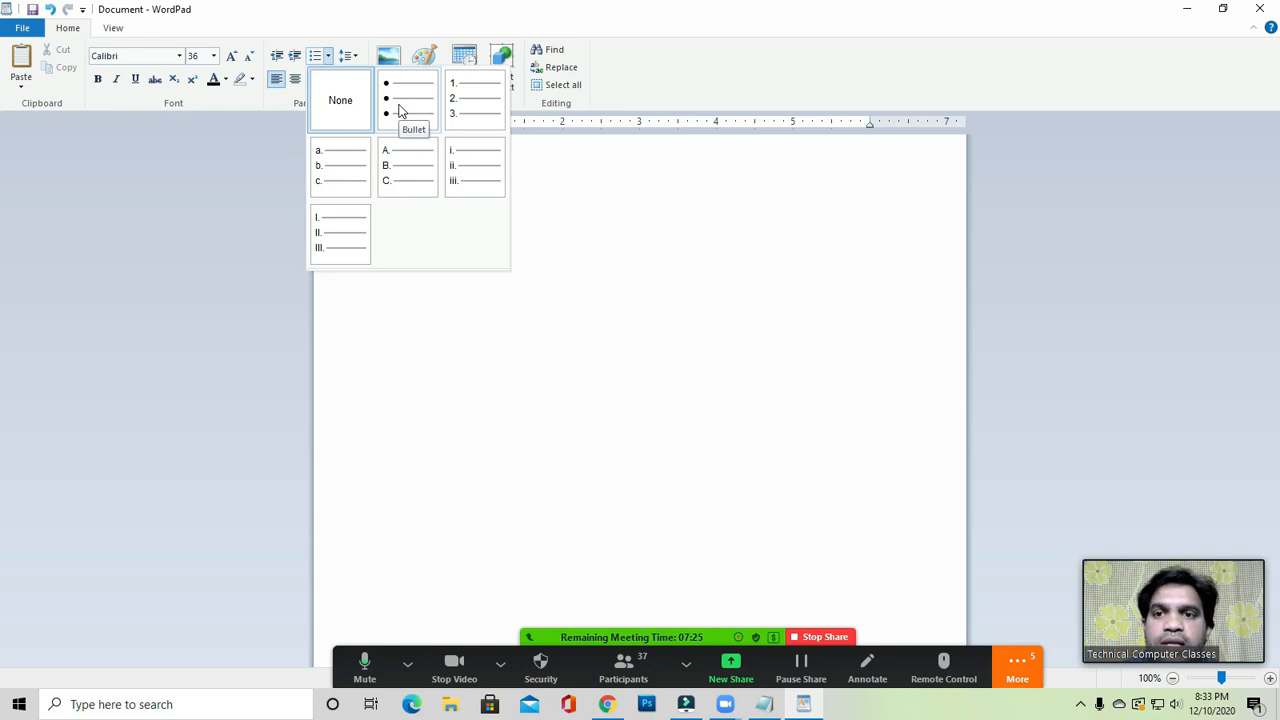
pyautogui.click(464, 107)
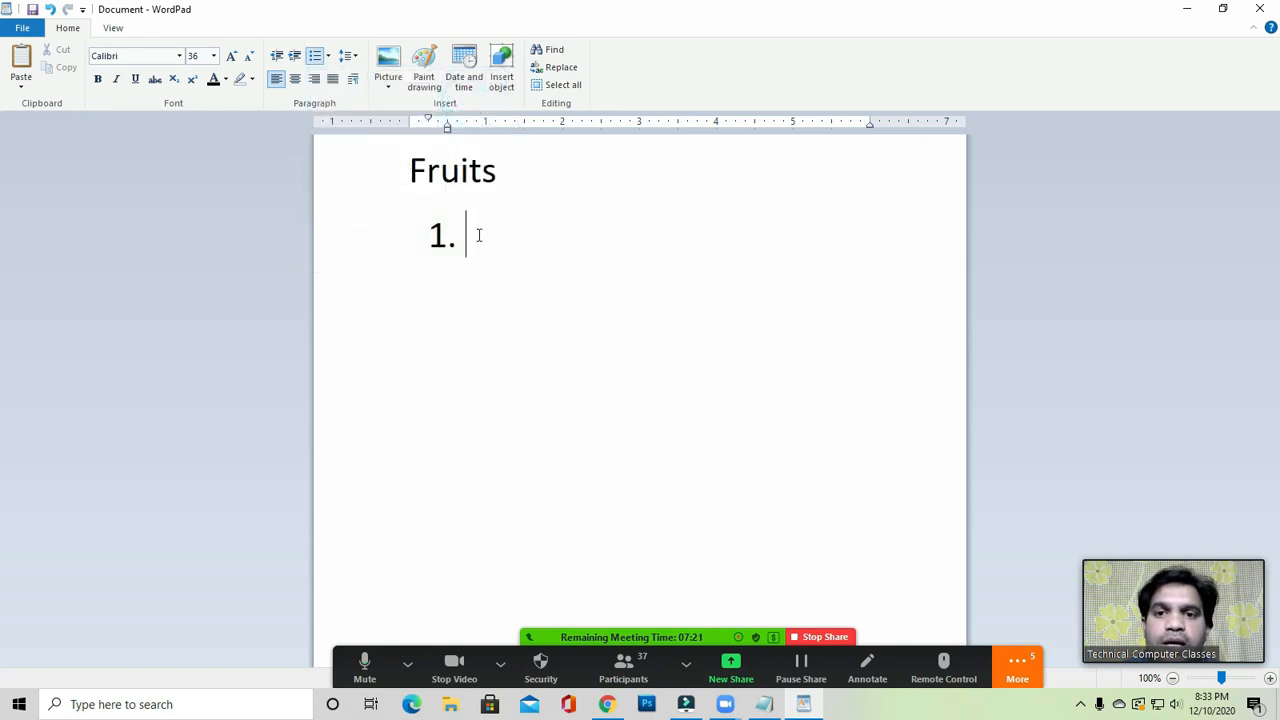
pyautogui.write('Apple')
pyautogui.press('Return')
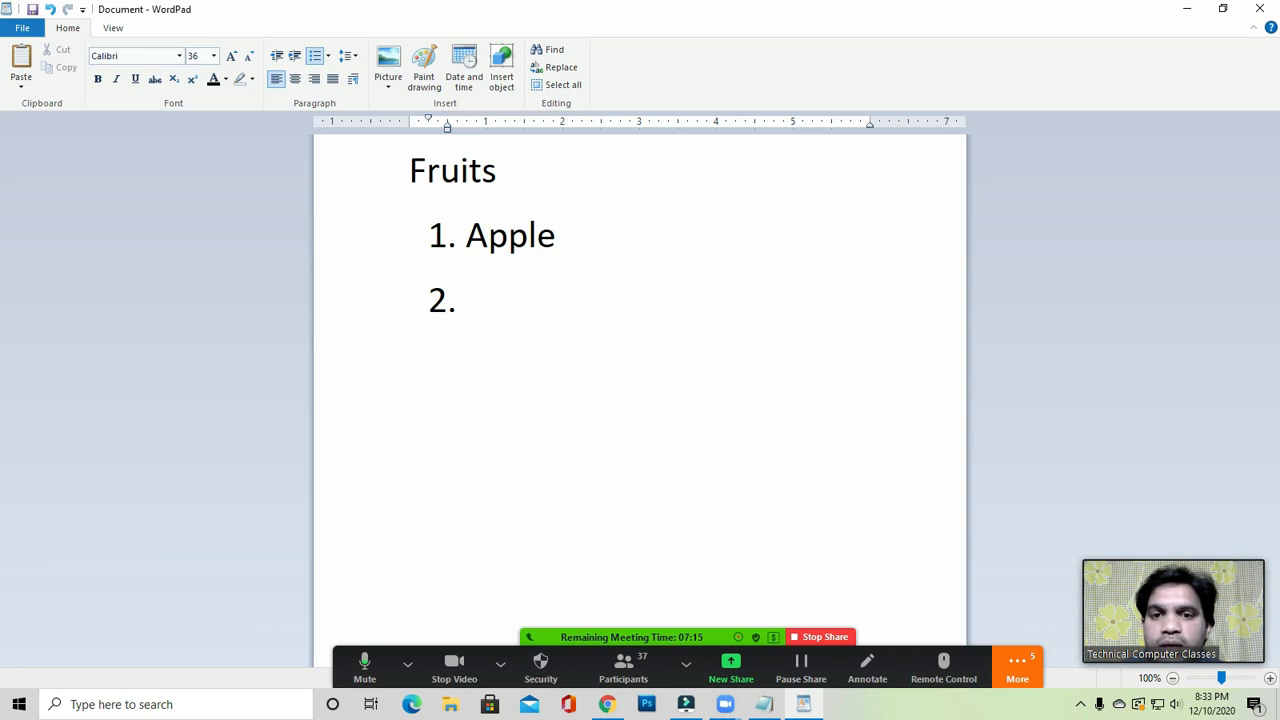
pyautogui.click(329, 57)
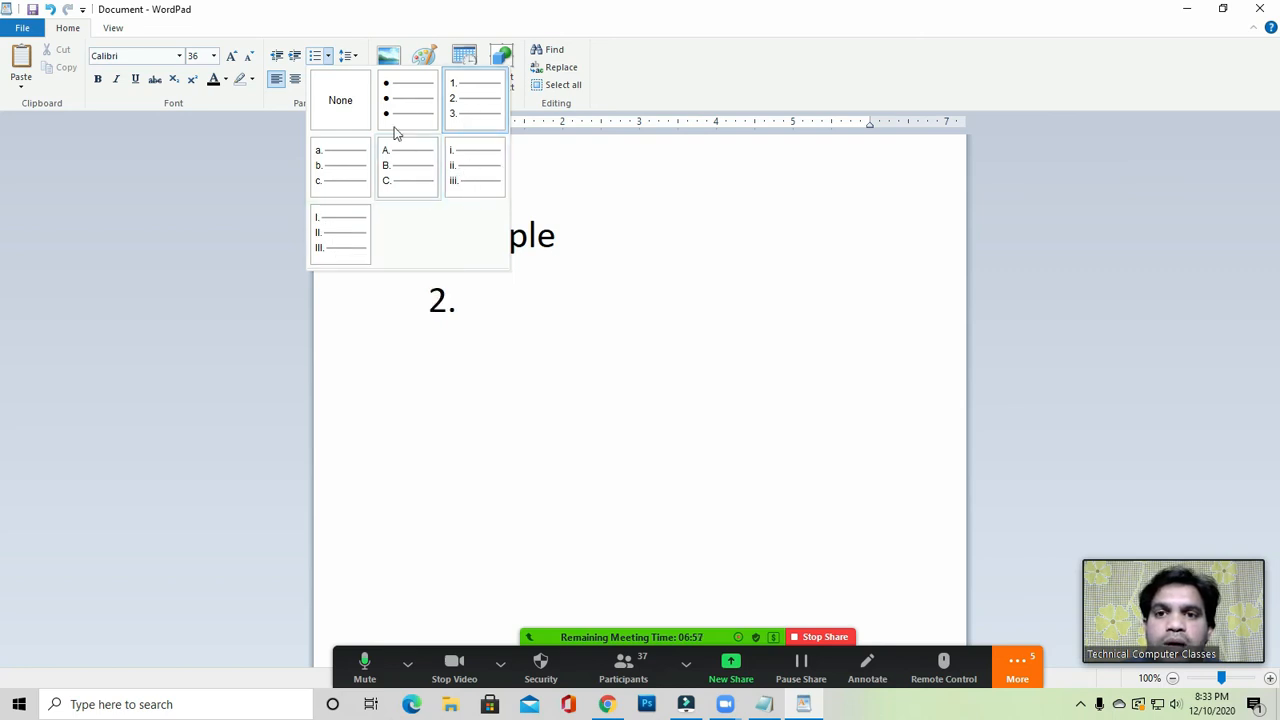
pyautogui.click(454, 309)
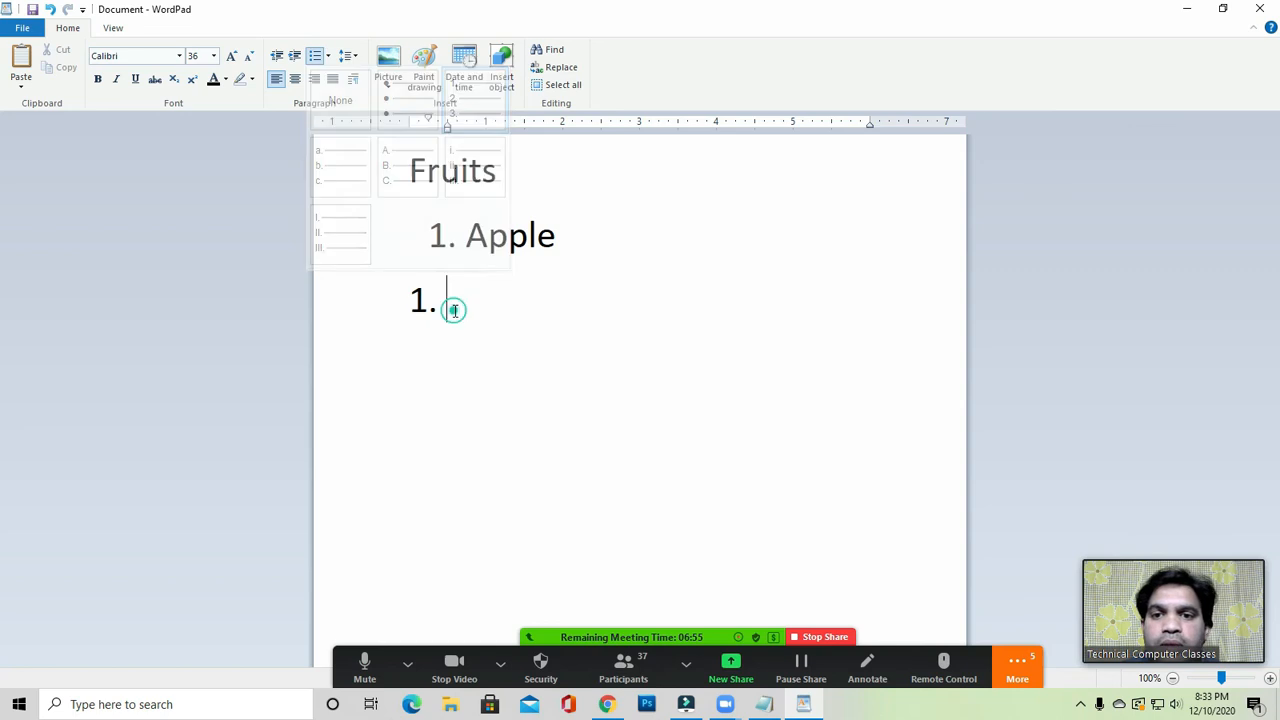
pyautogui.press('BackSpace')
pyautogui.press('BackSpace')
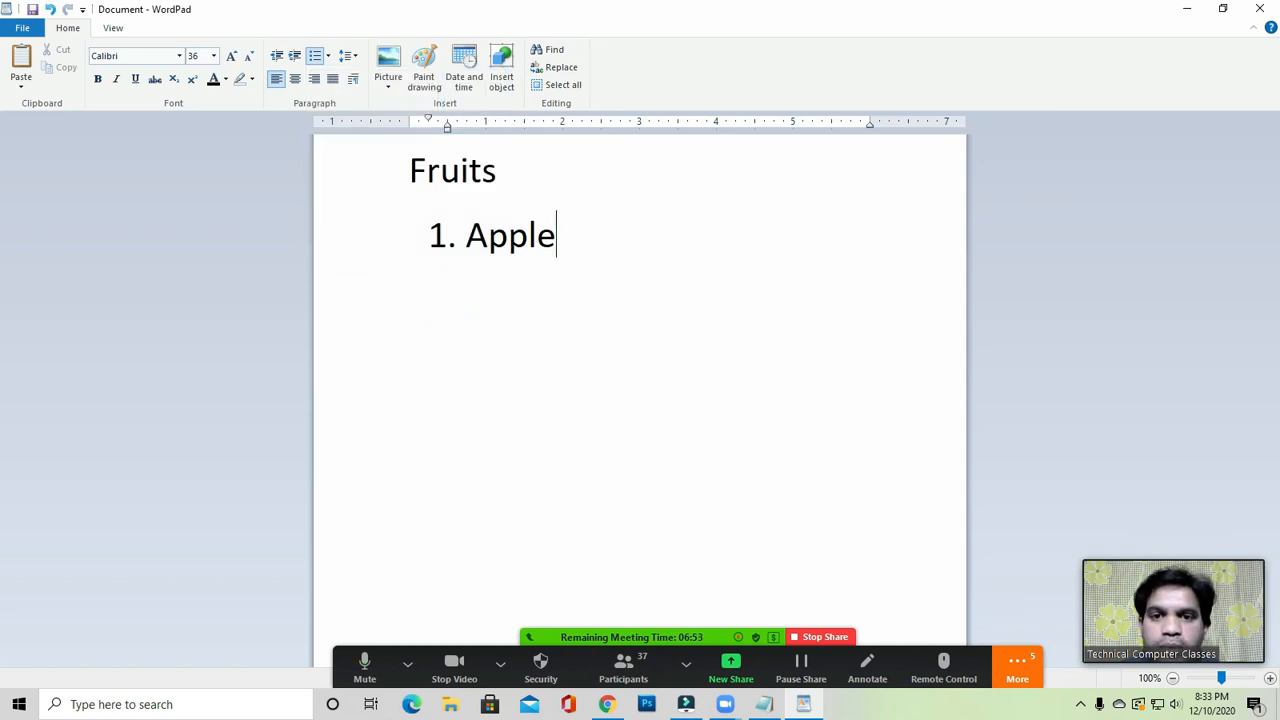
# Add "Grapes" as the second numbered item below Apple.
pyautogui.press('Return')
pyautogui.write('Gr')
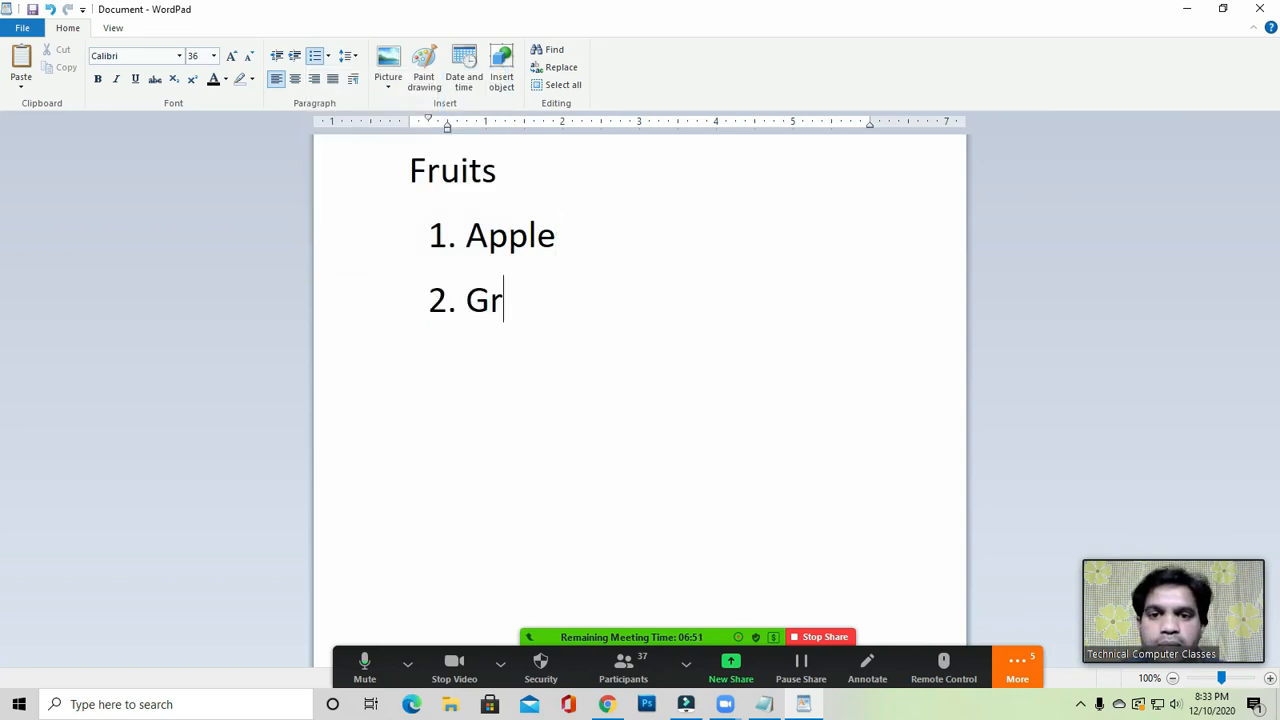
pyautogui.write('a[es')
pyautogui.press('BackSpace')
pyautogui.press('BackSpace')
pyautogui.press('BackSpace')
pyautogui.write('pes')
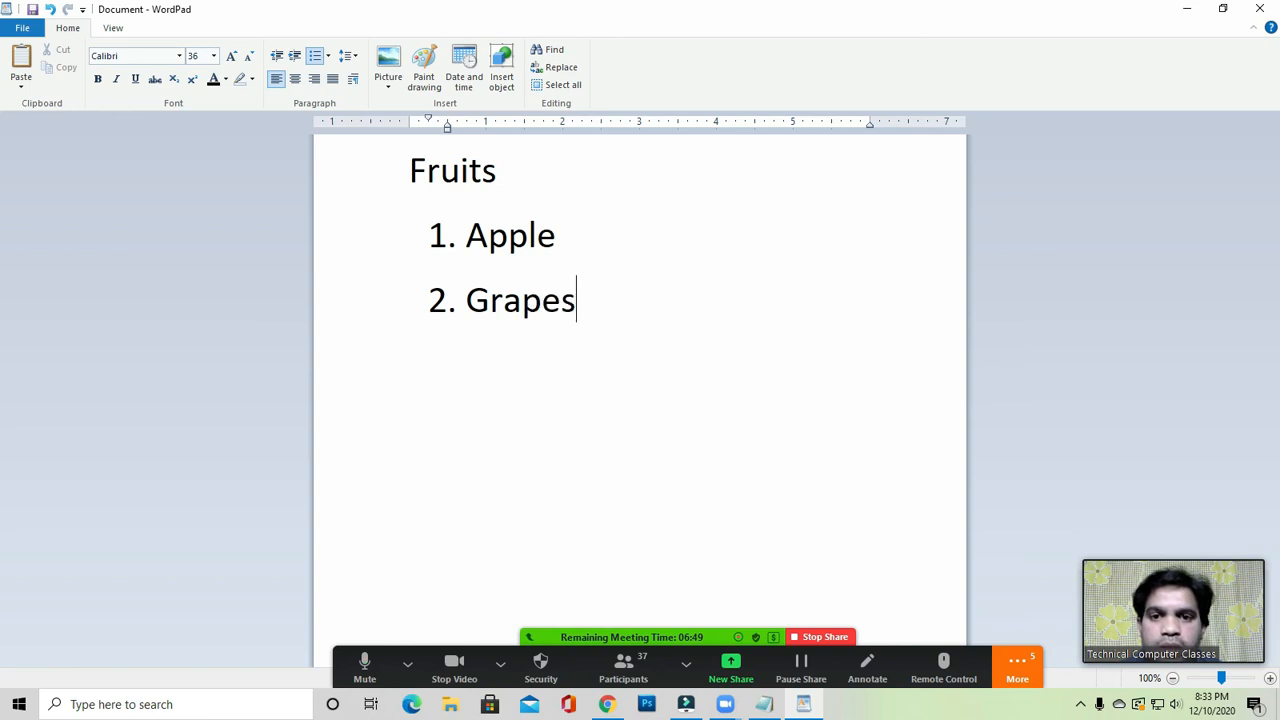
# Add "Orange" and "Pineapple" as the third and fourth items of the numbered list.
pyautogui.press('Return')
pyautogui.write('Prame')
pyautogui.press('BackSpace')
pyautogui.press('BackSpace')
pyautogui.press('BackSpace')
pyautogui.press('BackSpace')
pyautogui.press('BackSpace')
pyautogui.write('Orange')
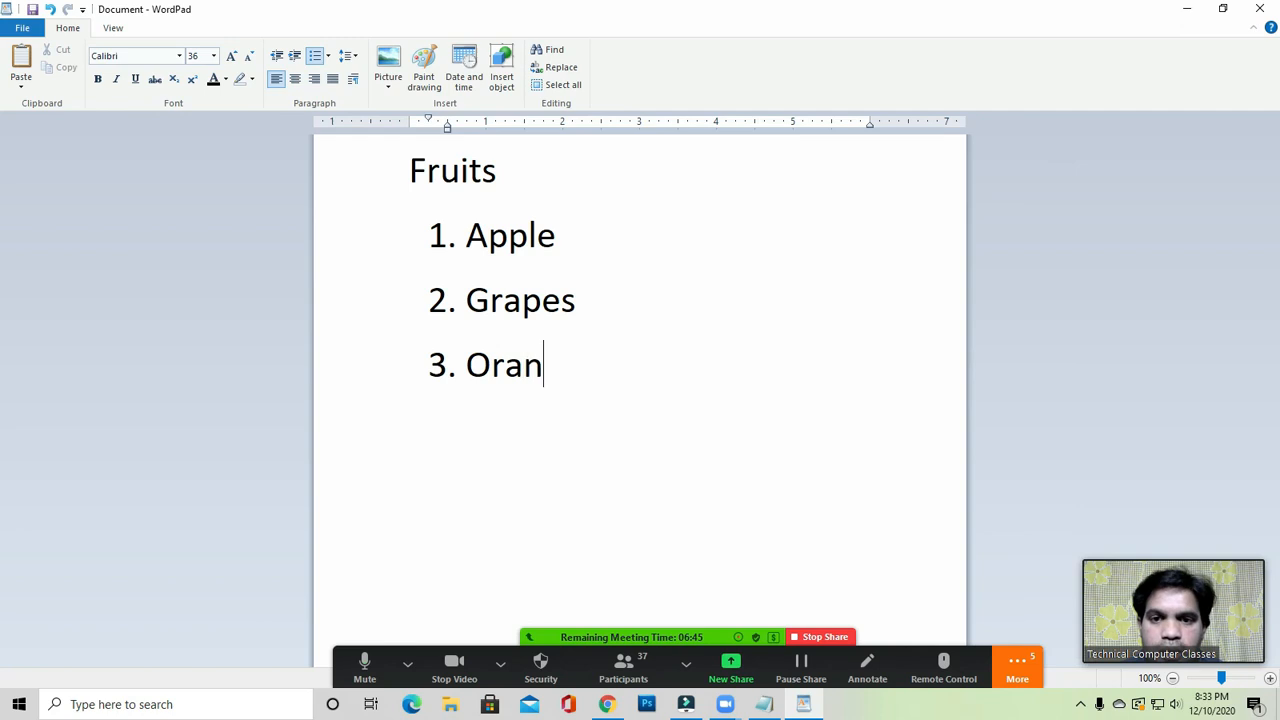
pyautogui.press('Return')
pyautogui.write('Pineapple')
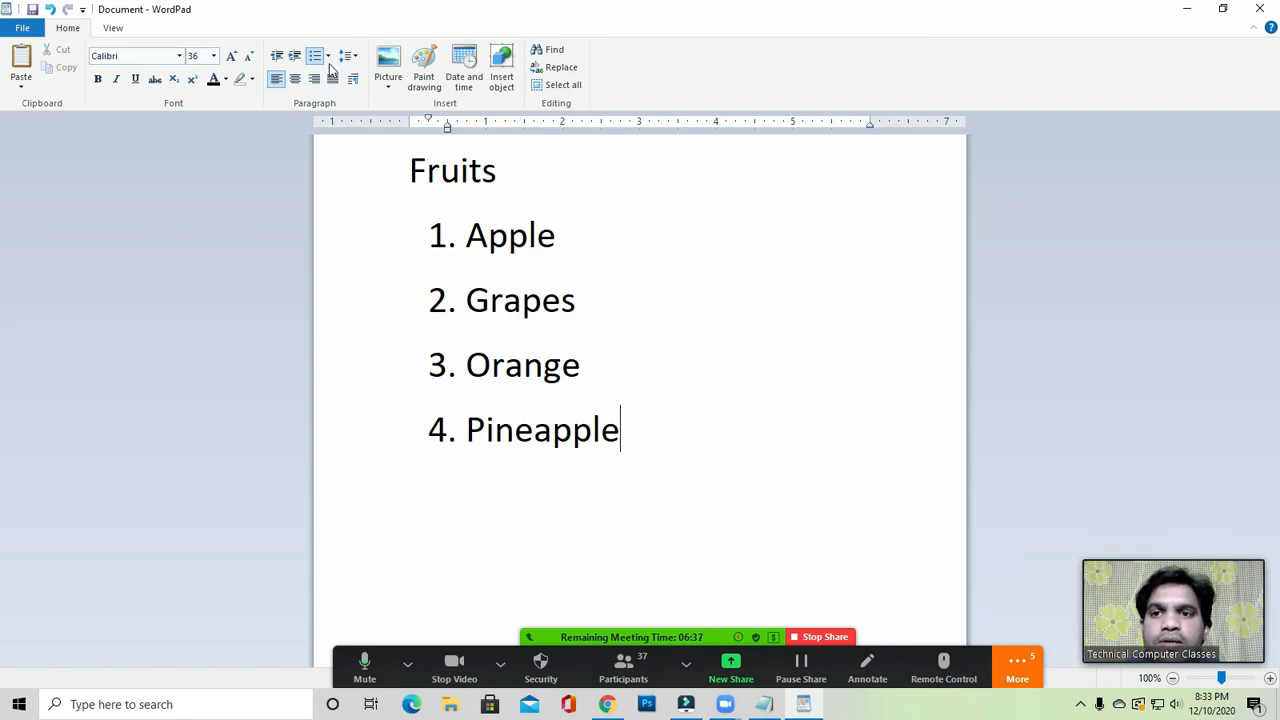
pyautogui.click(328, 56)
pyautogui.click(614, 341)
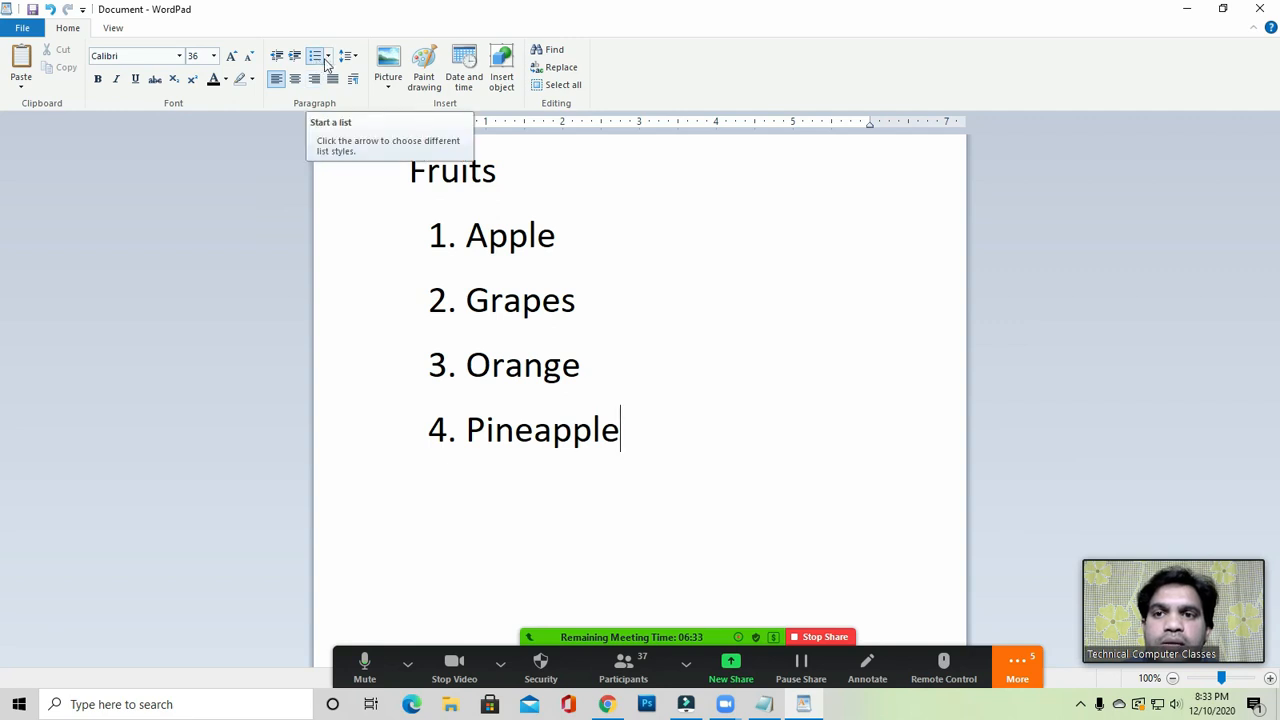
pyautogui.click(328, 56)
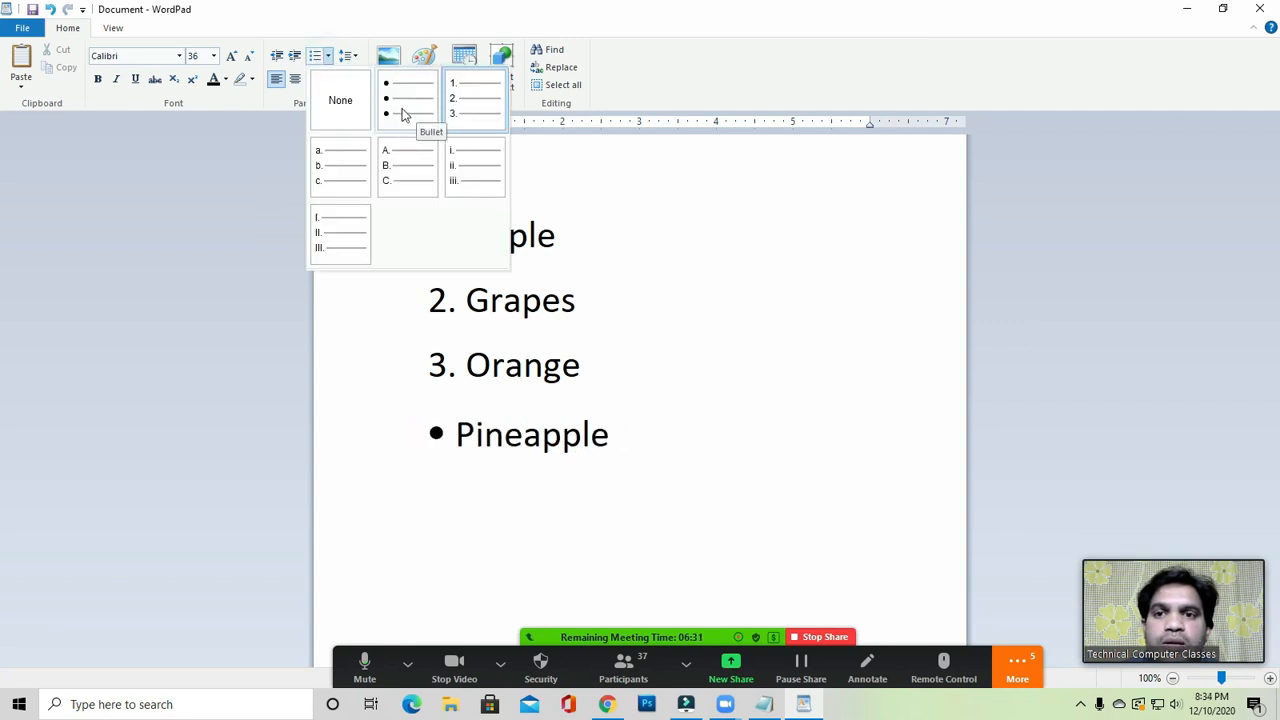
pyautogui.click(546, 308)
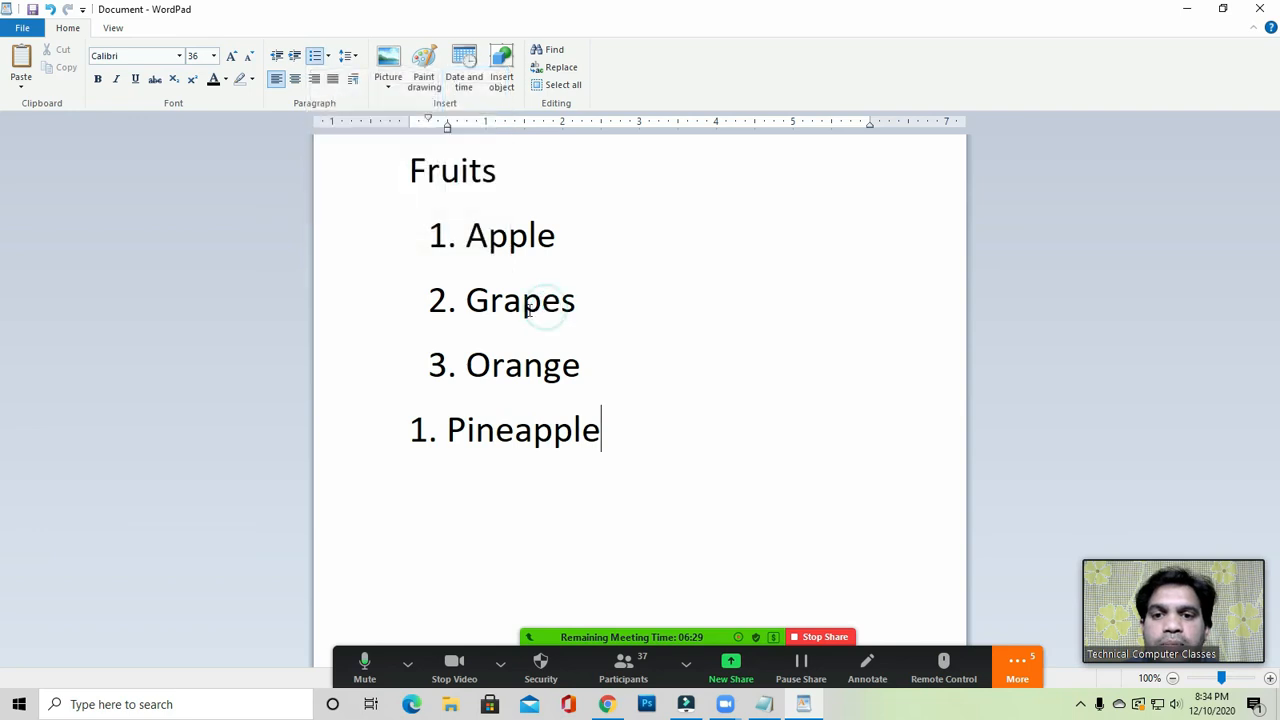
pyautogui.hotkey('ctrl', 'z')
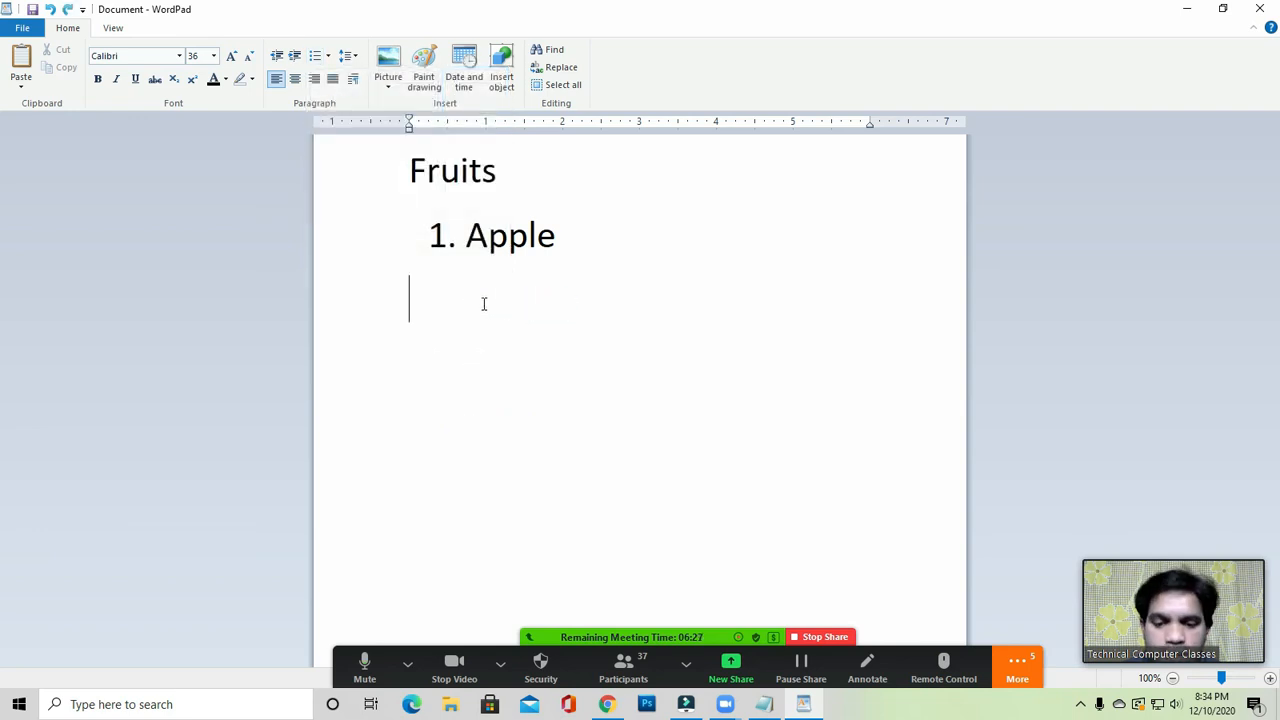
pyautogui.click(480, 255)
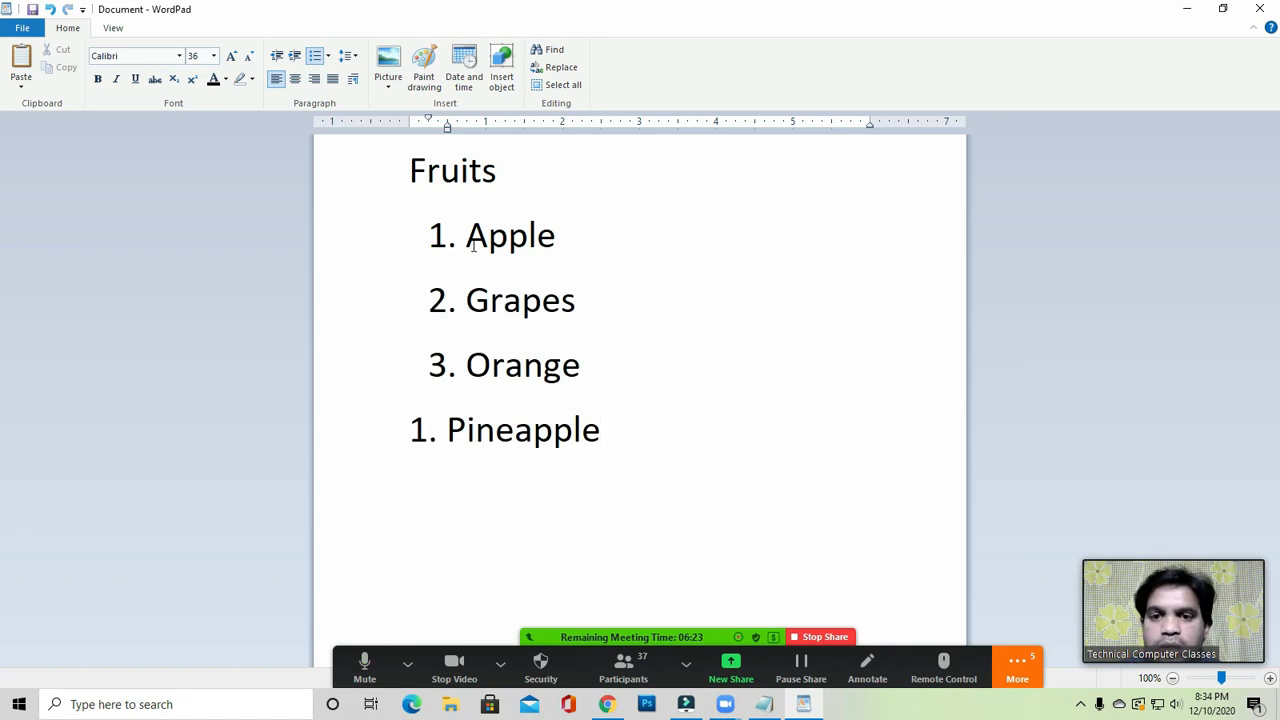
# Delete the Pineapple line and add an empty fourth numbered item below Orange.
pyautogui.doubleClick(626, 420)
pyautogui.press('BackSpace')
pyautogui.press('BackSpace')
pyautogui.press('BackSpace')
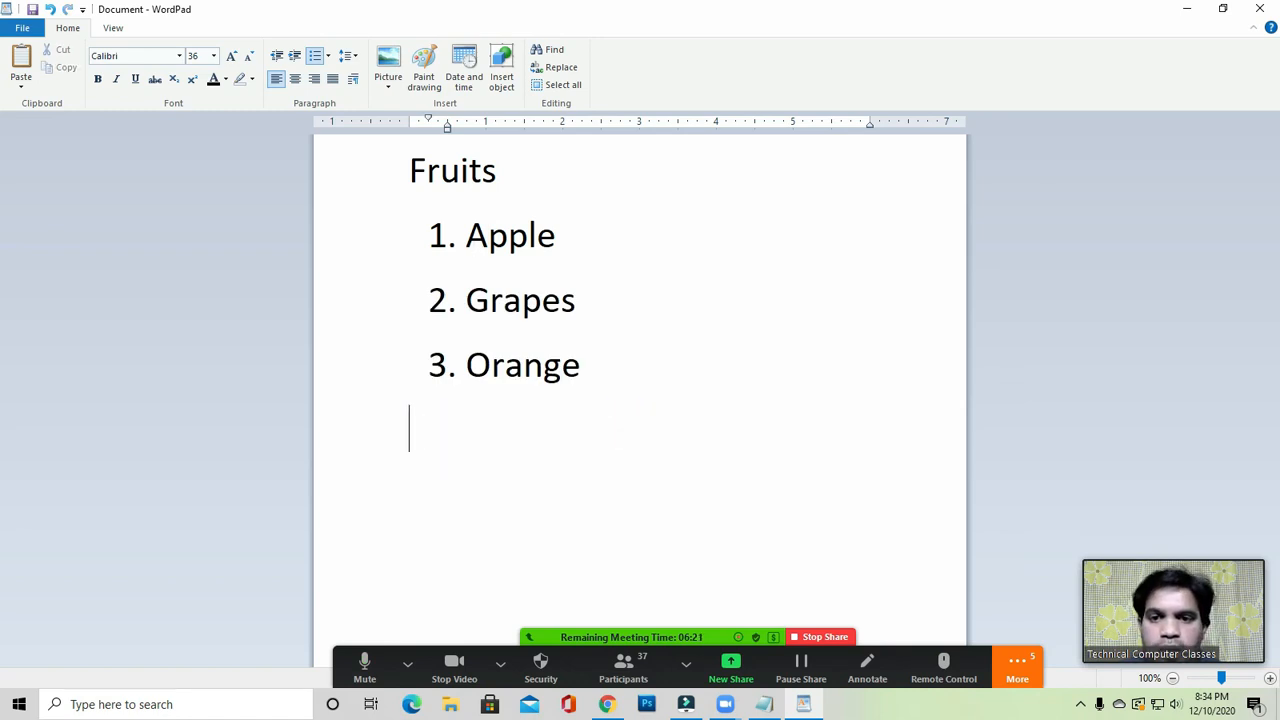
pyautogui.press('Return')
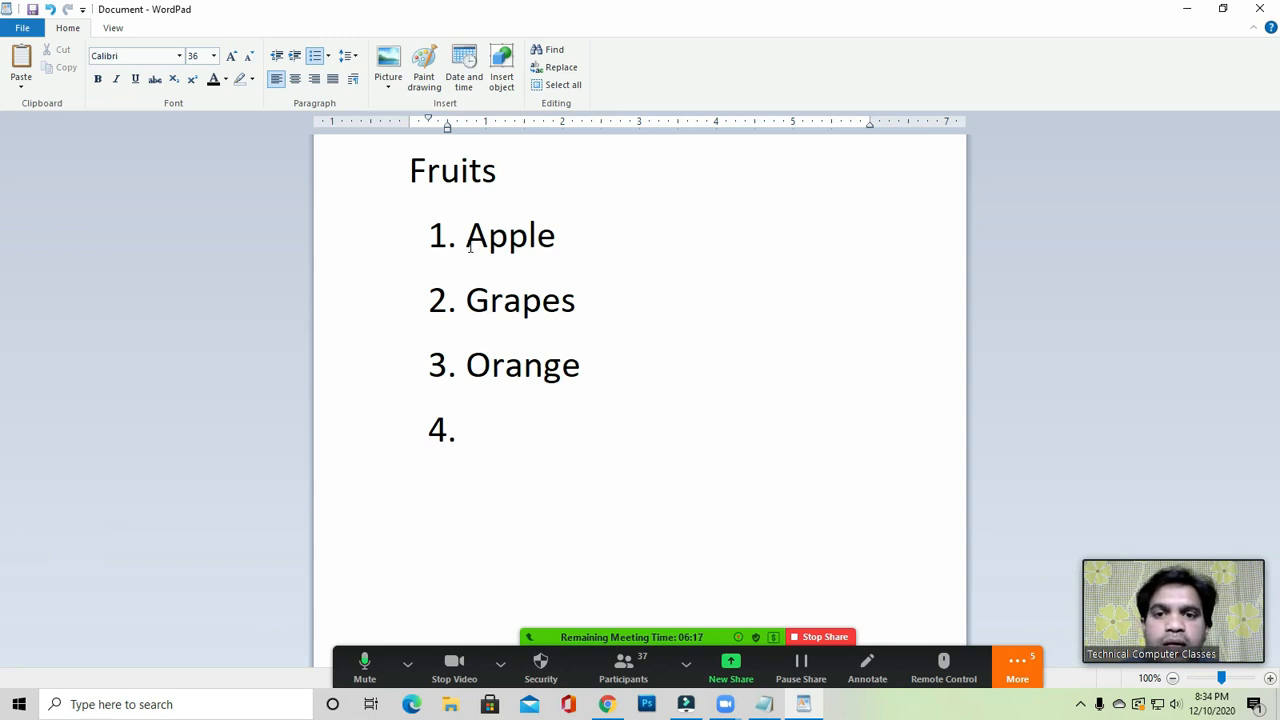
# Remove the list numbering from Apple, Grapes, Orange and the empty line below them.
pyautogui.moveTo(466, 232); pyautogui.dragTo(497, 435)
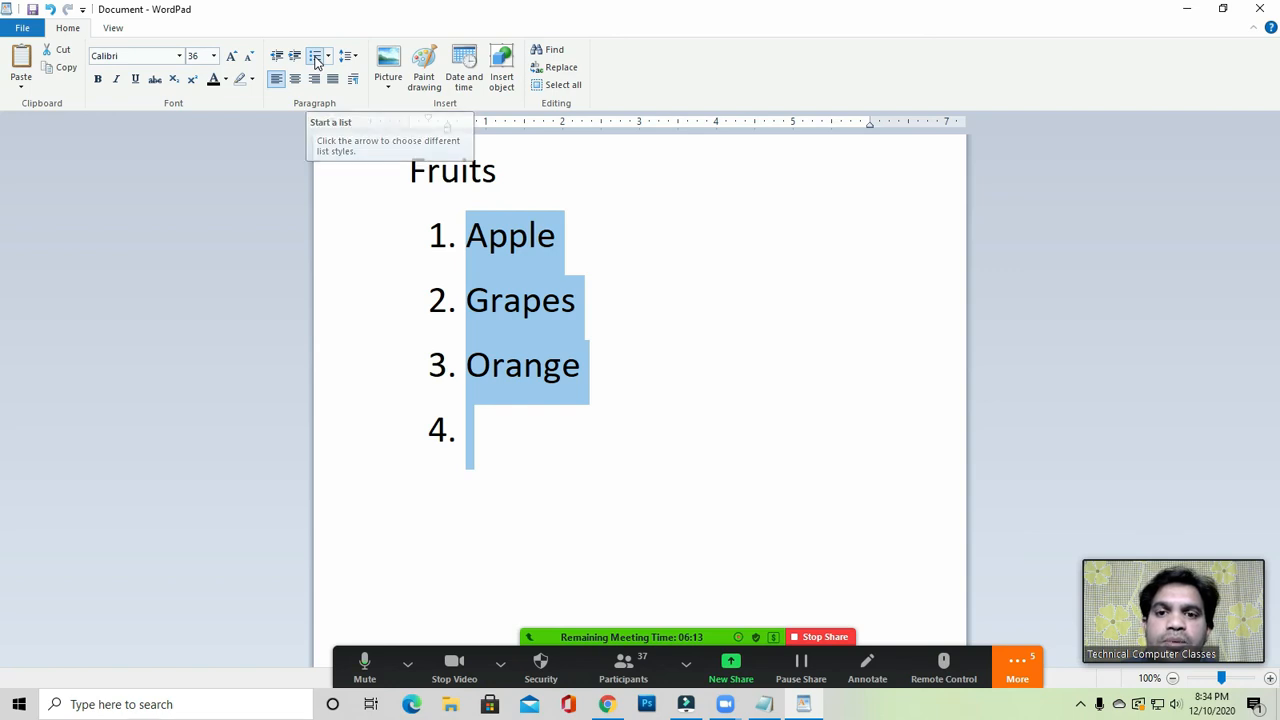
pyautogui.click(316, 57)
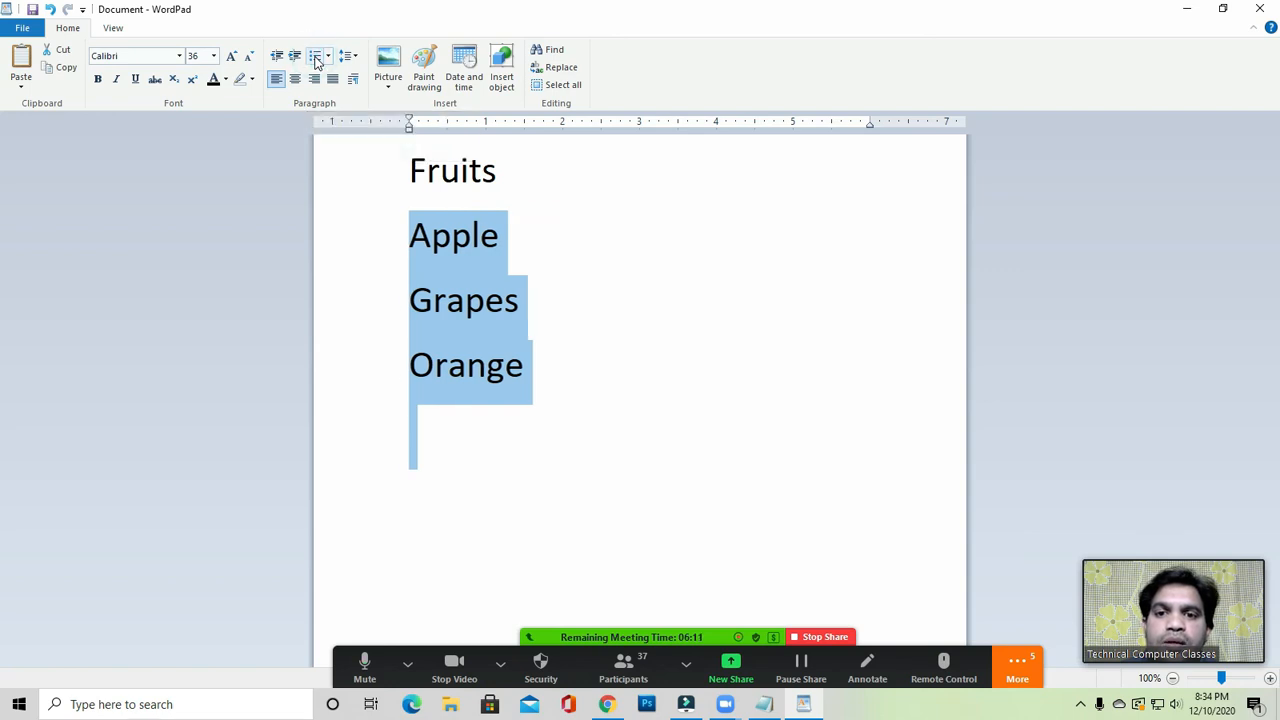
pyautogui.click(443, 330)
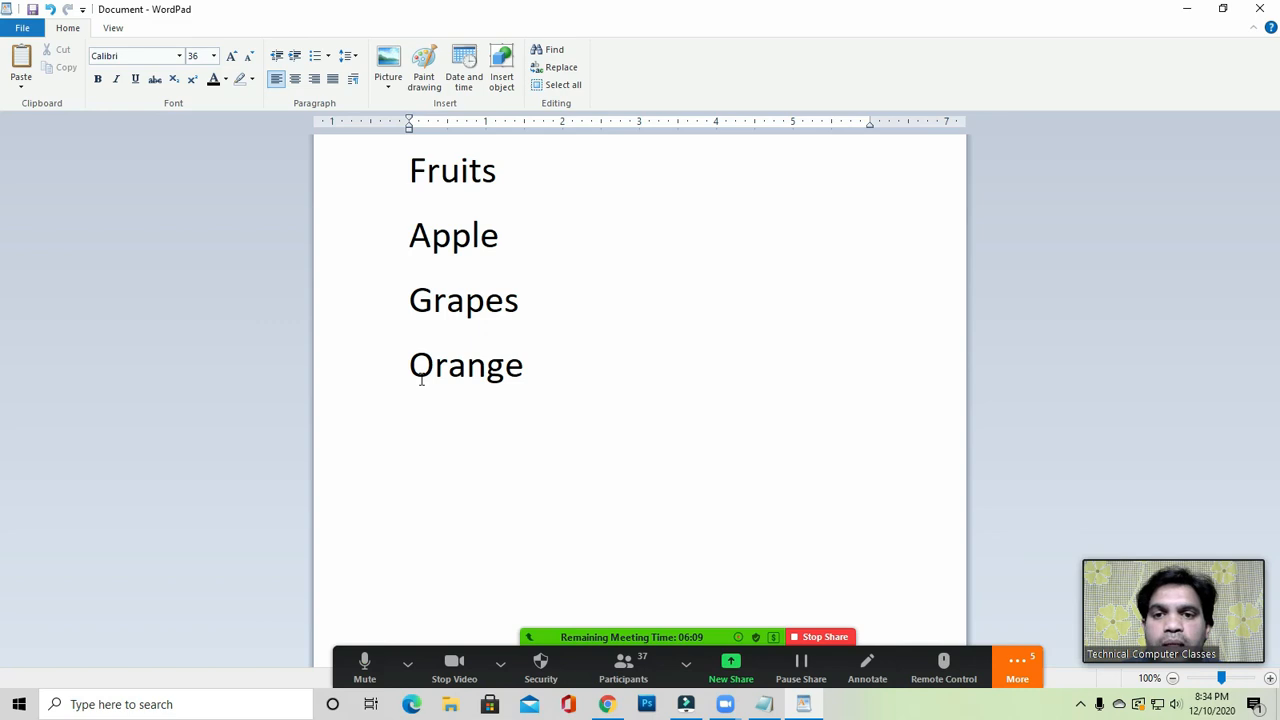
# Apply the 1, 2, 3 numbered list style to Apple, Grapes, Orange and the empty line below.
pyautogui.moveTo(416, 240); pyautogui.dragTo(451, 434)
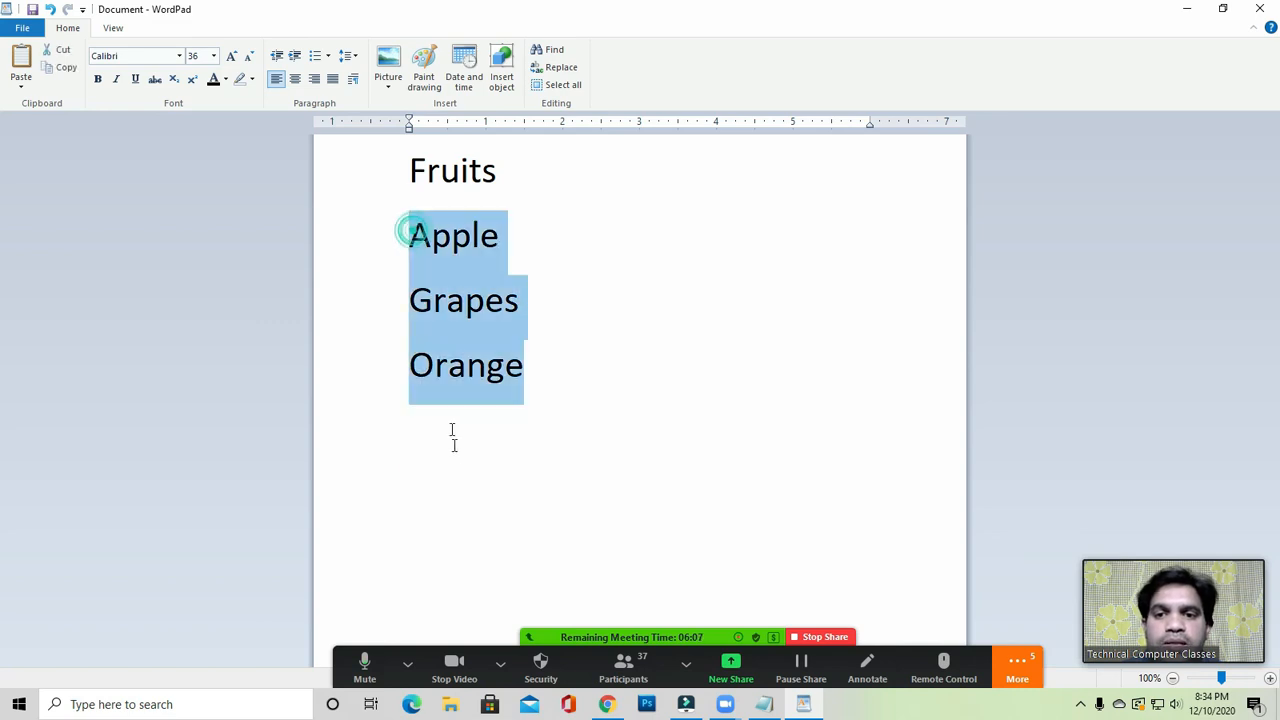
pyautogui.click(330, 57)
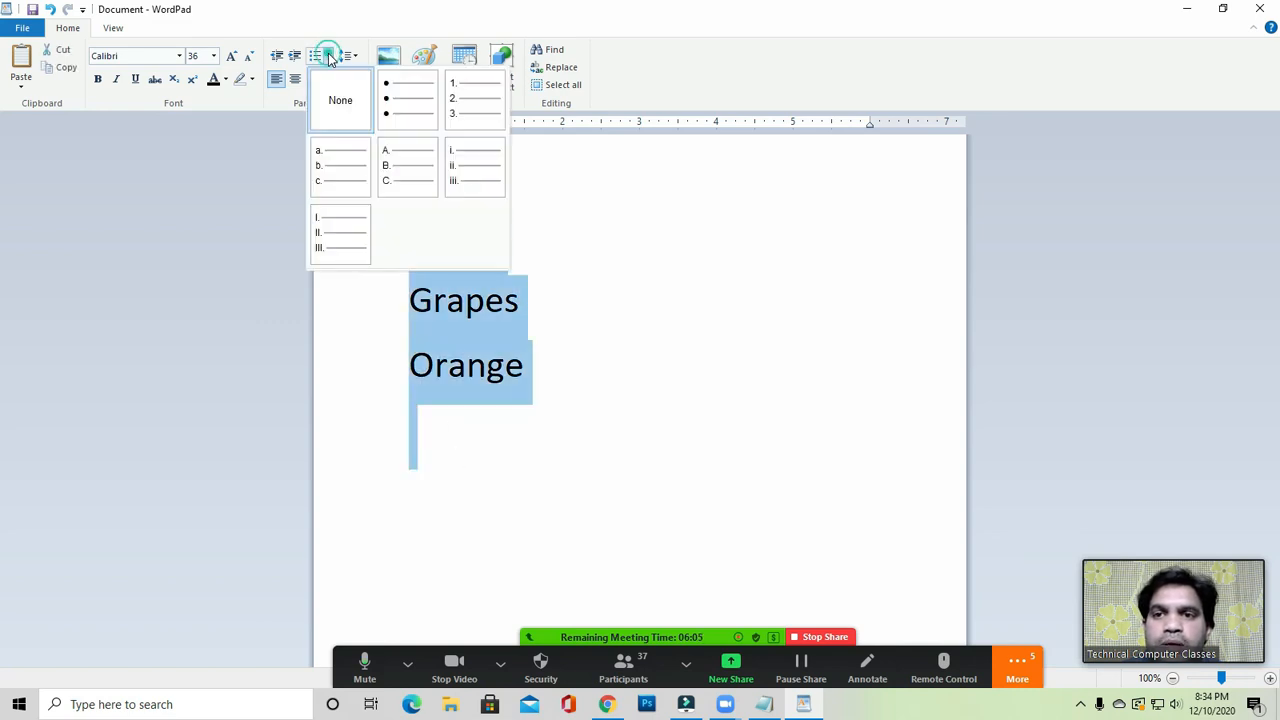
pyautogui.click(474, 108)
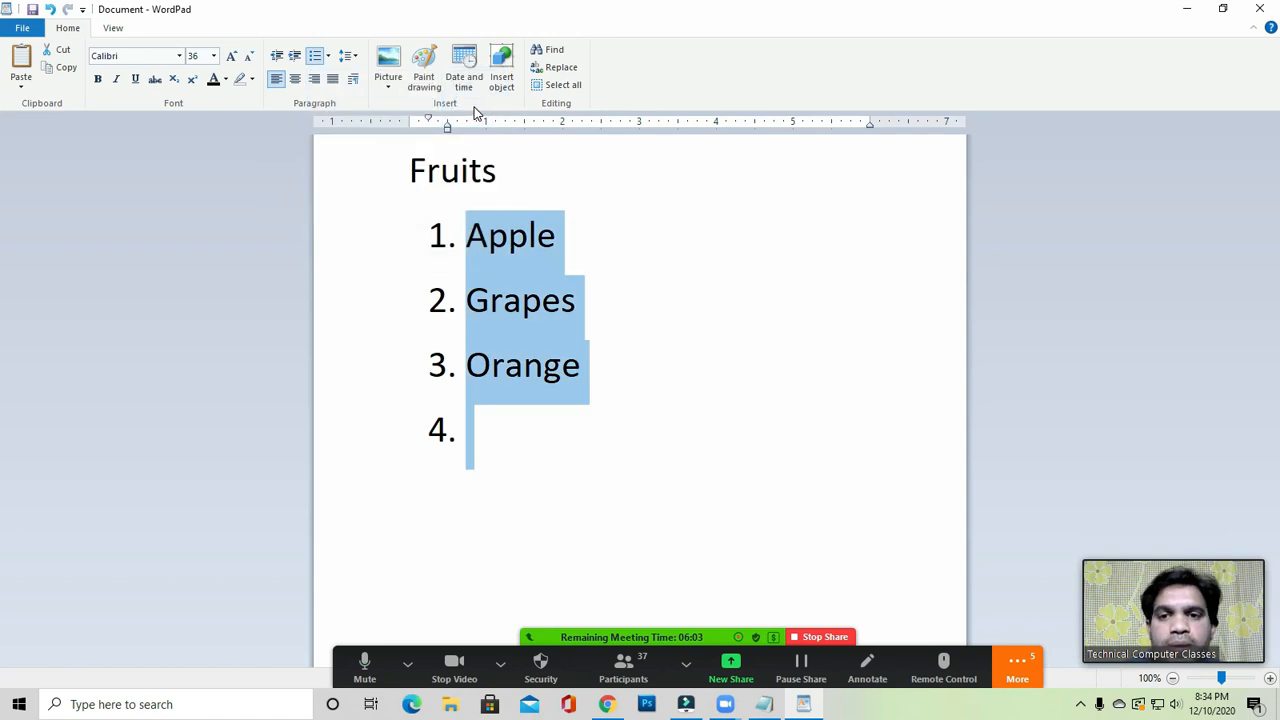
pyautogui.click(558, 280)
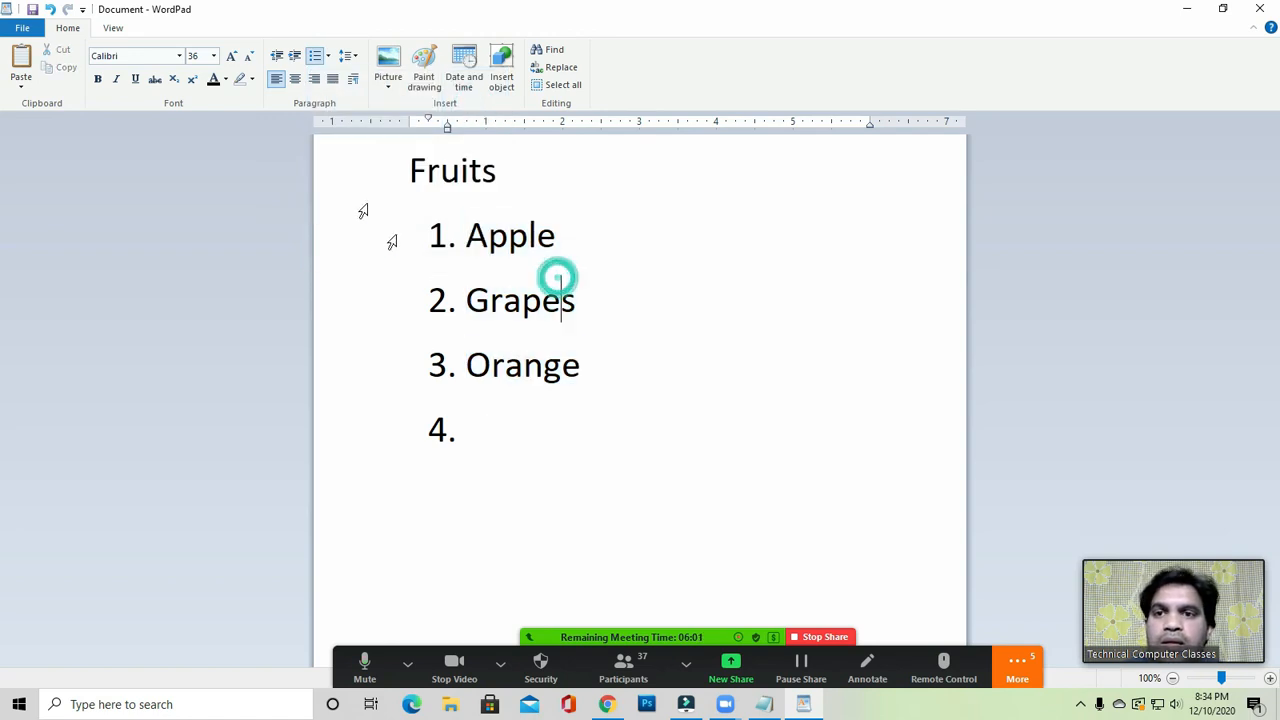